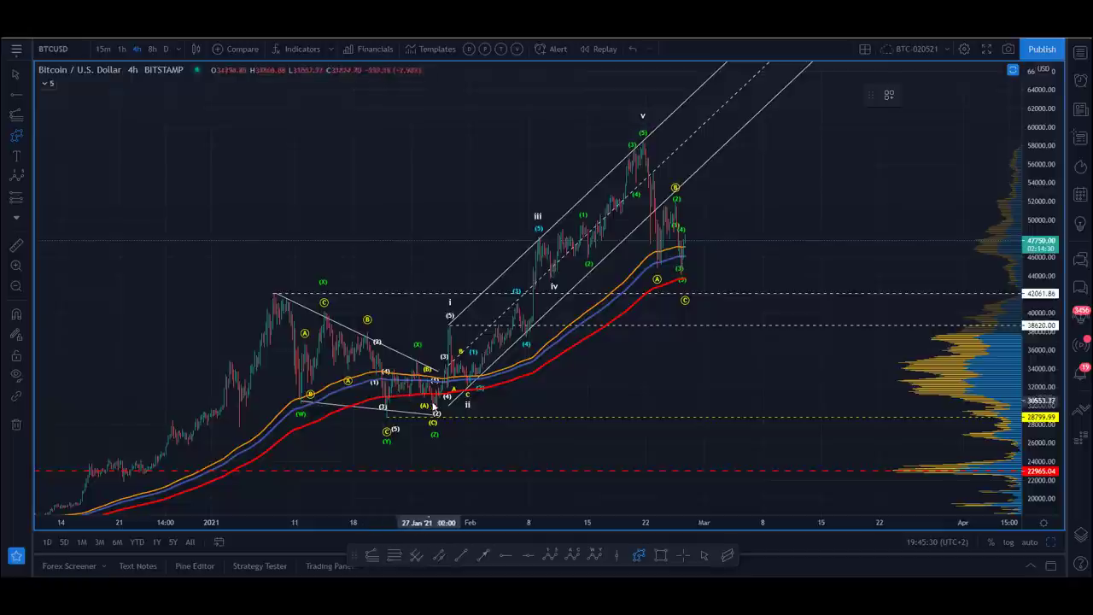
# Step: Trace a path through the turning points of waves i to v, from the (Z) low to the wave v peak
pyautogui.click(432, 417)
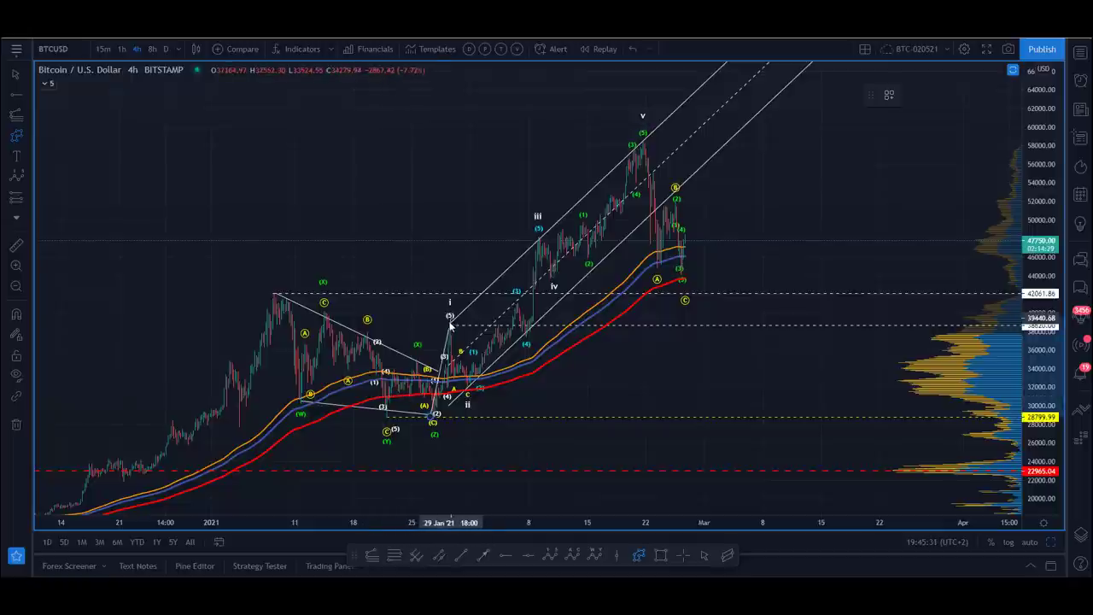
pyautogui.click(468, 389)
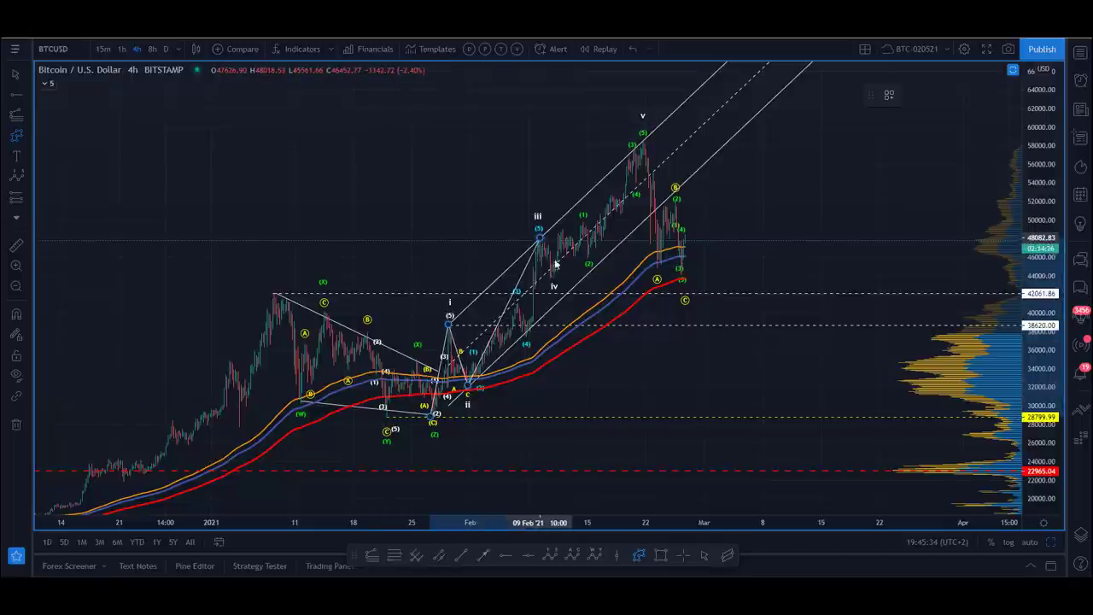
pyautogui.click(552, 279)
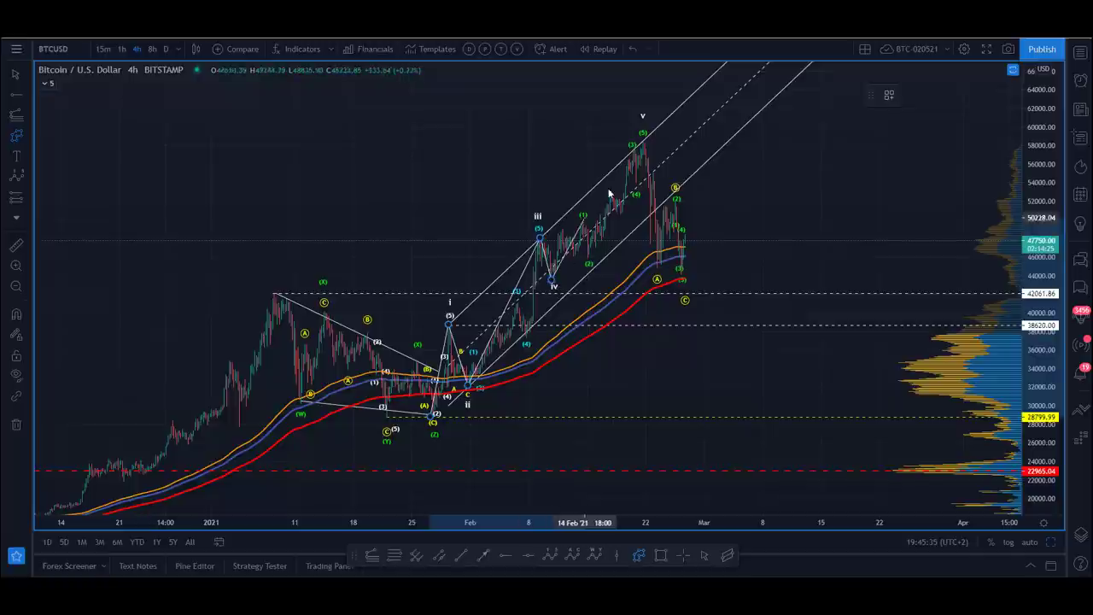
pyautogui.click(646, 145)
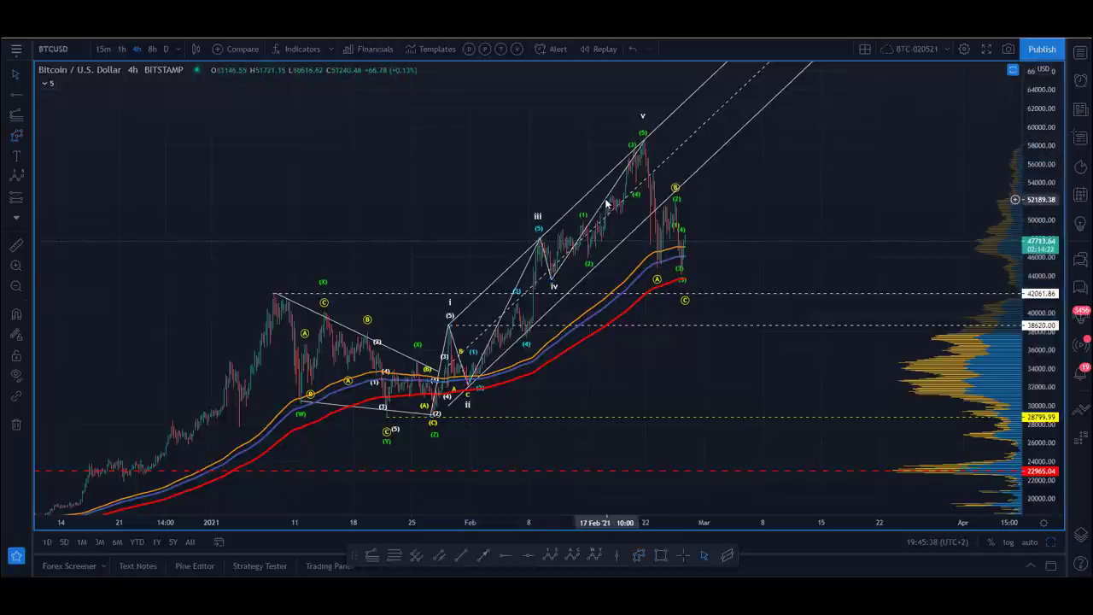
# Step: Move the traced five-wave path into the empty area above the January candles and delete it
pyautogui.moveTo(604, 199)
pyautogui.mouseDown()
pyautogui.moveTo(392, 151)
pyautogui.moveTo(283, 145)
pyautogui.mouseUp()
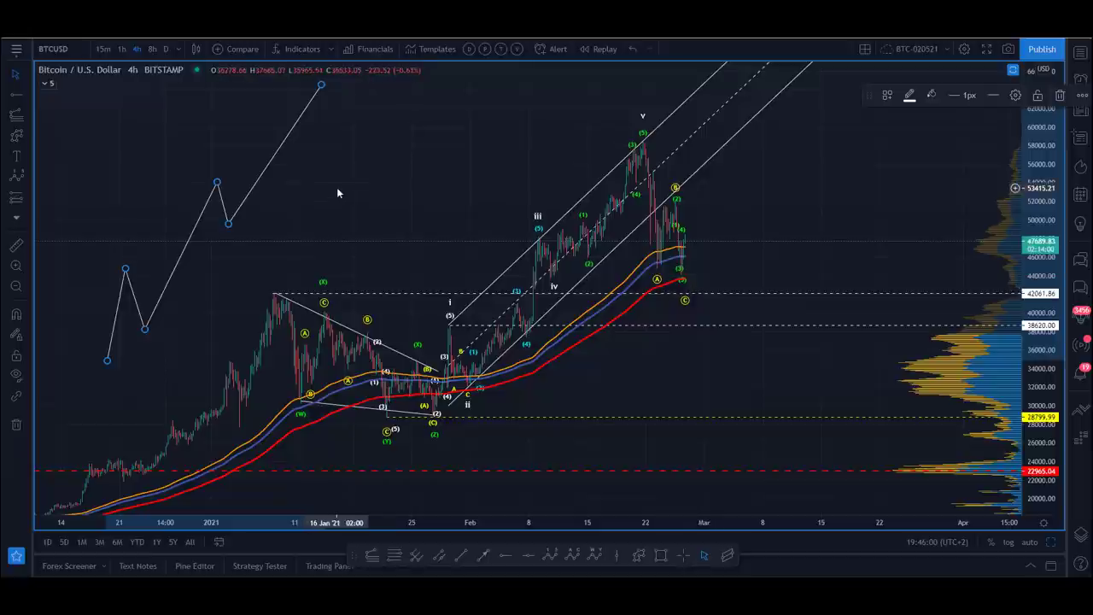
pyautogui.moveTo(270, 169)
pyautogui.mouseDown()
pyautogui.moveTo(426, 156)
pyautogui.moveTo(423, 144)
pyautogui.mouseUp()
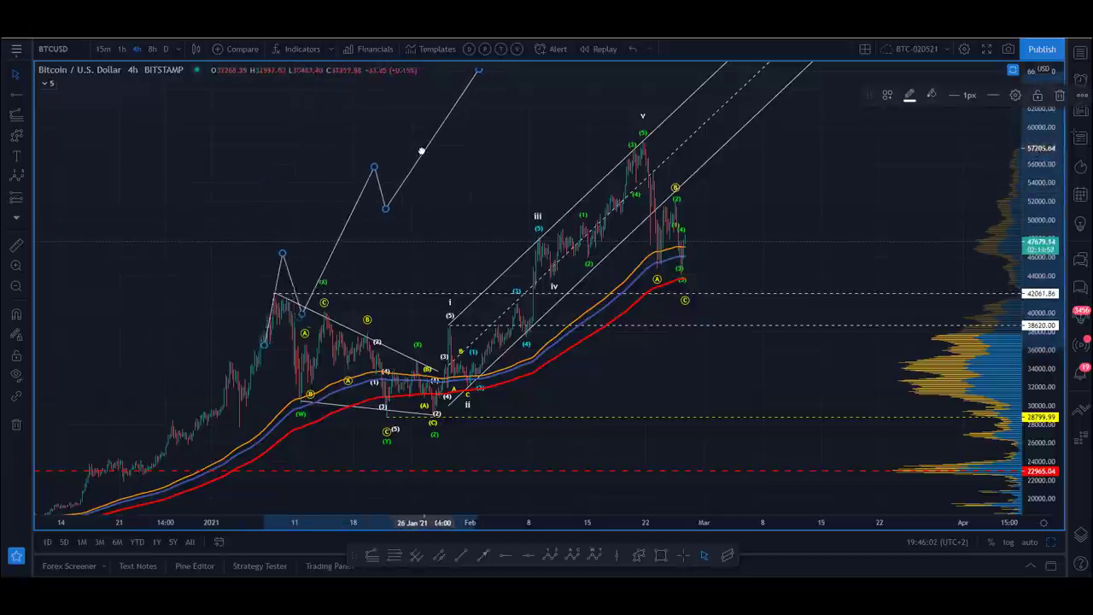
pyautogui.press('Delete')
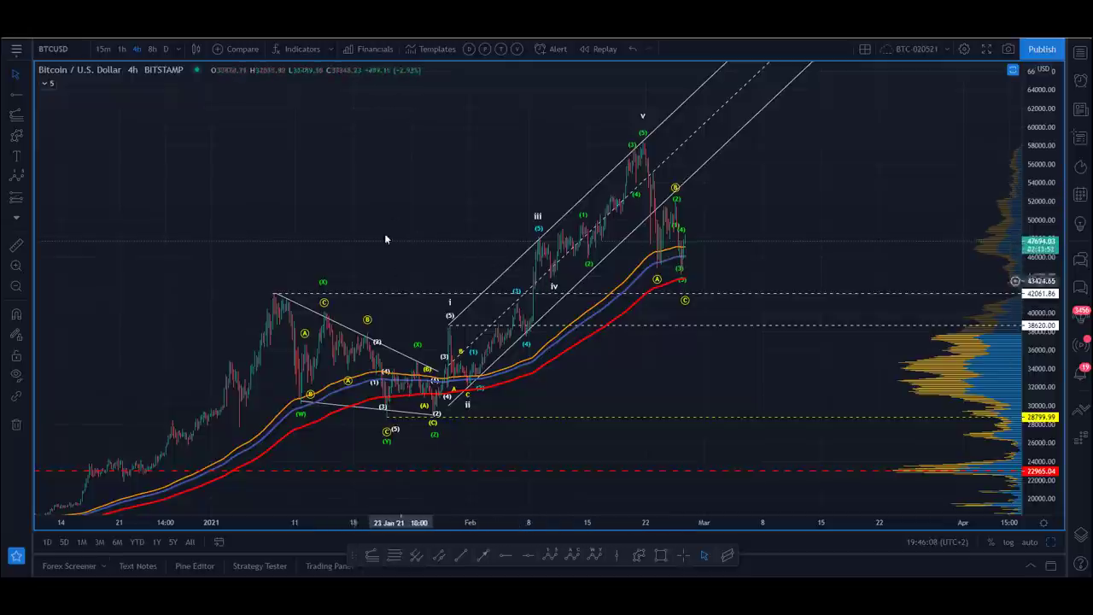
# Step: Trace a path from the (Z) low up to the wave v peak and down to the circled C low
pyautogui.moveTo(381, 183); pyautogui.dragTo(347, 151)
pyautogui.moveTo(414, 167); pyautogui.dragTo(411, 214)
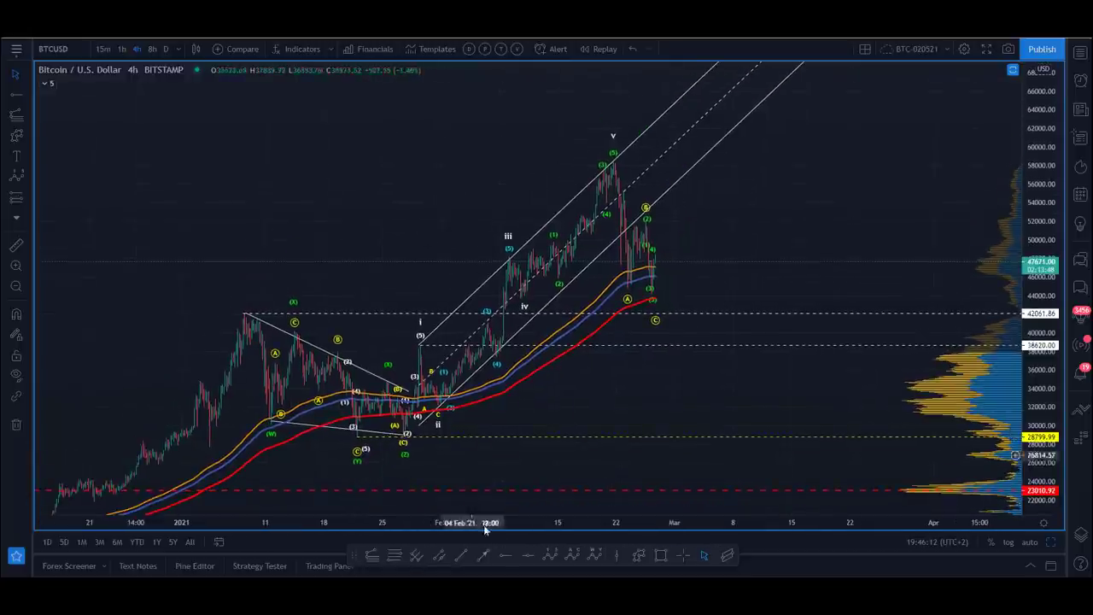
pyautogui.click(639, 556)
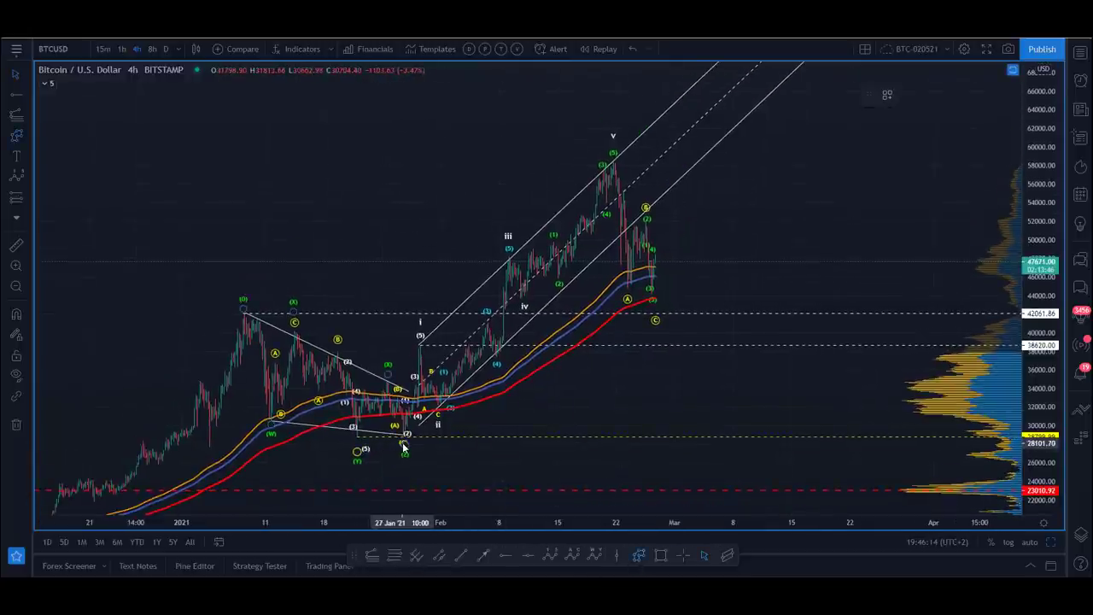
pyautogui.click(620, 166)
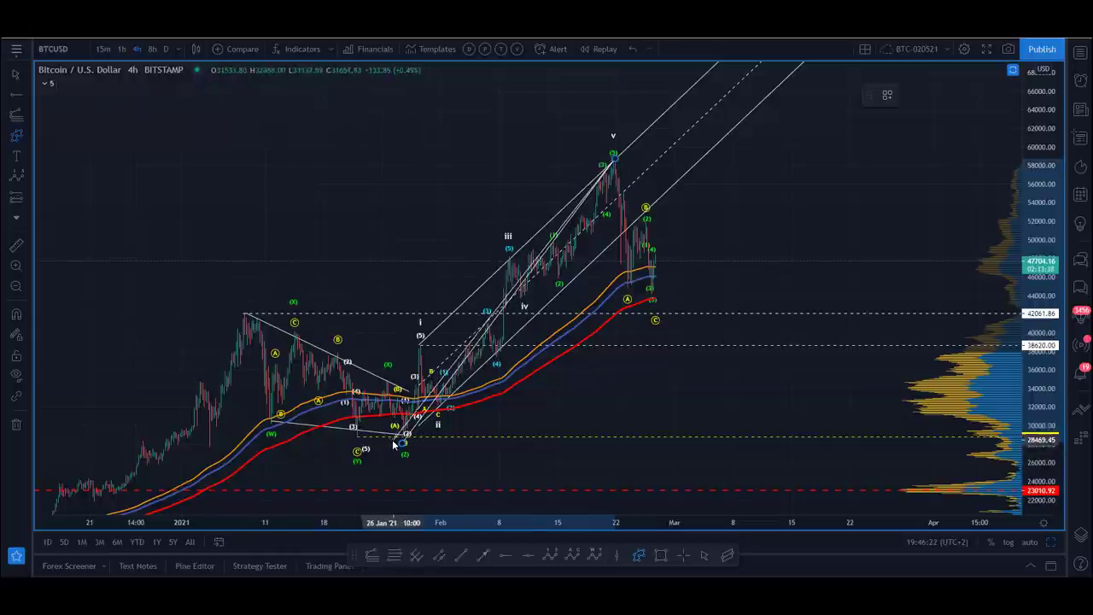
pyautogui.click(653, 299)
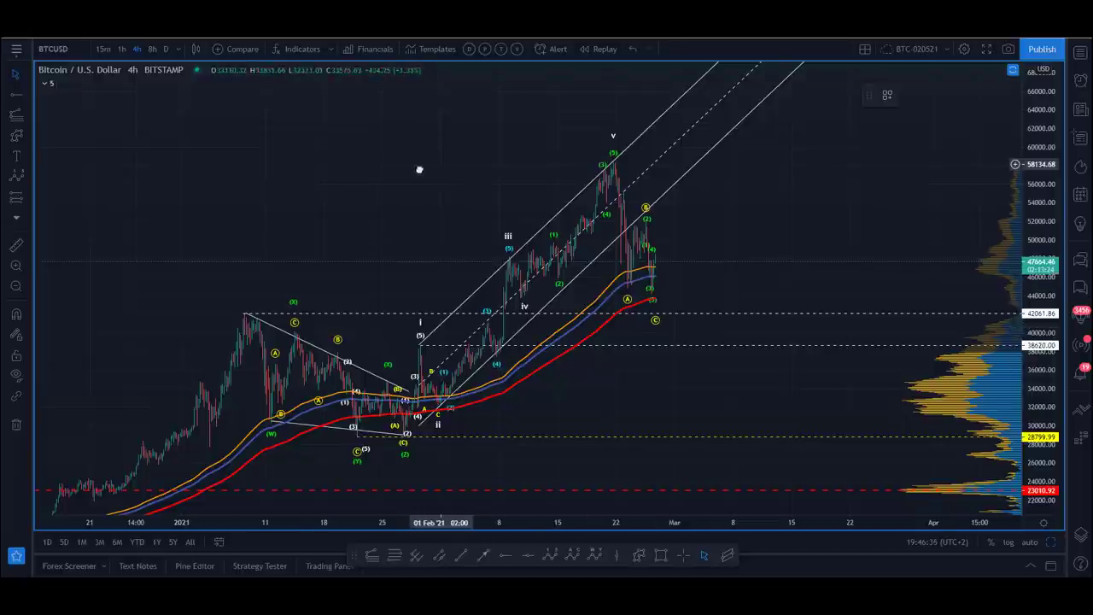
# Step: Move the (Z) label up close beneath the 27 January low and set that wave count's degree to Minuette
pyautogui.moveTo(434, 170); pyautogui.dragTo(412, 179)
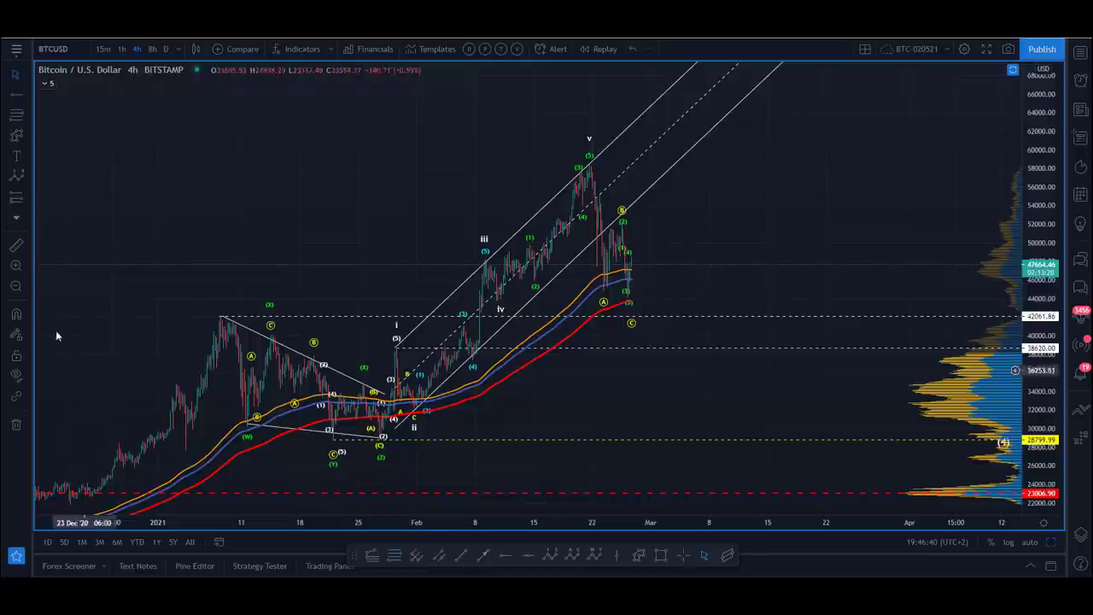
pyautogui.click(15, 269)
pyautogui.moveTo(176, 367); pyautogui.dragTo(506, 467)
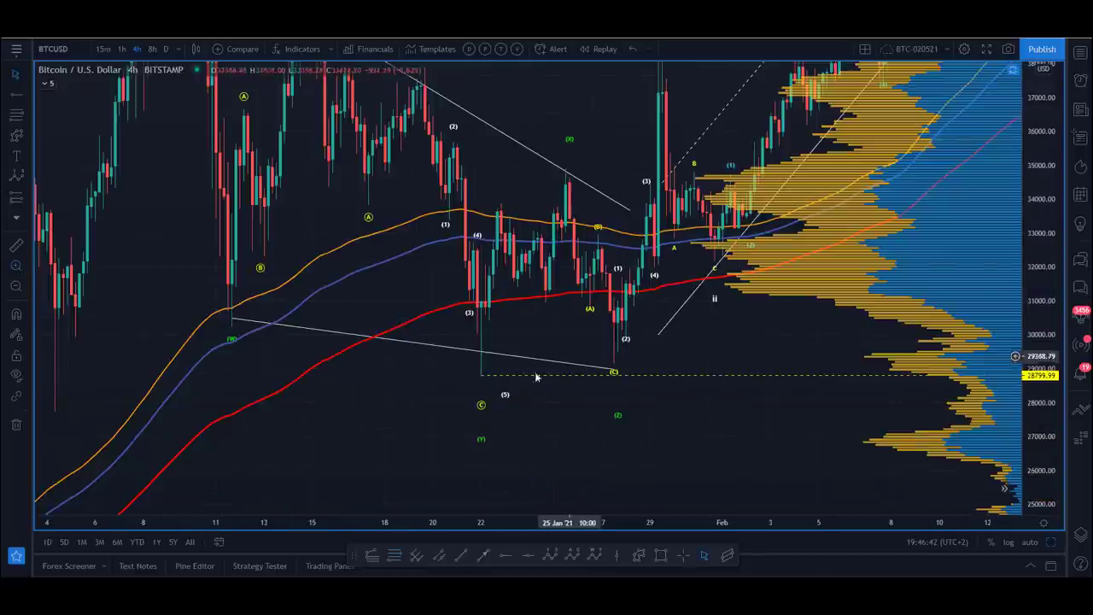
pyautogui.moveTo(619, 416); pyautogui.dragTo(617, 388)
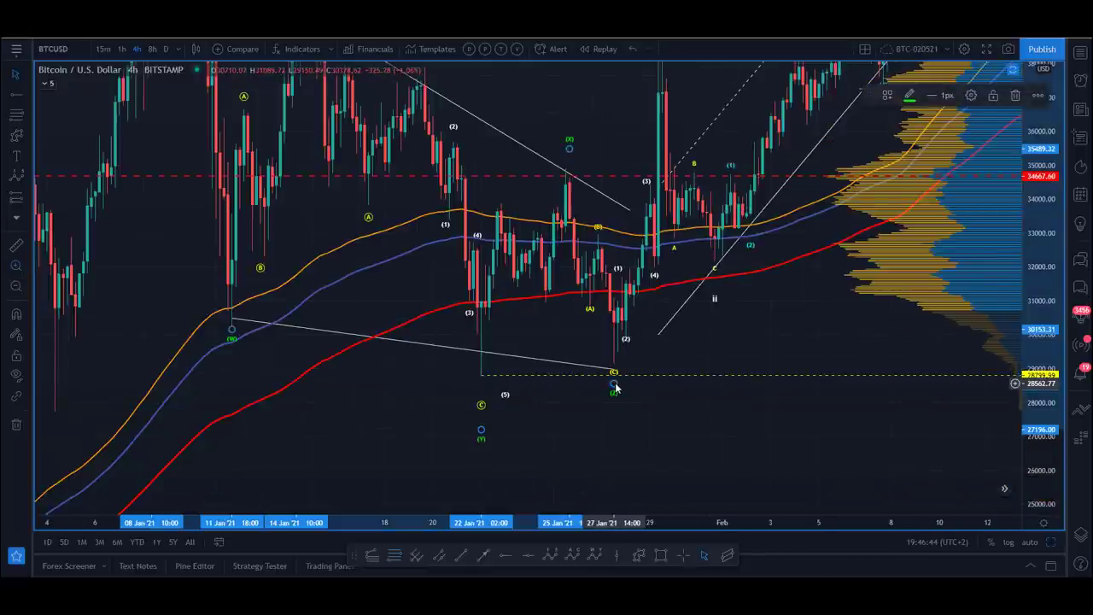
pyautogui.rightClick(616, 387)
pyautogui.moveTo(683, 565)
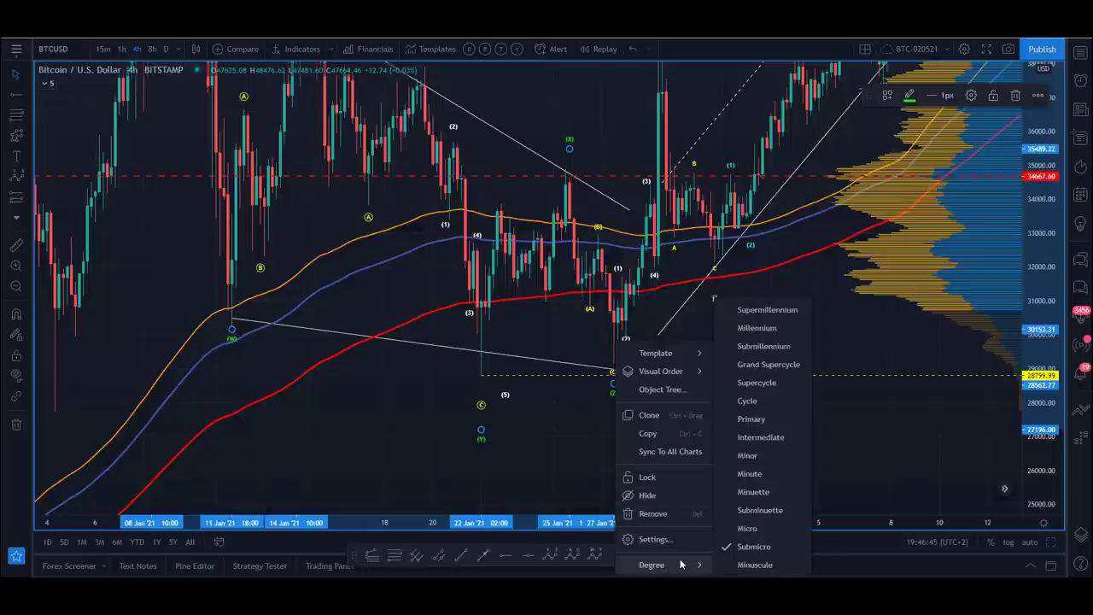
pyautogui.click(749, 492)
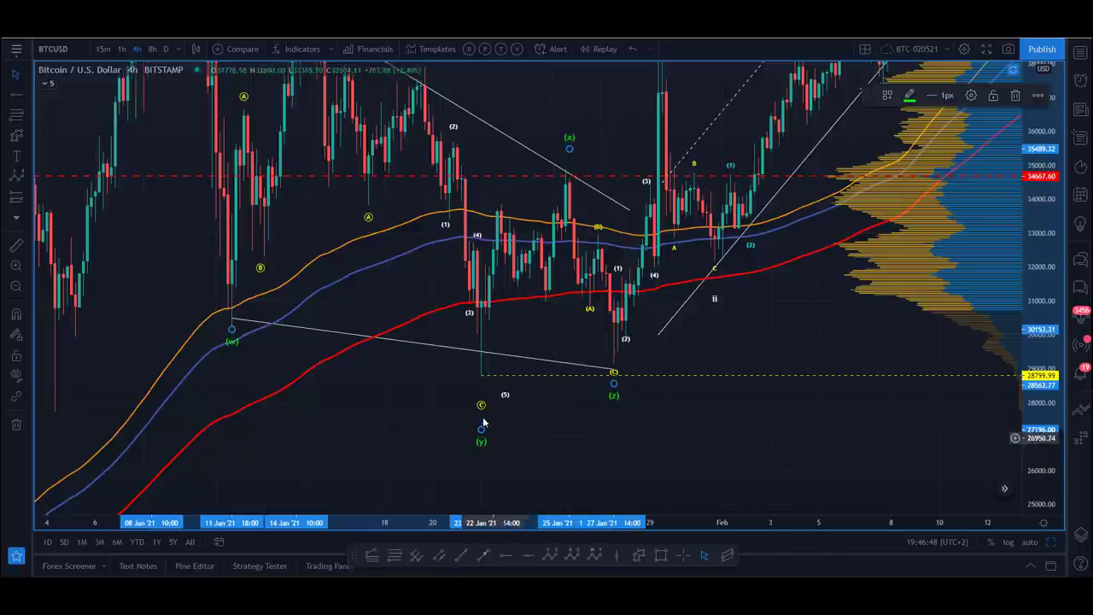
# Step: Move the yellow horizontal ray to the 27 January low at 29150.50 and reposition the circled C label beneath the 22 January low
pyautogui.moveTo(481, 399); pyautogui.dragTo(486, 379)
pyautogui.click(405, 390)
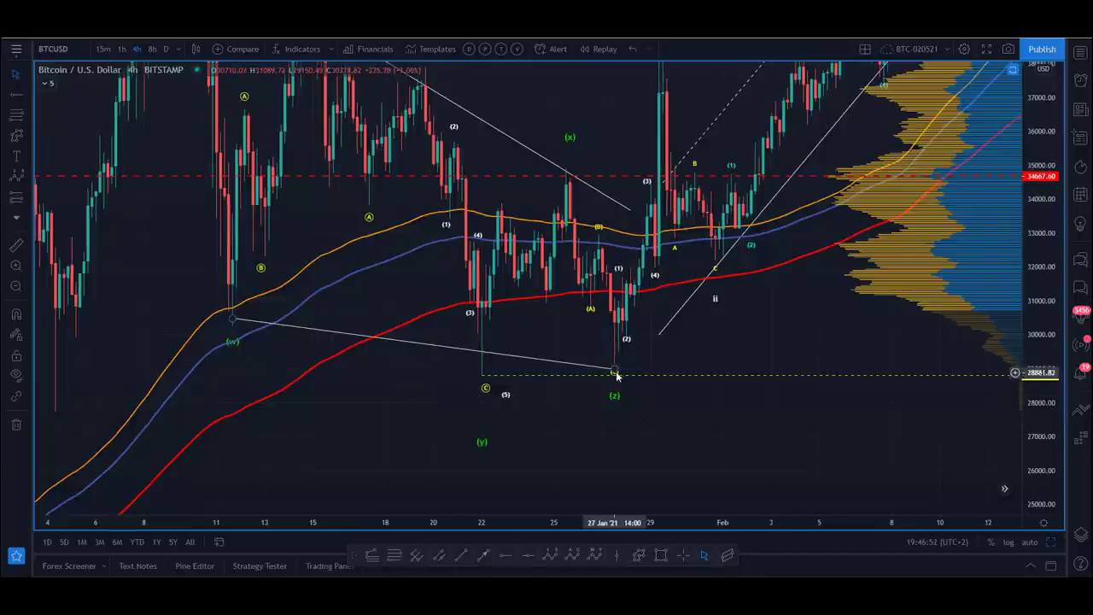
pyautogui.click(486, 380)
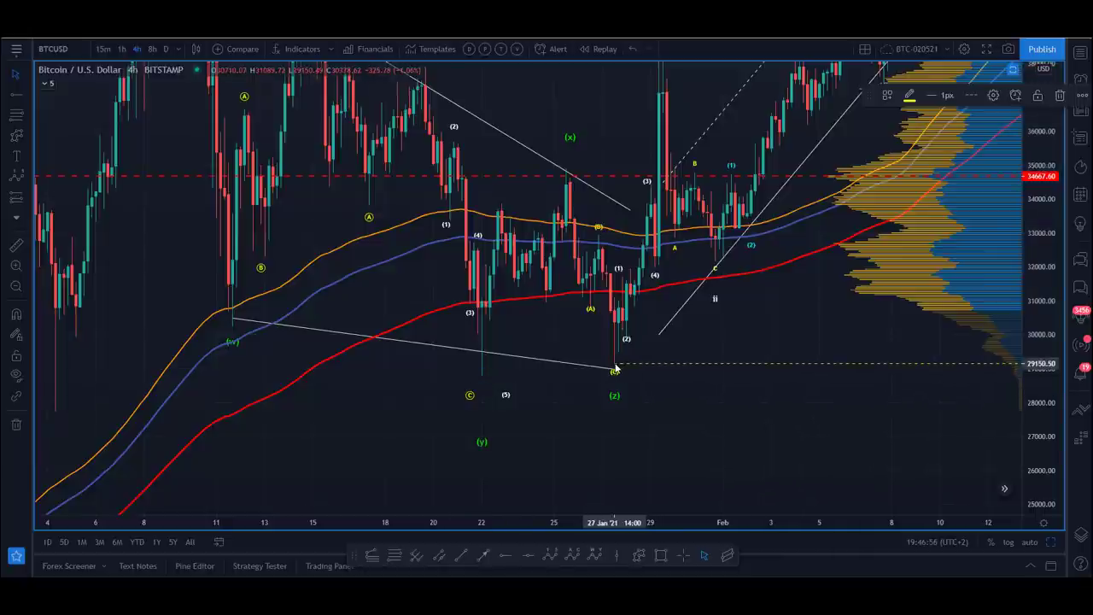
pyautogui.click(718, 403)
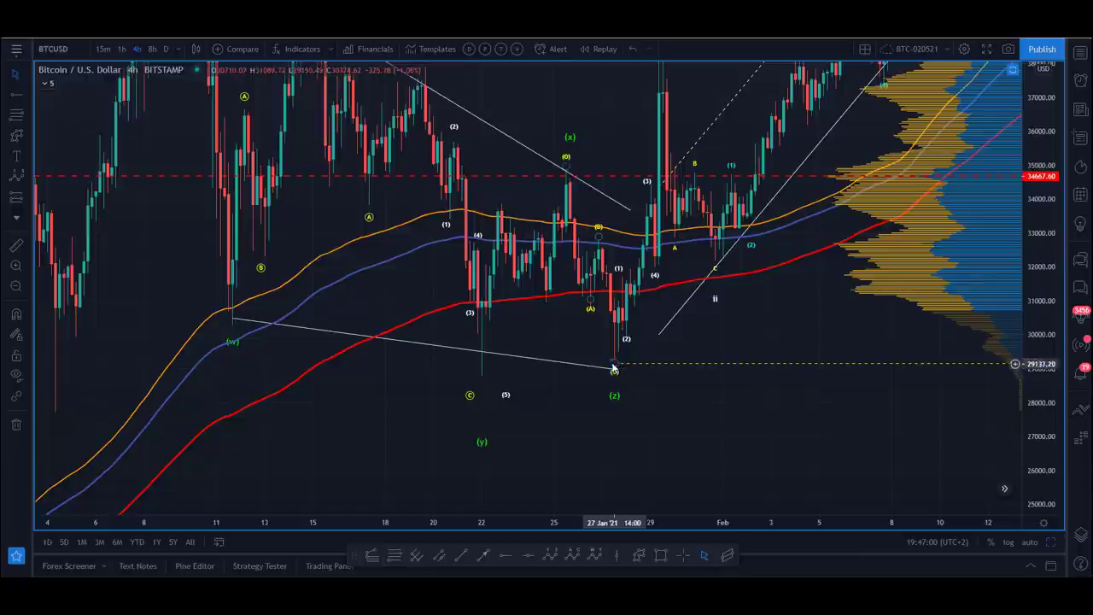
pyautogui.click(482, 387)
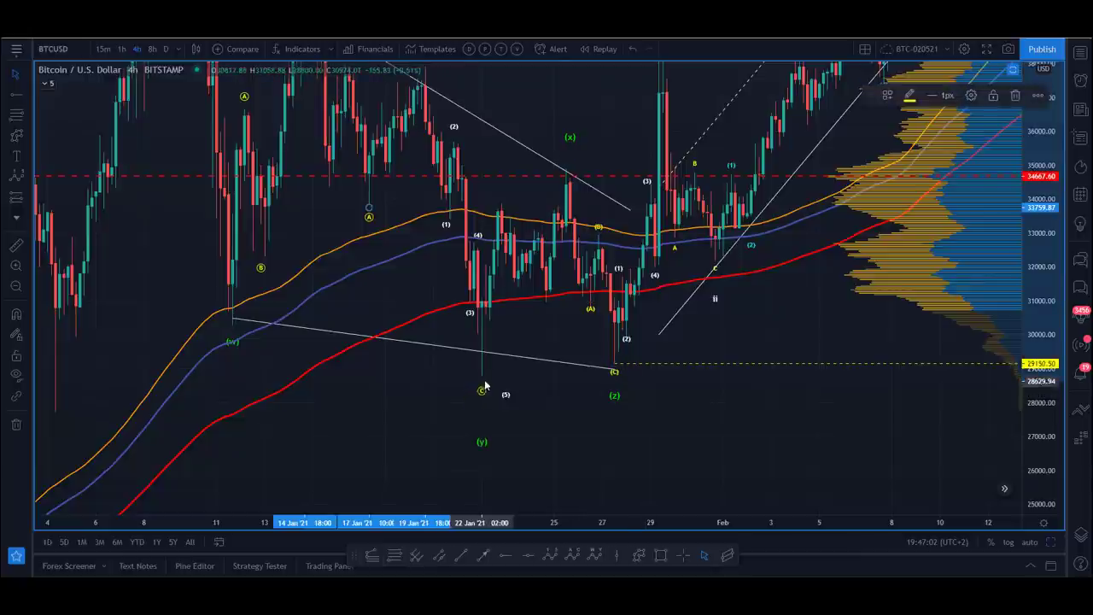
pyautogui.moveTo(505, 396)
pyautogui.mouseDown()
pyautogui.moveTo(455, 366)
pyautogui.moveTo(518, 399)
pyautogui.mouseUp()
pyautogui.click(517, 391)
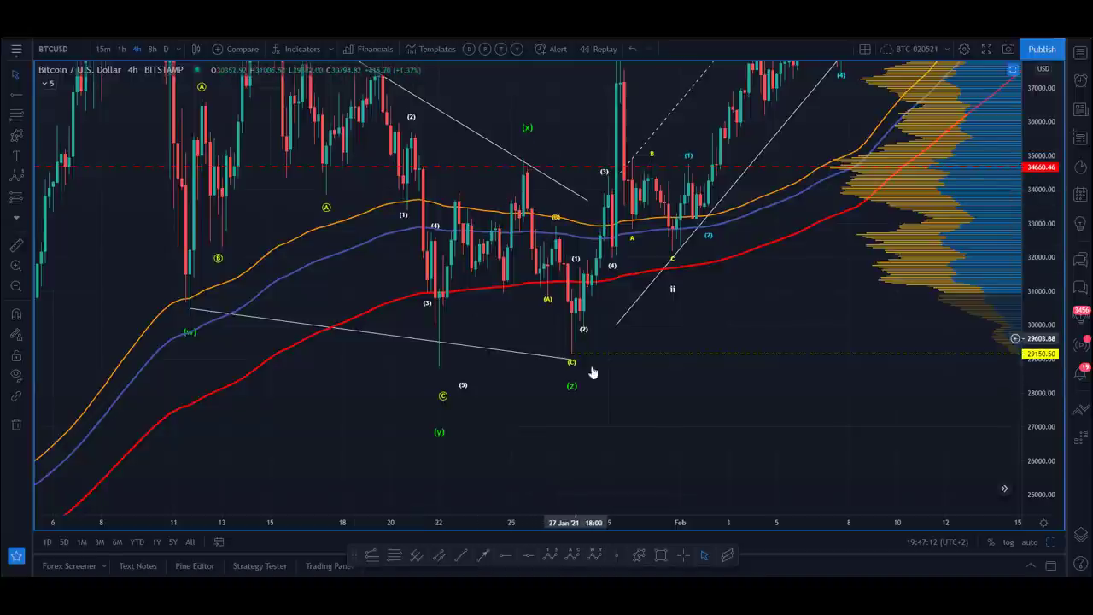
# Step: Draw a Fibonacci retracement from the wave (z) low at about 29082 up to the wave v peak at about 58257
pyautogui.moveTo(618, 339); pyautogui.dragTo(540, 393)
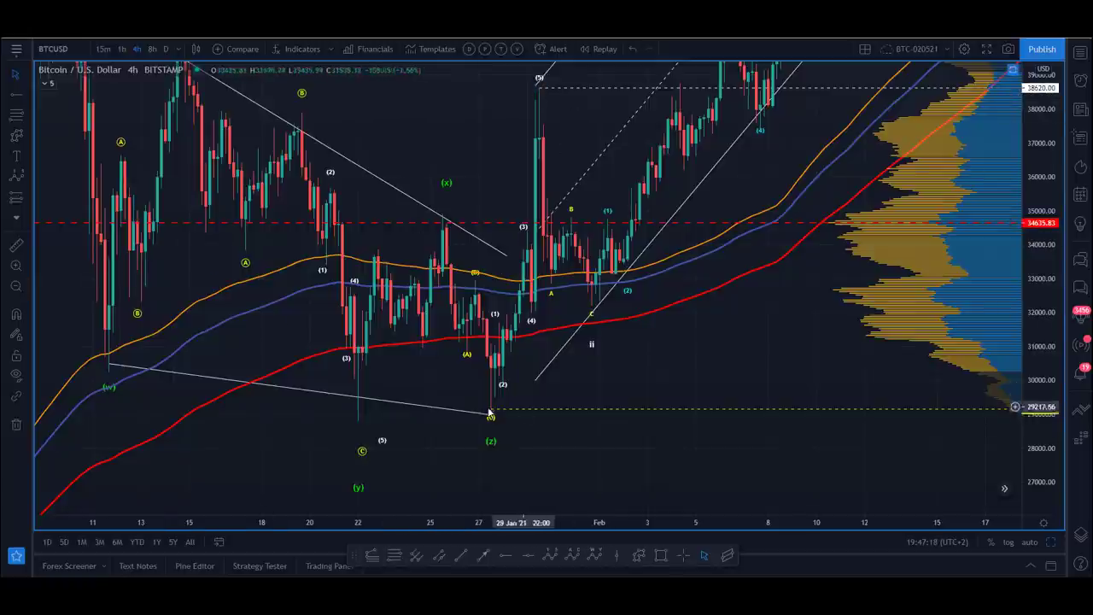
pyautogui.moveTo(453, 387); pyautogui.dragTo(450, 359)
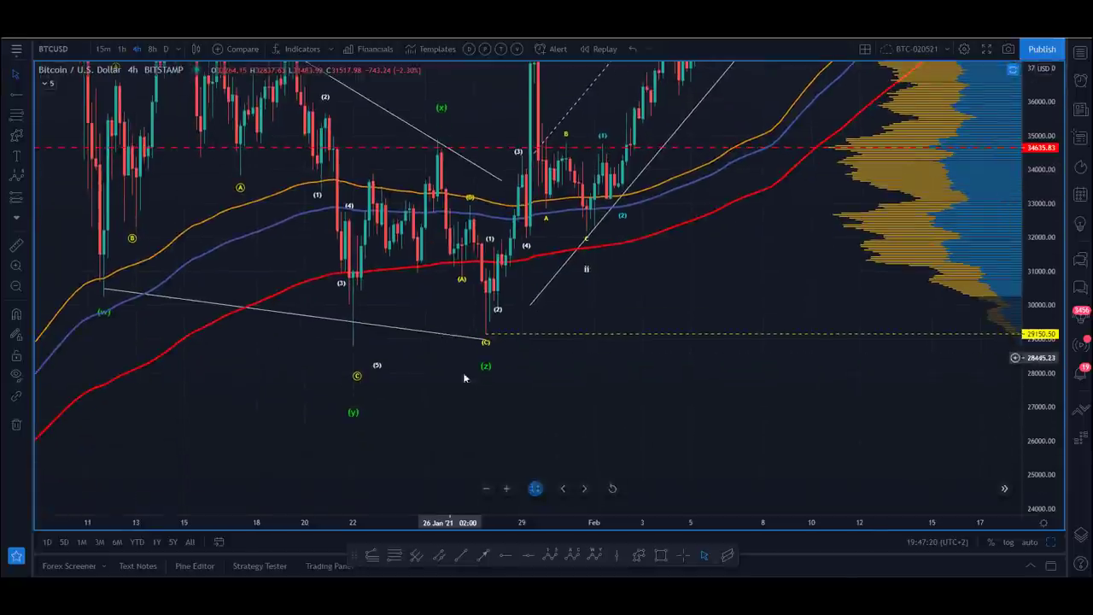
pyautogui.click(17, 286)
pyautogui.moveTo(479, 201); pyautogui.dragTo(152, 137)
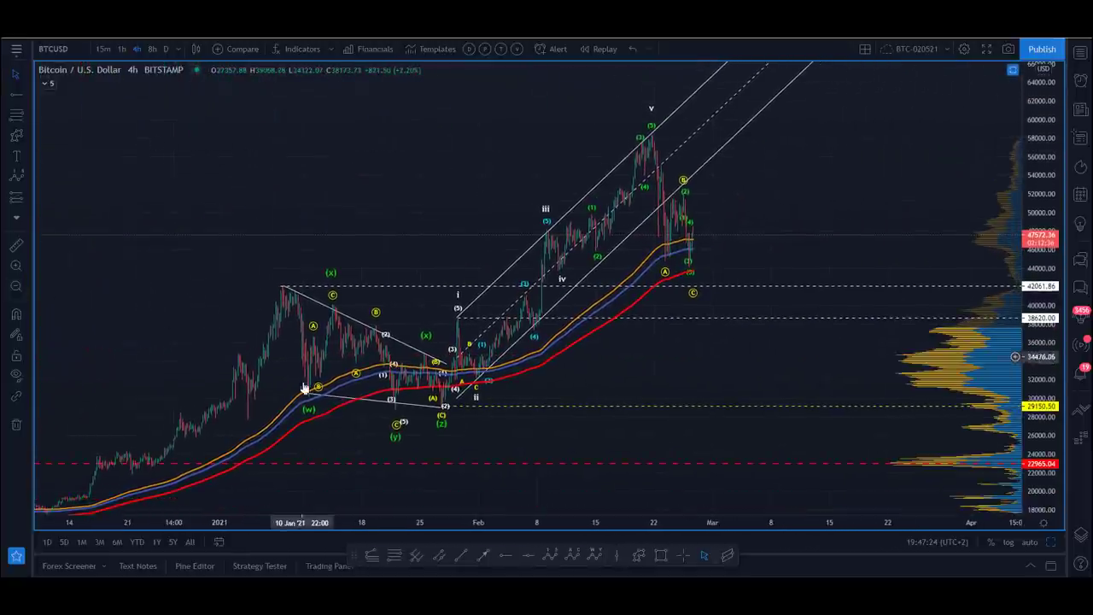
pyautogui.click(395, 557)
pyautogui.click(461, 412)
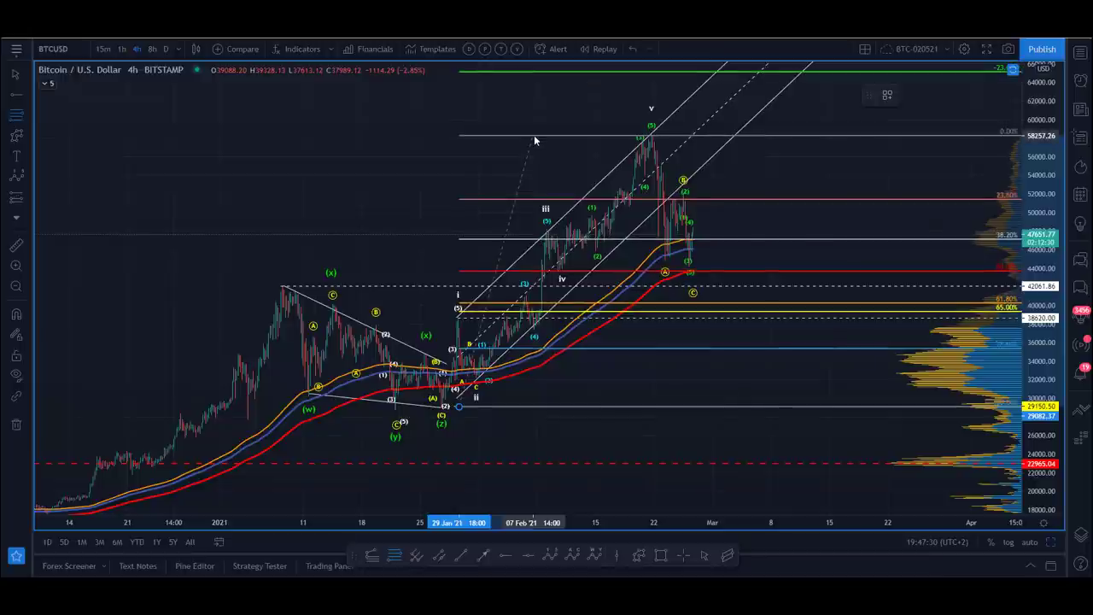
pyautogui.click(534, 134)
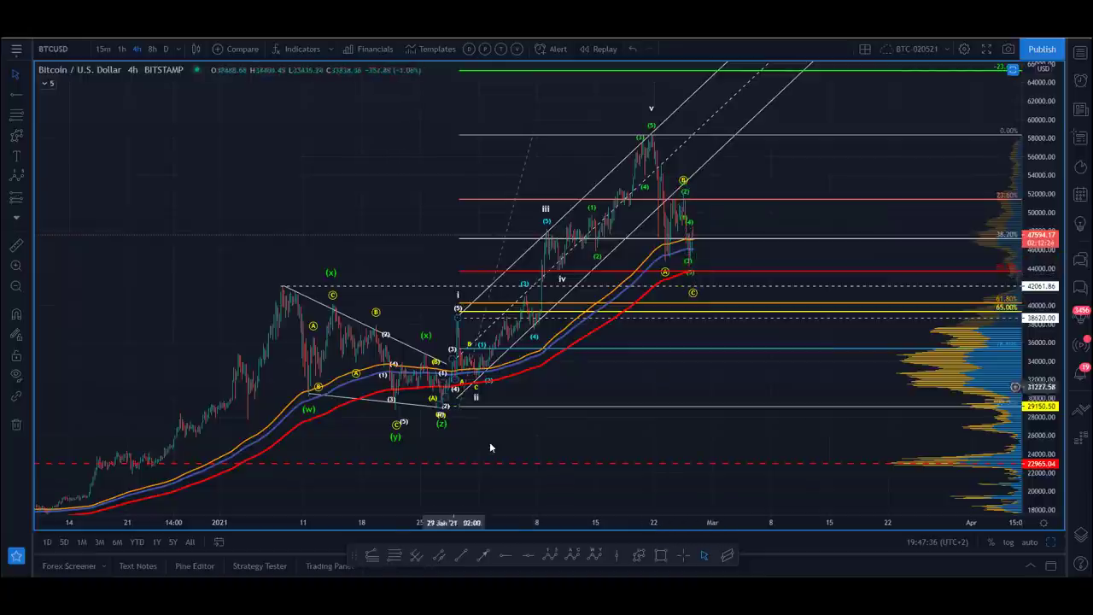
# Step: Trace a path along the A-B-C correction from the wave v peak down to the circled C low
pyautogui.moveTo(483, 490)
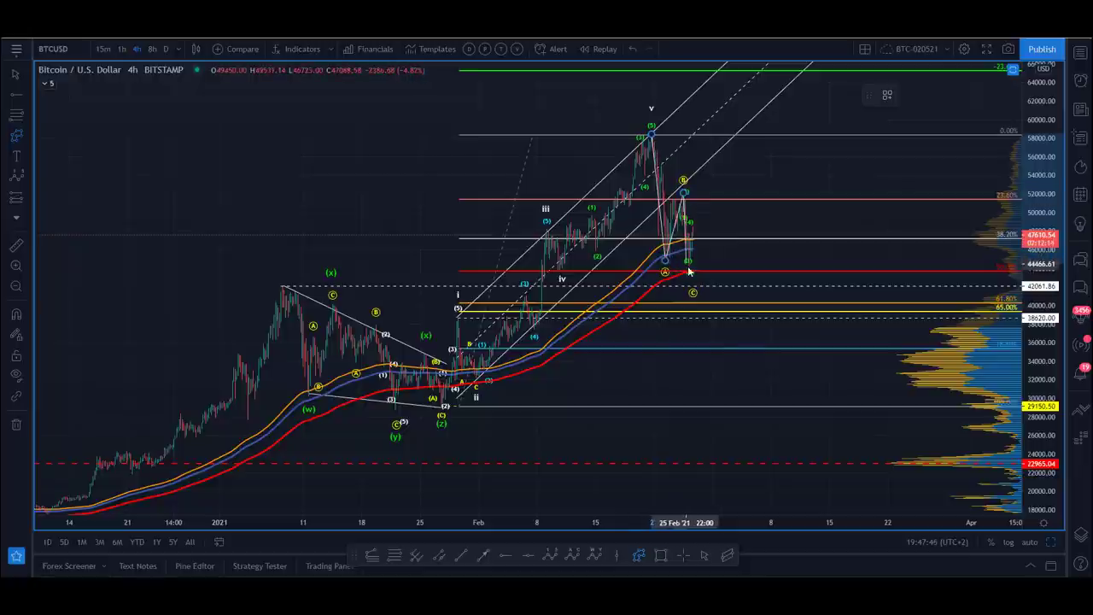
pyautogui.rightClick(720, 215)
pyautogui.click(597, 215)
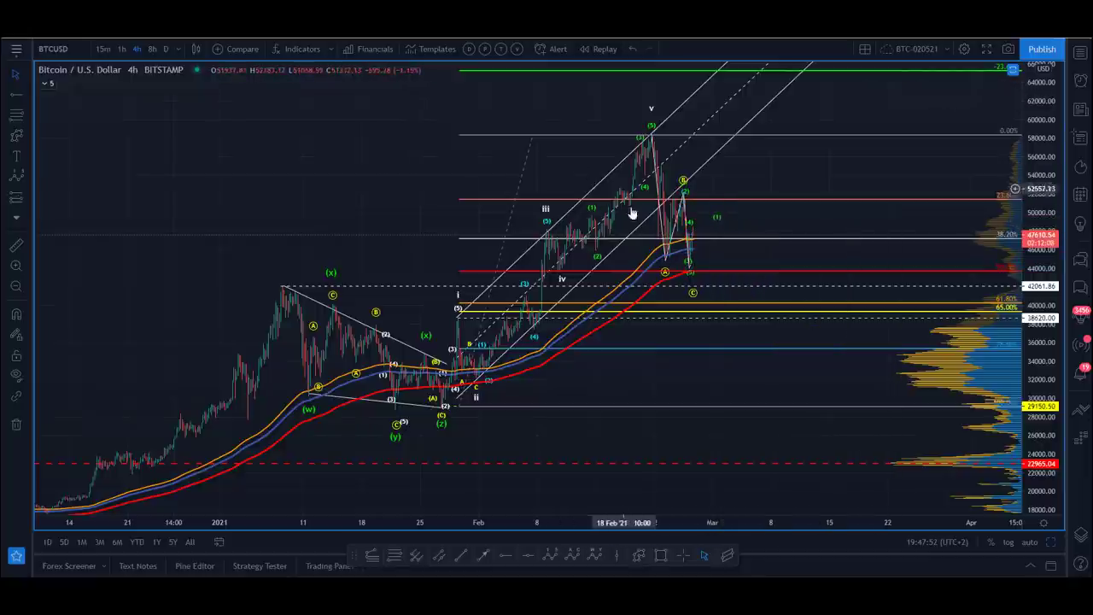
# Step: Move the A-B-C path into the empty area above the January candles and extend its last leg lower
pyautogui.click(660, 227)
pyautogui.moveTo(596, 234); pyautogui.dragTo(303, 195)
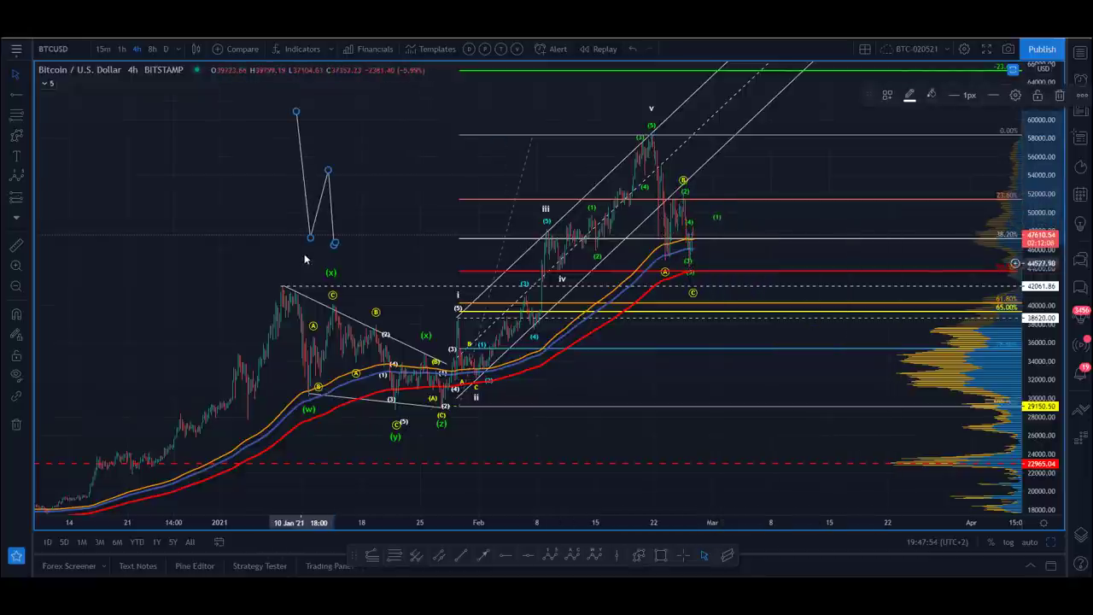
pyautogui.click(340, 290)
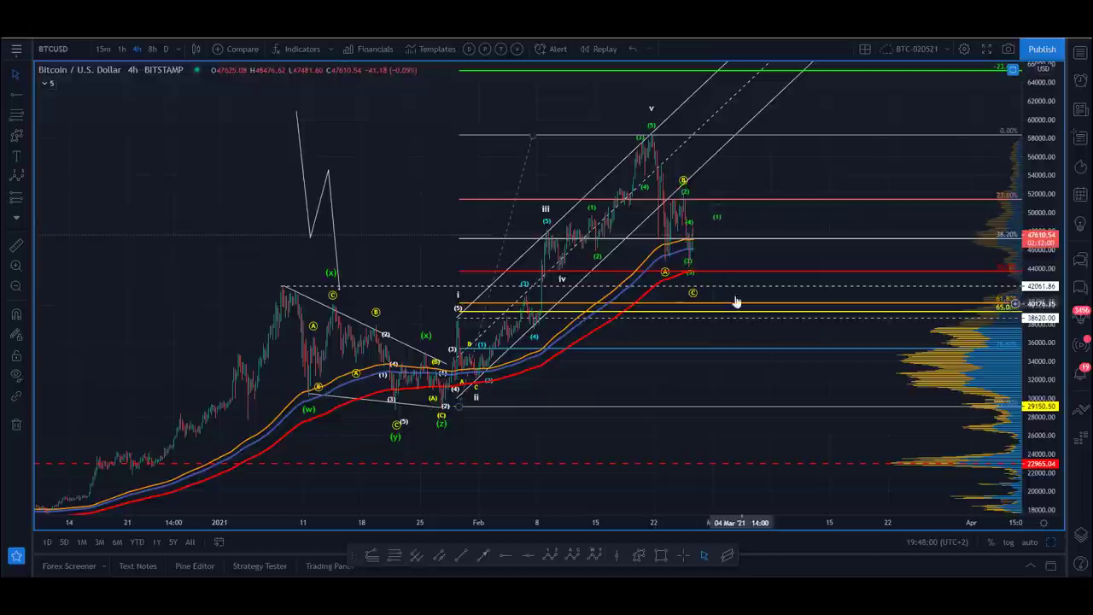
# Step: Delete the A-B-C path and the Fibonacci retracement from the chart
pyautogui.click(331, 187)
pyautogui.press('Delete')
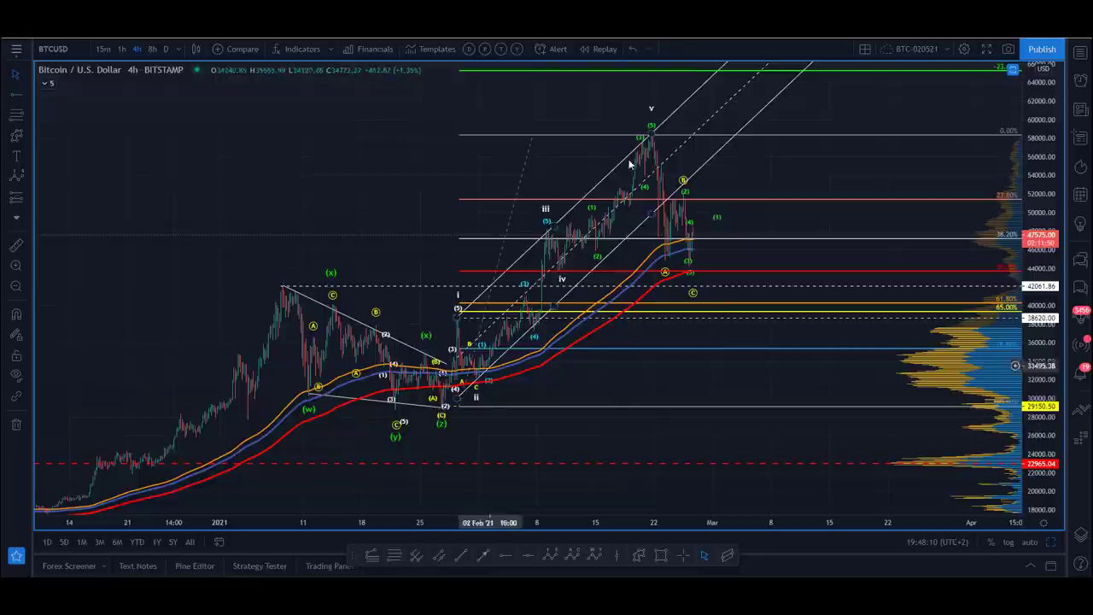
pyautogui.press('Delete')
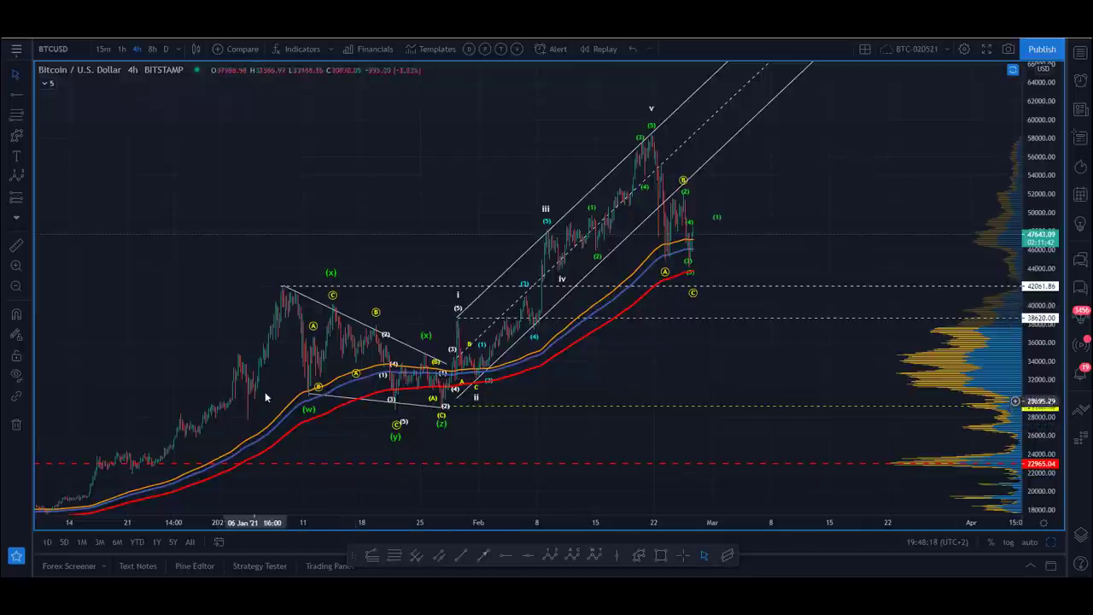
# Step: Switch the chart to the 15-minute timeframe with automatic price scaling and move the green (2) label to about 51462
pyautogui.click(103, 49)
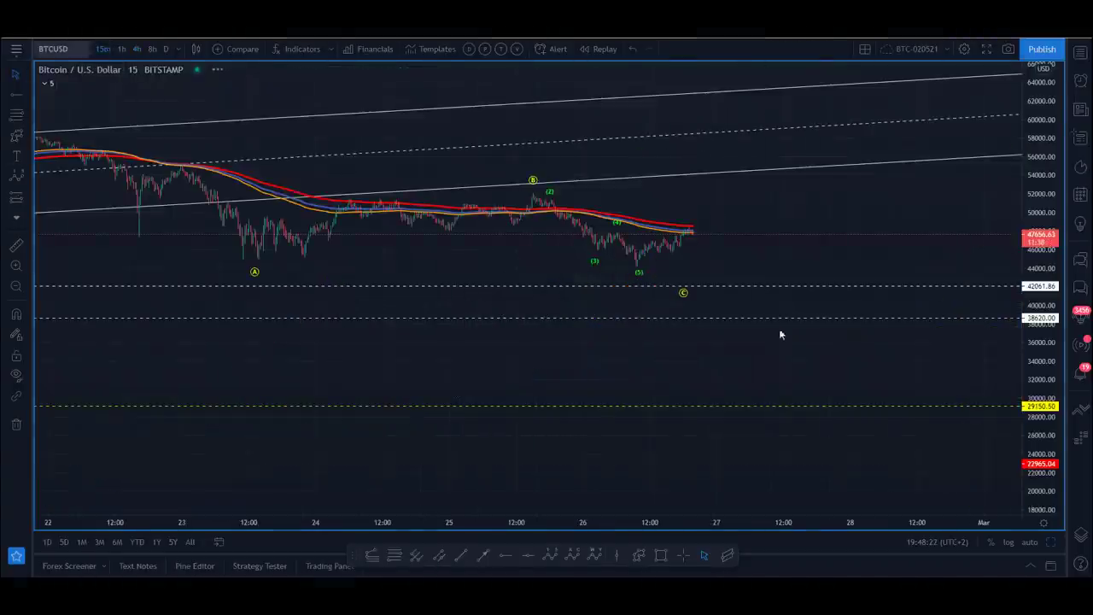
pyautogui.click(1028, 541)
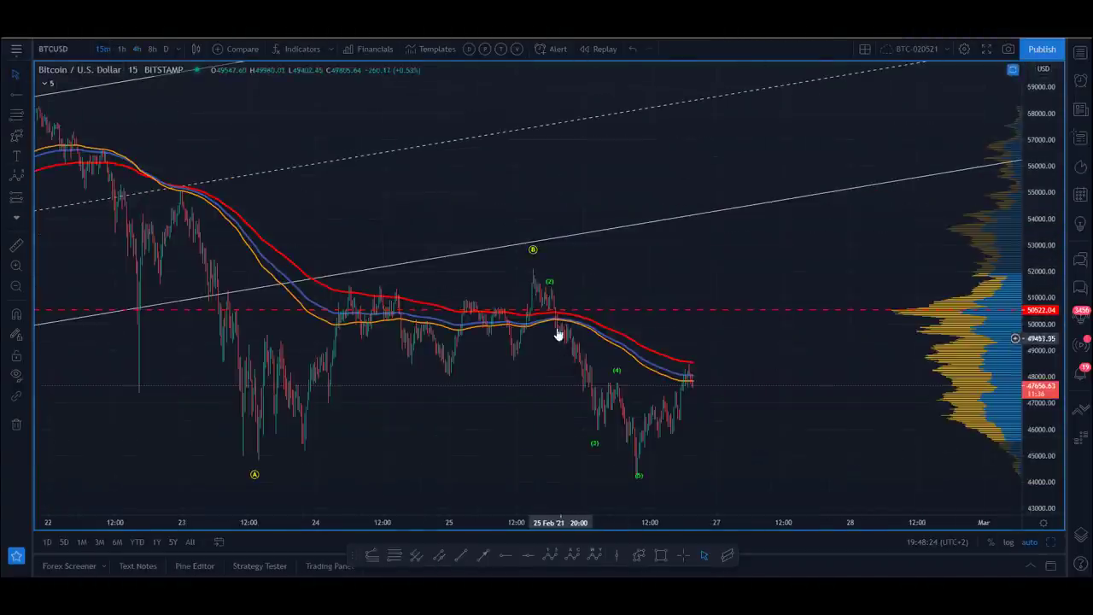
pyautogui.moveTo(551, 291); pyautogui.dragTo(562, 285)
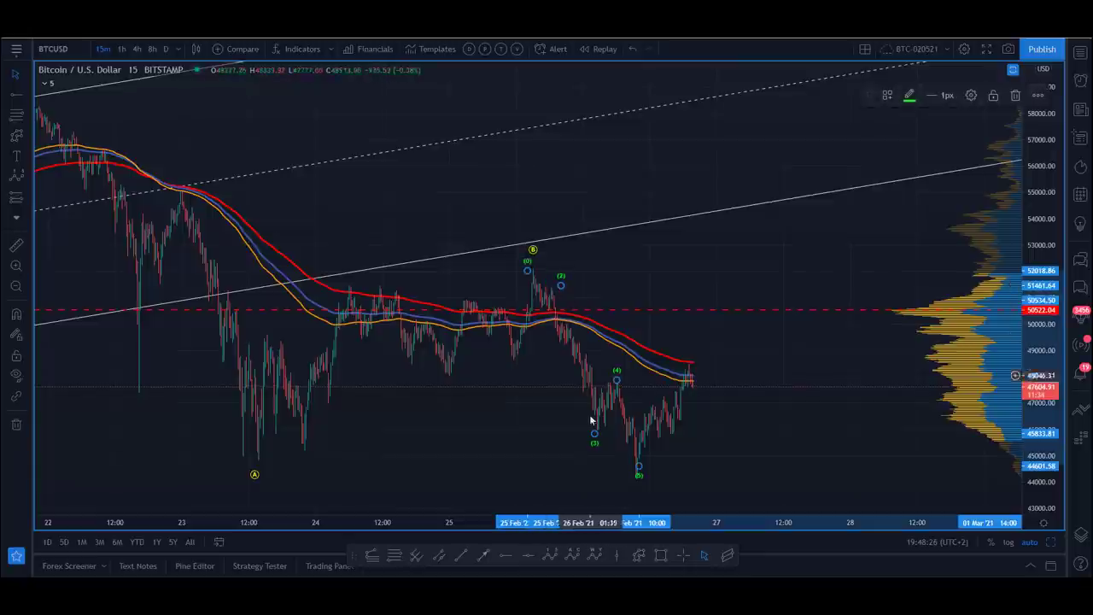
# Step: Move the stray green (1) label from the empty early-March area to the dip before the green (2), at about 50498
pyautogui.click(560, 284)
pyautogui.moveTo(630, 171)
pyautogui.mouseDown()
pyautogui.moveTo(585, 144)
pyautogui.moveTo(565, 152)
pyautogui.mouseUp()
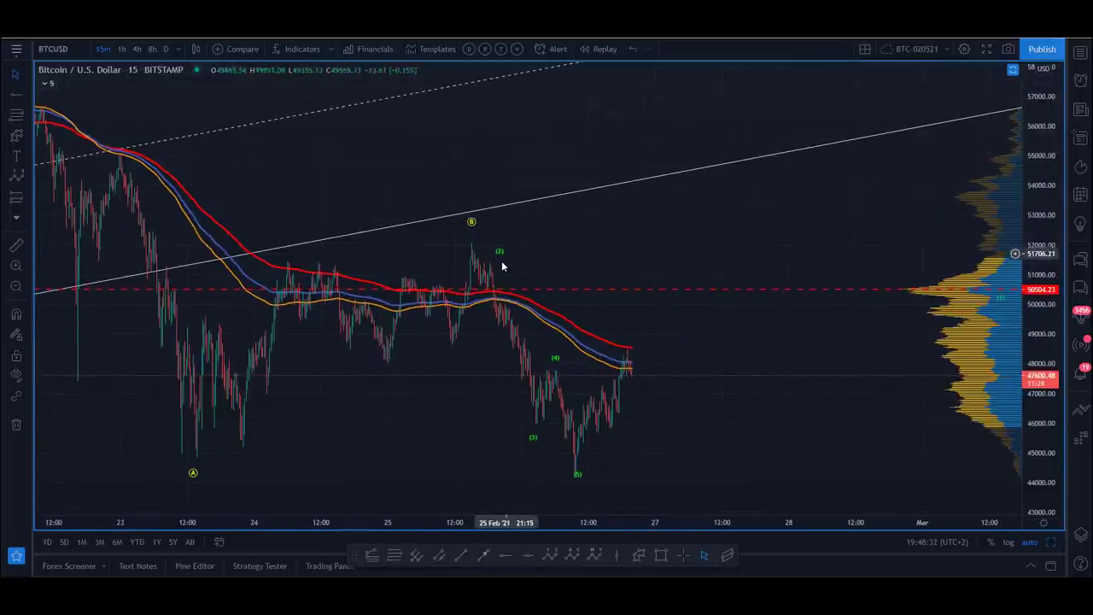
pyautogui.rightClick(502, 261)
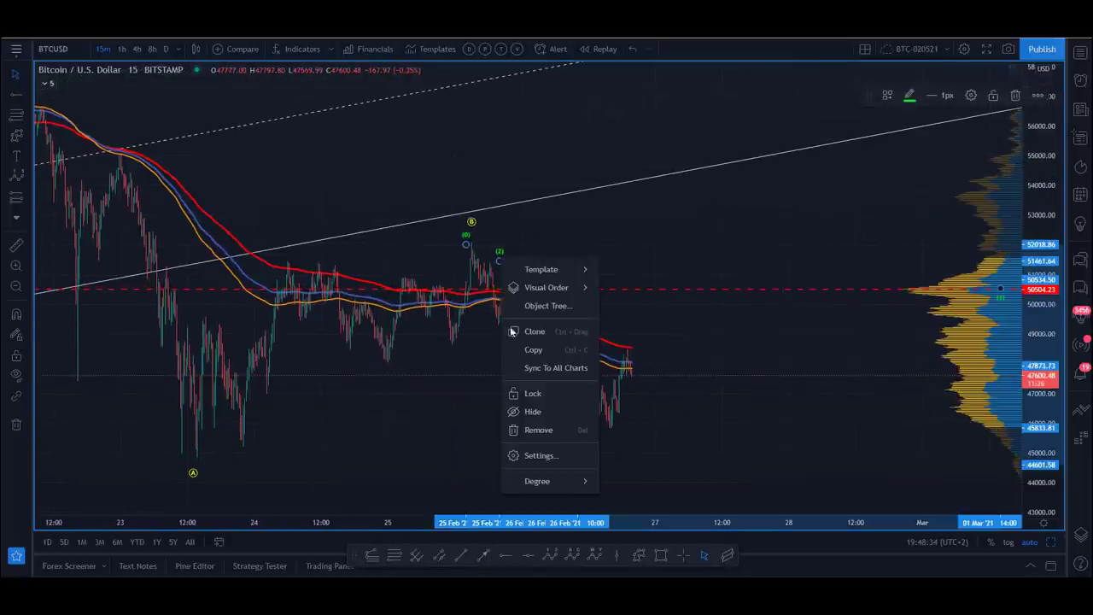
pyautogui.click(442, 461)
pyautogui.moveTo(610, 175); pyautogui.dragTo(662, 152)
pyautogui.moveTo(1049, 220); pyautogui.dragTo(1048, 249)
pyautogui.moveTo(774, 252); pyautogui.dragTo(614, 224)
pyautogui.moveTo(866, 261); pyautogui.dragTo(335, 266)
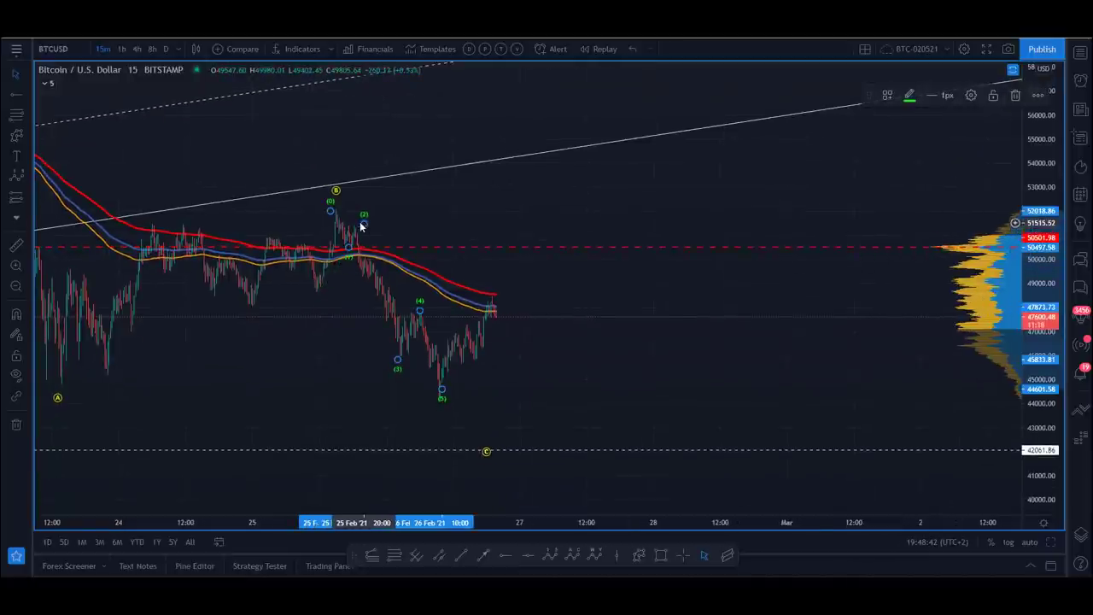
# Step: Move the green (5) label down so it sits just below the 26 Feb low
pyautogui.click(324, 194)
pyautogui.moveTo(321, 166); pyautogui.dragTo(385, 141)
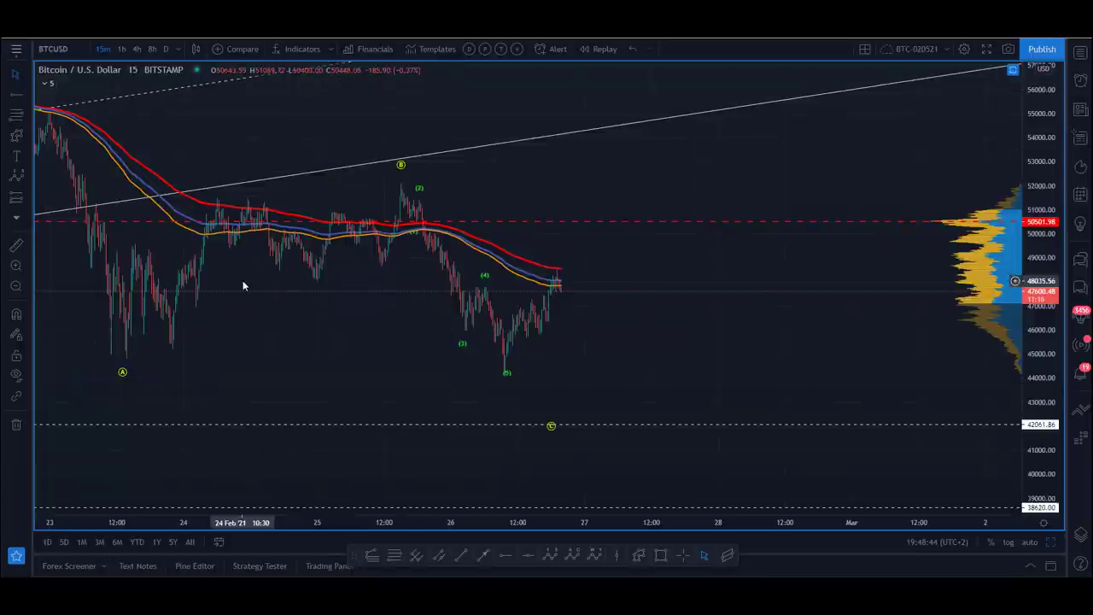
pyautogui.click(418, 237)
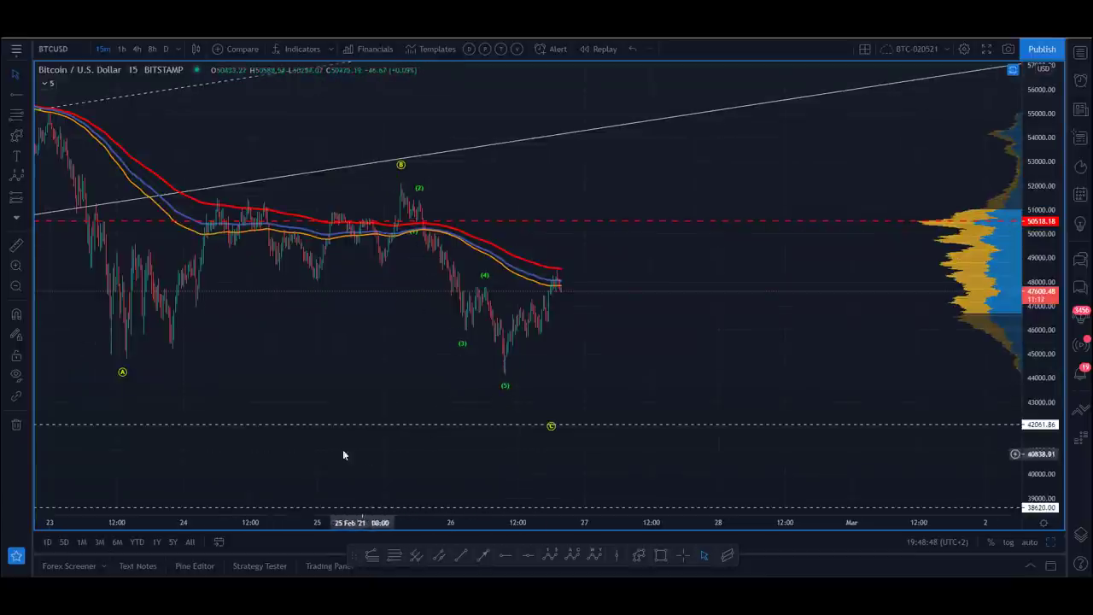
# Step: Draw a Fibonacci retracement from the wave v peak at 58286.06 down to the 22 Feb low at 47372.71
pyautogui.moveTo(387, 522); pyautogui.dragTo(730, 522)
pyautogui.moveTo(379, 405); pyautogui.dragTo(261, 426)
pyautogui.moveTo(356, 125); pyautogui.dragTo(325, 194)
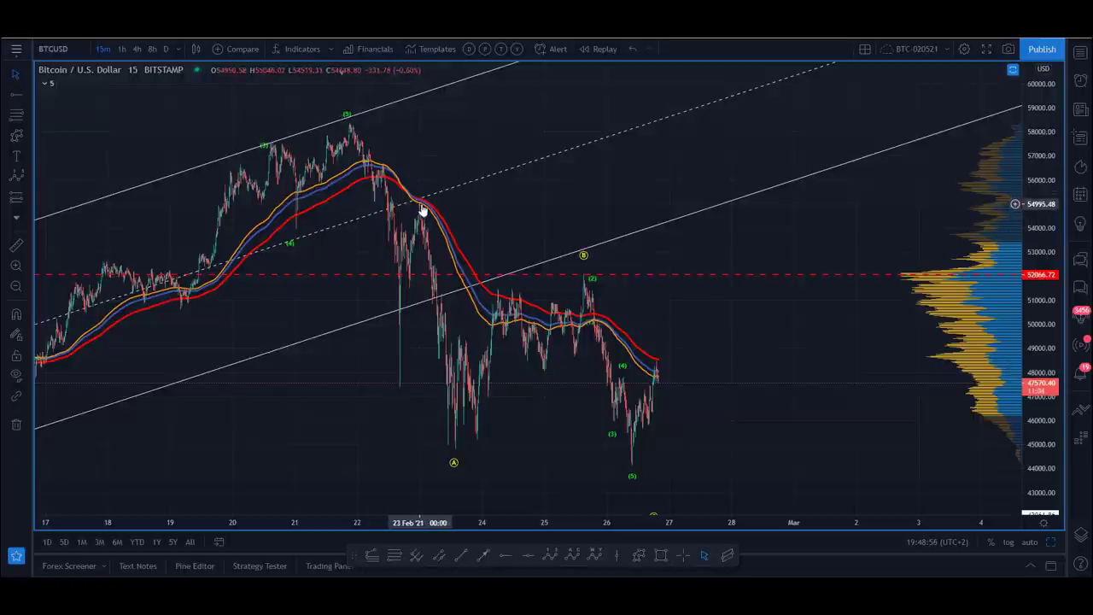
pyautogui.click(348, 126)
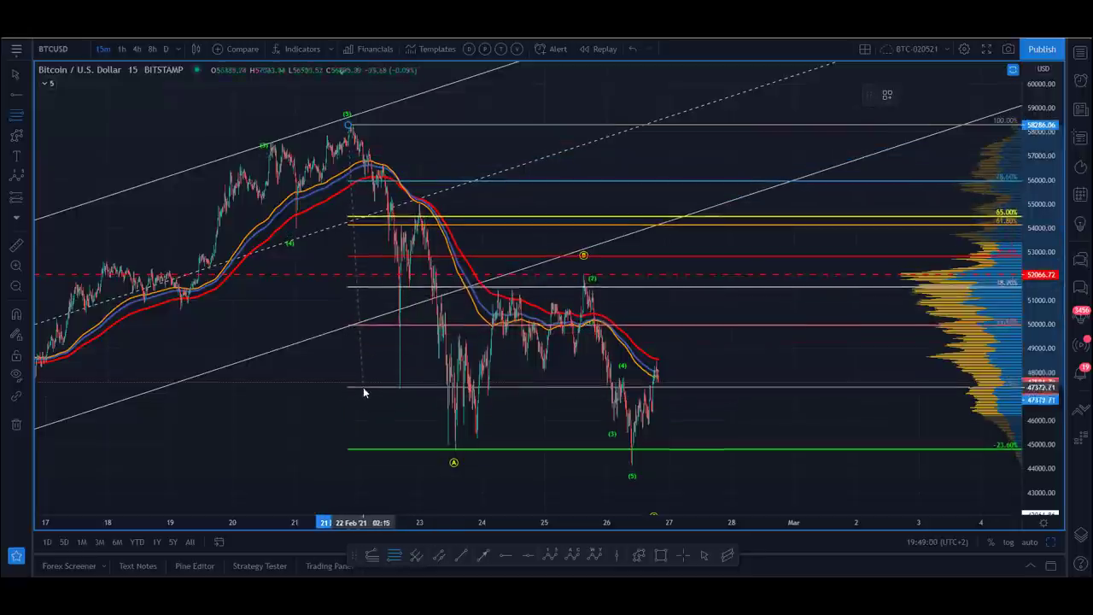
pyautogui.click(363, 386)
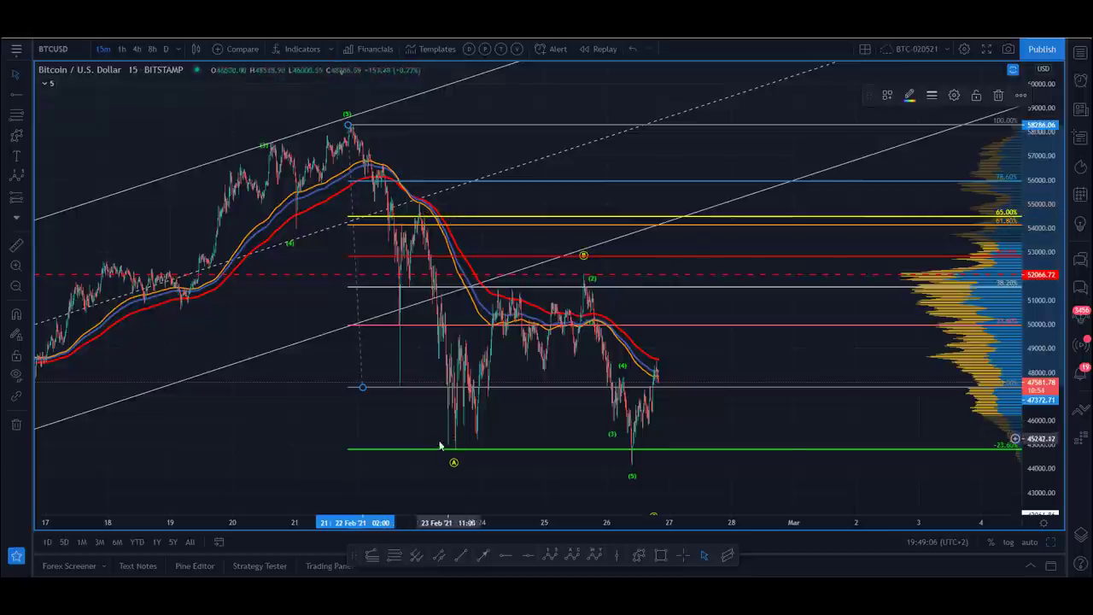
# Step: Shift the retracement's upper anchor slightly earlier than the wave v peak, and delete the retracement
pyautogui.click(215, 216)
pyautogui.moveTo(349, 125); pyautogui.dragTo(343, 122)
pyautogui.click(381, 146)
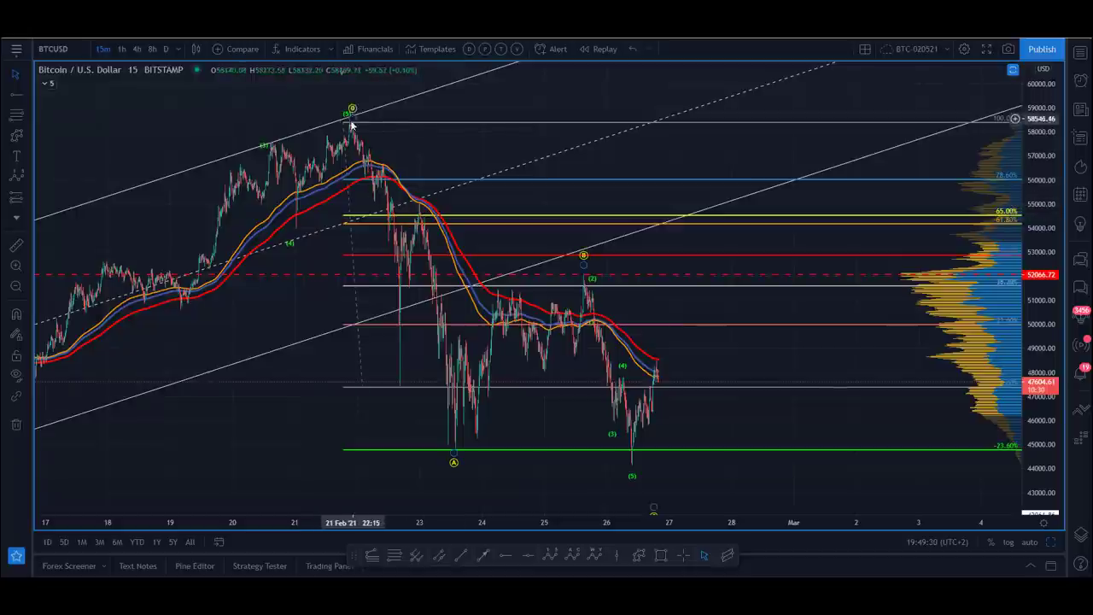
pyautogui.moveTo(343, 123); pyautogui.dragTo(329, 122)
pyautogui.press('Delete')
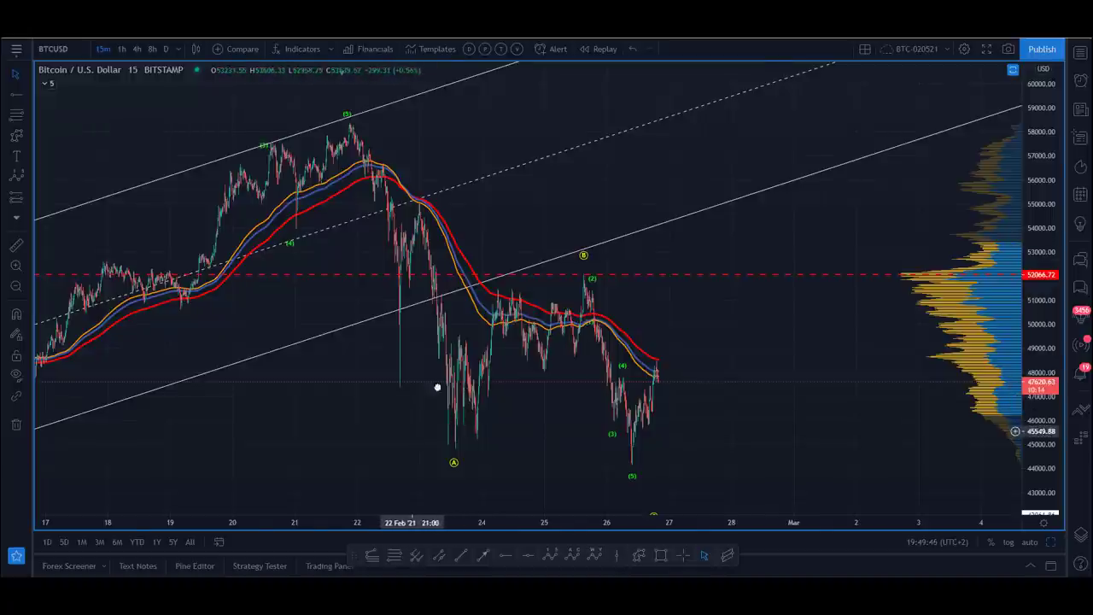
# Step: Draw a Fibonacci retracement from the wave v peak at 58370.51 down to the circled A low at 44817.47
pyautogui.moveTo(439, 384); pyautogui.dragTo(502, 380)
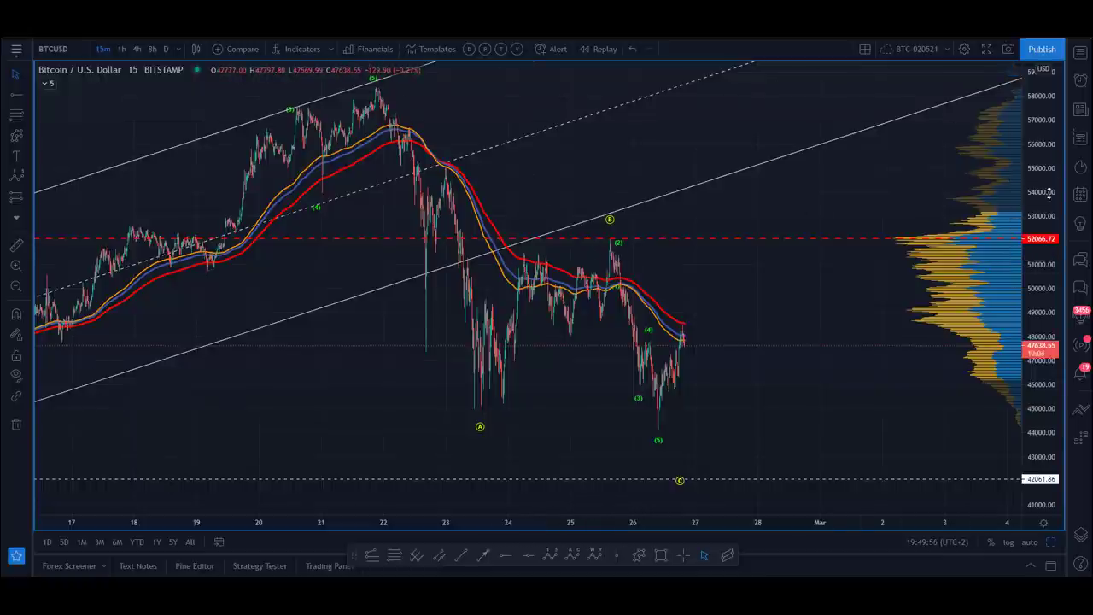
pyautogui.moveTo(1048, 193); pyautogui.dragTo(1048, 239)
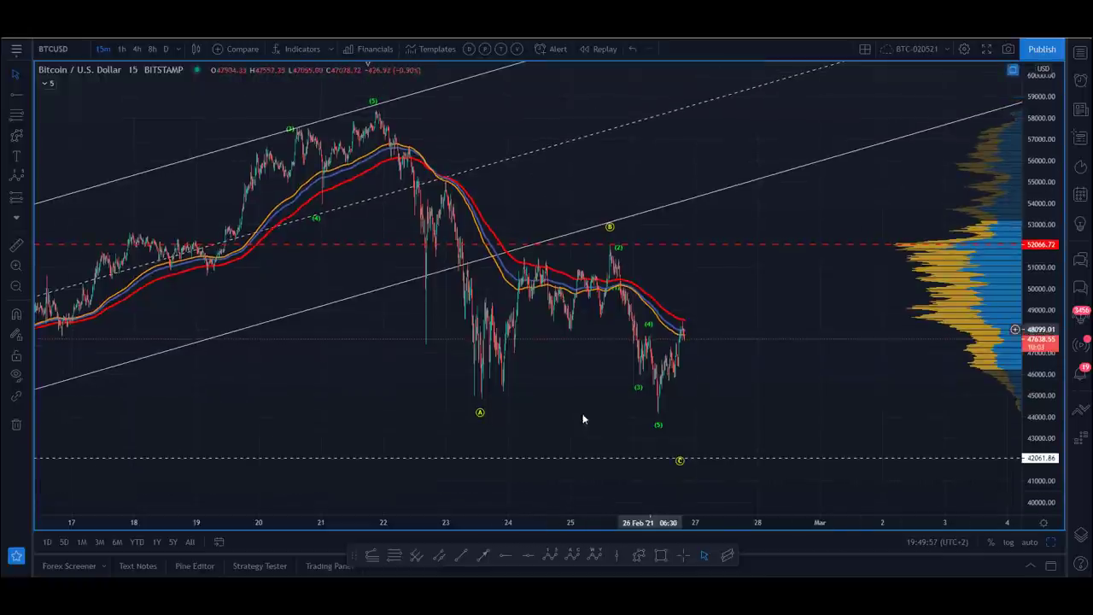
pyautogui.click(373, 110)
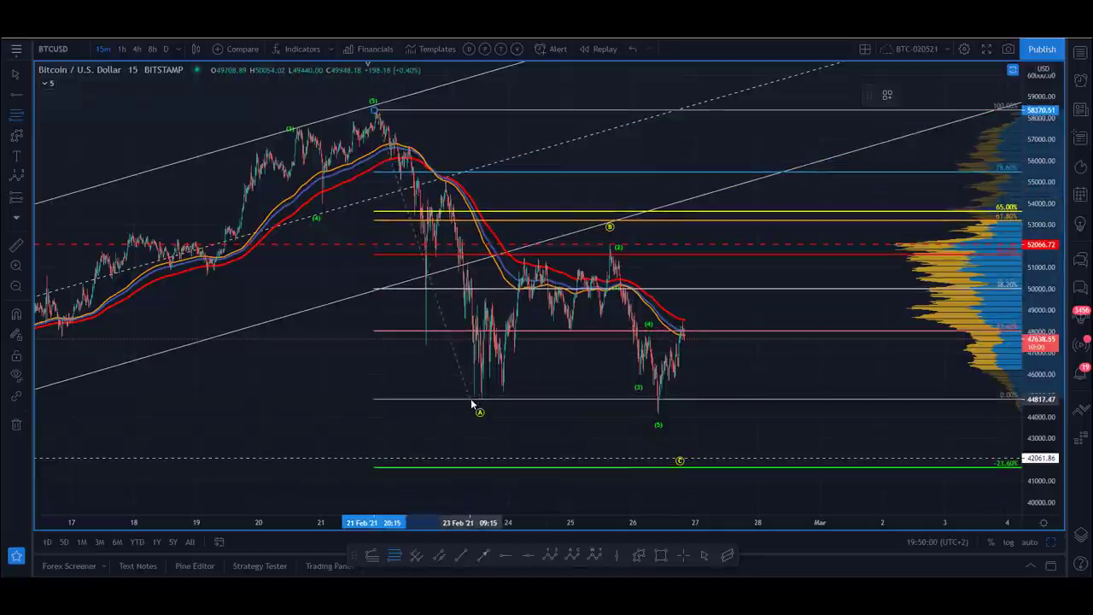
pyautogui.click(471, 398)
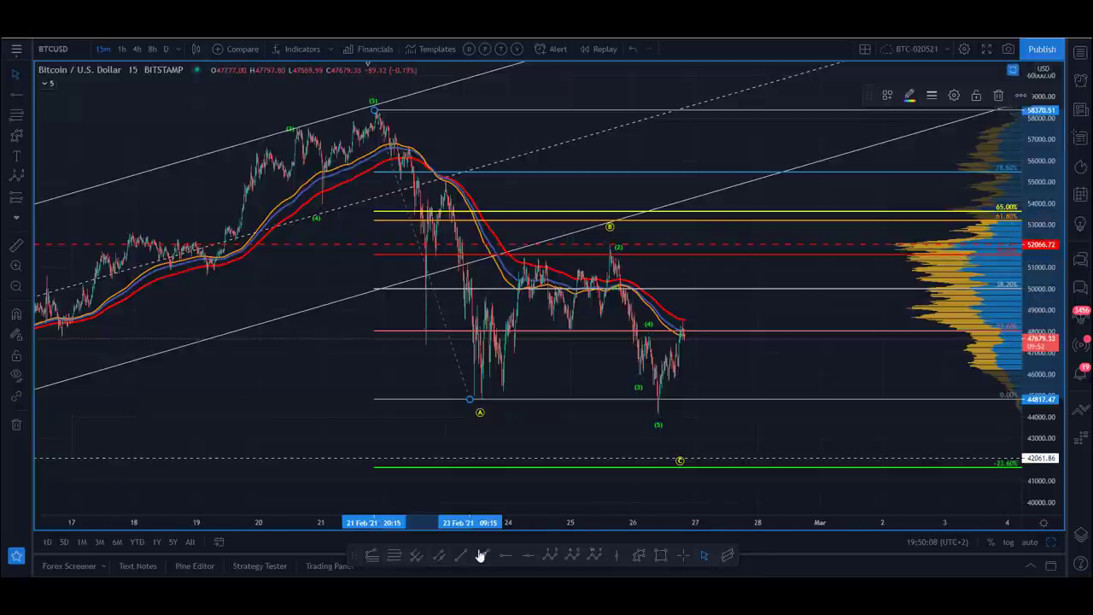
# Step: Add a second Fibonacci retracement from the circled B high at 52100.99 down to the green (5) low at 44123.81
pyautogui.moveTo(525, 521); pyautogui.dragTo(723, 506)
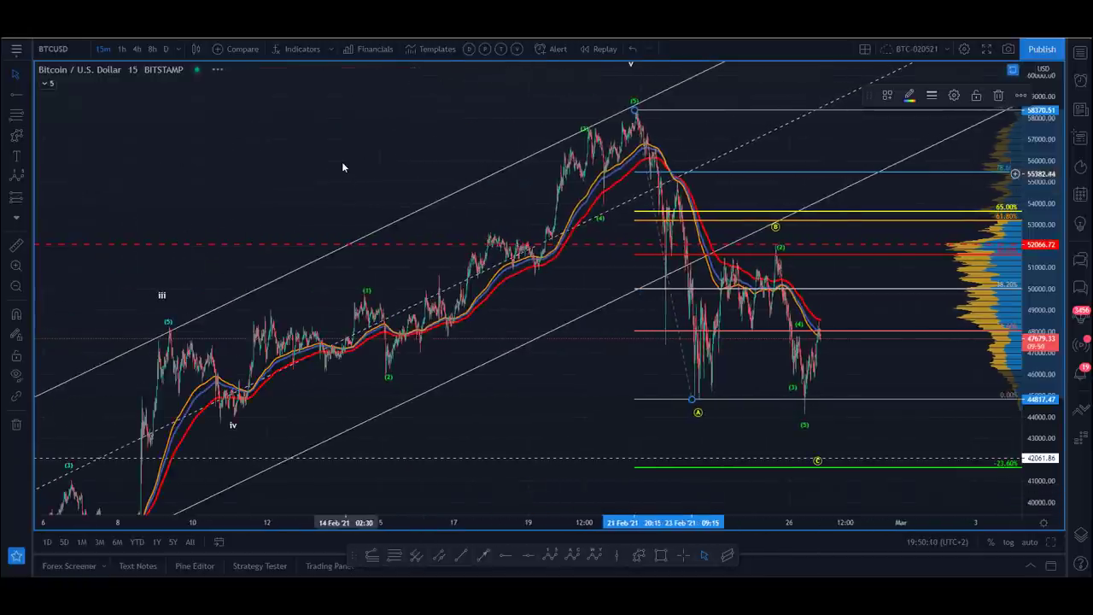
pyautogui.moveTo(342, 162); pyautogui.dragTo(267, 156)
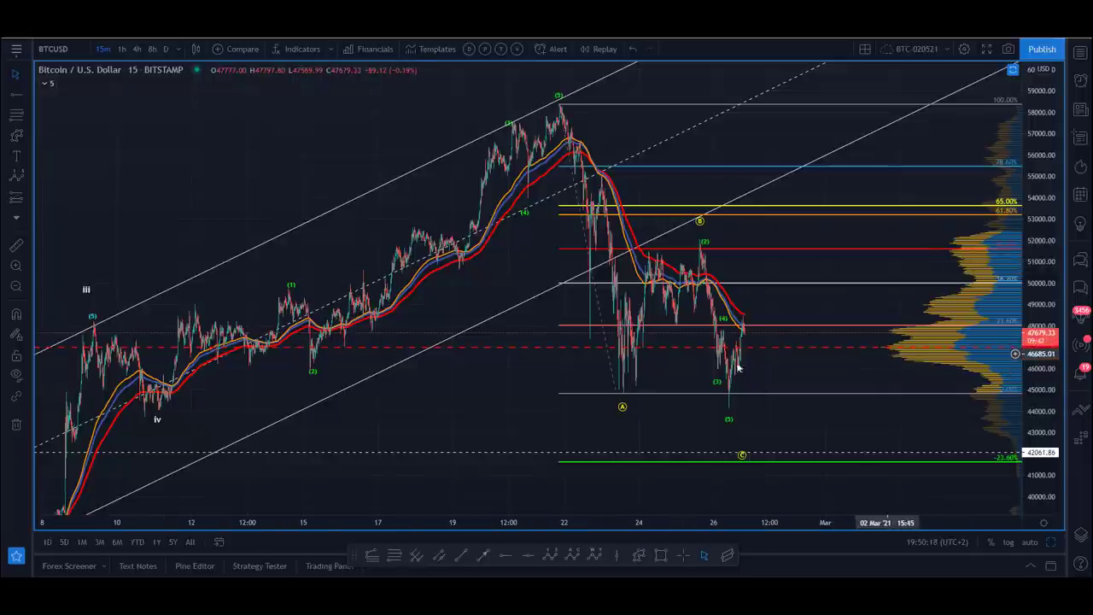
pyautogui.moveTo(353, 154); pyautogui.dragTo(294, 133)
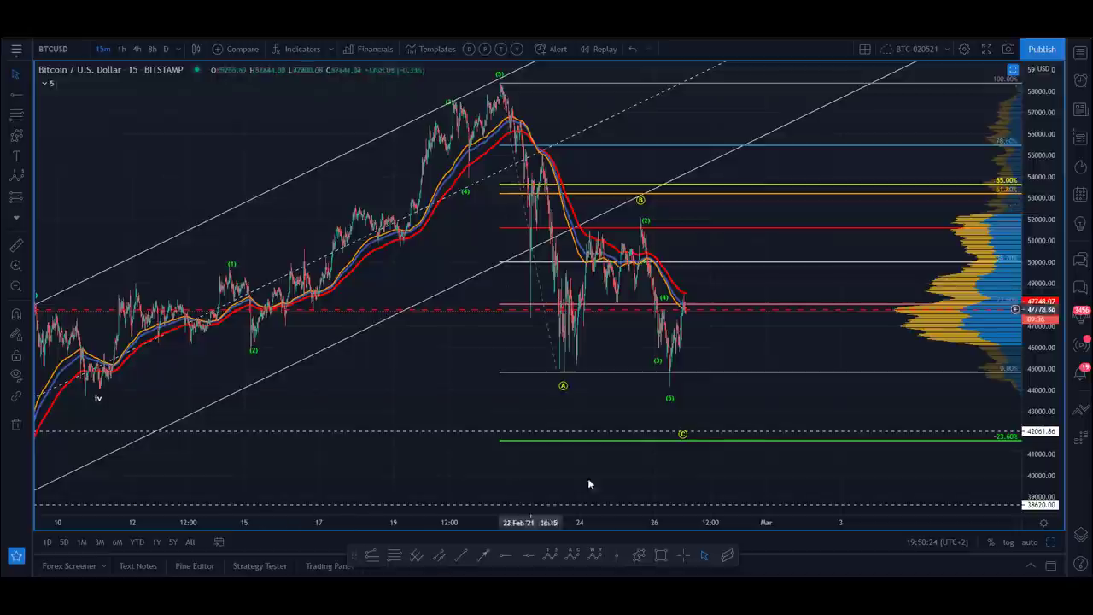
pyautogui.click(639, 218)
pyautogui.click(644, 387)
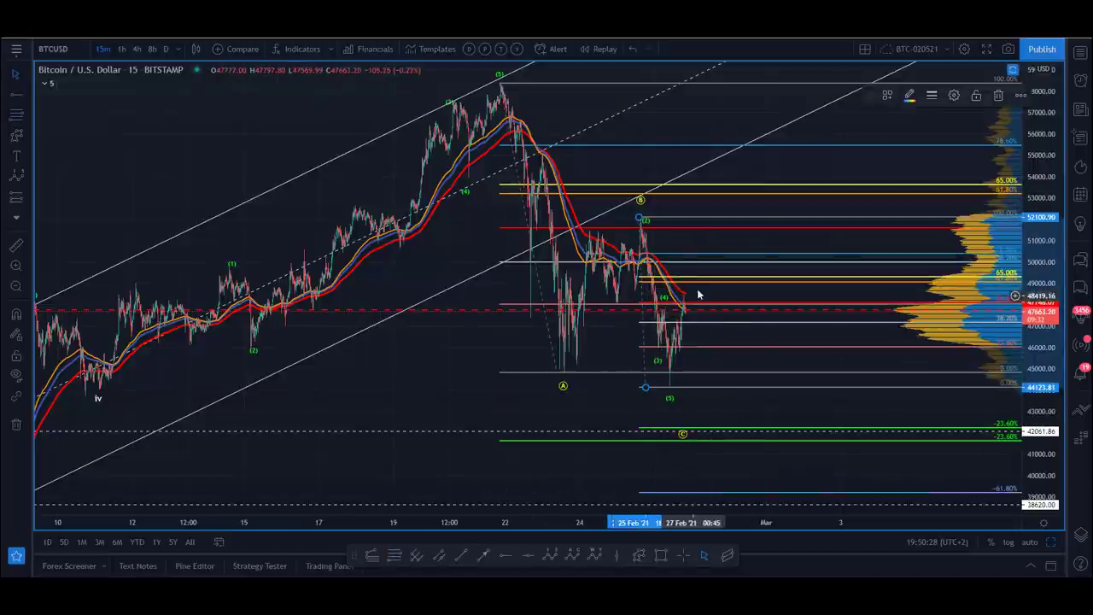
# Step: Draw a small rectangle over the latest candles, with its upper edge at about 48950 near the 61.8% retracement
pyautogui.click(669, 307)
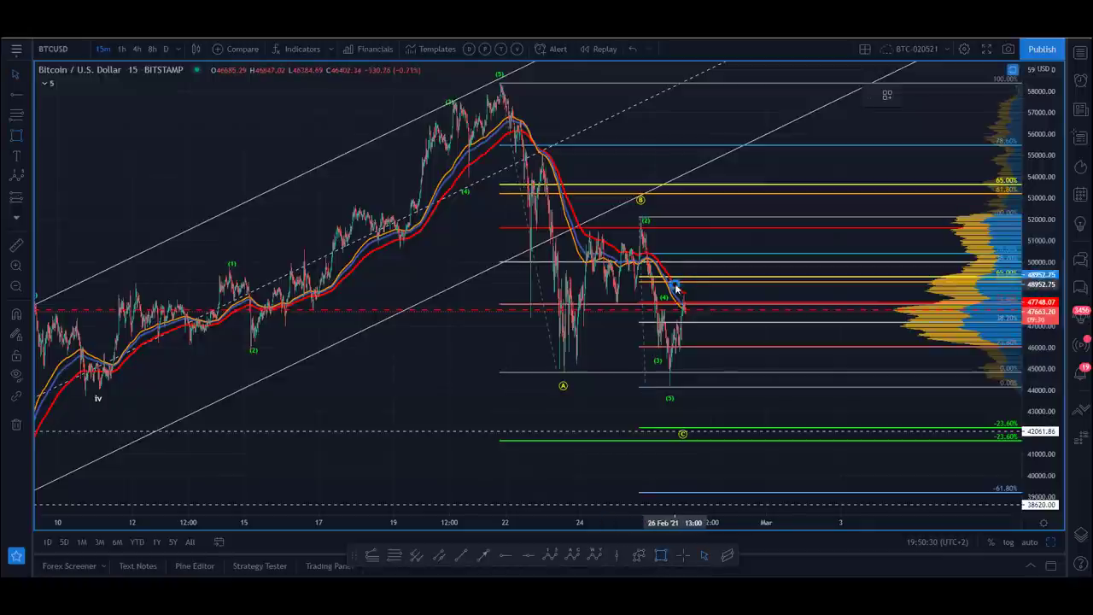
pyautogui.click(691, 281)
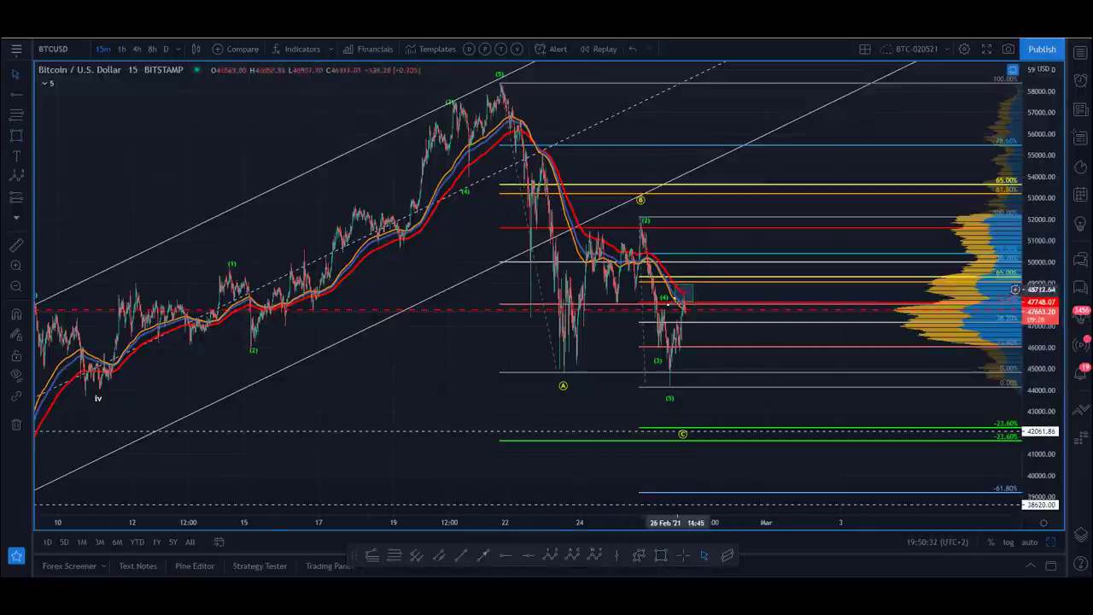
pyautogui.click(656, 272)
pyautogui.click(673, 396)
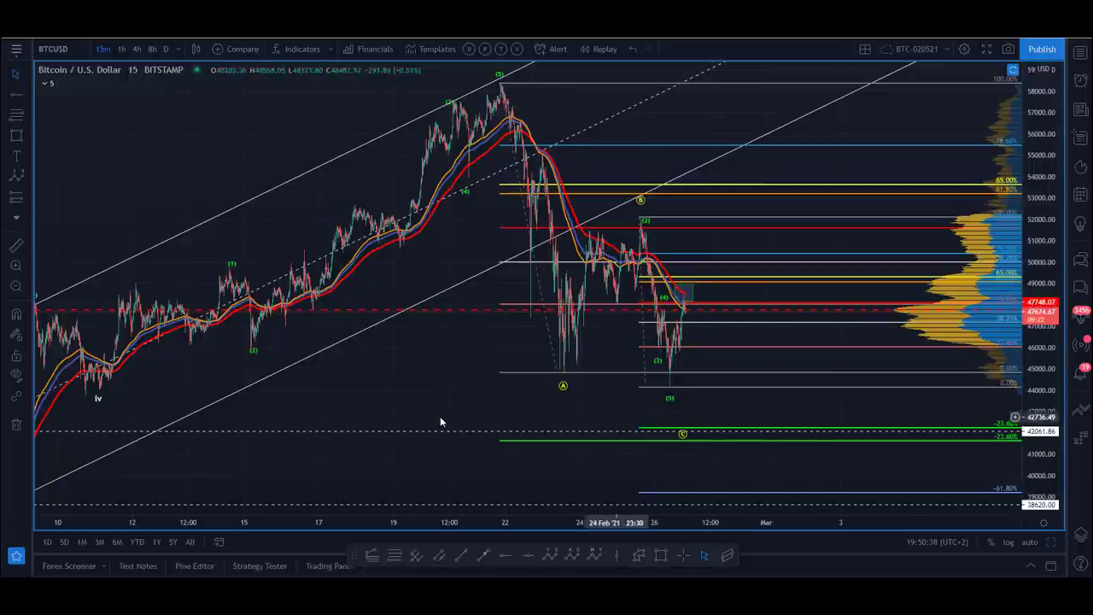
# Step: Move the circled C label to about 28 Feb along the 42061.86 dashed line
pyautogui.moveTo(403, 379); pyautogui.dragTo(294, 346)
pyautogui.moveTo(574, 401); pyautogui.dragTo(625, 400)
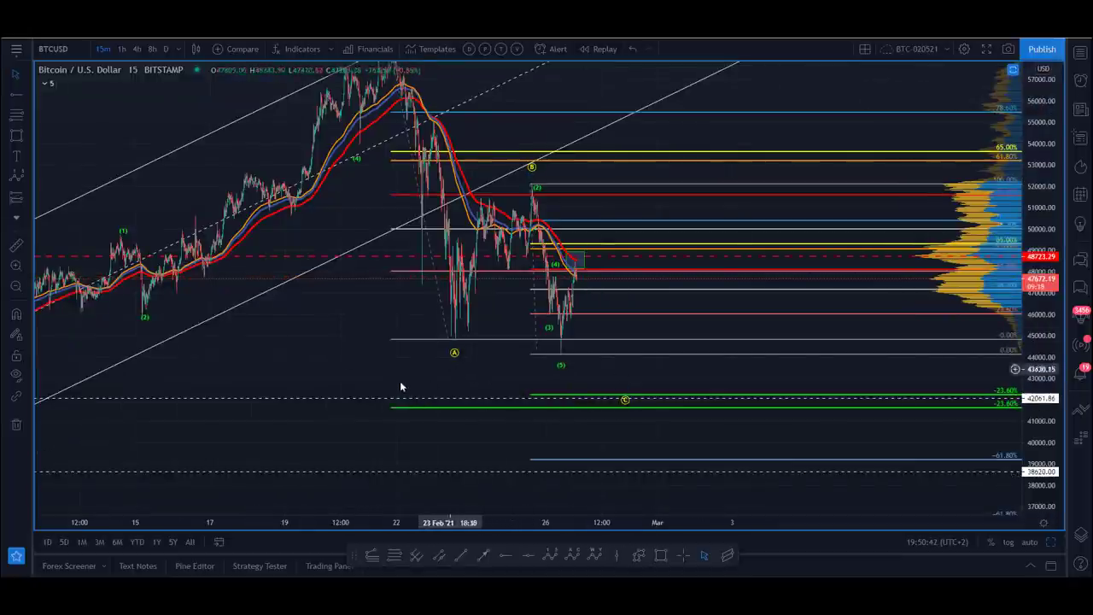
pyautogui.click(531, 205)
pyautogui.click(340, 332)
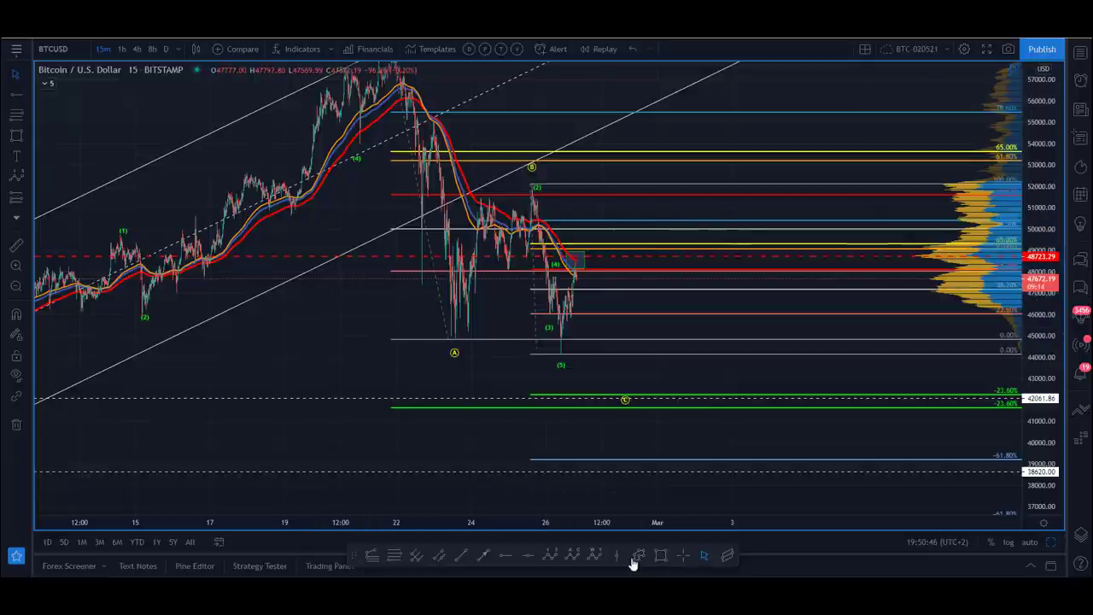
# Step: Draw two falling path lines, one beside the drop from circled B to about 41670 and one from the current price to the upper -23.60% level
pyautogui.click(516, 190)
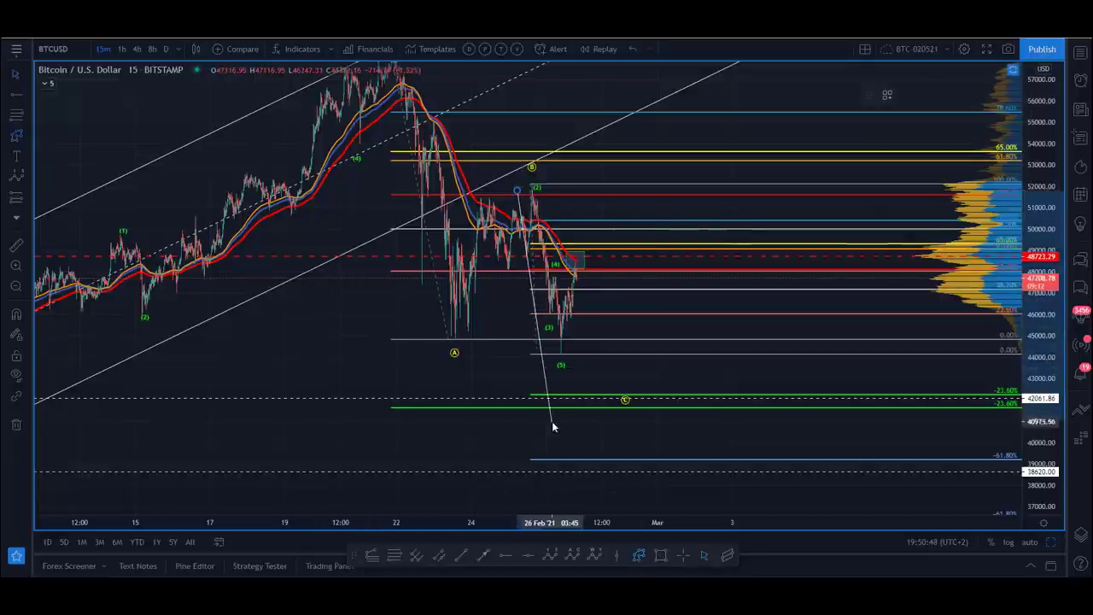
pyautogui.doubleClick(553, 406)
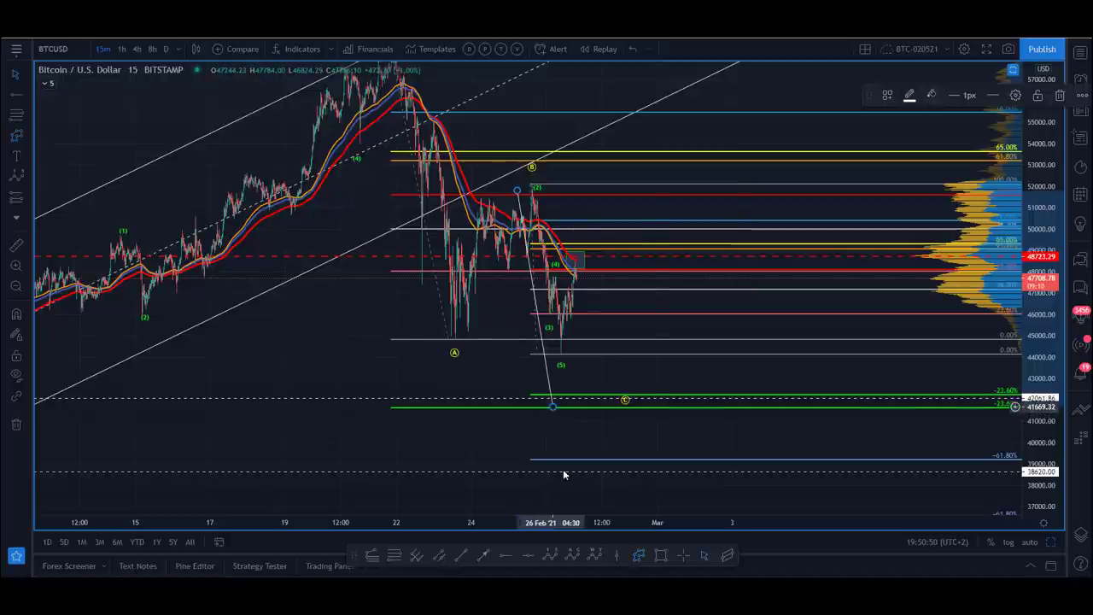
pyautogui.click(620, 384)
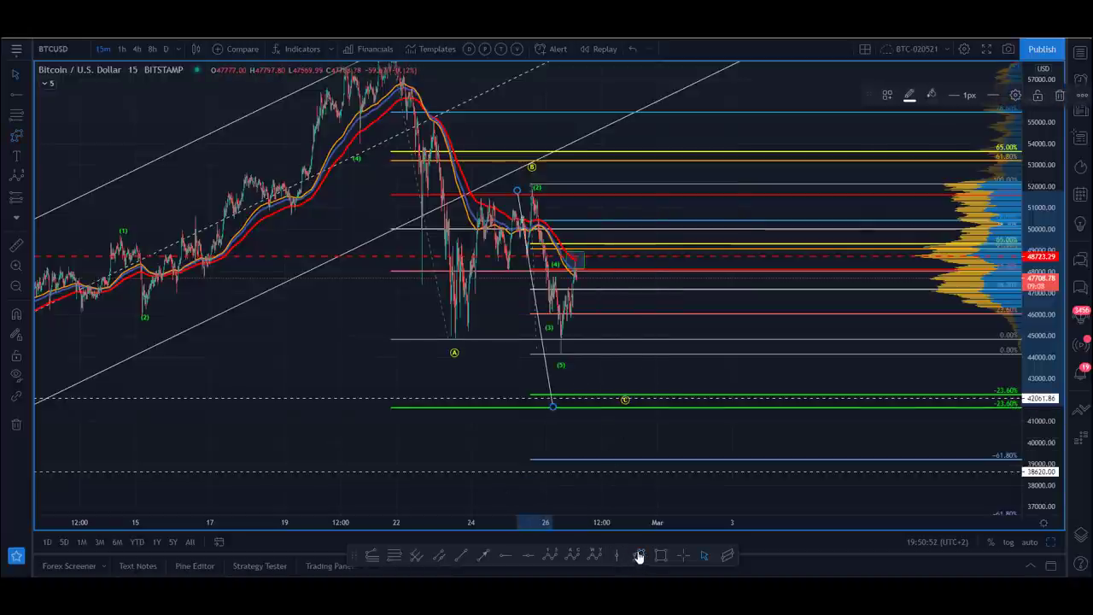
pyautogui.click(577, 271)
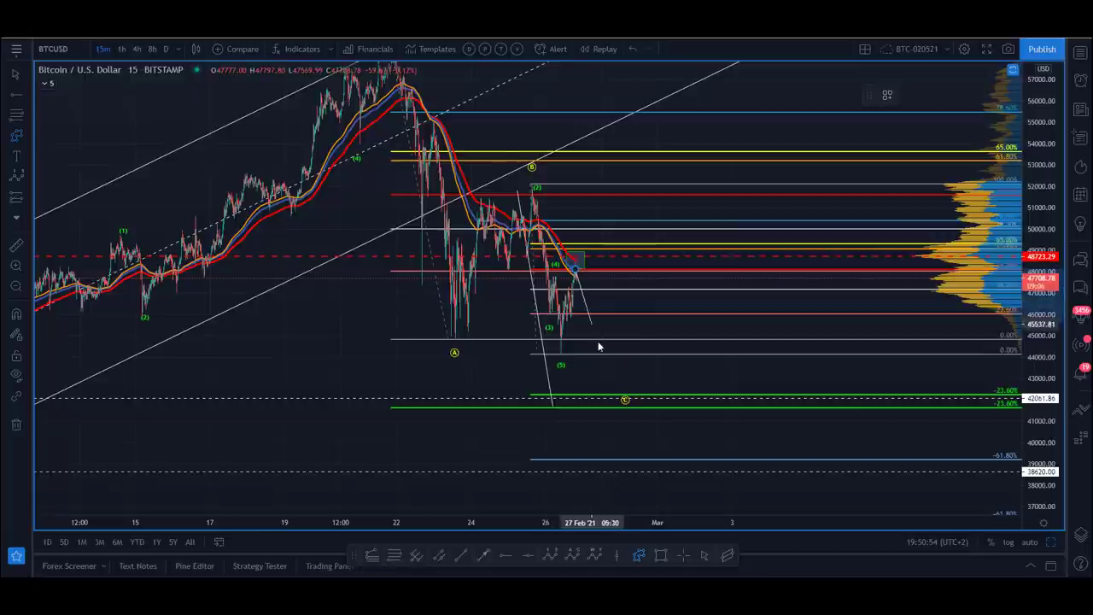
pyautogui.click(603, 395)
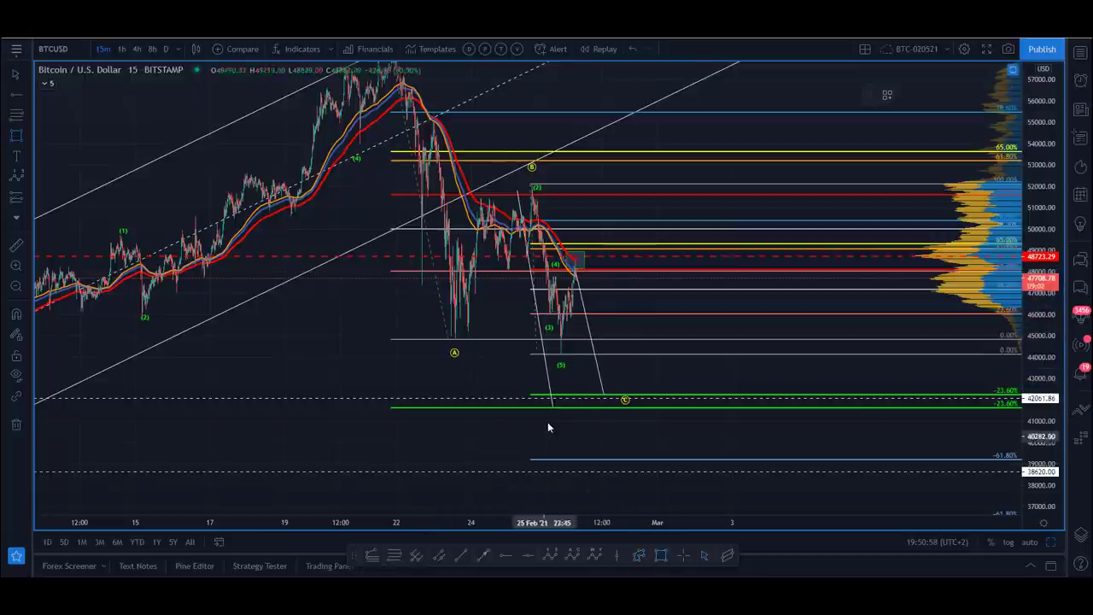
# Step: Draw a rectangle between the two -23.60% levels from 25 Feb to about 3 Mar, and extend the second path line's end to circled C
pyautogui.moveTo(532, 395); pyautogui.dragTo(743, 408)
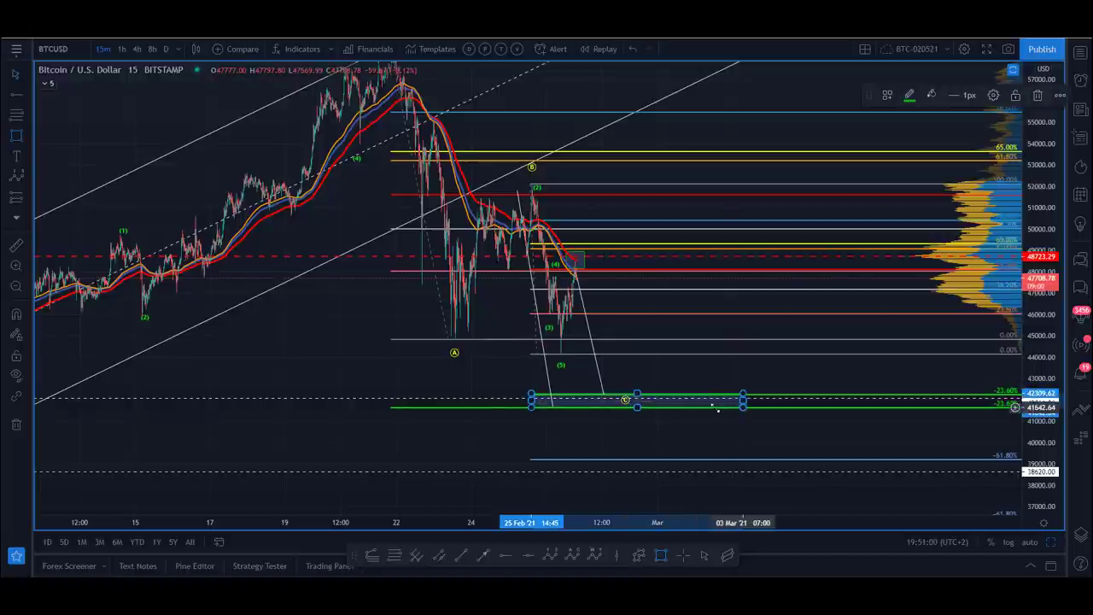
pyautogui.click(632, 369)
pyautogui.moveTo(604, 393); pyautogui.dragTo(619, 393)
pyautogui.click(624, 399)
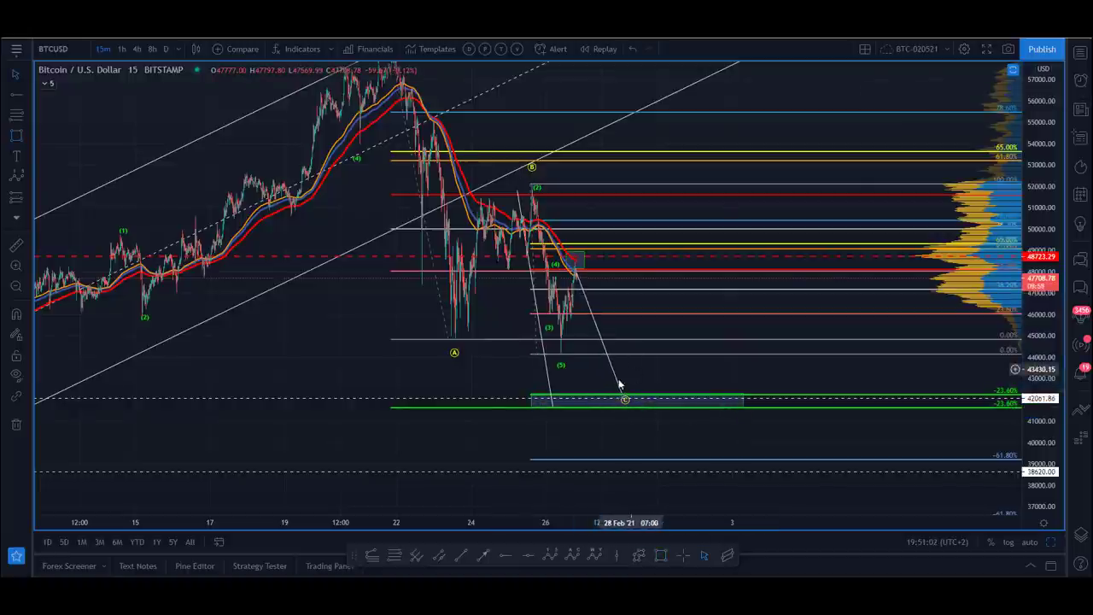
# Step: Switch the chart to the 1-hour timeframe with automatic price scaling
pyautogui.click(122, 49)
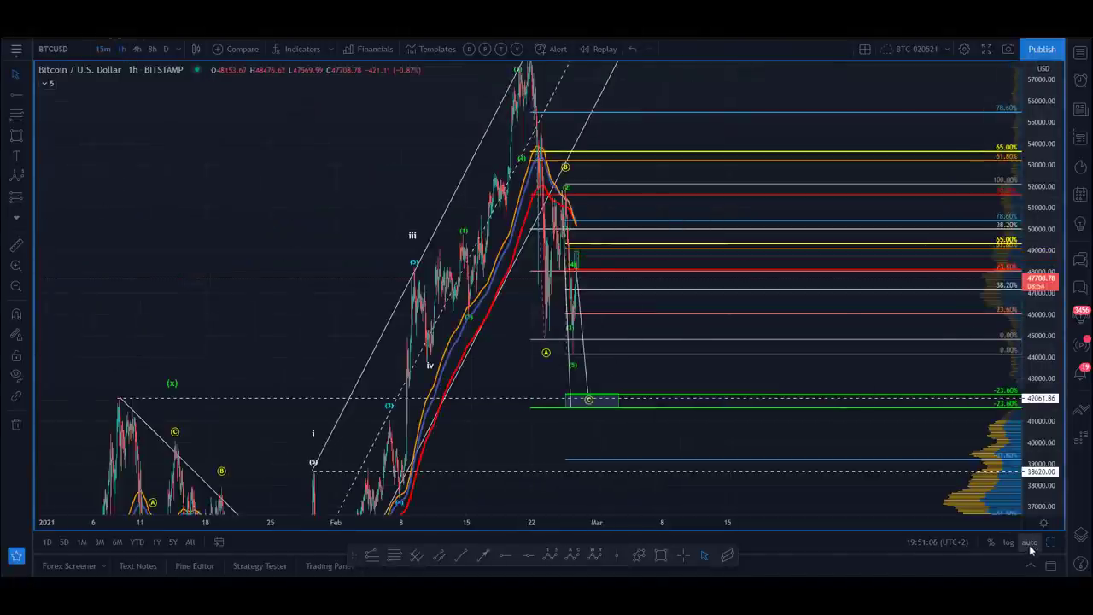
pyautogui.click(1030, 543)
pyautogui.moveTo(174, 153); pyautogui.dragTo(256, 144)
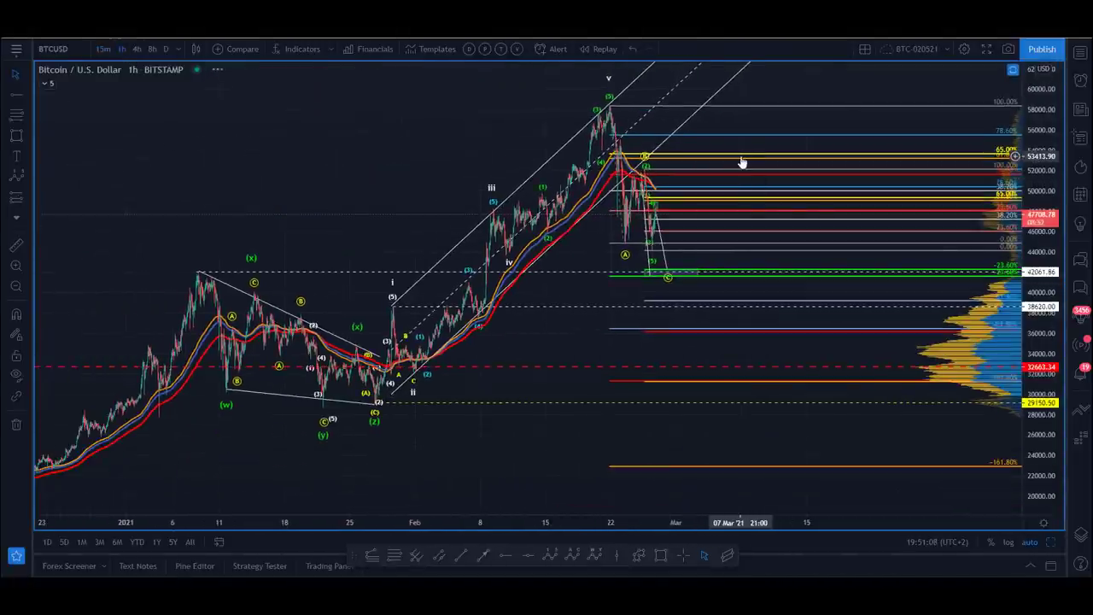
# Step: Delete both Fibonacci retracements from the chart
pyautogui.click(741, 155)
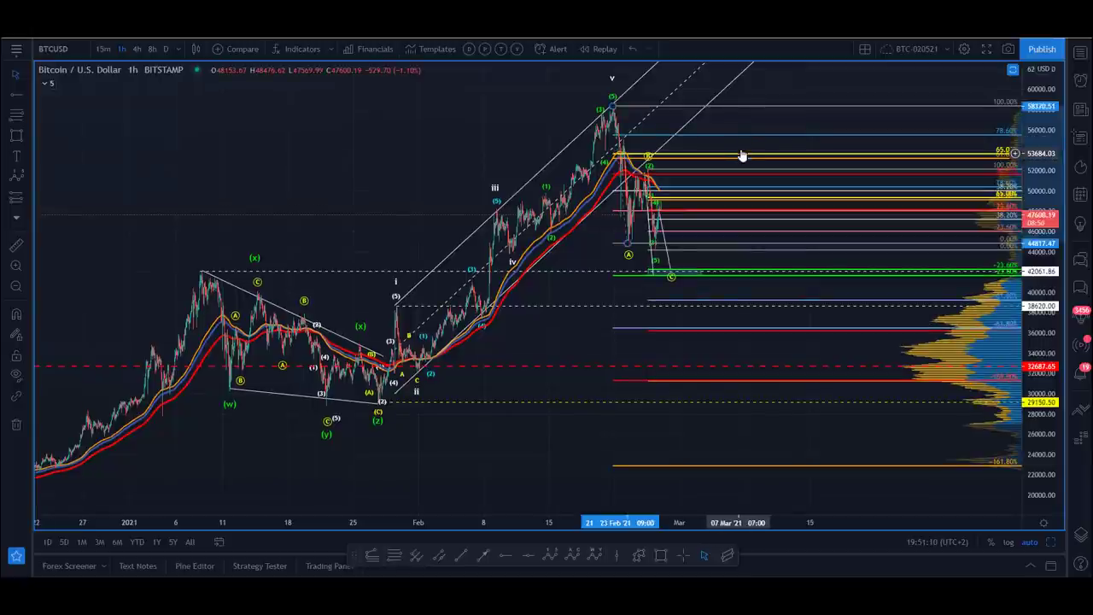
pyautogui.moveTo(741, 154); pyautogui.dragTo(738, 153)
pyautogui.press('Delete')
pyautogui.press('Delete')
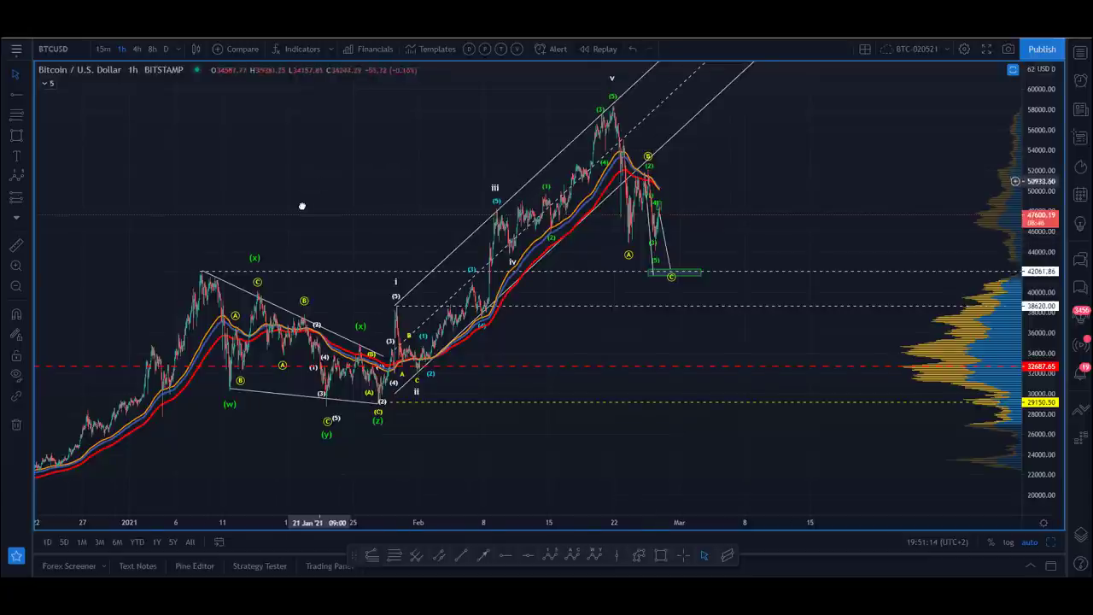
pyautogui.moveTo(302, 205); pyautogui.dragTo(289, 205)
pyautogui.moveTo(1033, 125); pyautogui.dragTo(956, 207)
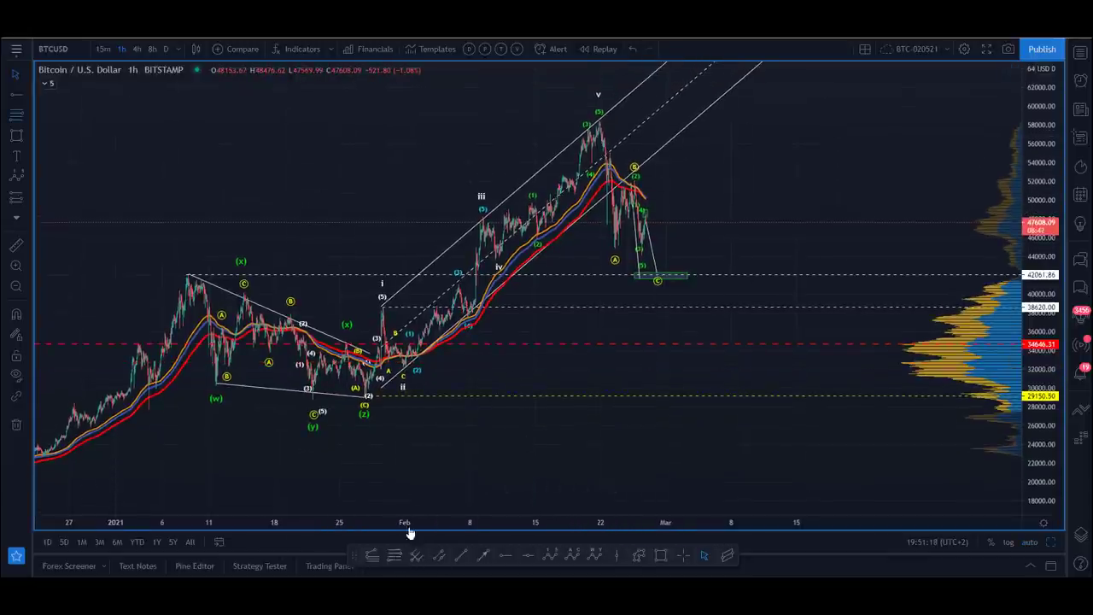
# Step: Draw a Fibonacci retracement from the late-January low to the February high, and extend the target rectangle's start back to the 8 Jan high
pyautogui.moveTo(377, 376); pyautogui.dragTo(499, 119)
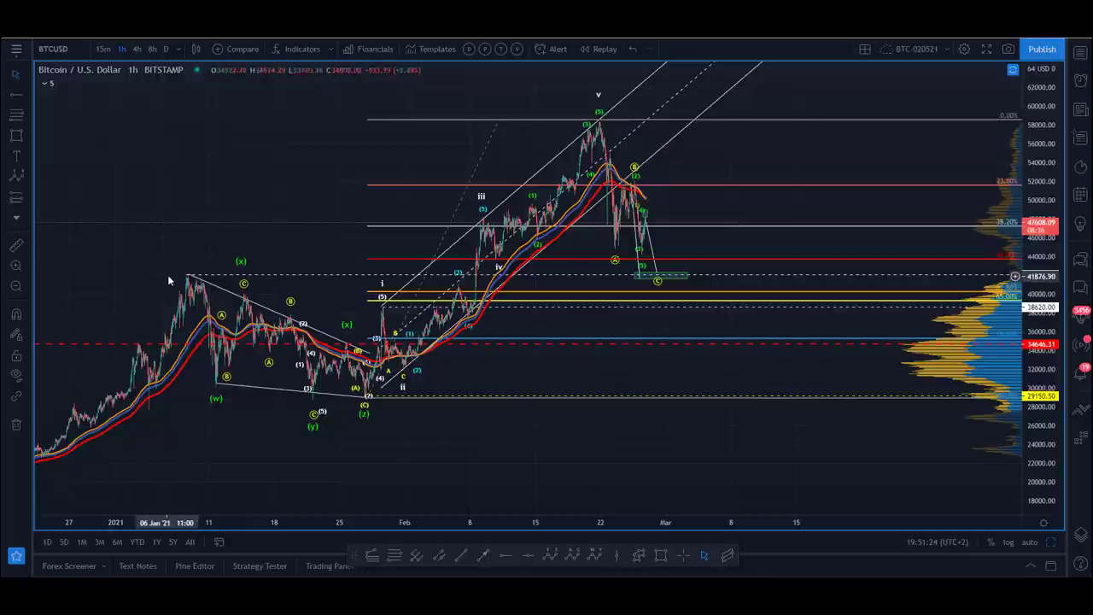
pyautogui.click(616, 275)
pyautogui.moveTo(499, 275); pyautogui.dragTo(190, 276)
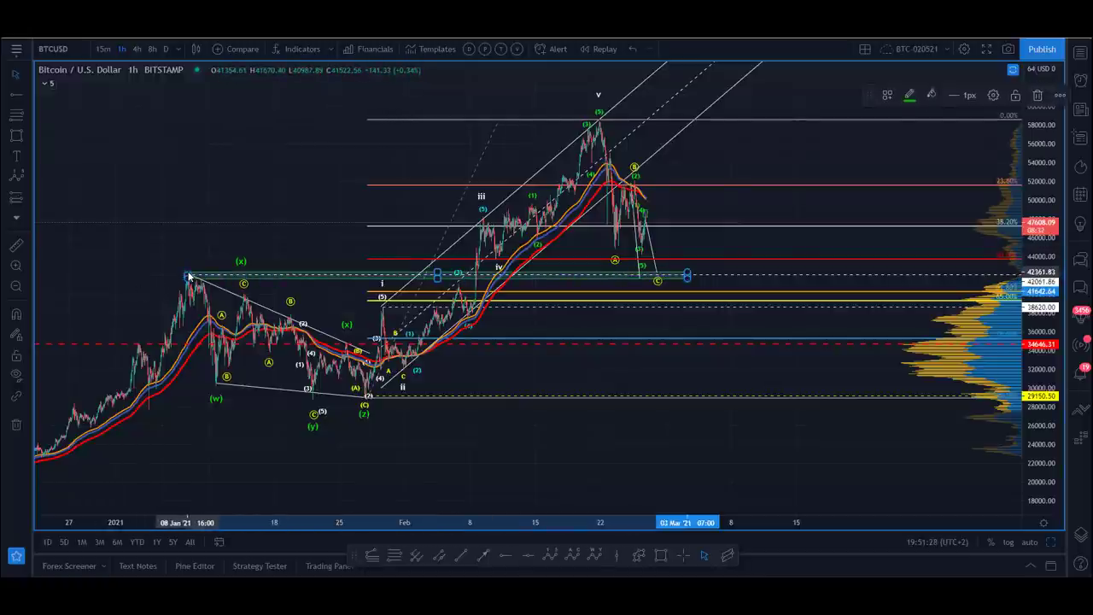
pyautogui.click(246, 186)
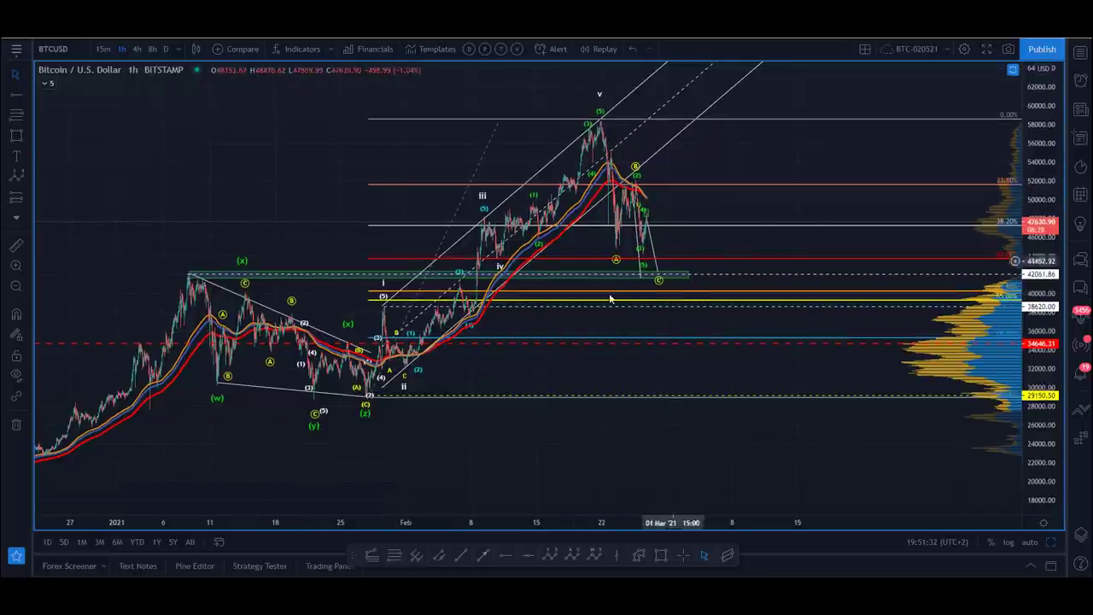
pyautogui.click(196, 276)
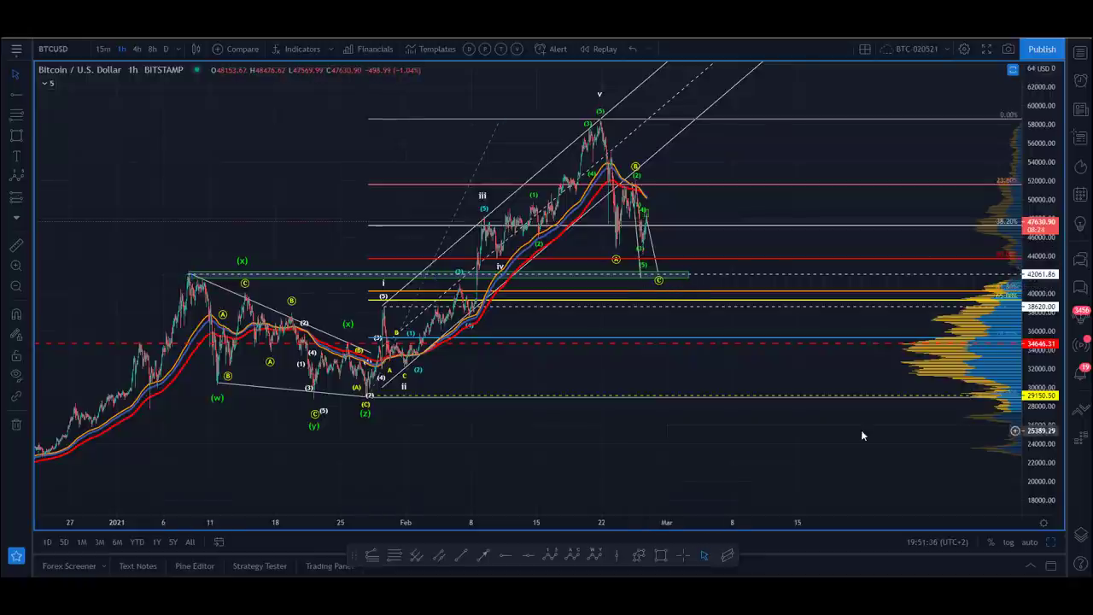
pyautogui.moveTo(259, 117); pyautogui.dragTo(242, 129)
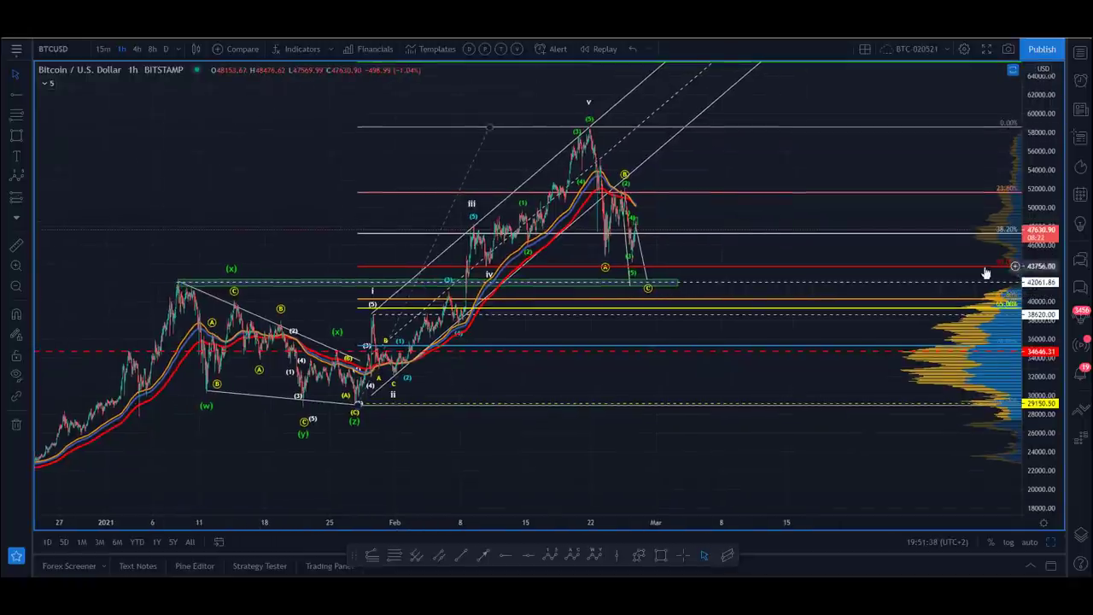
# Step: Add a Fixed Range volume profile from the 28 Jan low to the February high at wave (5)
pyautogui.click(297, 51)
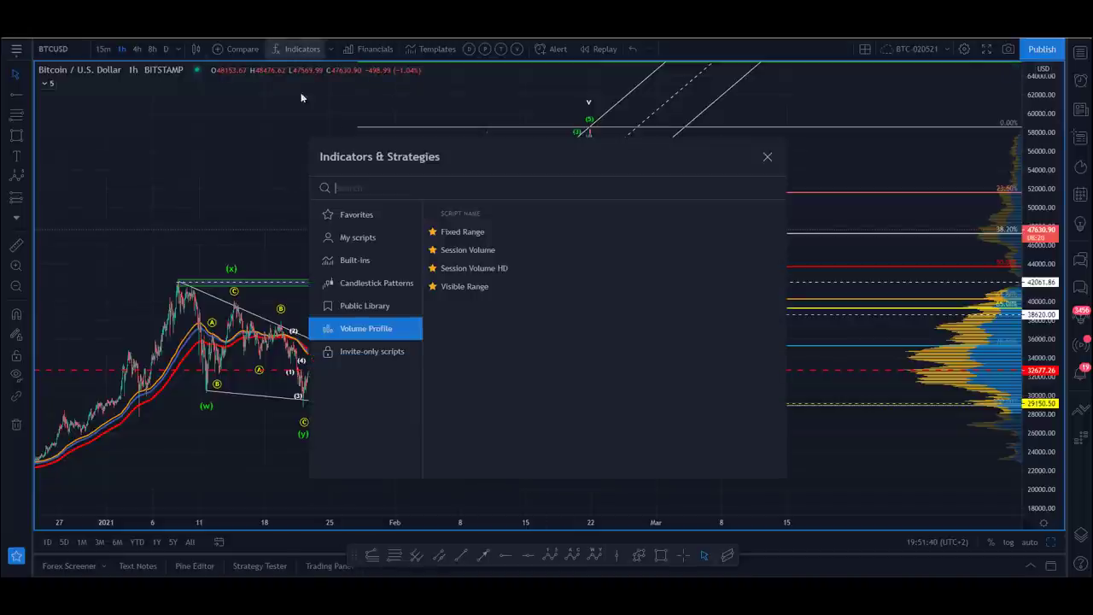
pyautogui.click(767, 157)
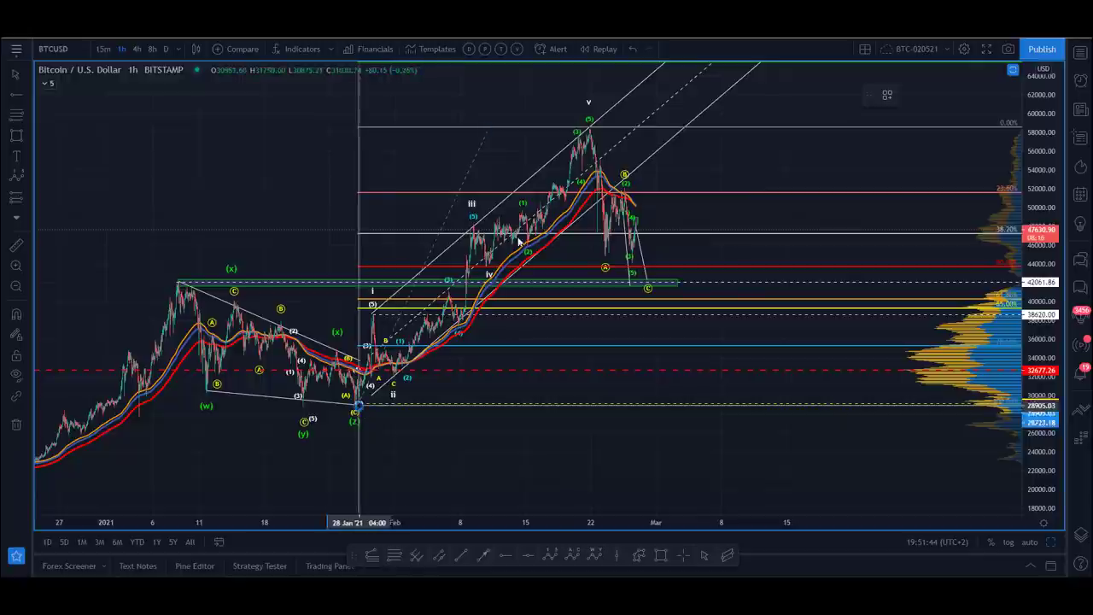
pyautogui.click(592, 129)
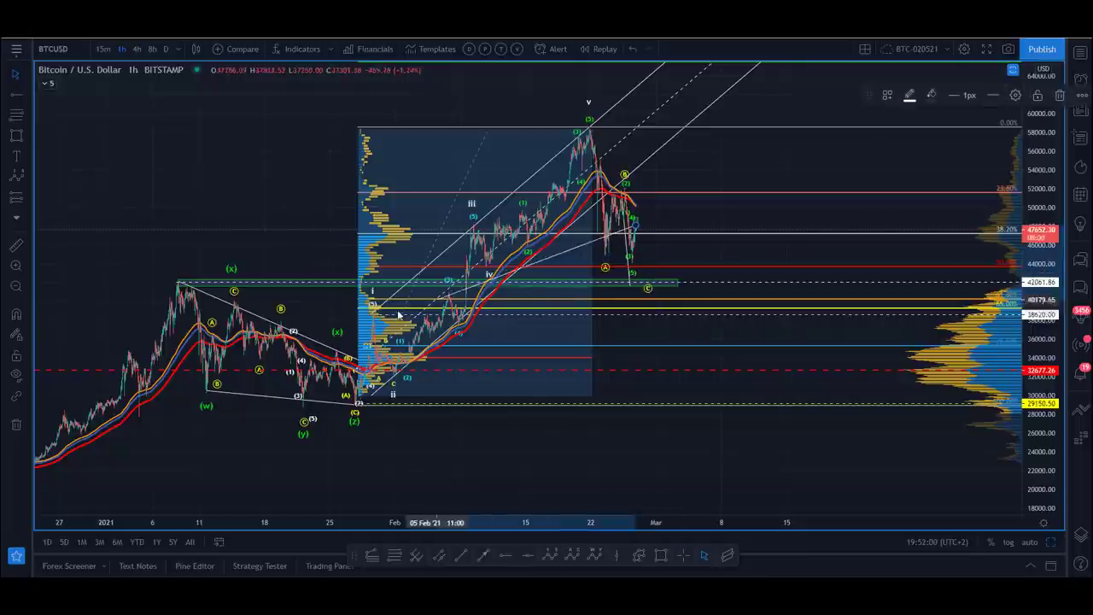
# Step: Lower the second path line's end to the 65.00% level and draw a rectangle from 8 to 28 Jan, about 41756 down to 28481
pyautogui.click(665, 271)
pyautogui.moveTo(665, 271); pyautogui.dragTo(655, 309)
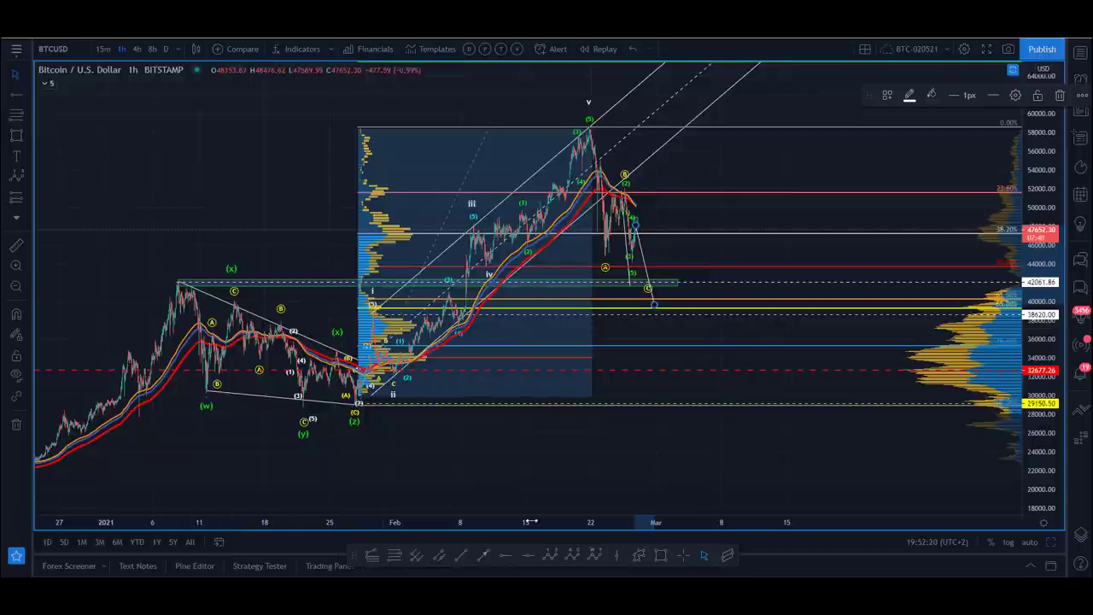
pyautogui.click(660, 555)
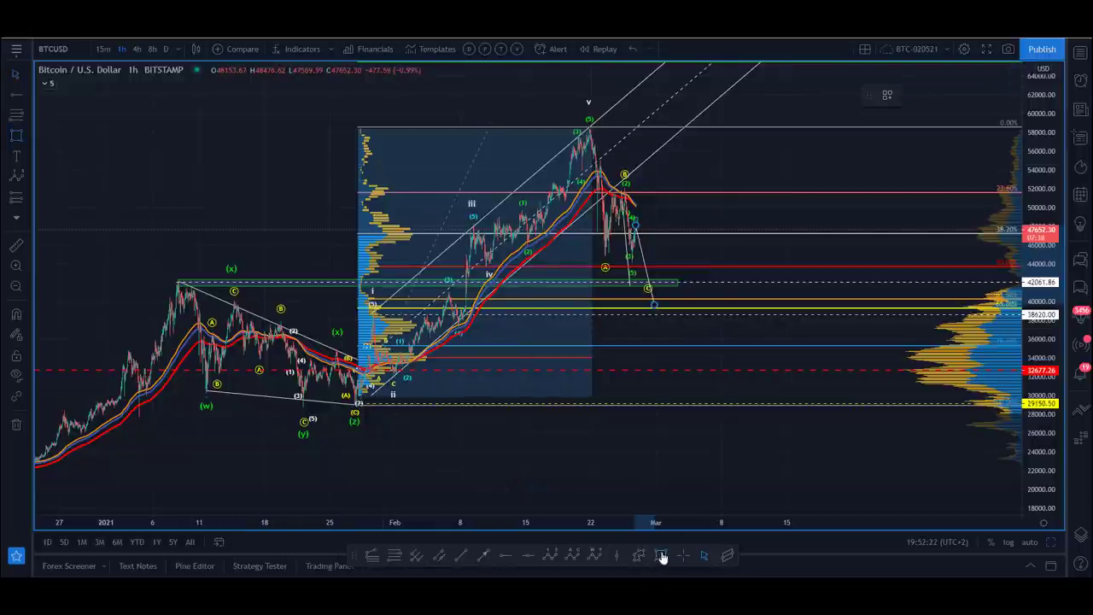
pyautogui.moveTo(175, 284)
pyautogui.mouseDown()
pyautogui.moveTo(341, 382)
pyautogui.moveTo(362, 411)
pyautogui.mouseUp()
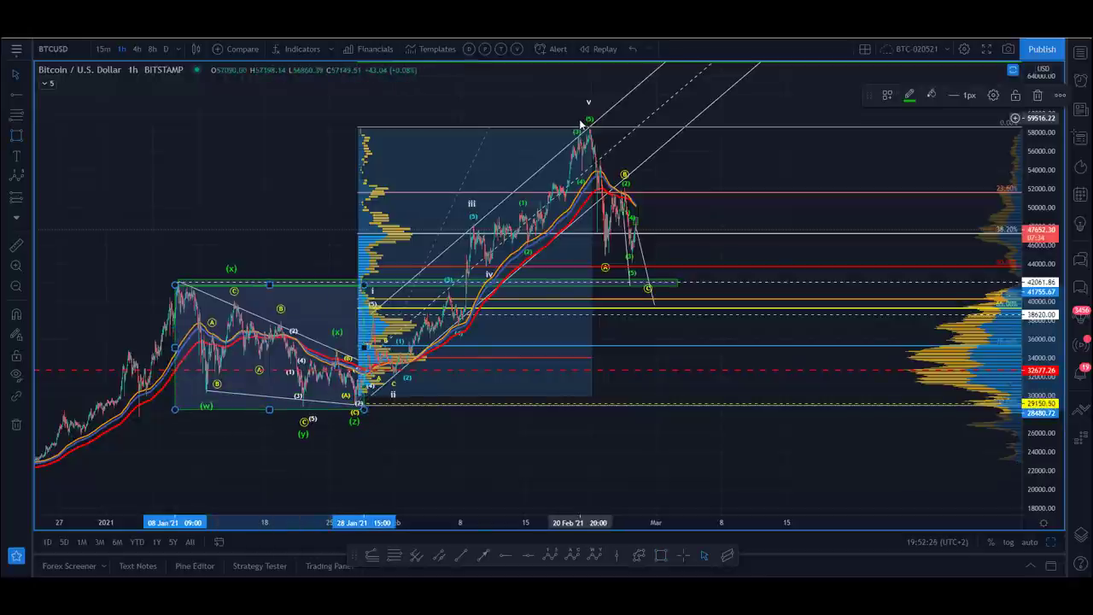
# Step: Move the second path line's end down to about 29500 near 2 Mar, and return it to circled C
pyautogui.moveTo(654, 305)
pyautogui.mouseDown()
pyautogui.moveTo(662, 374)
pyautogui.moveTo(396, 415)
pyautogui.moveTo(725, 415)
pyautogui.moveTo(672, 409)
pyautogui.mouseUp()
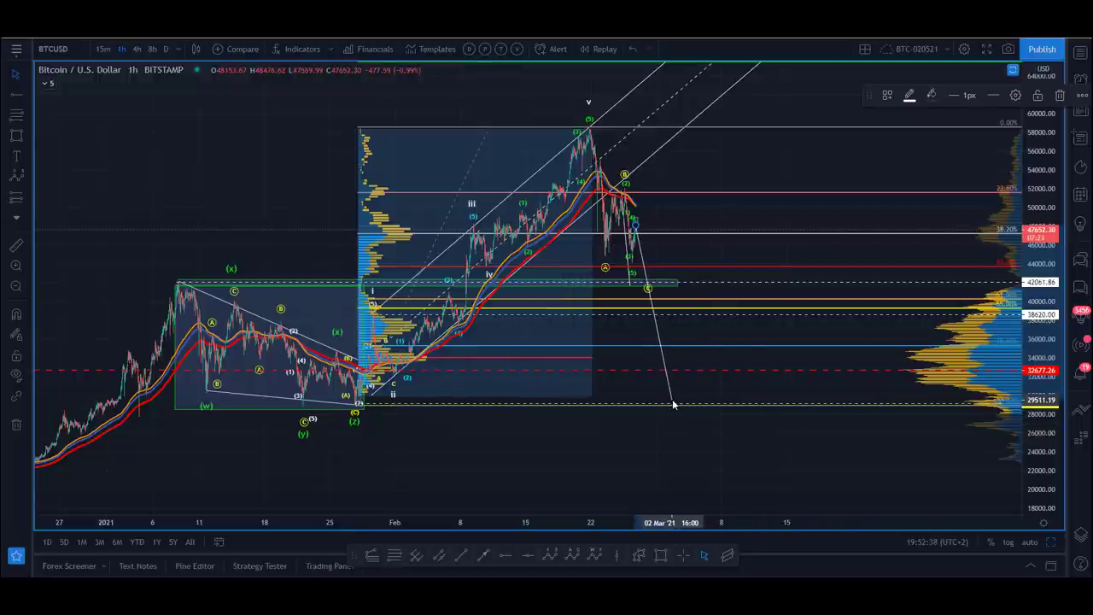
pyautogui.moveTo(673, 404)
pyautogui.mouseDown()
pyautogui.moveTo(680, 385)
pyautogui.moveTo(653, 360)
pyautogui.moveTo(651, 285)
pyautogui.mouseUp()
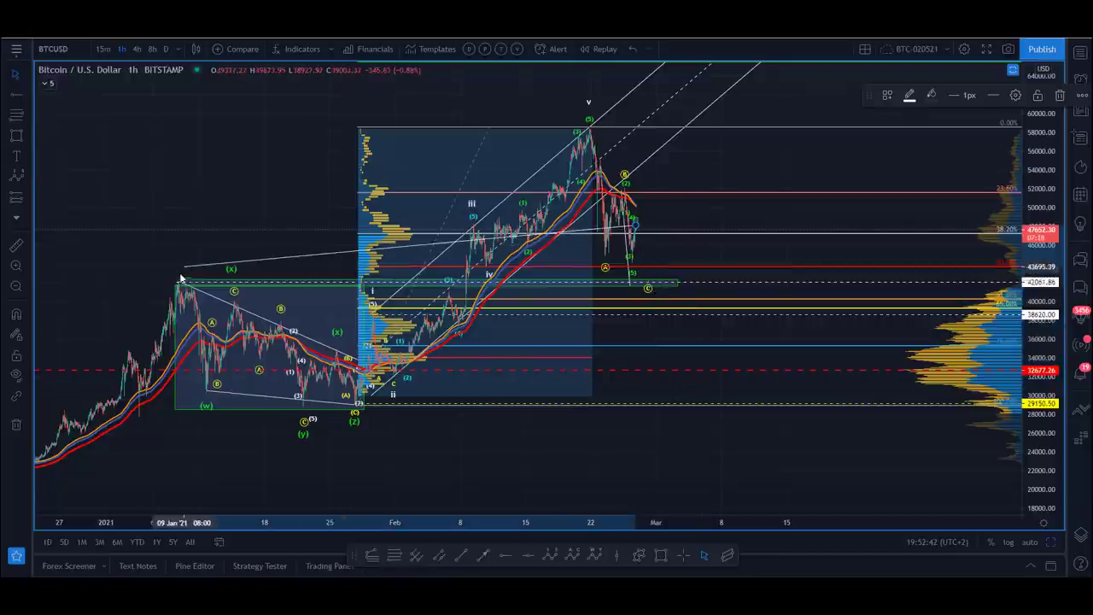
pyautogui.moveTo(650, 283); pyautogui.dragTo(646, 287)
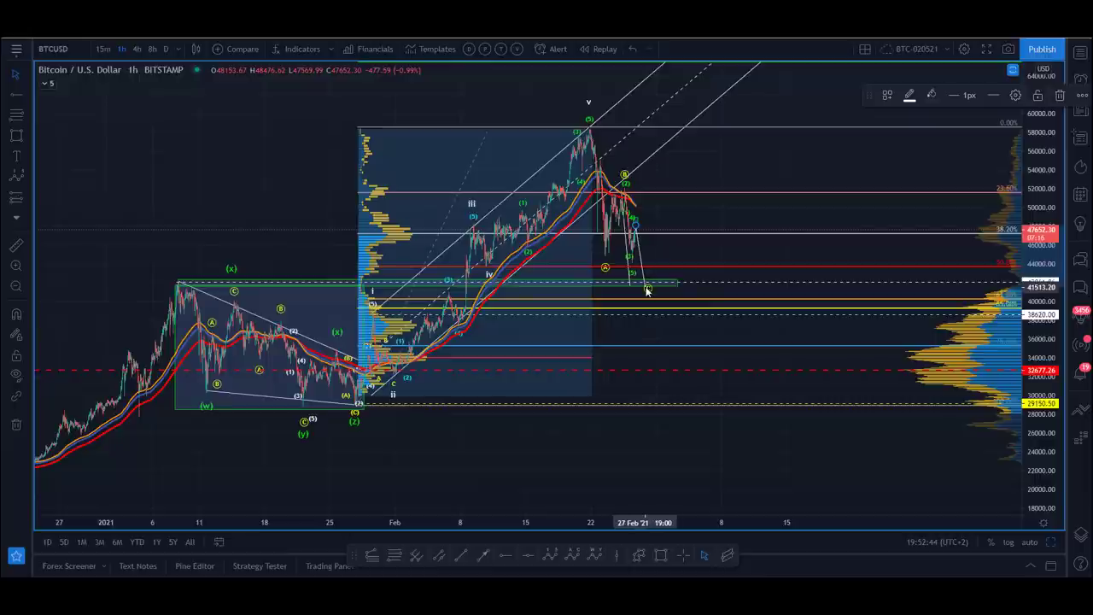
pyautogui.click(244, 235)
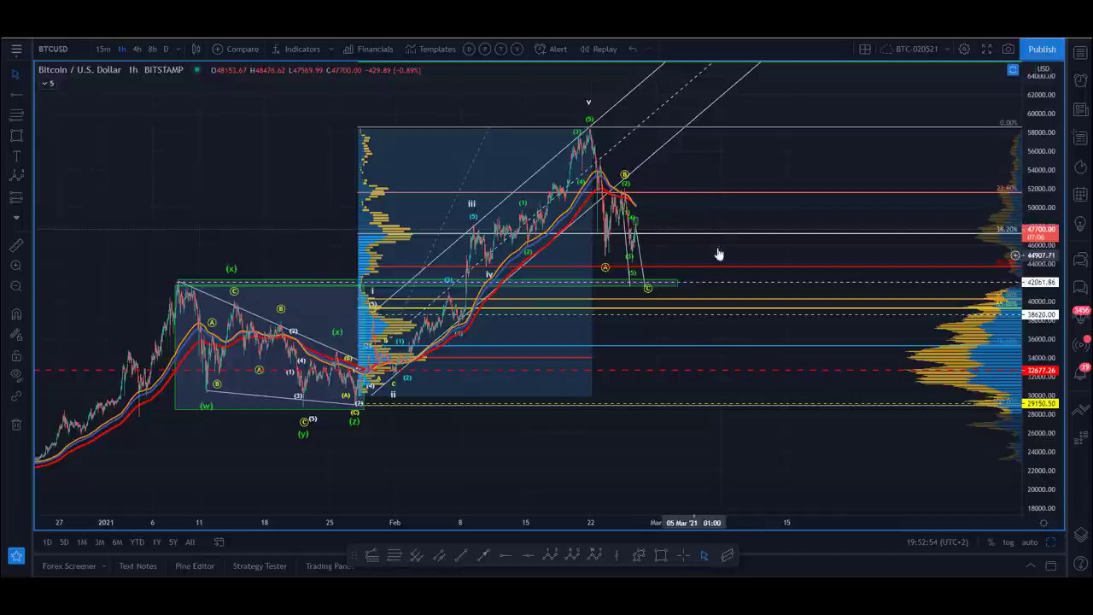
# Step: Delete both falling path lines and the small rectangle at the latest price high
pyautogui.click(641, 266)
pyautogui.press('Delete')
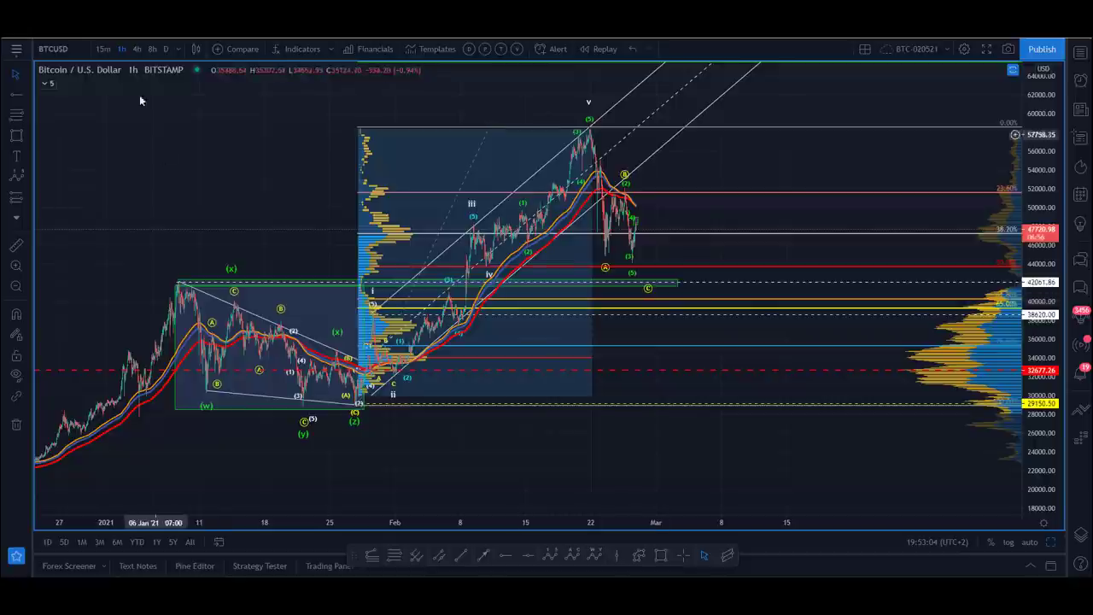
pyautogui.click(16, 265)
pyautogui.moveTo(519, 161); pyautogui.dragTo(805, 339)
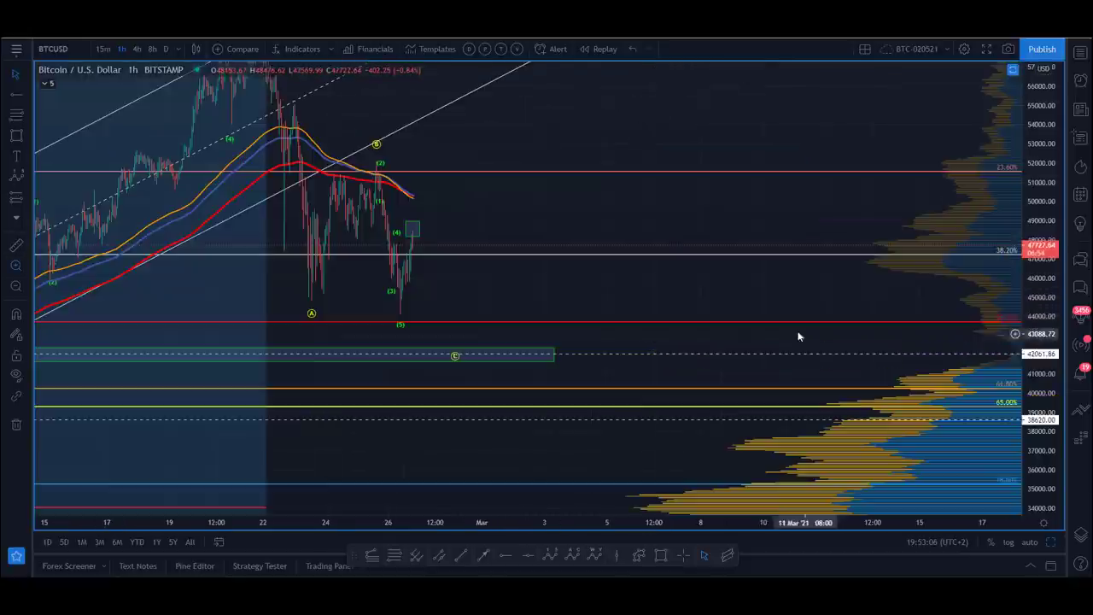
pyautogui.moveTo(558, 222); pyautogui.dragTo(692, 264)
pyautogui.moveTo(705, 174); pyautogui.dragTo(788, 203)
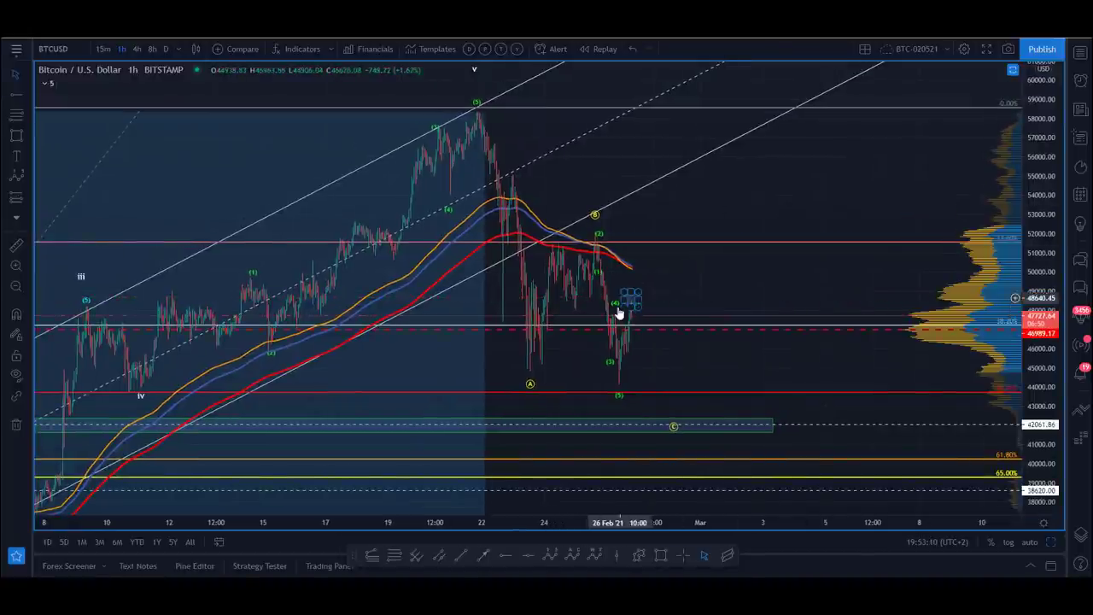
pyautogui.click(636, 297)
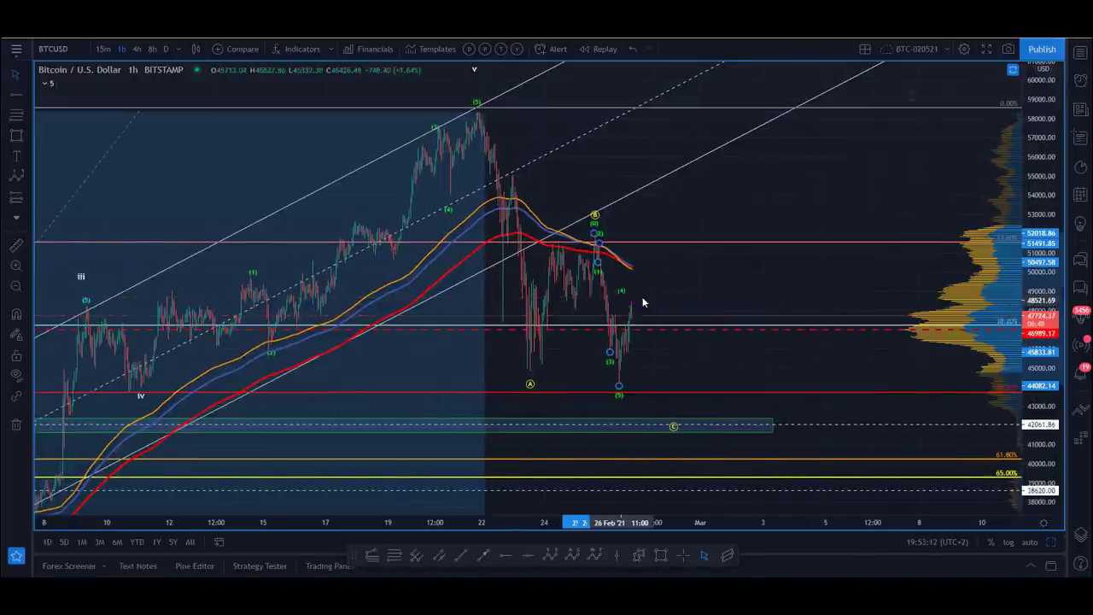
# Step: Reposition the green wave labels: (3) at the 26 Feb low, (4) at the latest high and (5) just above circled C
pyautogui.click(608, 292)
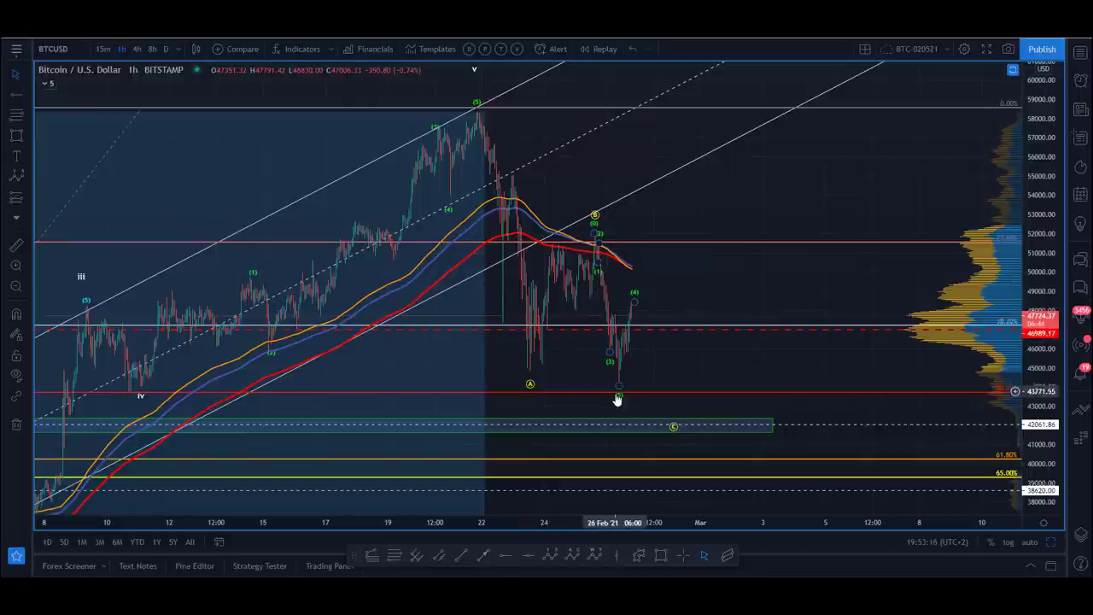
pyautogui.moveTo(619, 396); pyautogui.dragTo(672, 397)
pyautogui.moveTo(610, 359); pyautogui.dragTo(621, 392)
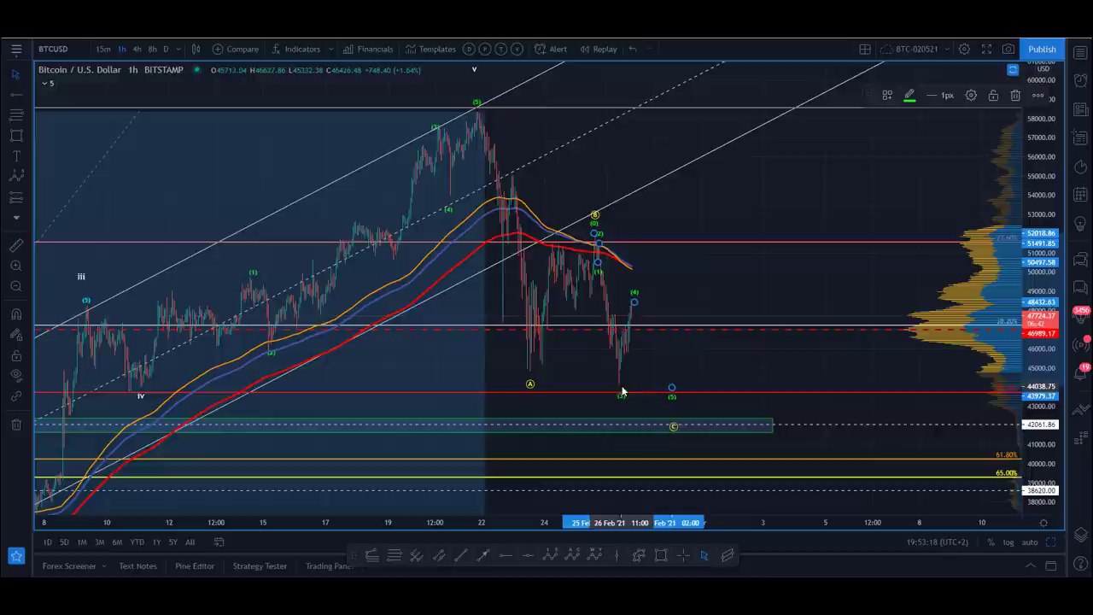
pyautogui.click(588, 307)
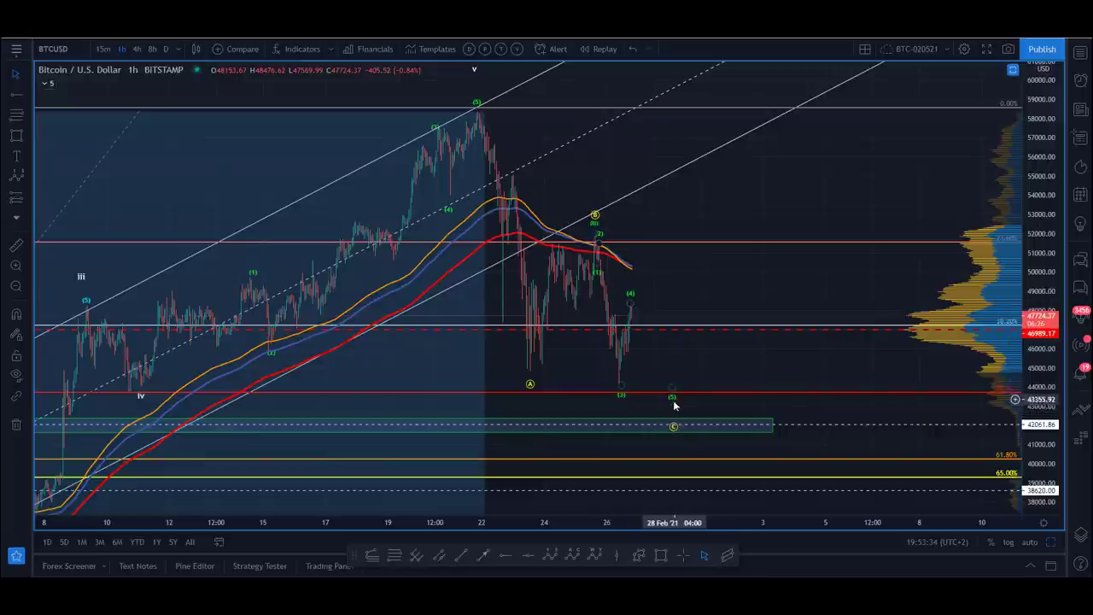
pyautogui.moveTo(671, 396); pyautogui.dragTo(674, 414)
pyautogui.click(683, 365)
pyautogui.moveTo(774, 214); pyautogui.dragTo(753, 348)
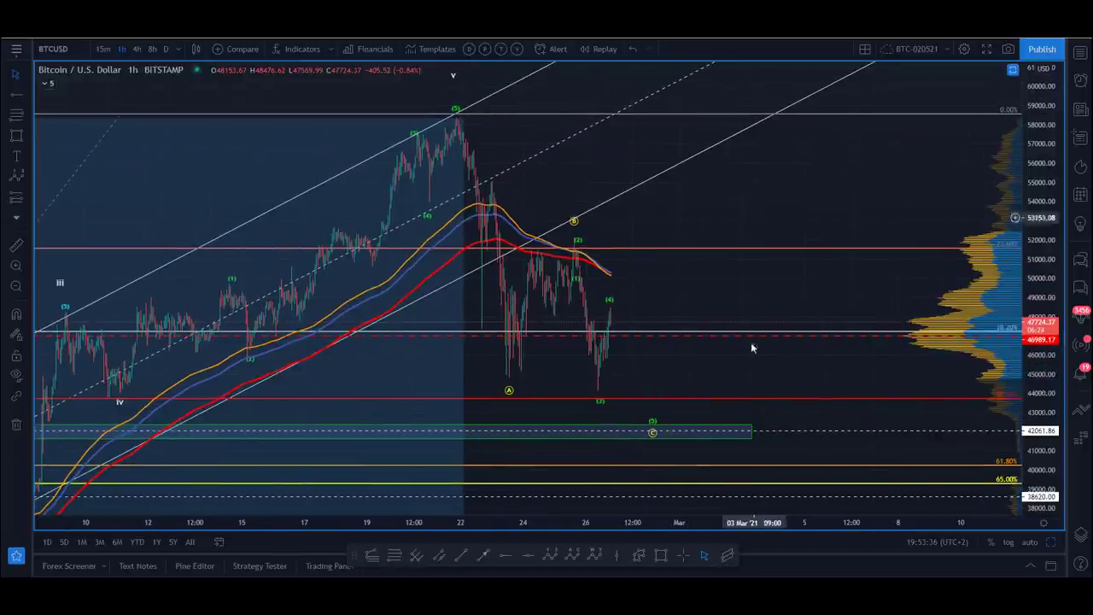
# Step: Draw a trend-based Fibonacci extension from the 21 Feb high to the circled A low, with its third point at about 52114
pyautogui.click(373, 556)
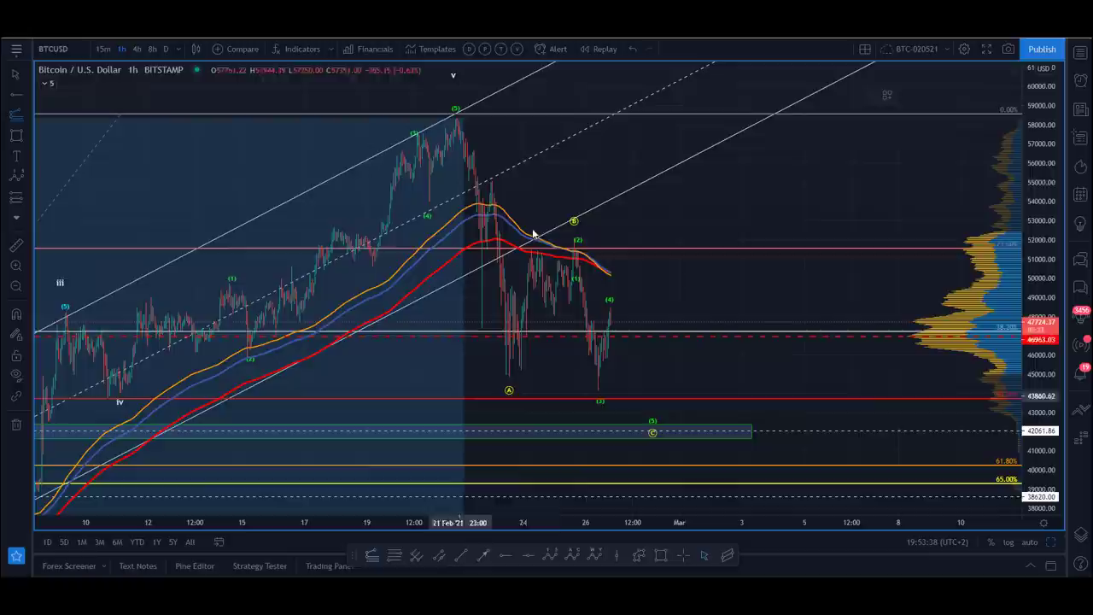
pyautogui.click(457, 120)
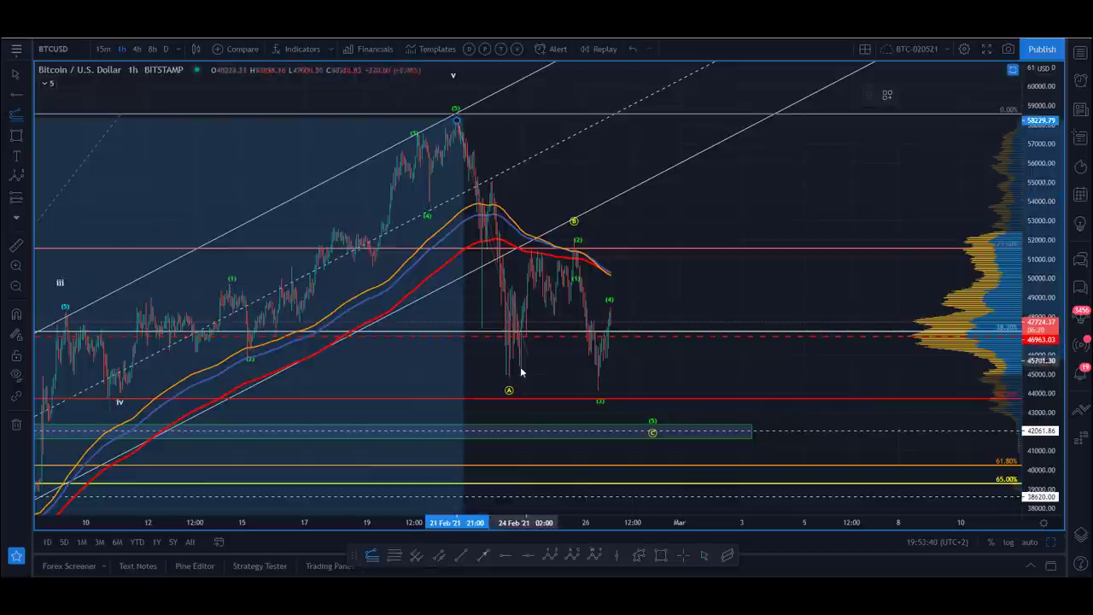
pyautogui.click(509, 379)
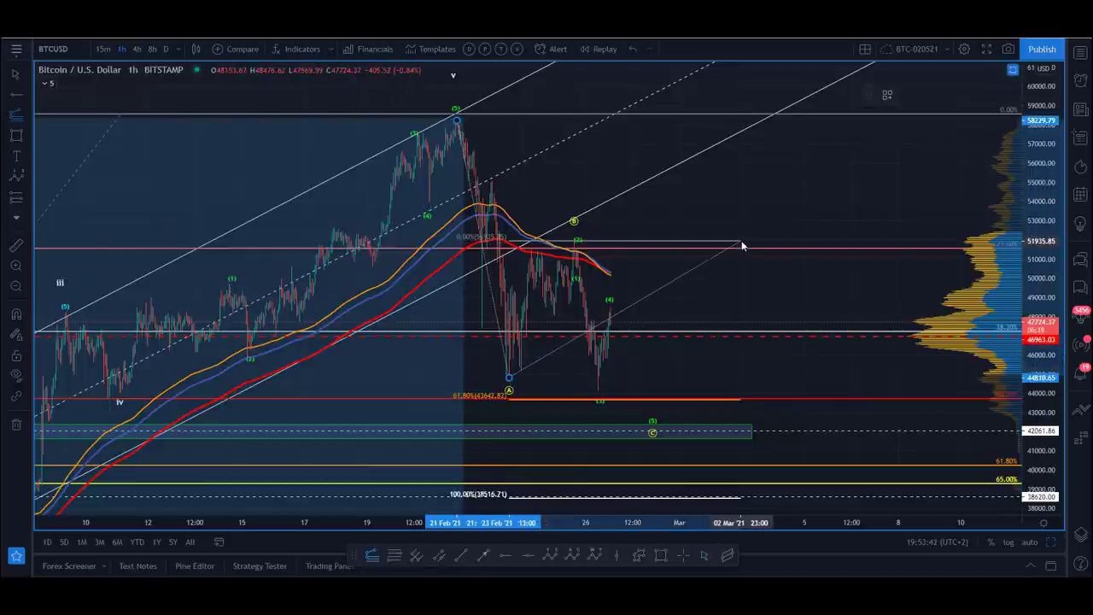
pyautogui.click(745, 239)
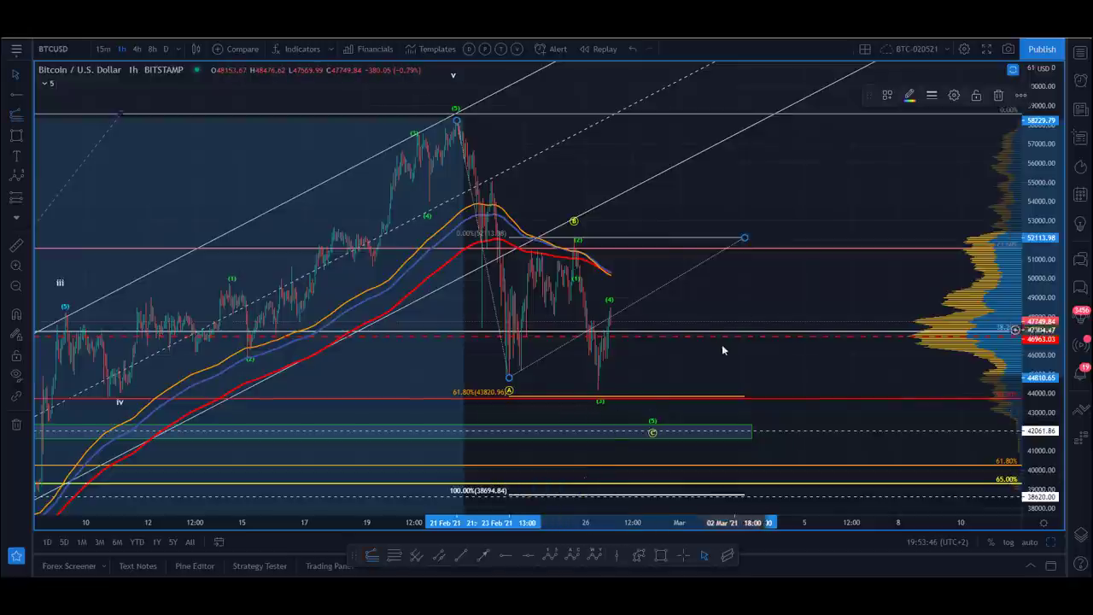
# Step: Resize the target rectangle to span about 43712 down to 39407, with its end at 5 Mar
pyautogui.moveTo(722, 349); pyautogui.dragTo(756, 261)
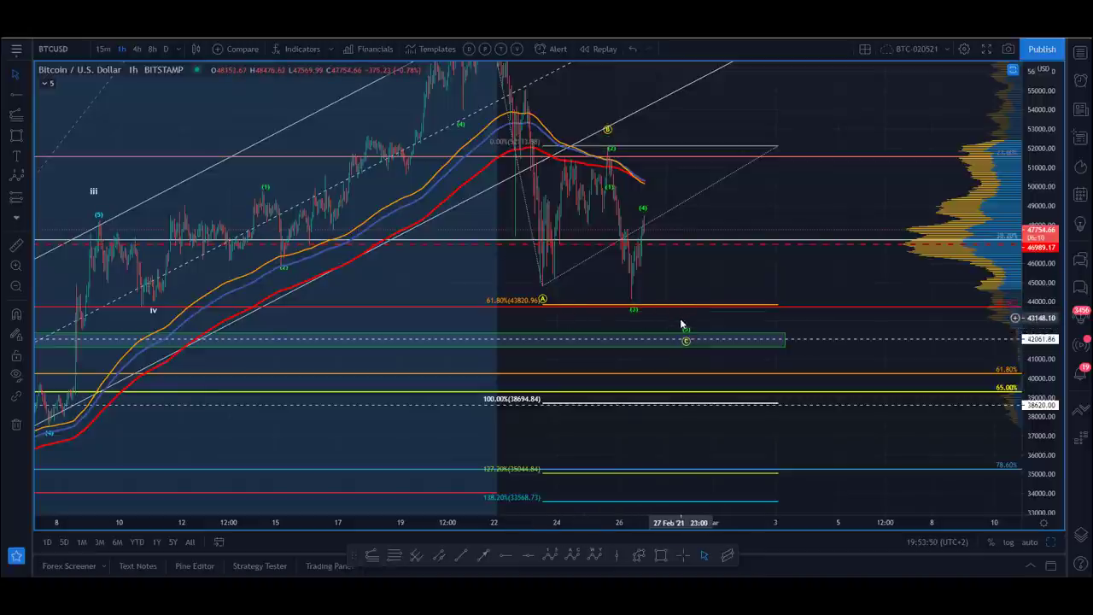
pyautogui.moveTo(784, 334); pyautogui.dragTo(793, 307)
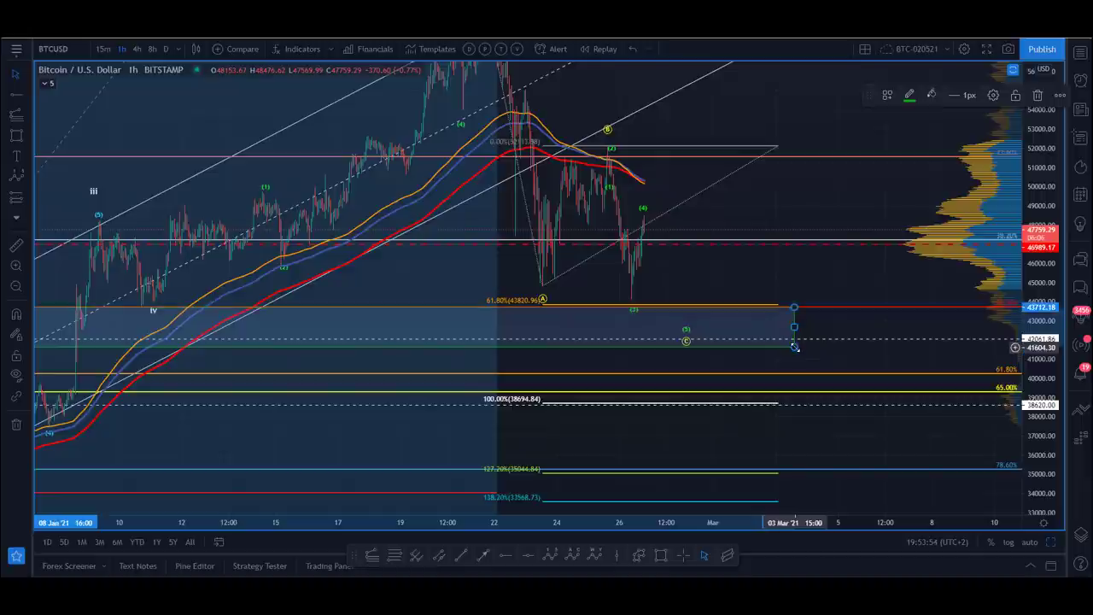
pyautogui.moveTo(793, 345); pyautogui.dragTo(855, 390)
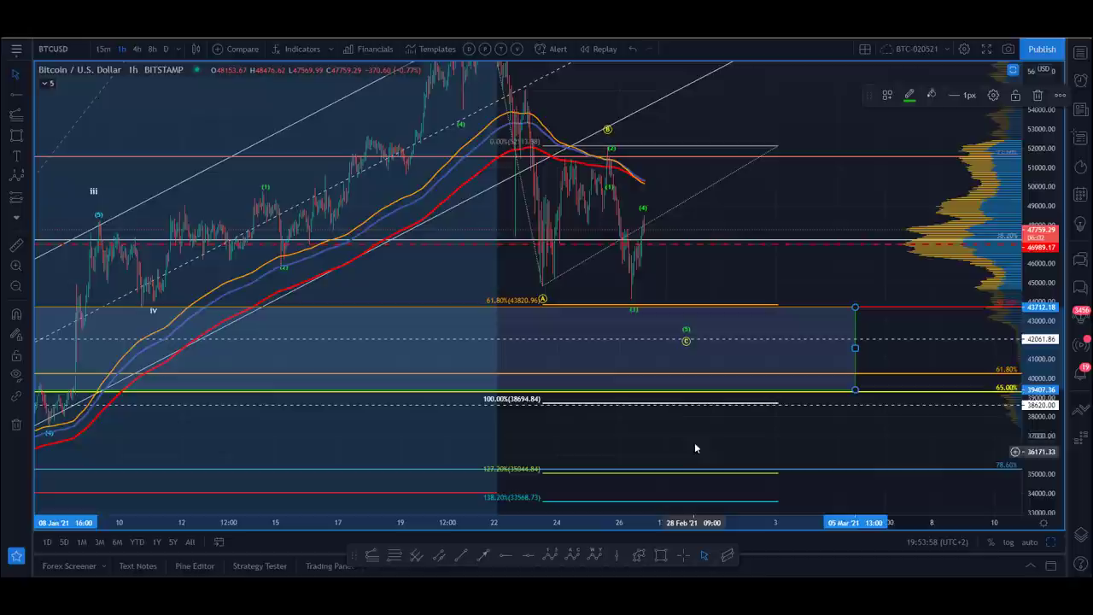
pyautogui.click(804, 284)
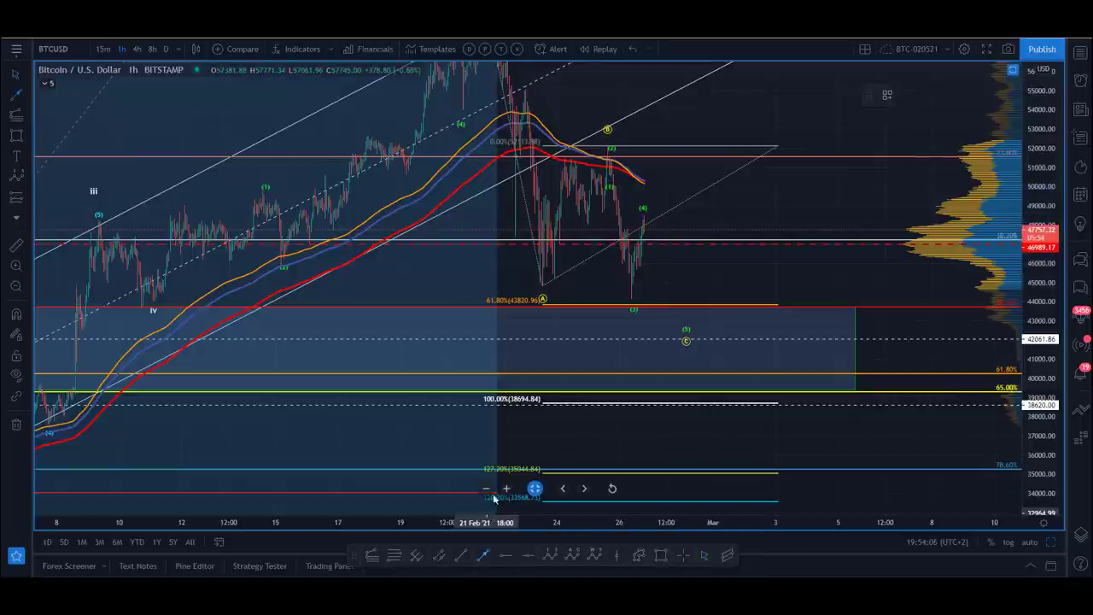
pyautogui.click(643, 212)
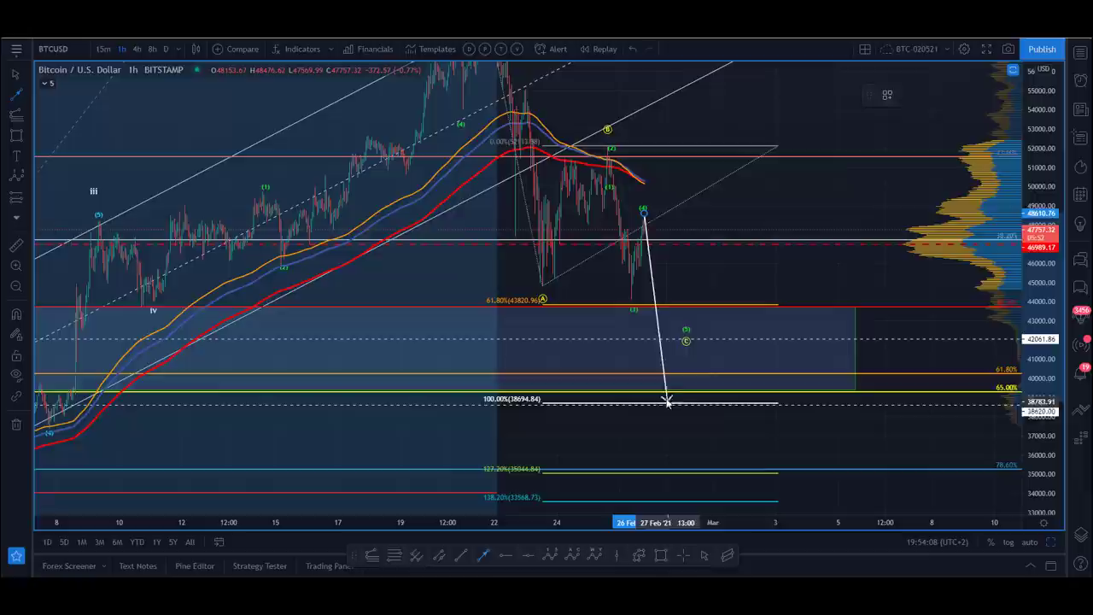
pyautogui.click(673, 401)
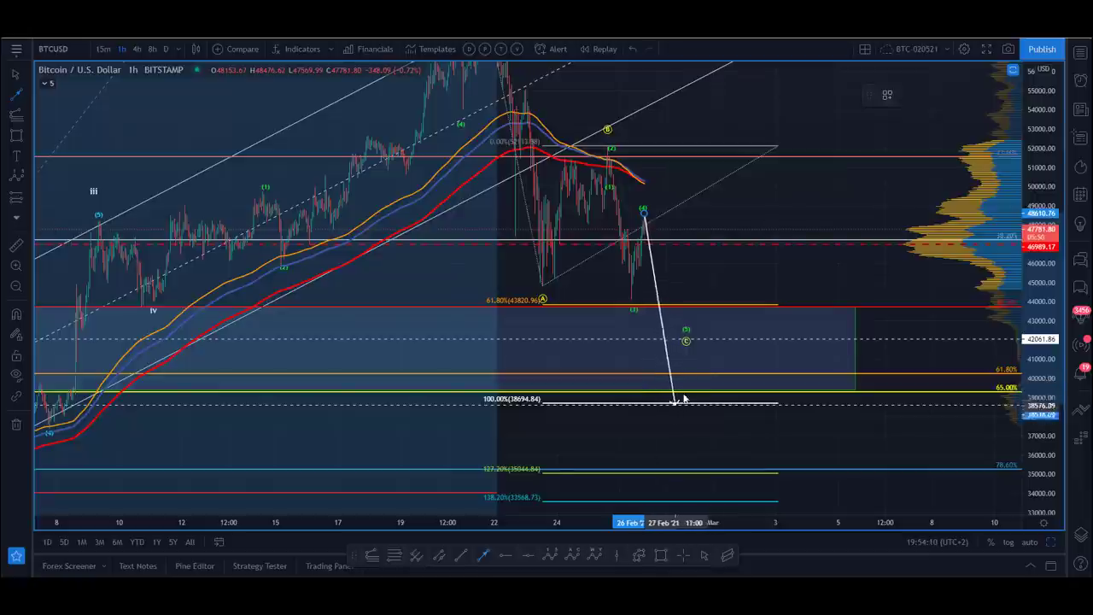
pyautogui.moveTo(673, 401)
pyautogui.mouseDown()
pyautogui.moveTo(623, 123)
pyautogui.moveTo(609, 145)
pyautogui.moveTo(666, 385)
pyautogui.moveTo(681, 392)
pyautogui.moveTo(708, 291)
pyautogui.moveTo(679, 394)
pyautogui.mouseUp()
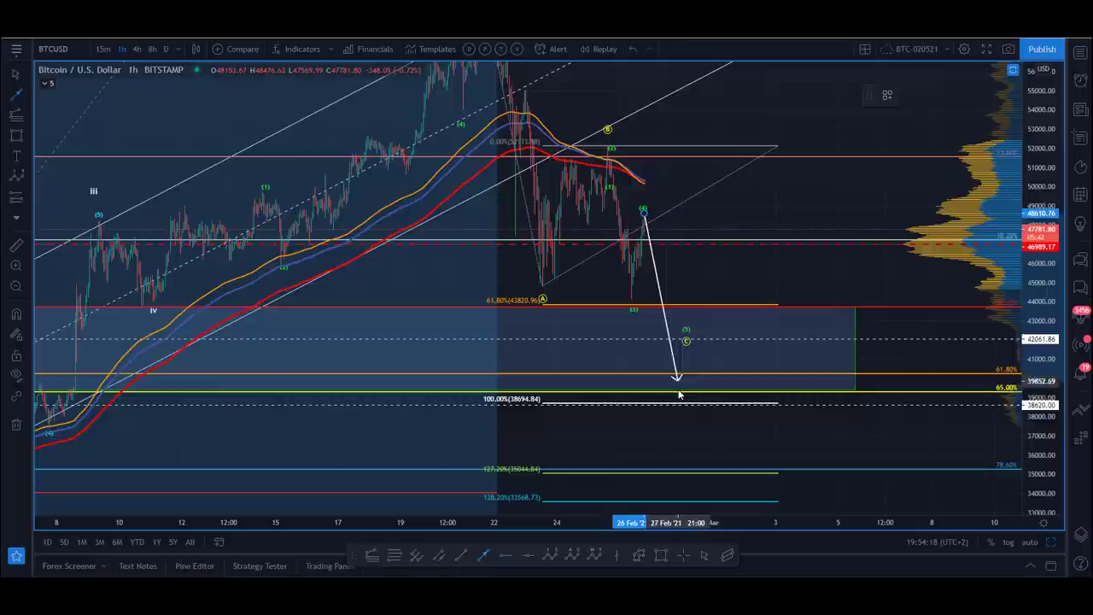
pyautogui.press('Escape')
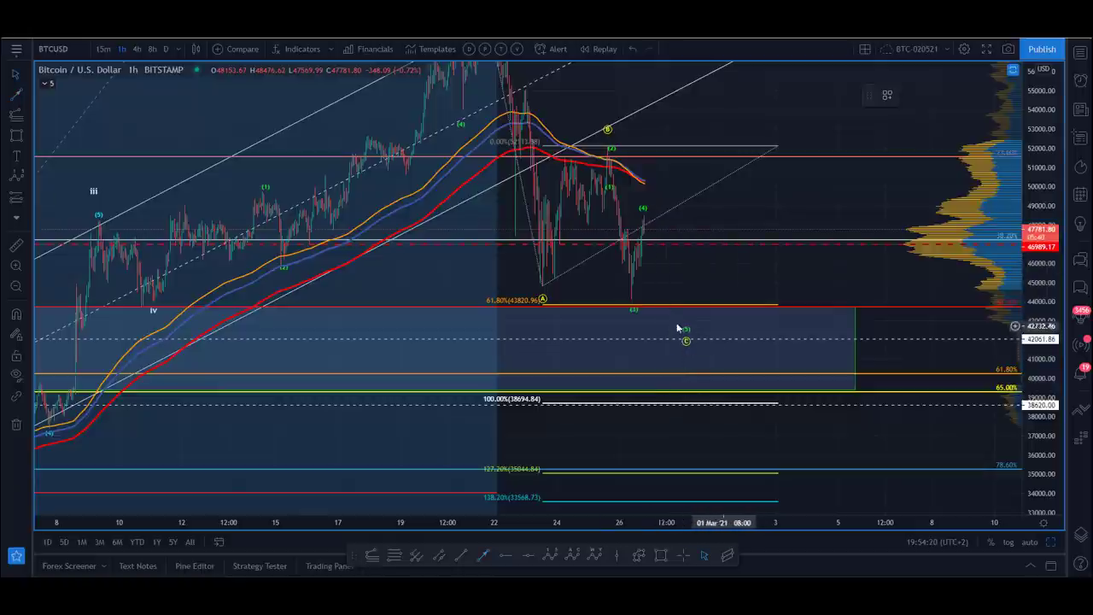
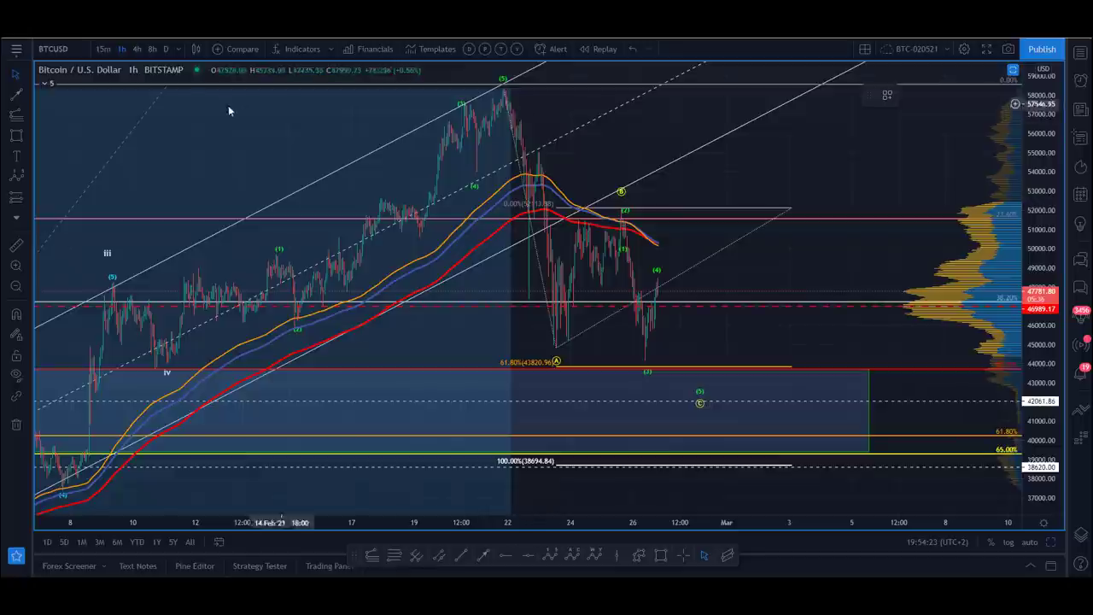
# Step: Move the Fibonacci retracement's upper anchor to the level of the 21 Feb high and lock the drawing
pyautogui.click(188, 83)
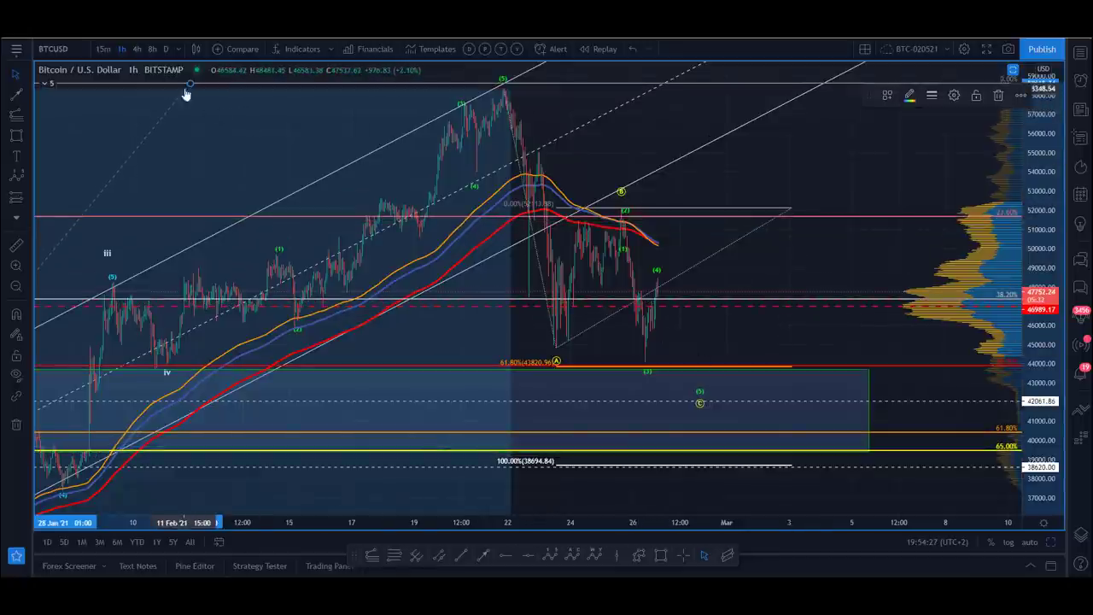
pyautogui.moveTo(208, 85); pyautogui.dragTo(209, 86)
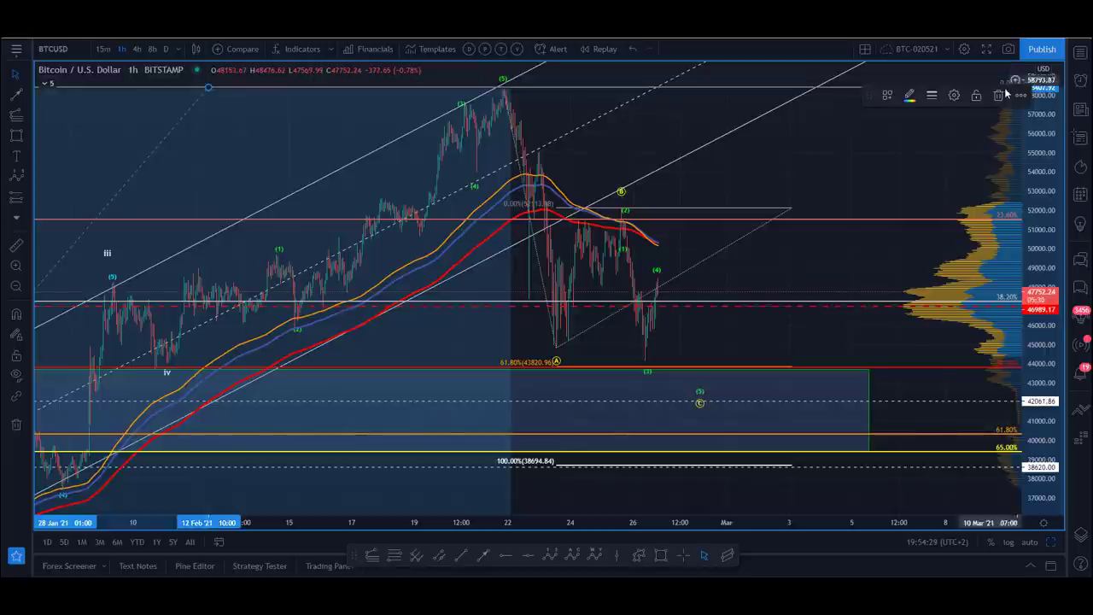
pyautogui.click(977, 96)
pyautogui.click(722, 261)
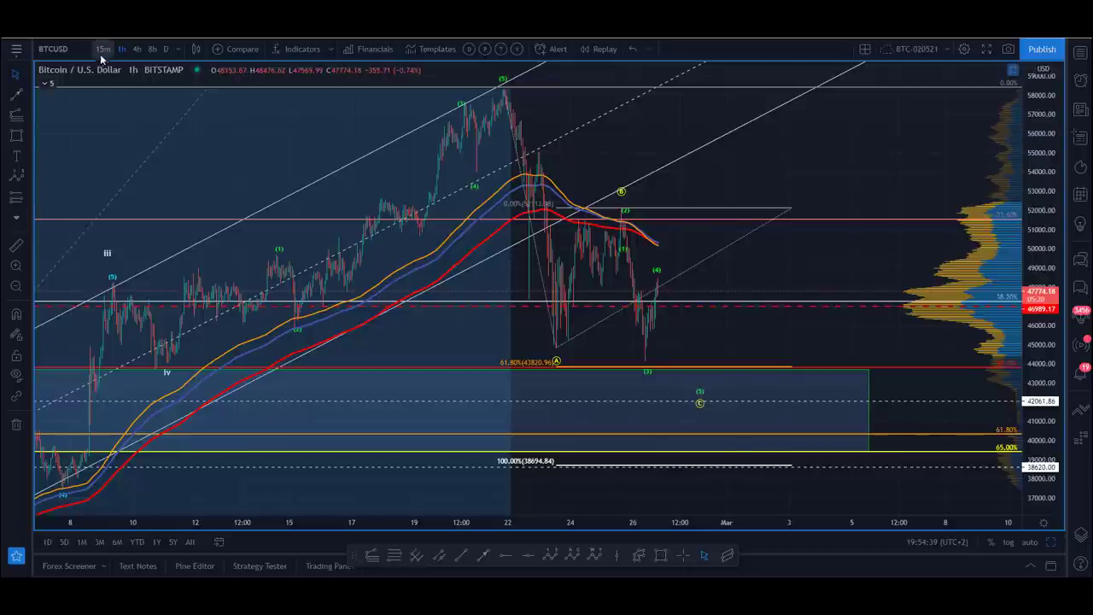
# Step: Try to draw a parallel channel falling from the 21 Feb high, with its opposite side through the circled A low
pyautogui.click(18, 287)
pyautogui.moveTo(439, 163); pyautogui.dragTo(103, 158)
pyautogui.moveTo(513, 524); pyautogui.dragTo(292, 513)
pyautogui.moveTo(1045, 290); pyautogui.dragTo(1042, 220)
pyautogui.moveTo(725, 209); pyautogui.dragTo(825, 240)
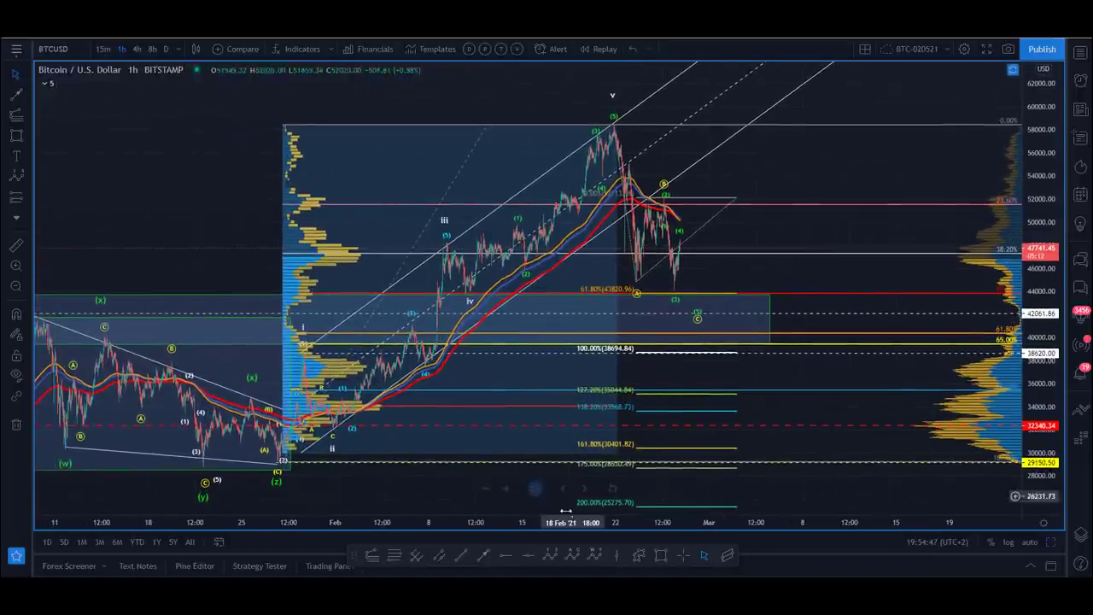
pyautogui.moveTo(505, 523); pyautogui.dragTo(359, 521)
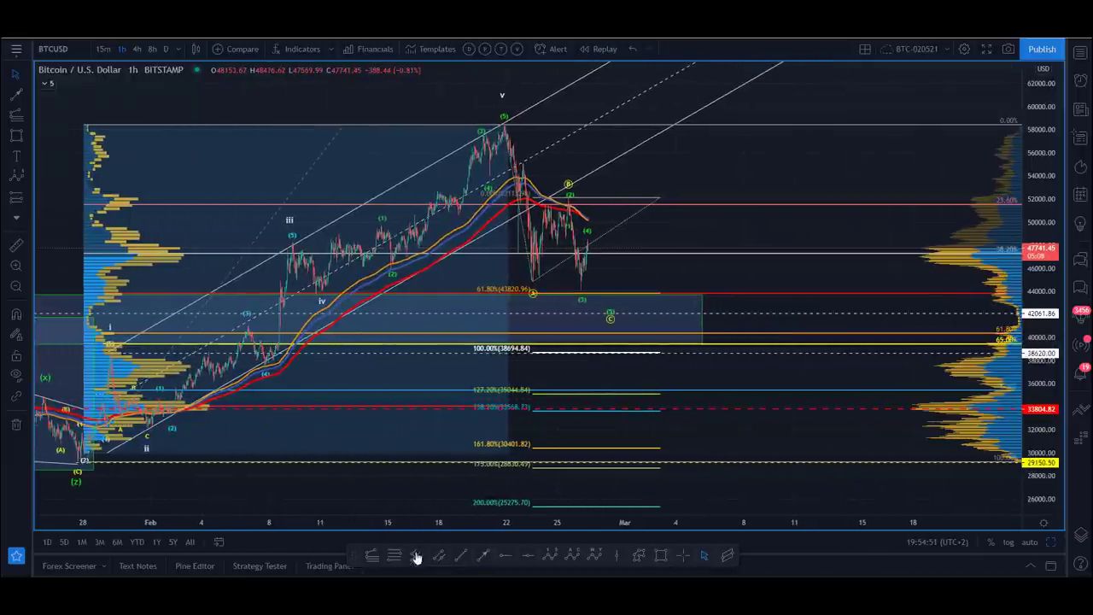
pyautogui.click(505, 128)
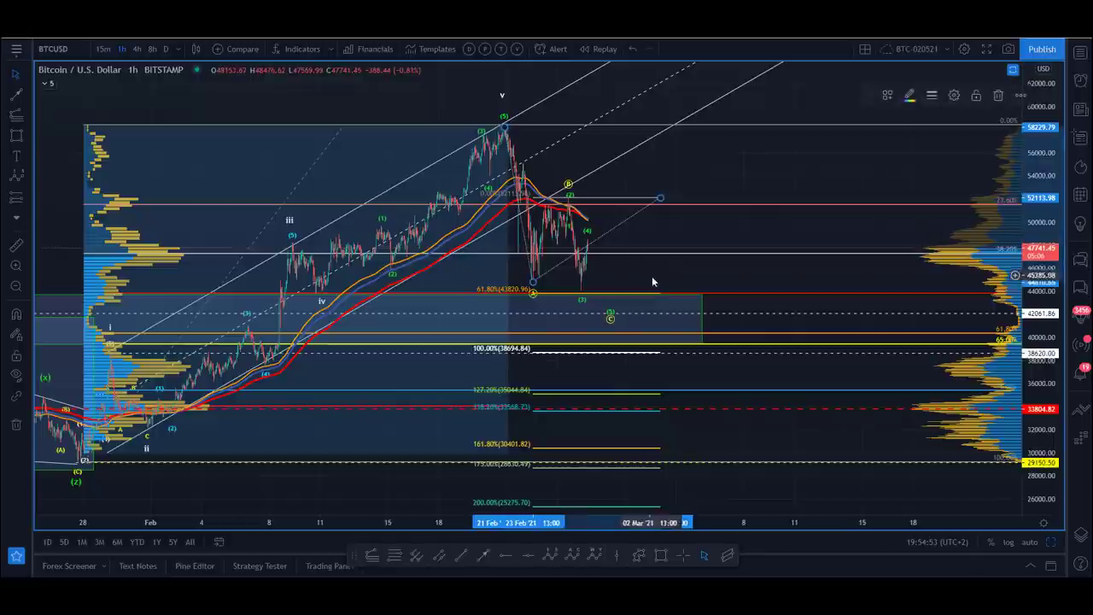
pyautogui.click(632, 164)
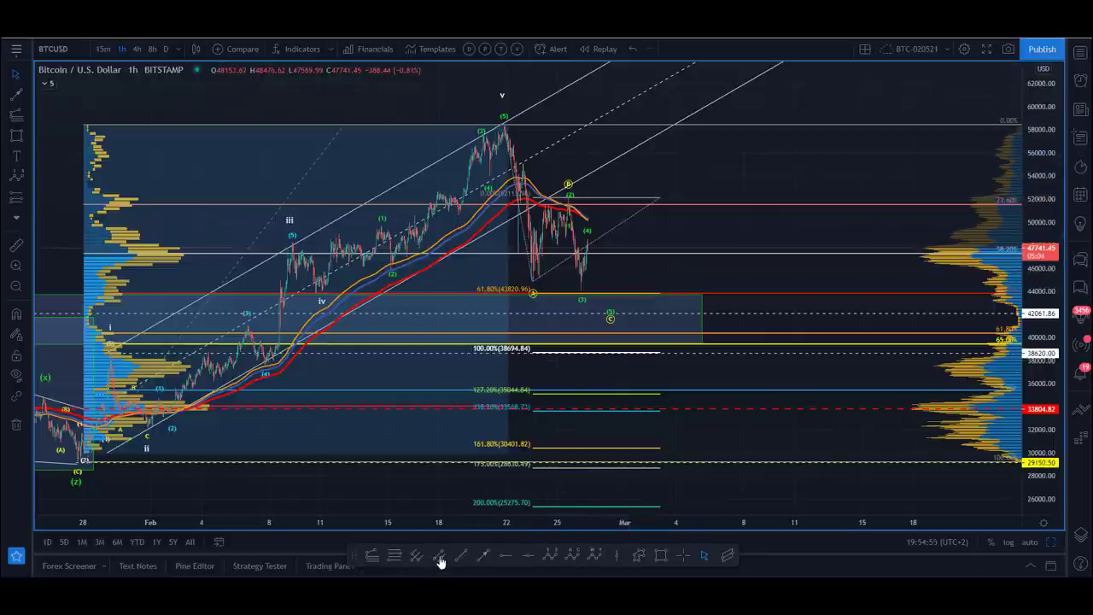
pyautogui.click(503, 125)
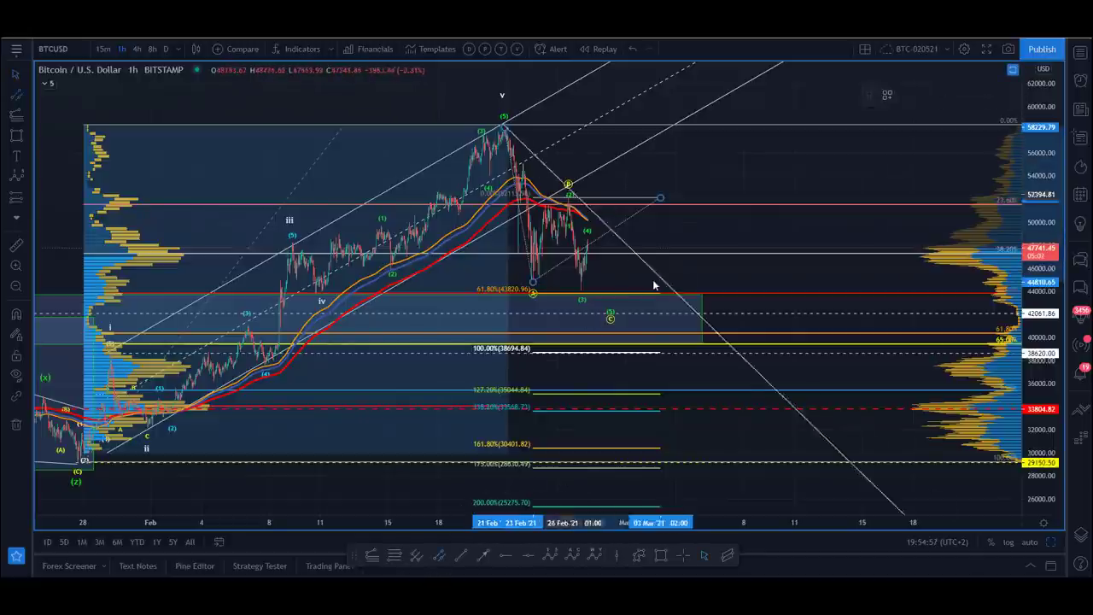
pyautogui.click(657, 296)
pyautogui.click(538, 290)
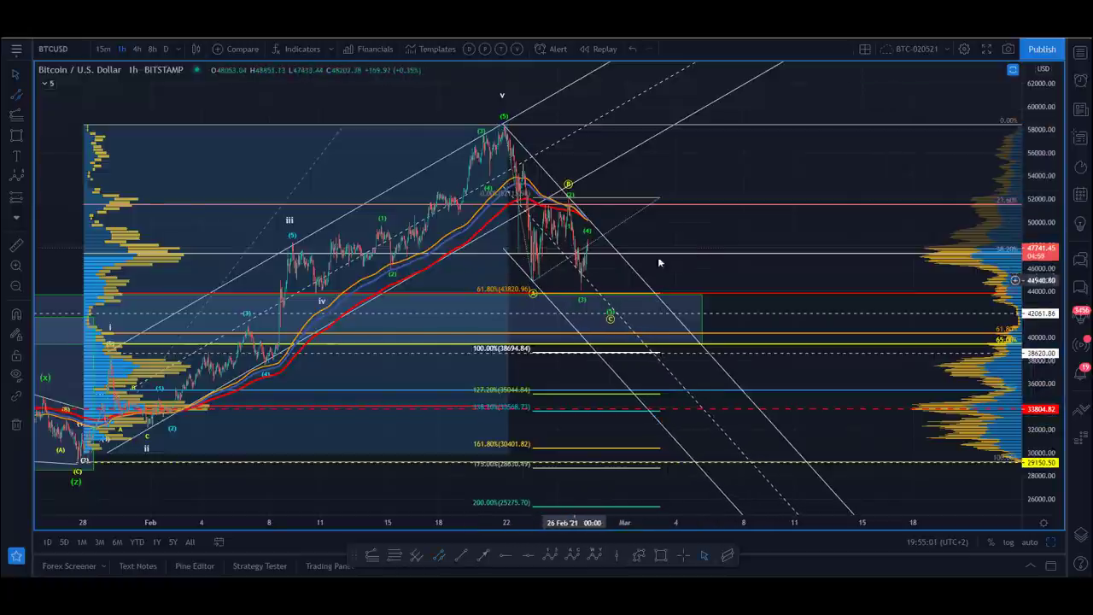
pyautogui.moveTo(612, 247); pyautogui.dragTo(625, 237)
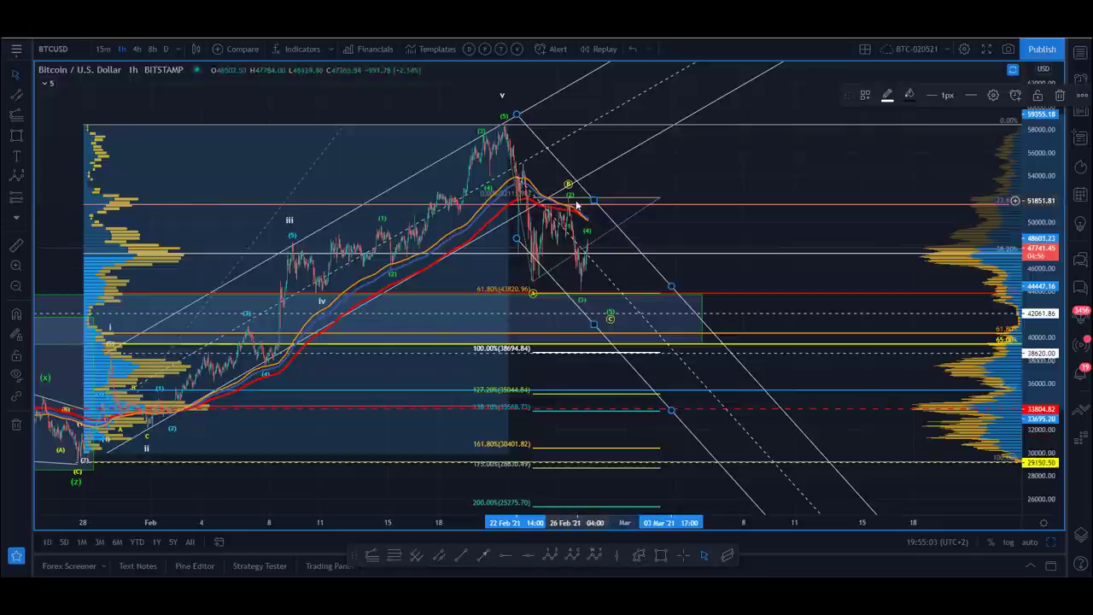
pyautogui.press('Delete')
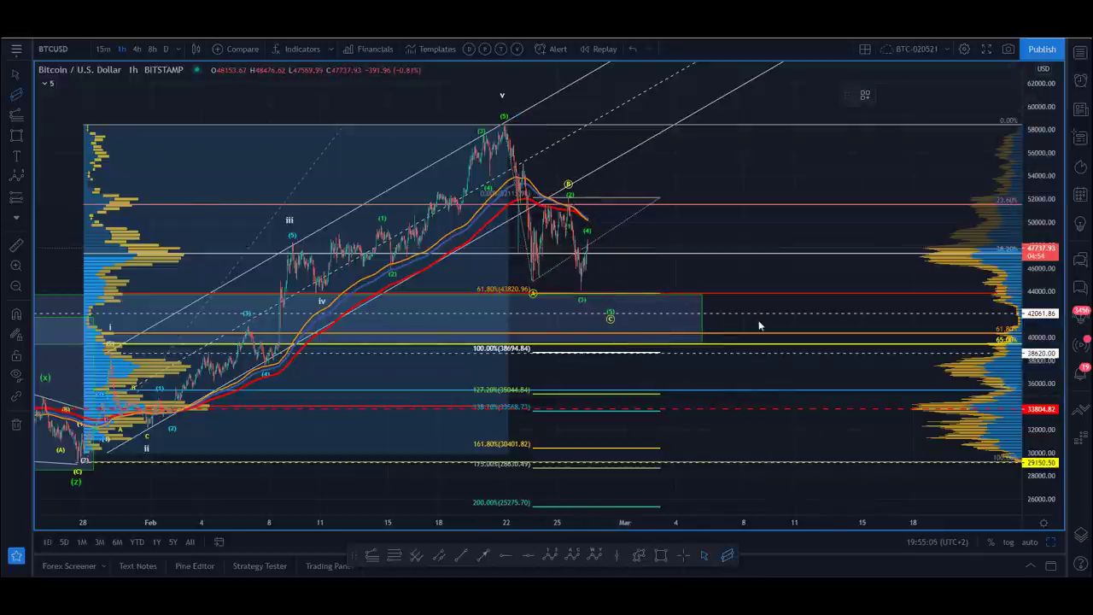
# Step: Draw a regression trend channel from the 21 Feb high to the 26 Feb low
pyautogui.click(504, 126)
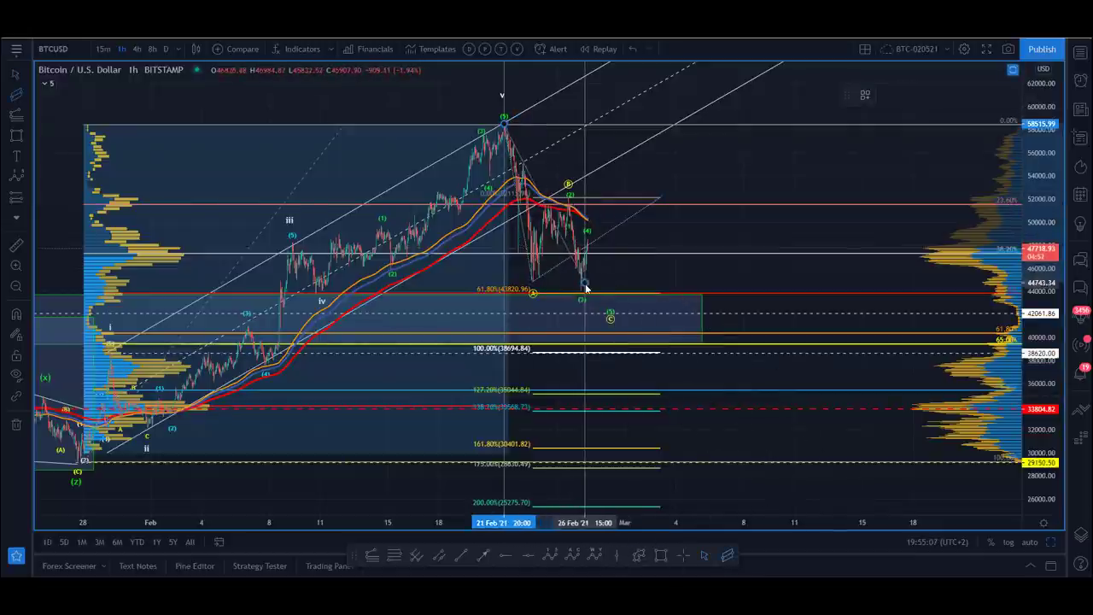
pyautogui.click(584, 296)
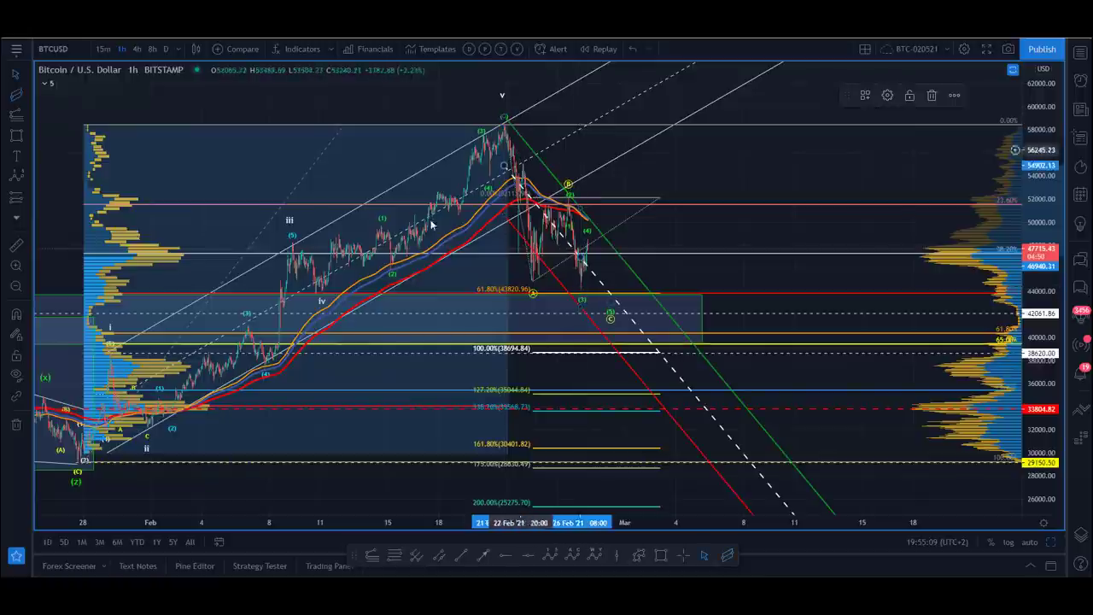
pyautogui.click(410, 95)
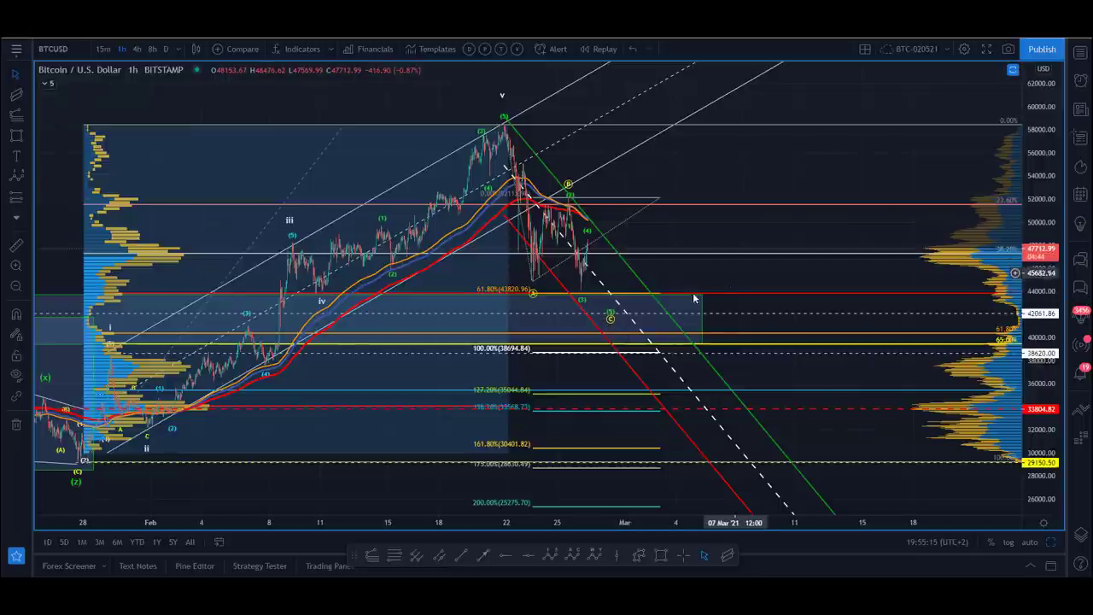
# Step: Shift the green (5) and circled C labels onto the dashed midline of the falling regression channel
pyautogui.click(611, 315)
pyautogui.moveTo(611, 320); pyautogui.dragTo(626, 316)
pyautogui.click(699, 268)
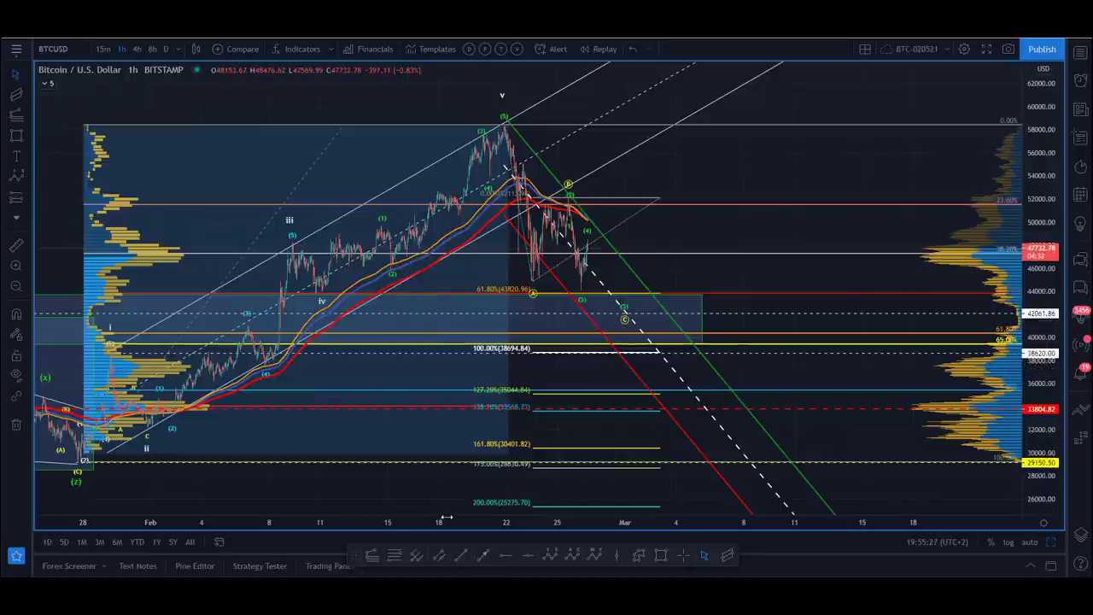
# Step: Lower the target rectangle's upper edge to about 42078, level with the January high, with its start at 8 Jan
pyautogui.scroll(-3, 446, 517)
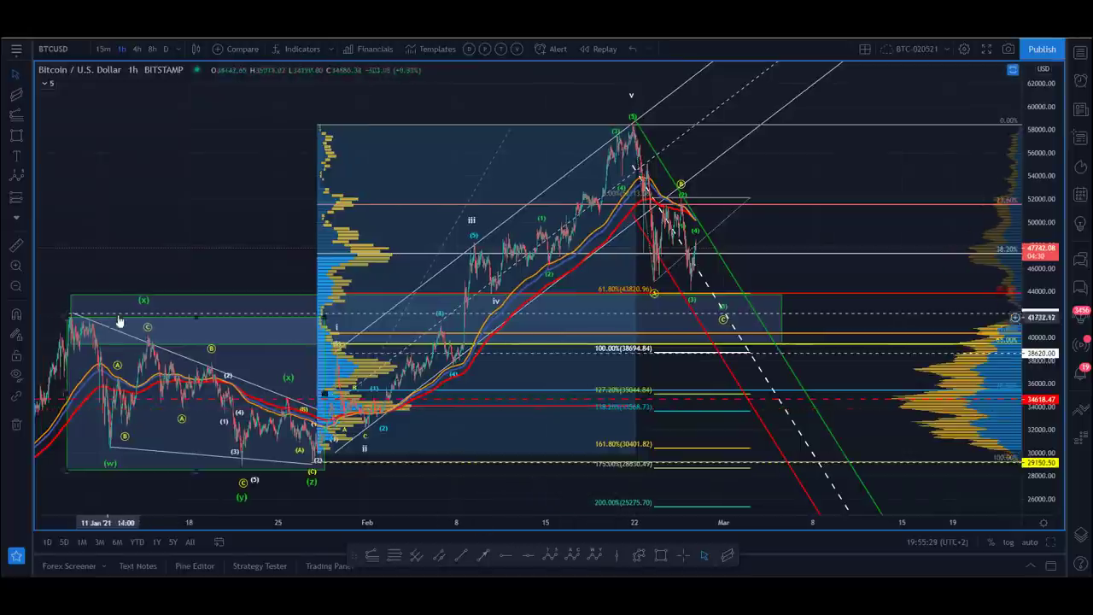
pyautogui.moveTo(69, 295); pyautogui.dragTo(67, 317)
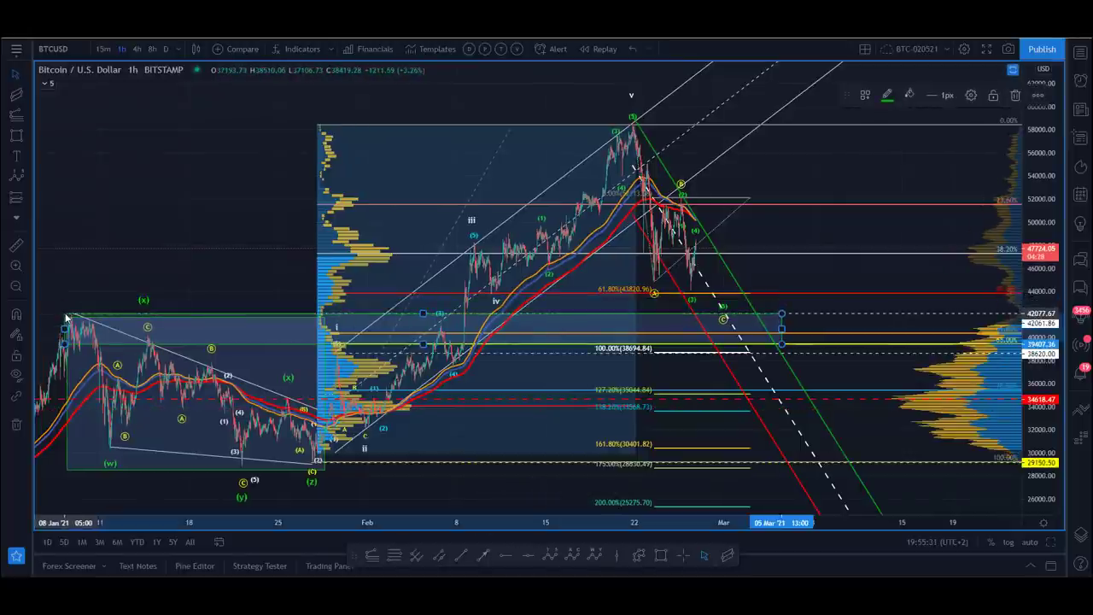
pyautogui.click(67, 219)
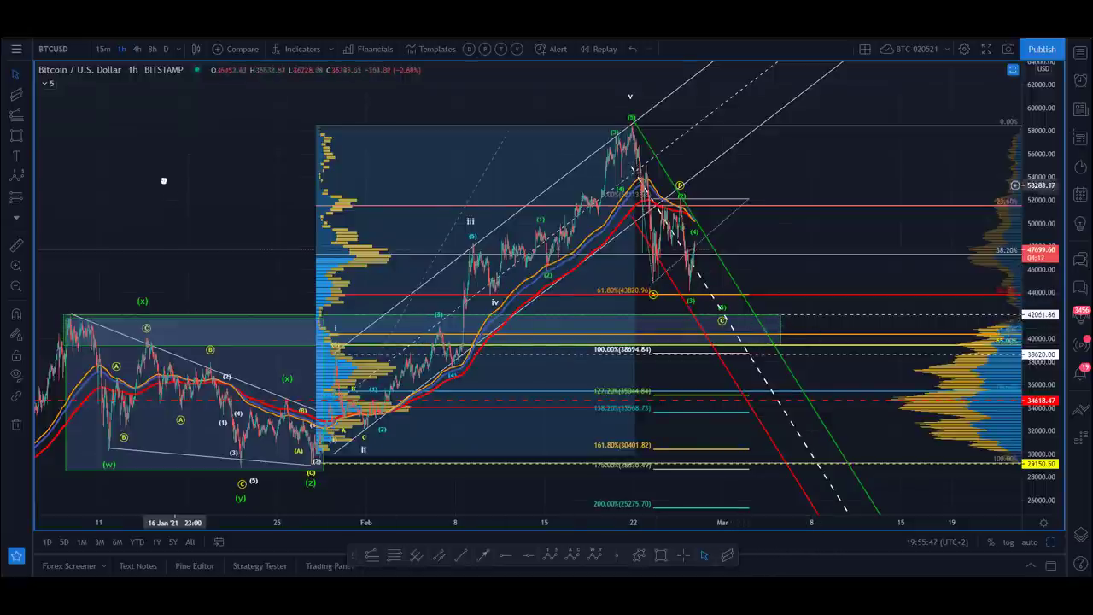
# Step: Examine how the January high lines up with the target zone and the projected end of wave C
pyautogui.moveTo(170, 182); pyautogui.dragTo(147, 170)
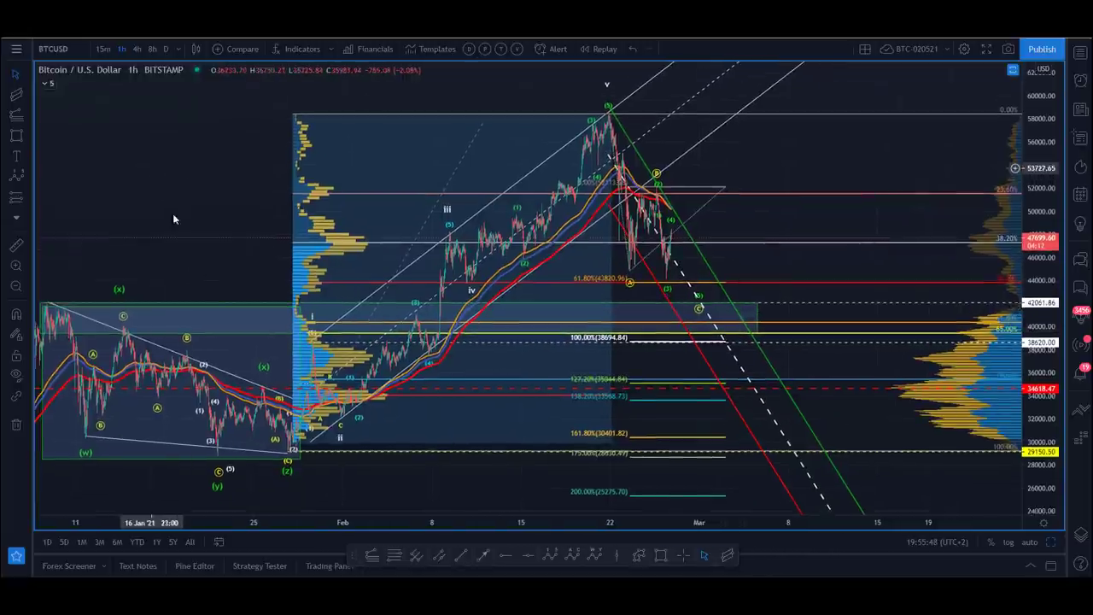
pyautogui.click(698, 301)
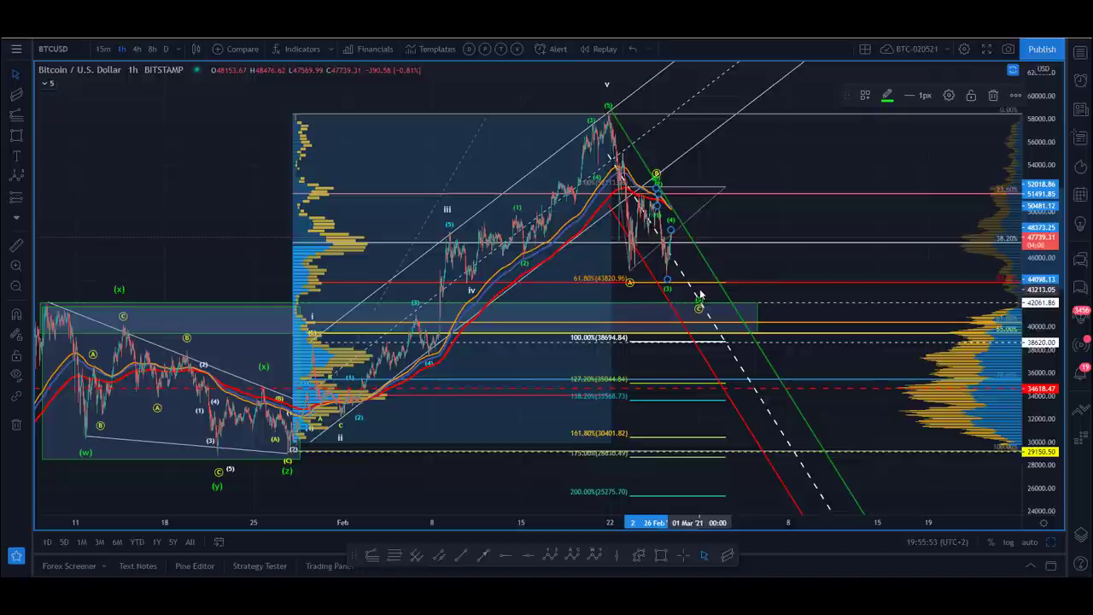
pyautogui.click(720, 279)
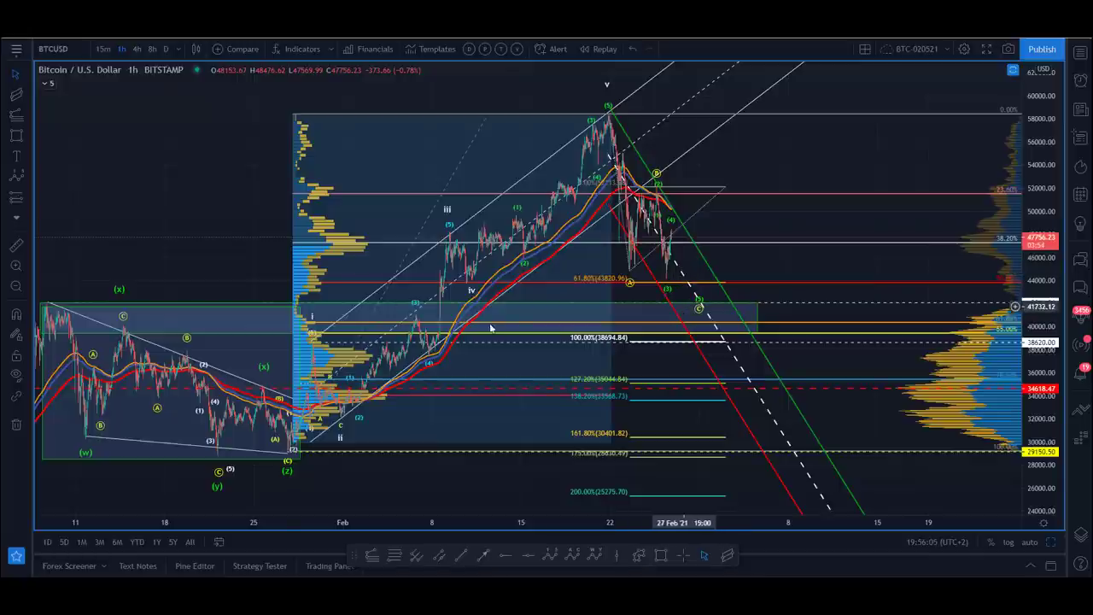
pyautogui.moveTo(57, 291); pyautogui.dragTo(232, 289)
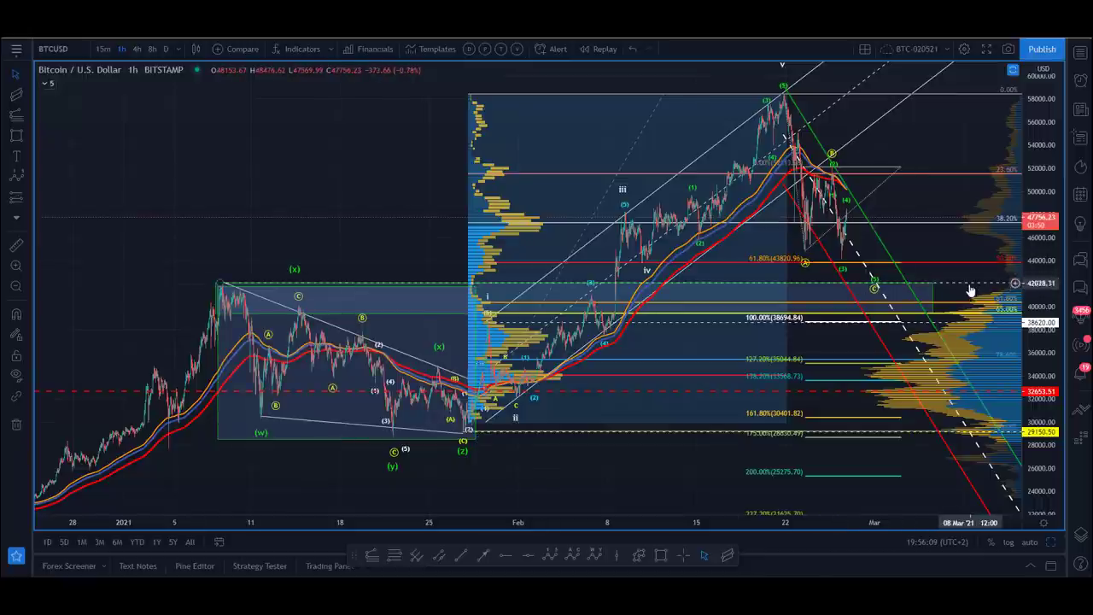
pyautogui.moveTo(254, 154); pyautogui.dragTo(74, 144)
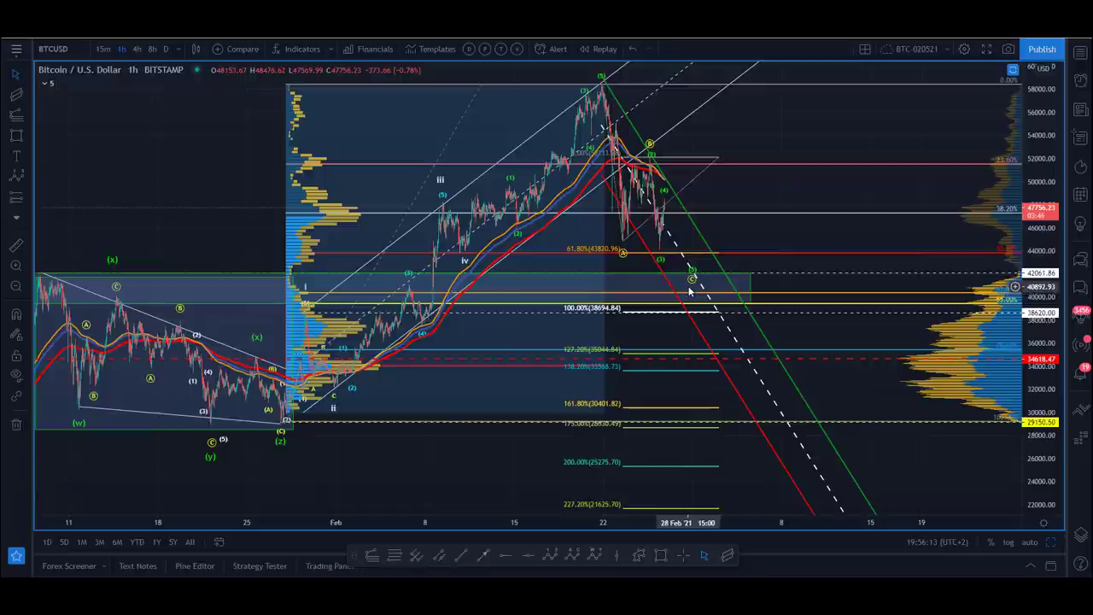
pyautogui.moveTo(690, 293); pyautogui.dragTo(673, 317)
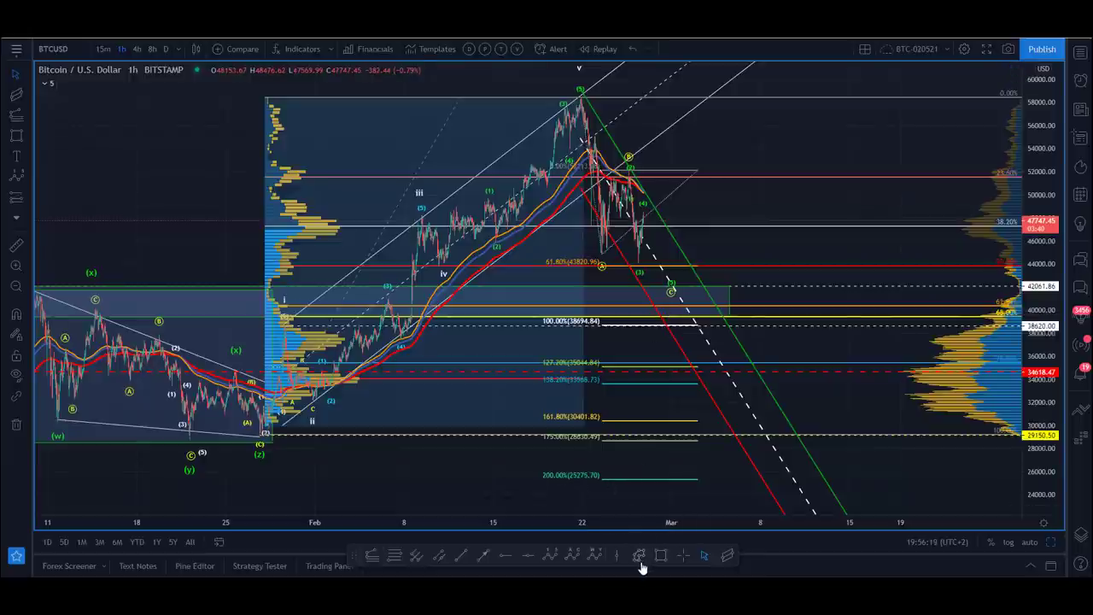
# Step: Place a long position beyond the target rectangle's end with its entry at 40892.93 and its stop at 38227.25
pyautogui.click(28, 199)
pyautogui.click(88, 218)
pyautogui.click(743, 303)
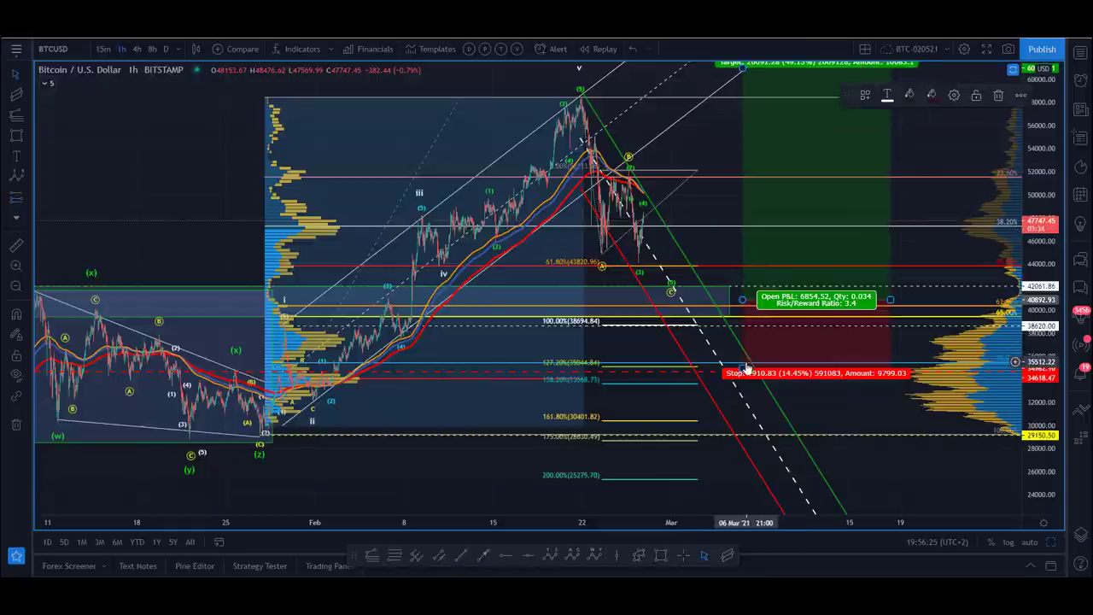
pyautogui.moveTo(742, 367); pyautogui.dragTo(745, 336)
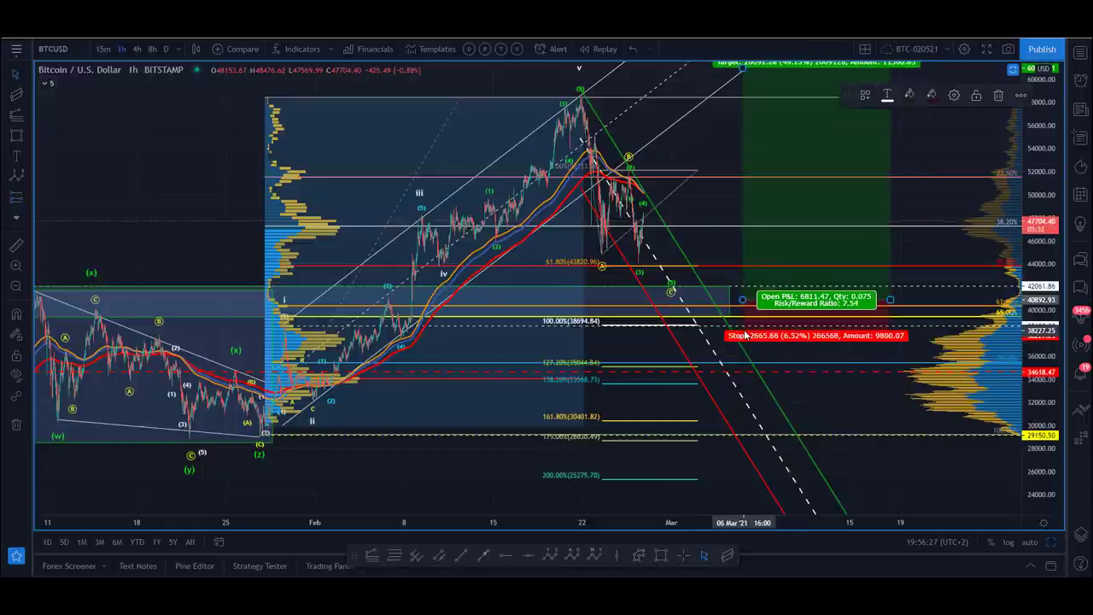
pyautogui.click(788, 432)
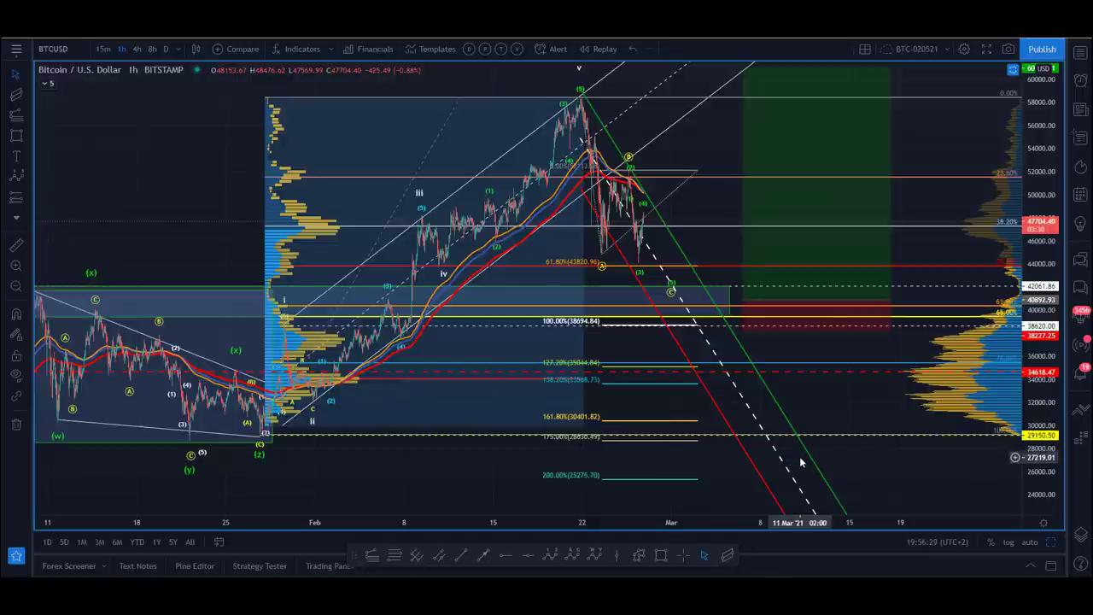
# Step: Raise the long position's target to 65126.78, at the -23.60% Fibonacci level
pyautogui.moveTo(1030, 173); pyautogui.dragTo(1032, 275)
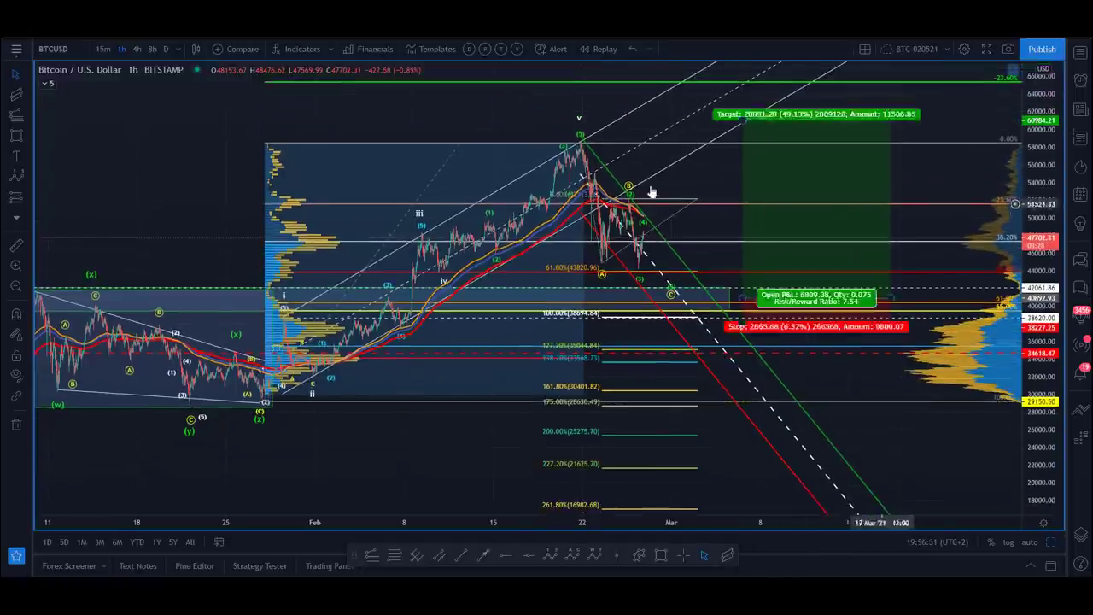
pyautogui.moveTo(742, 157); pyautogui.dragTo(746, 127)
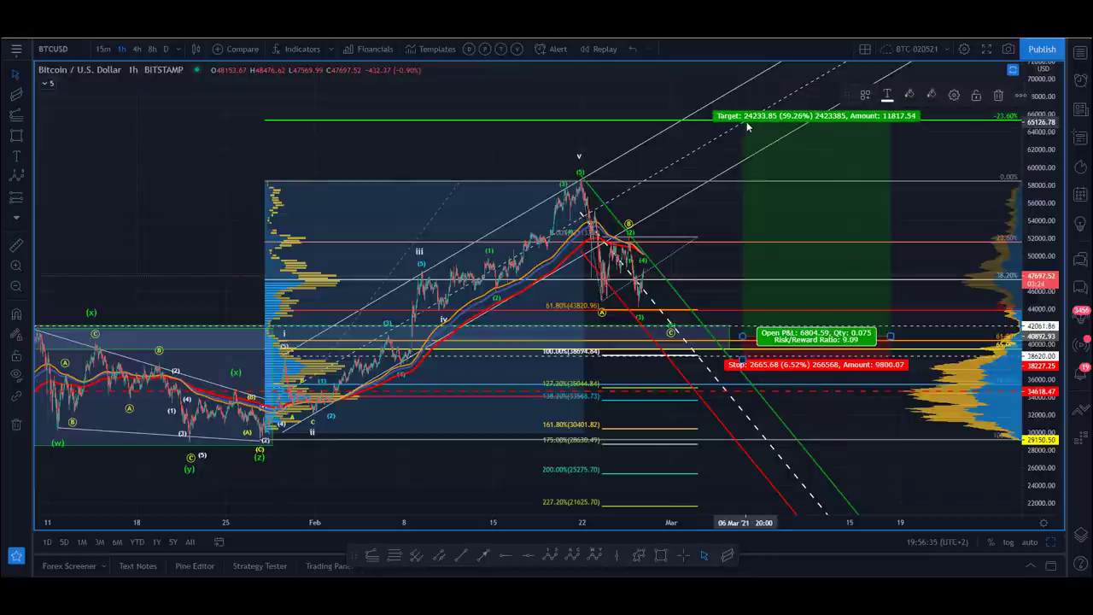
pyautogui.click(416, 155)
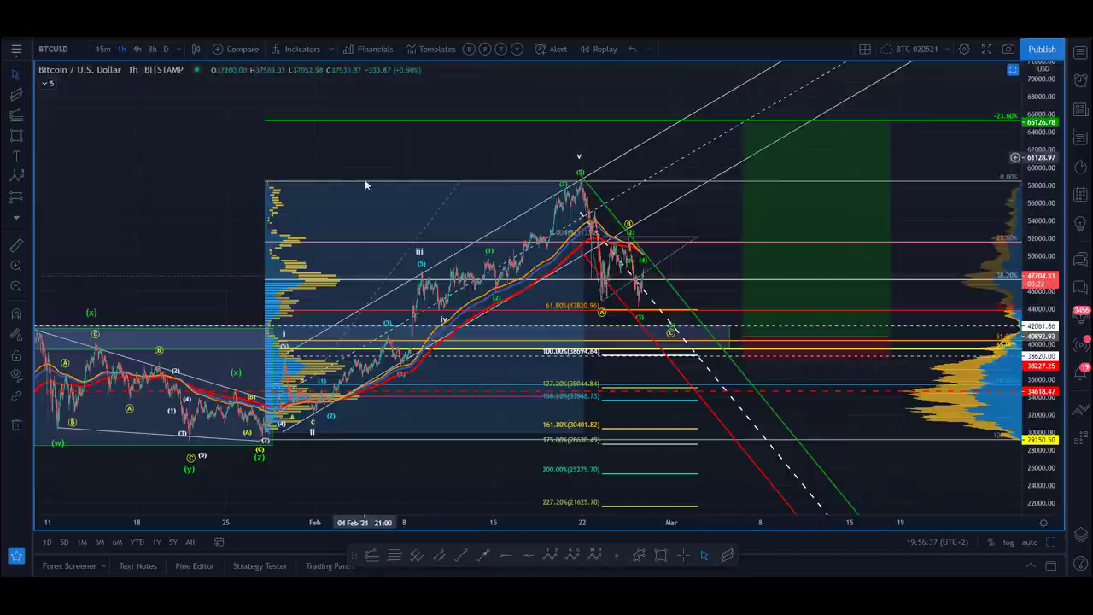
pyautogui.click(770, 137)
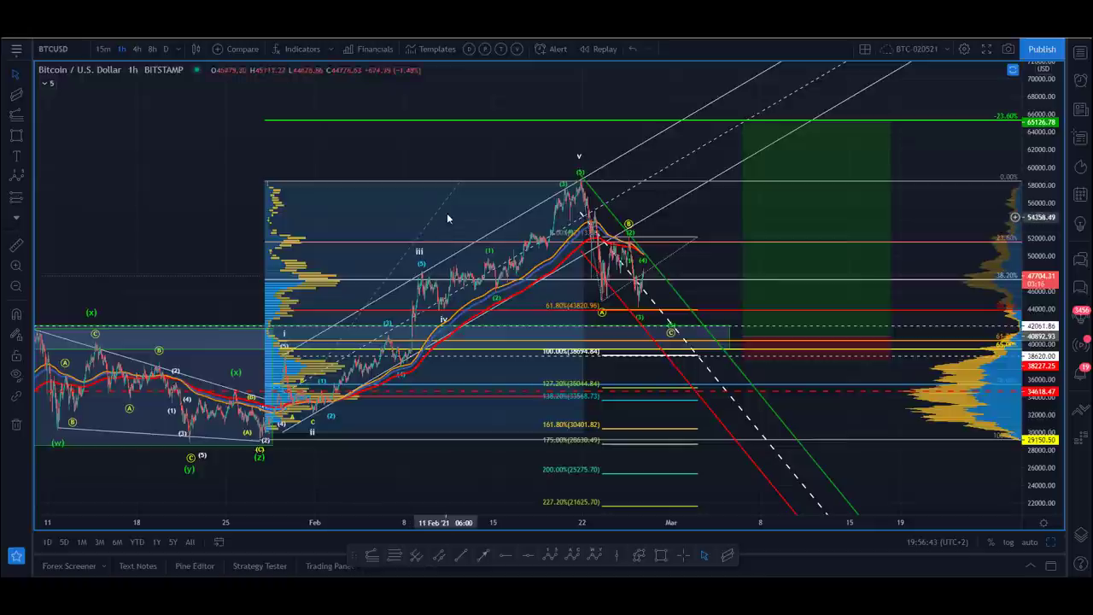
pyautogui.moveTo(342, 496); pyautogui.dragTo(348, 492)
pyautogui.moveTo(453, 517); pyautogui.dragTo(635, 505)
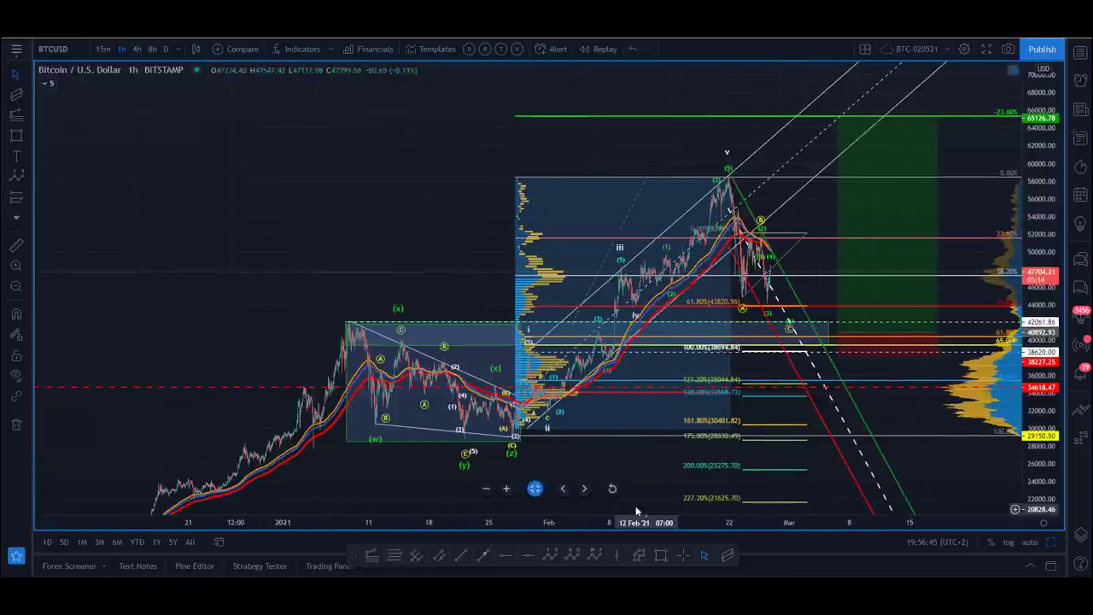
pyautogui.moveTo(335, 159); pyautogui.dragTo(219, 141)
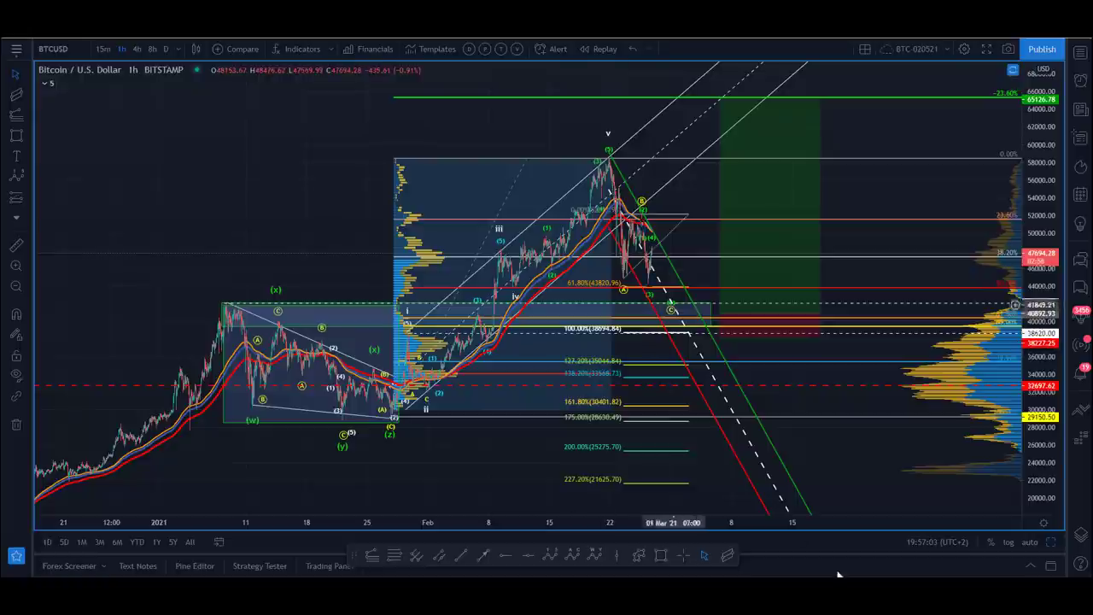
pyautogui.click(223, 303)
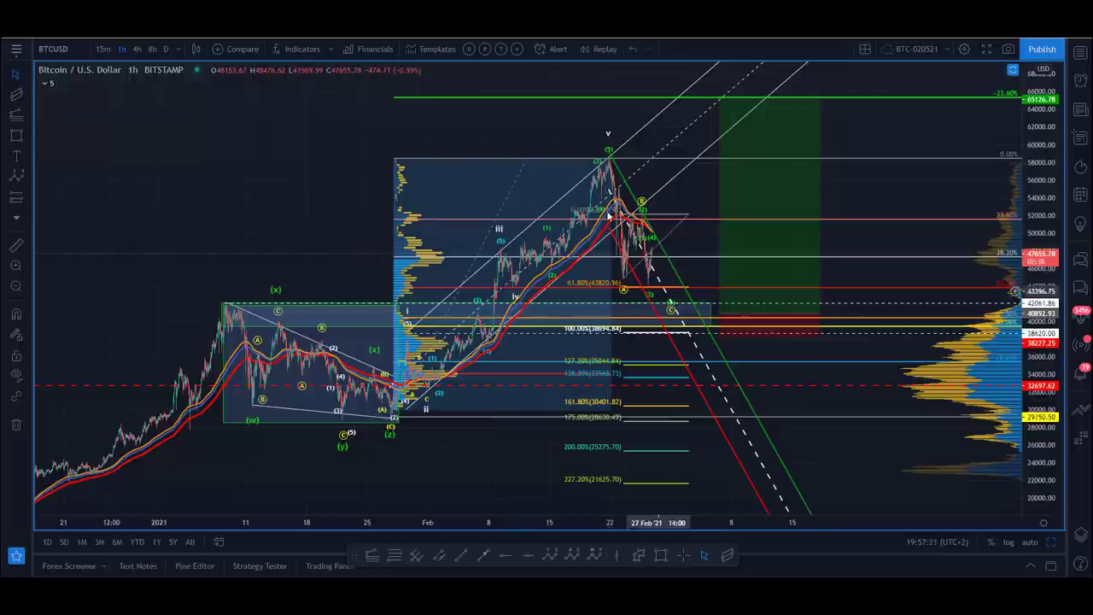
# Step: Delete the green rectangle enclosing the (w)-(x)-(y)-(x)-(z) correction in January
pyautogui.click(222, 416)
pyautogui.press('Delete')
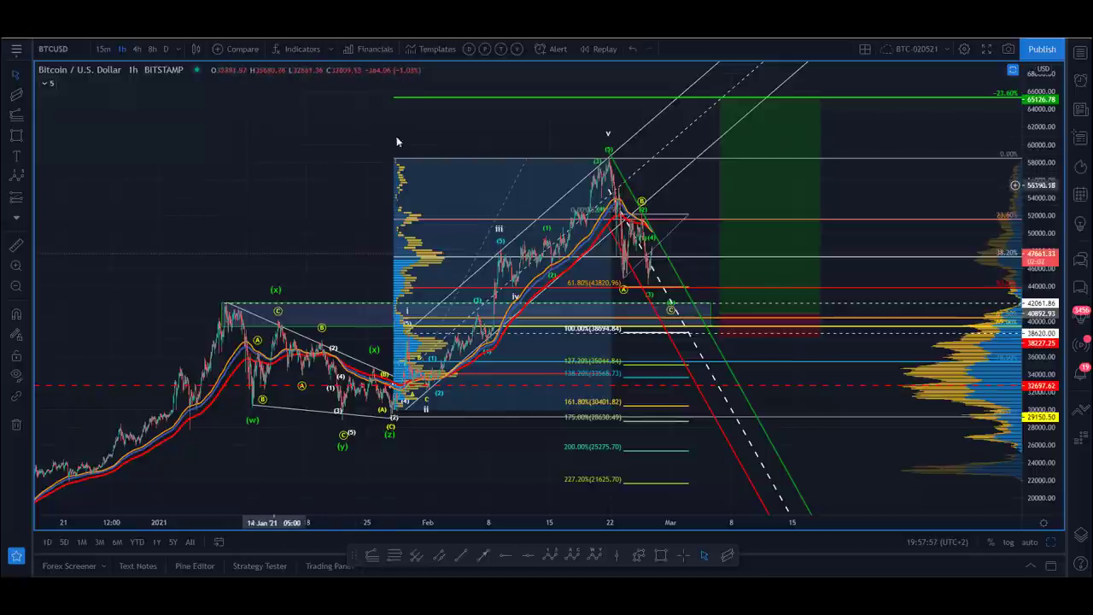
pyautogui.moveTo(299, 184); pyautogui.dragTo(333, 162)
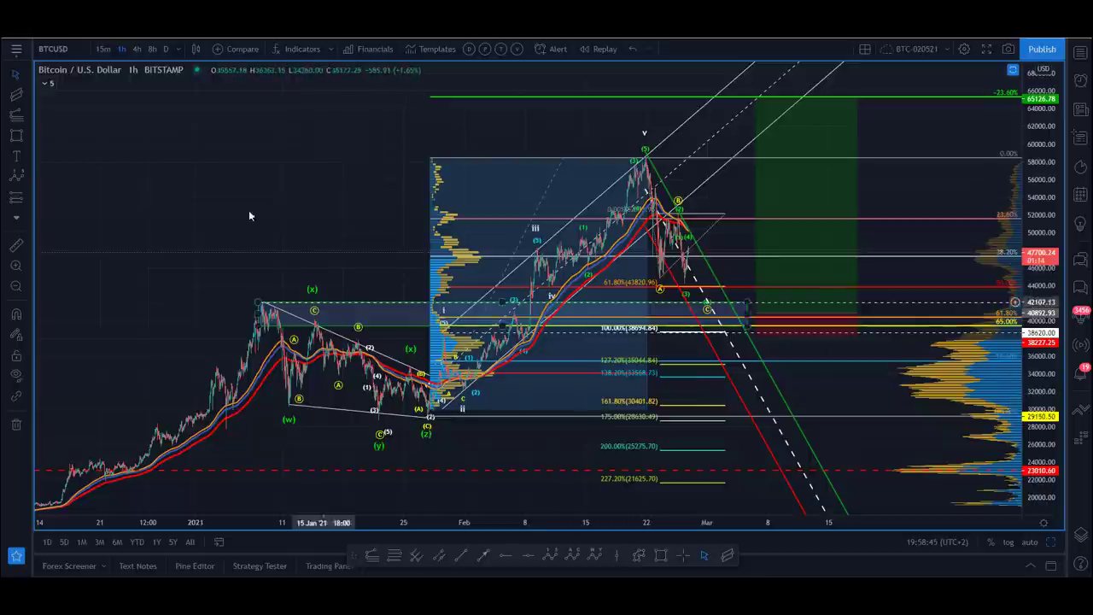
# Step: Within wave C's subwaves, reposition wave (4) at about 47723 and wave (3) at about 46028
pyautogui.click(16, 266)
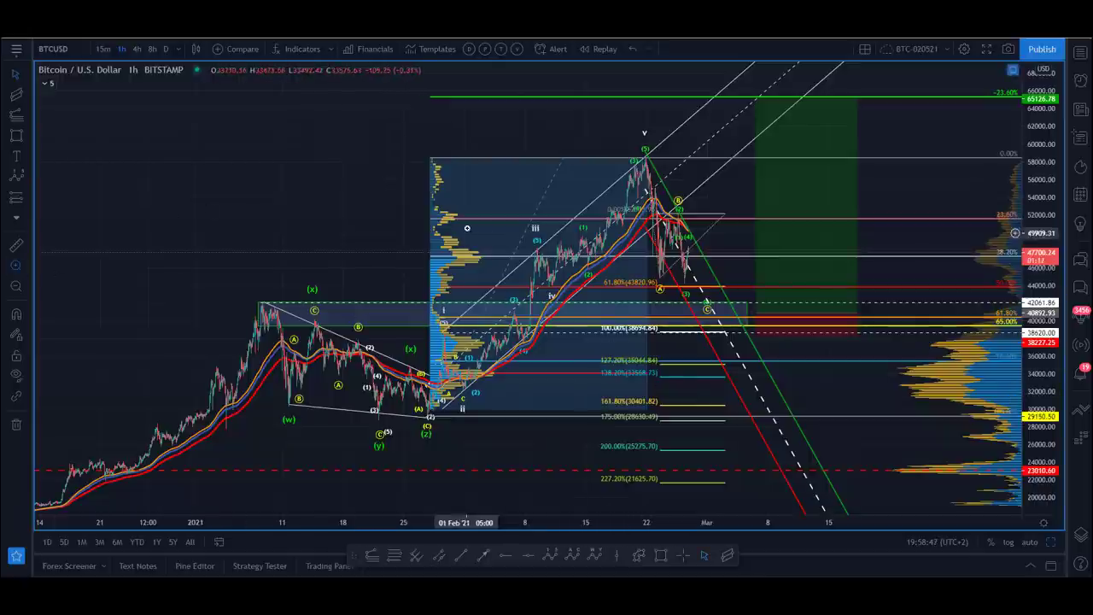
pyautogui.moveTo(466, 217); pyautogui.dragTo(848, 325)
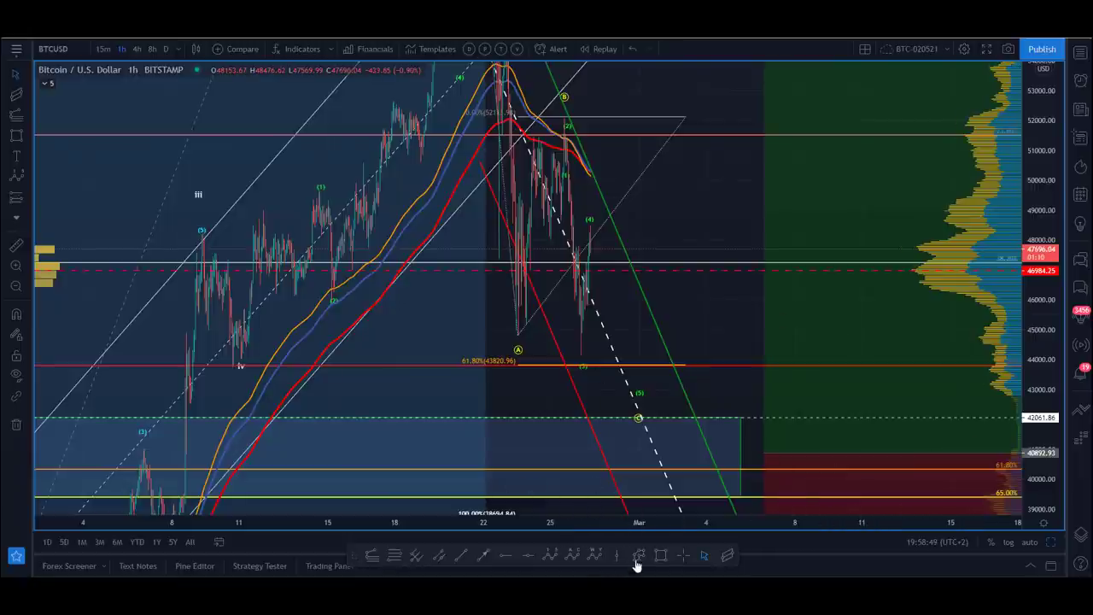
pyautogui.click(594, 229)
pyautogui.moveTo(590, 227); pyautogui.dragTo(579, 249)
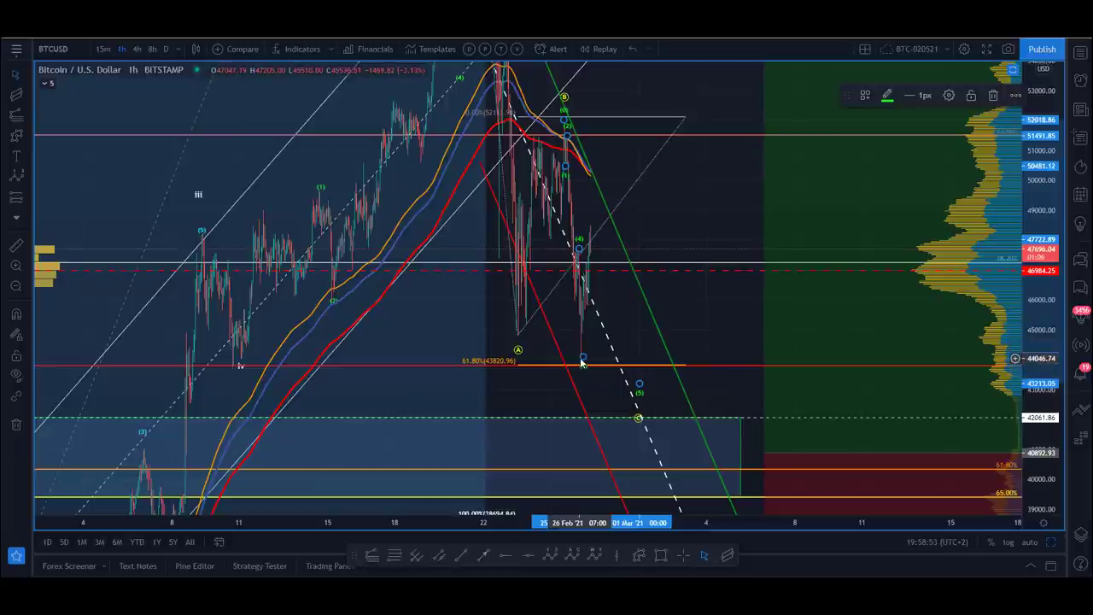
pyautogui.moveTo(577, 366); pyautogui.dragTo(571, 298)
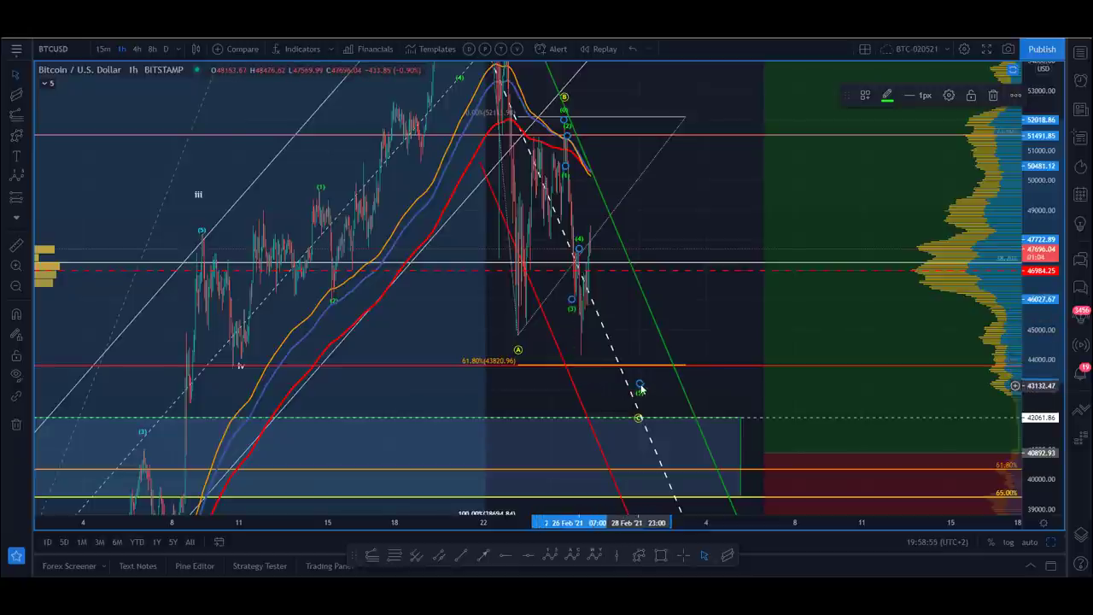
# Step: Move the subwave (5) endpoint and the circled C label onto the 26 Feb low near 44100
pyautogui.moveTo(641, 388); pyautogui.dragTo(585, 361)
pyautogui.moveTo(638, 417); pyautogui.dragTo(584, 375)
pyautogui.click(621, 333)
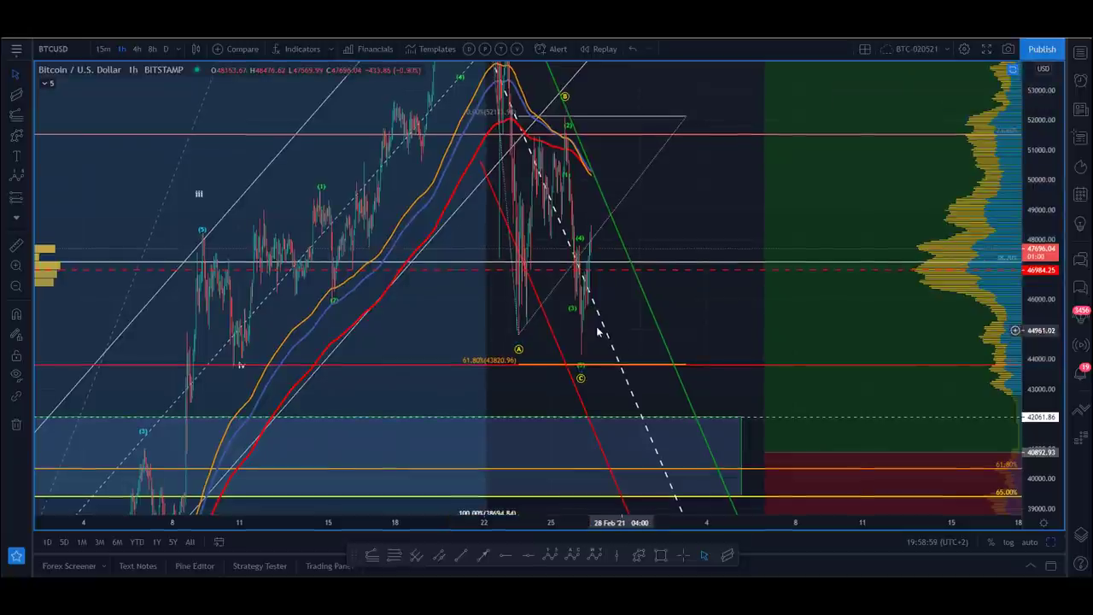
pyautogui.moveTo(581, 359); pyautogui.dragTo(583, 355)
pyautogui.click(658, 245)
# Step: Draw a Fibonacci retracement from the 26 Feb low at 44141.98 up to the rebound high at 48446.69
pyautogui.click(395, 555)
pyautogui.click(581, 355)
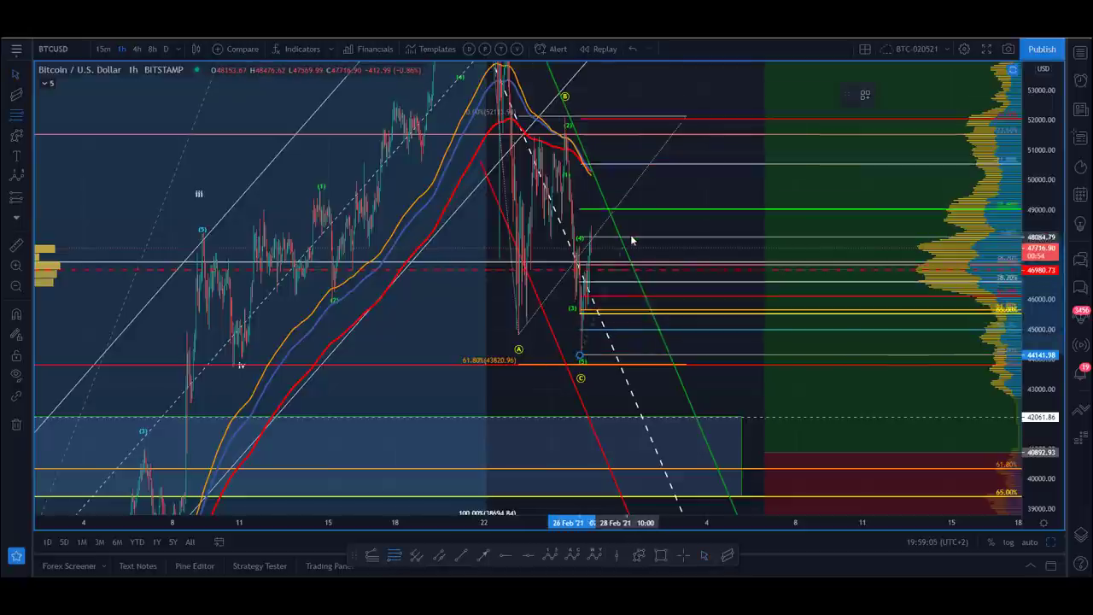
pyautogui.click(634, 227)
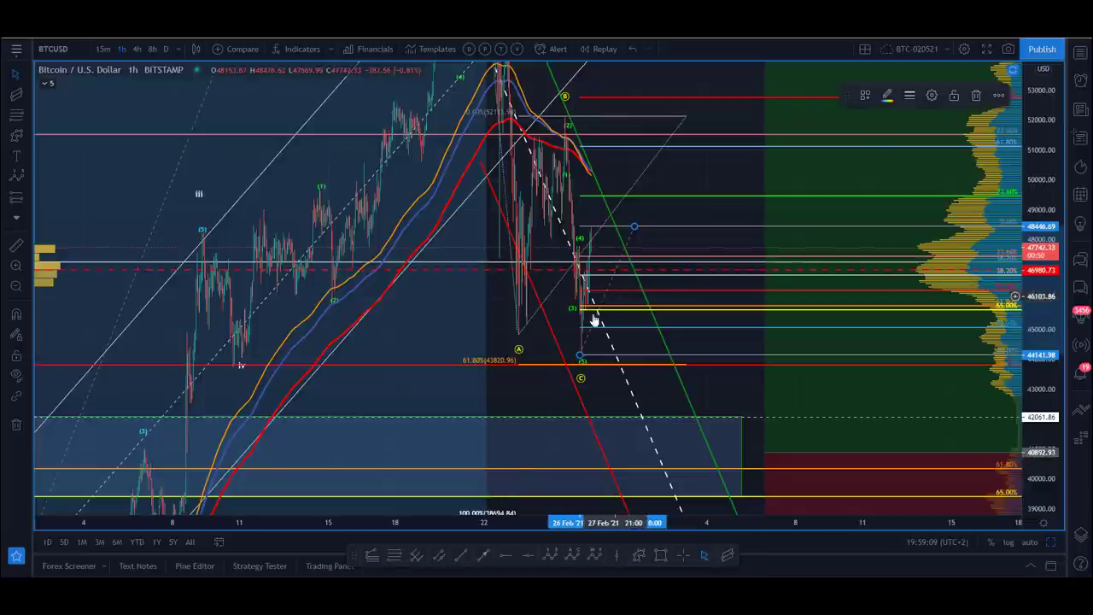
pyautogui.click(699, 183)
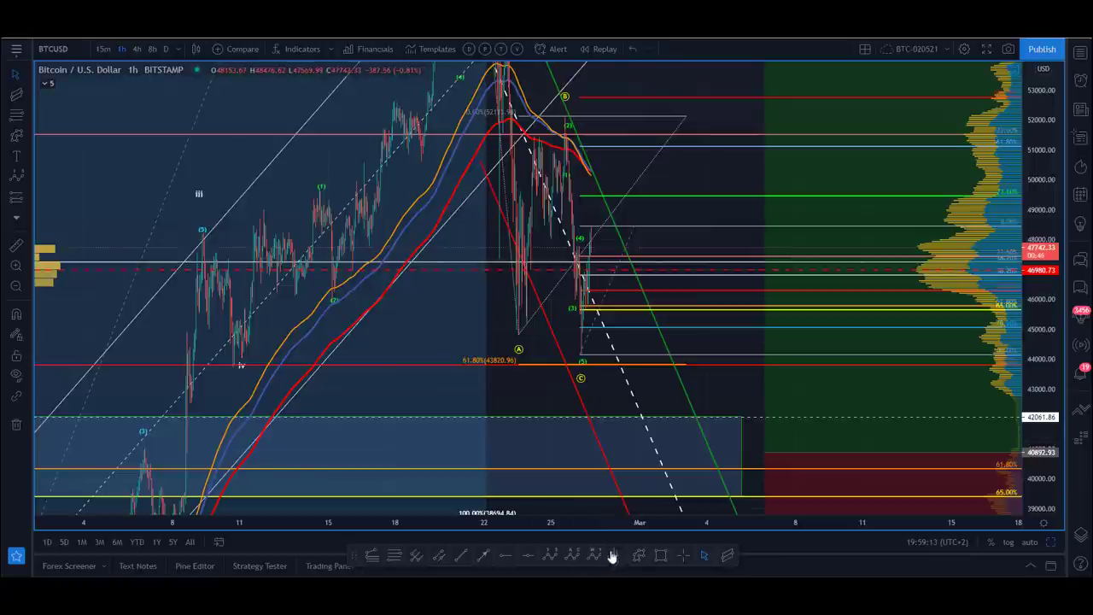
# Step: Sketch a zigzag path from the 26 Feb low to the rebound high, down near the 61.80% level and up to about 52800
pyautogui.click(640, 555)
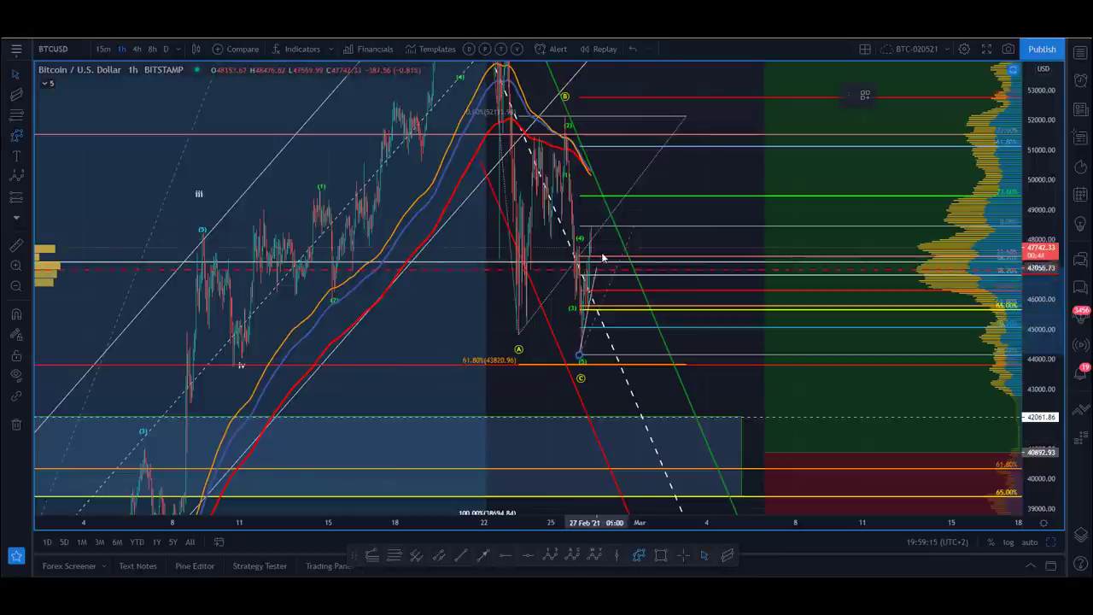
pyautogui.click(592, 229)
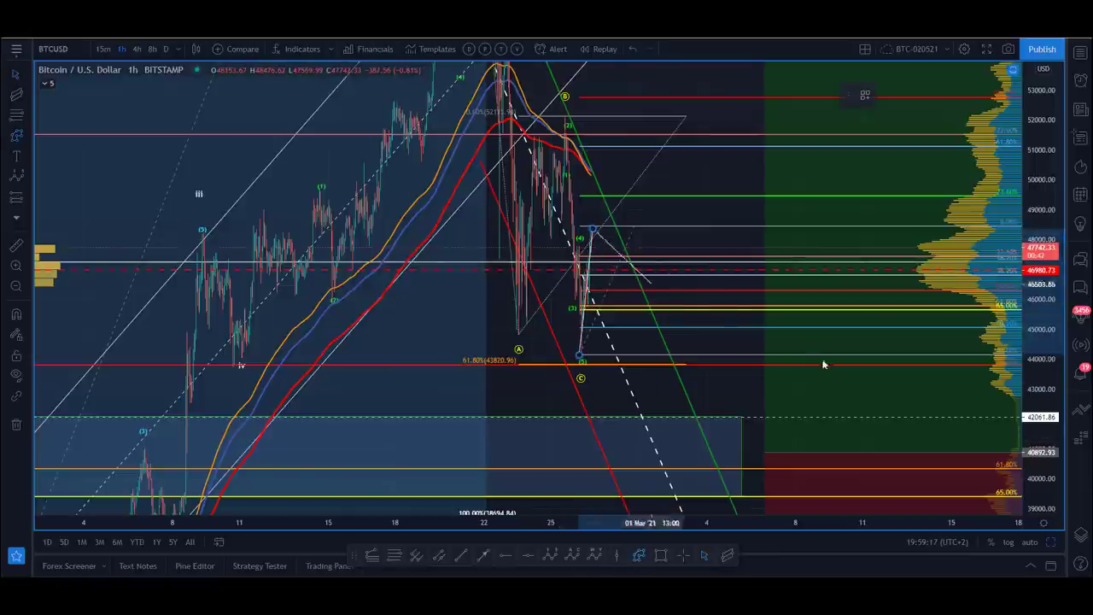
pyautogui.click(616, 306)
pyautogui.click(668, 95)
pyautogui.moveTo(616, 306)
pyautogui.mouseDown()
pyautogui.moveTo(670, 501)
pyautogui.moveTo(674, 473)
pyautogui.moveTo(620, 288)
pyautogui.moveTo(607, 310)
pyautogui.moveTo(623, 310)
pyautogui.mouseUp()
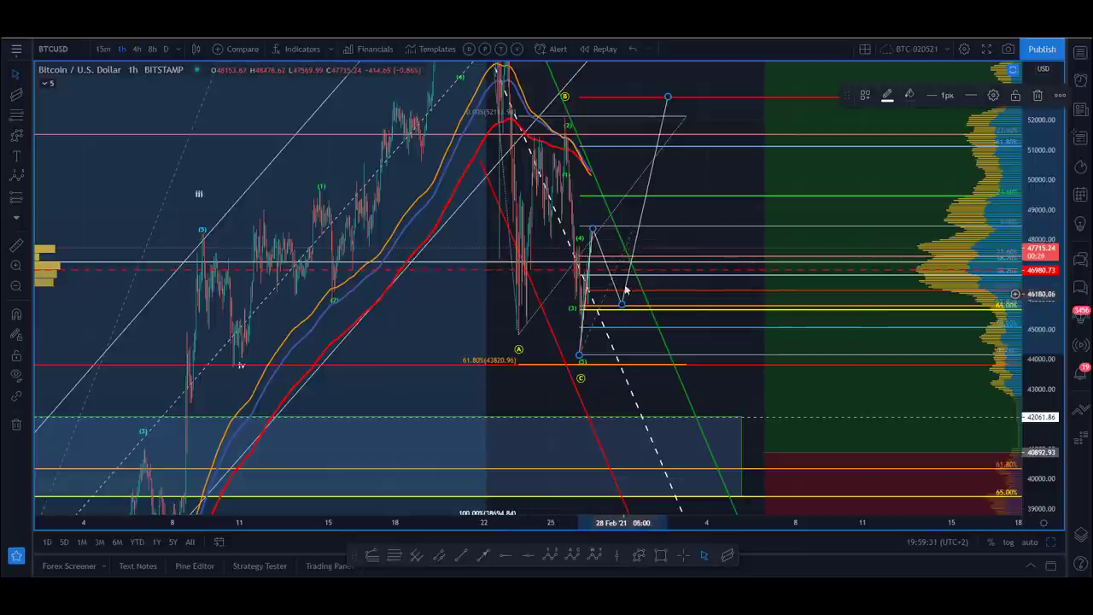
pyautogui.click(705, 165)
# Step: Try lower pullback points for the zigzag path, including about 45036, and return the point to the 61.80–65.00% retracement levels
pyautogui.moveTo(1040, 132); pyautogui.dragTo(1040, 214)
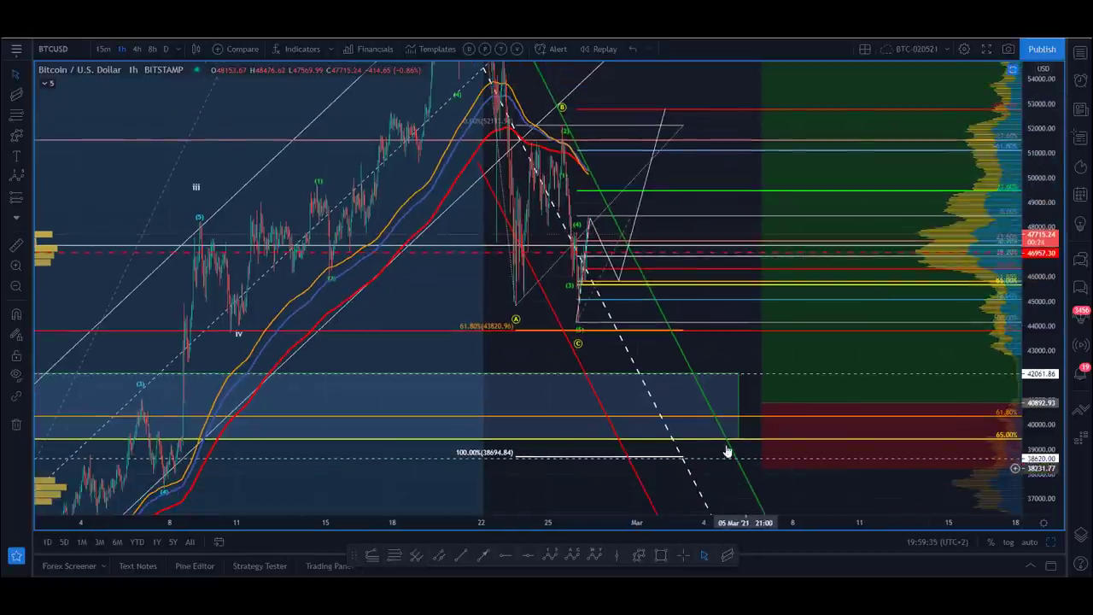
pyautogui.moveTo(621, 283)
pyautogui.mouseDown()
pyautogui.moveTo(614, 320)
pyautogui.moveTo(676, 468)
pyautogui.moveTo(566, 282)
pyautogui.moveTo(622, 325)
pyautogui.moveTo(609, 283)
pyautogui.moveTo(611, 293)
pyautogui.mouseUp()
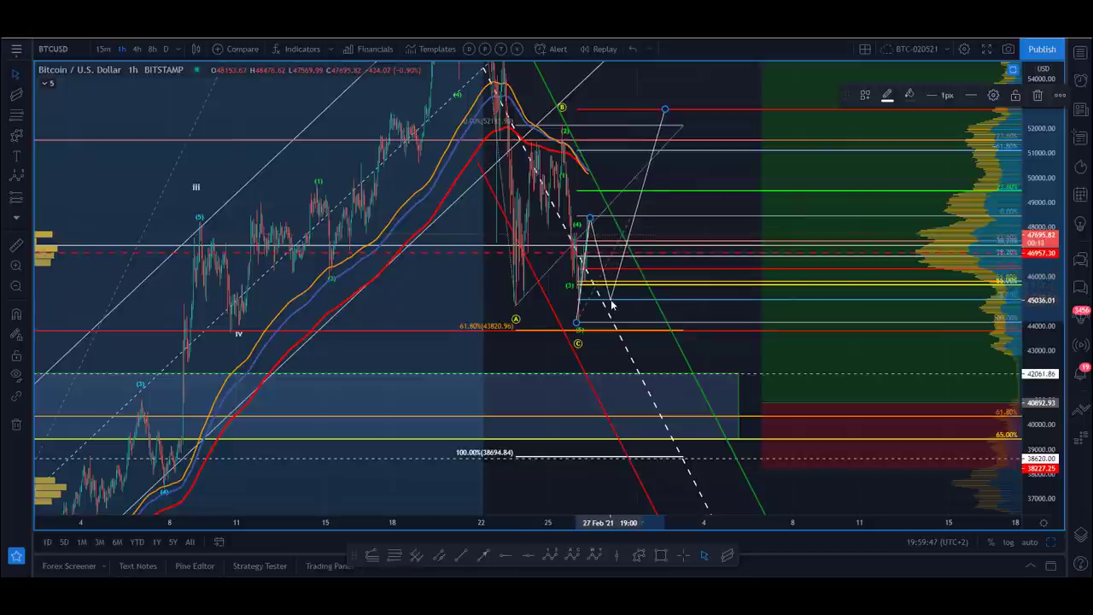
pyautogui.moveTo(612, 304); pyautogui.dragTo(668, 474)
pyautogui.moveTo(645, 377); pyautogui.dragTo(617, 287)
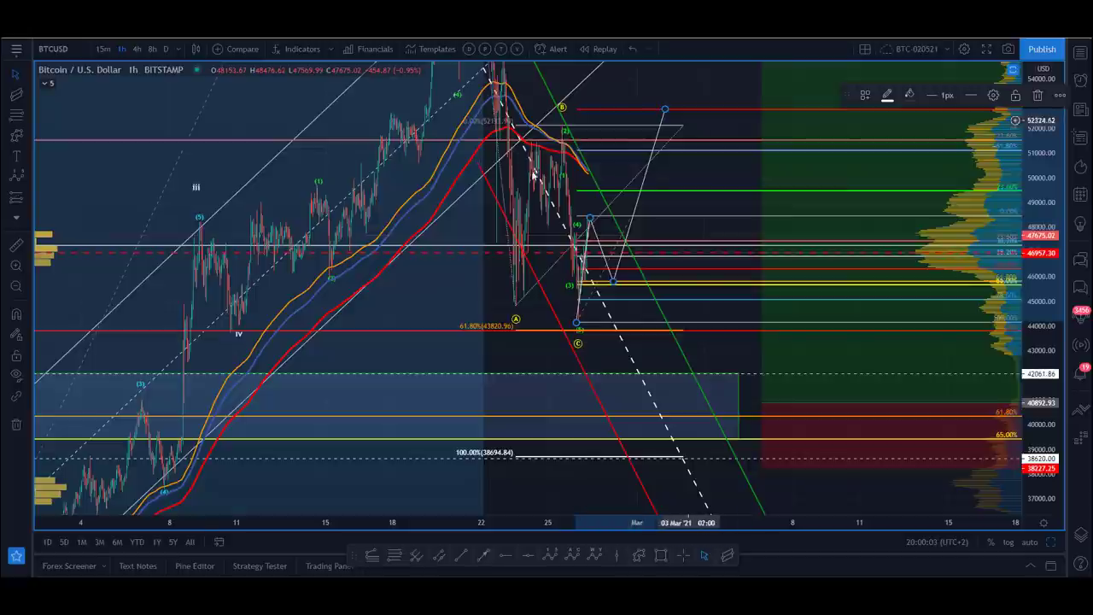
# Step: Delete the long position with its target at 65126.78
pyautogui.click(16, 287)
pyautogui.moveTo(427, 176); pyautogui.dragTo(97, 151)
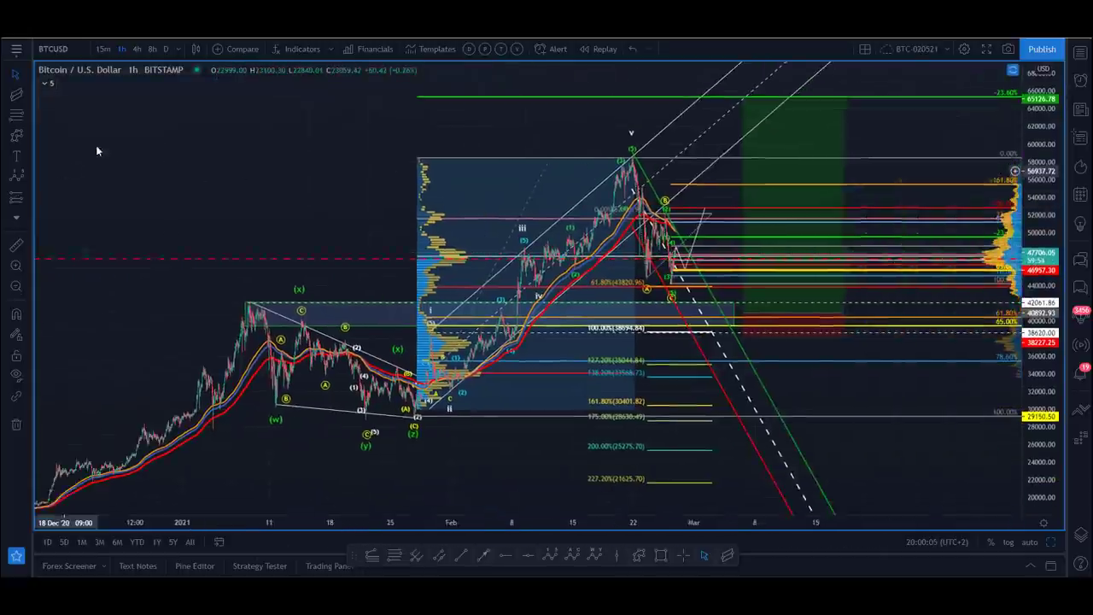
pyautogui.press('Delete')
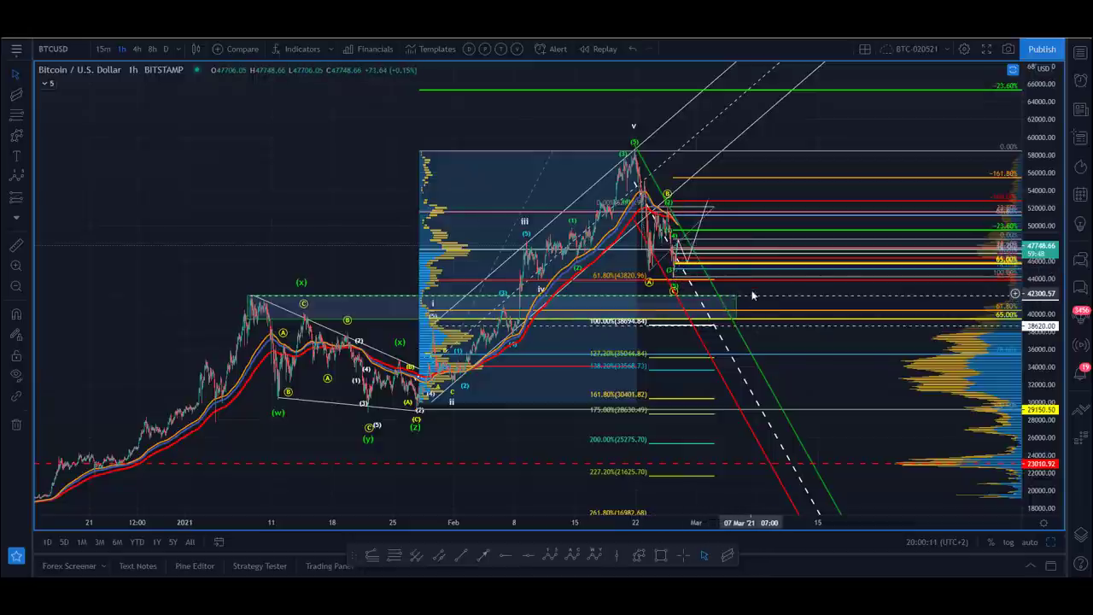
# Step: Delete the small Fibonacci retracement on the late-February rebound and the fixed-range volume profile over the February rally
pyautogui.click(730, 231)
pyautogui.press('Delete')
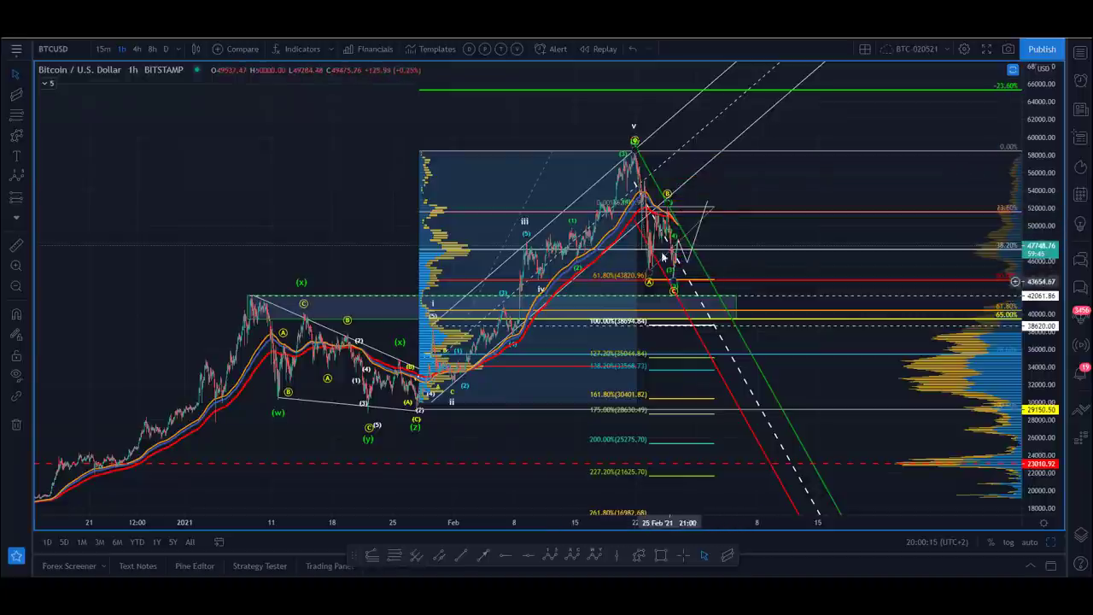
pyautogui.click(436, 245)
pyautogui.press('Delete')
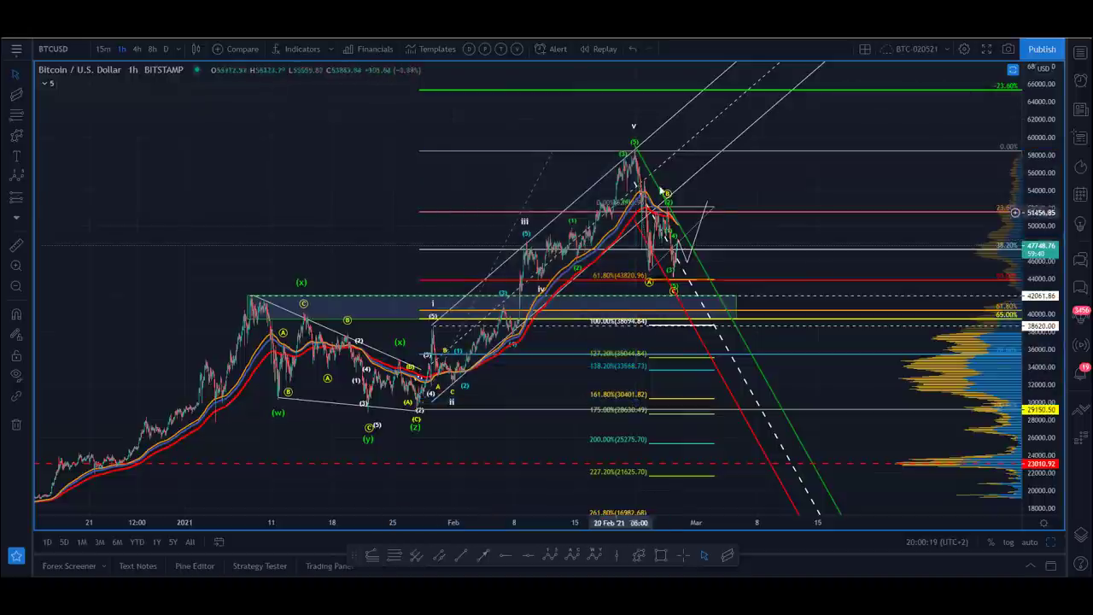
# Step: Bend the zigzag path's end down to the target rectangle's upper edge, shift its pullback point forward, and delete the path
pyautogui.click(708, 210)
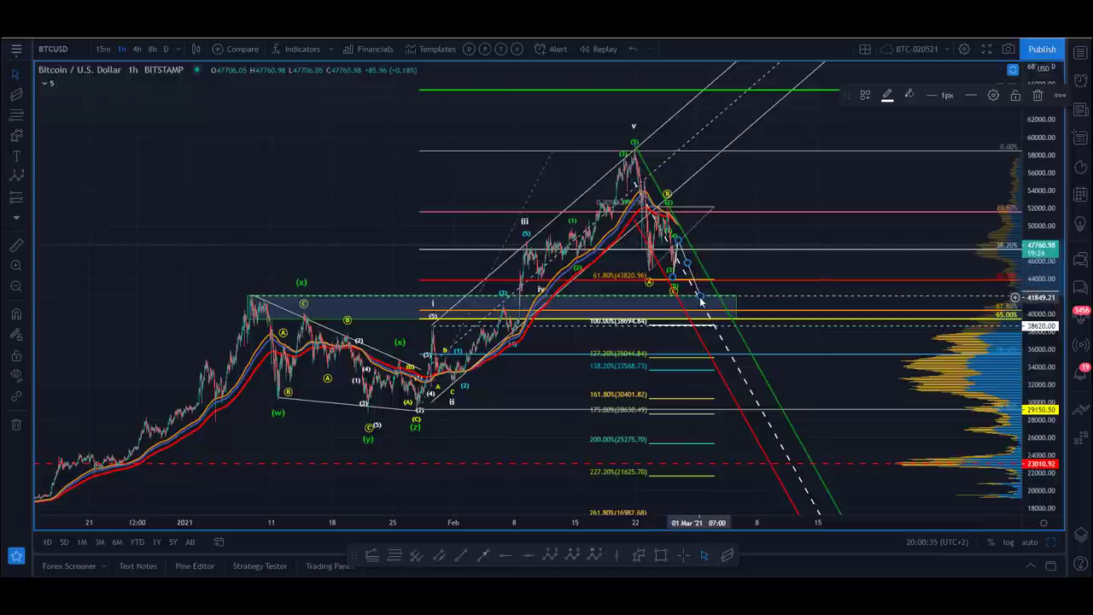
pyautogui.click(335, 143)
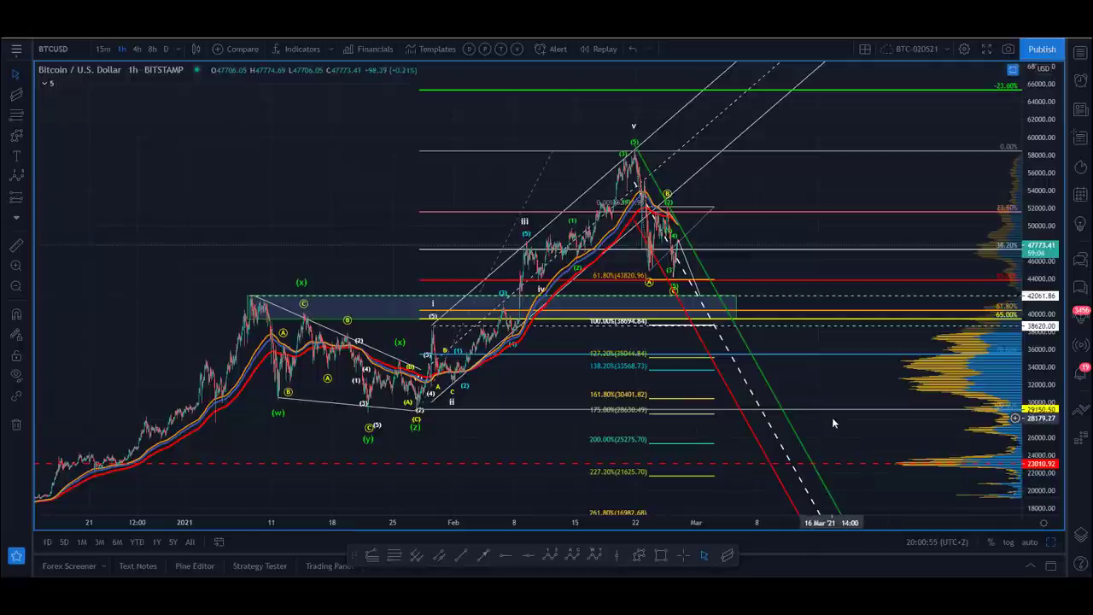
pyautogui.moveTo(688, 264); pyautogui.dragTo(753, 261)
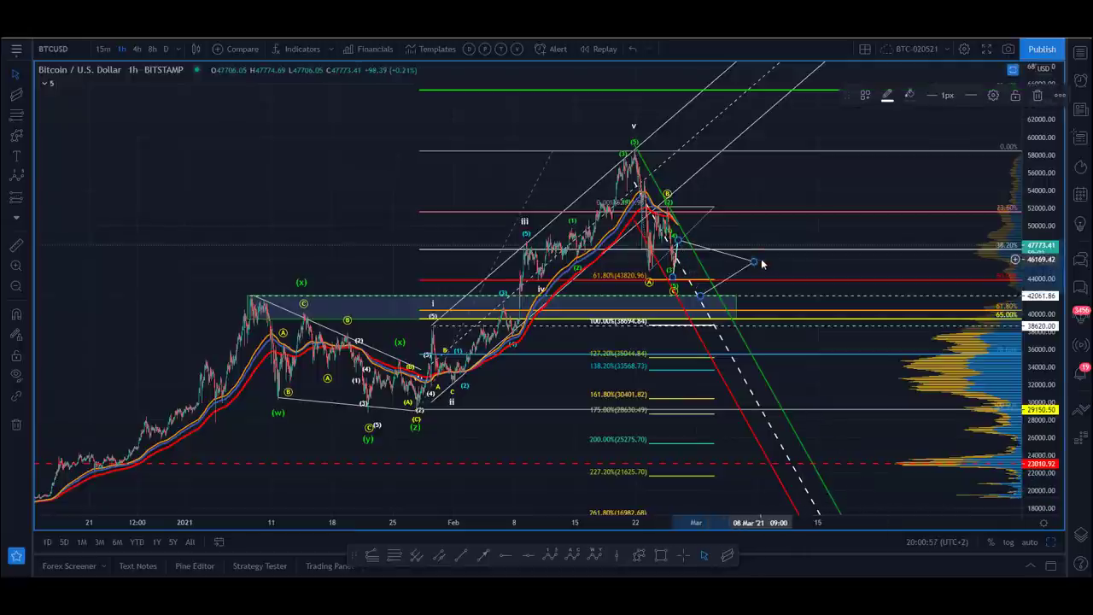
pyautogui.press('Delete')
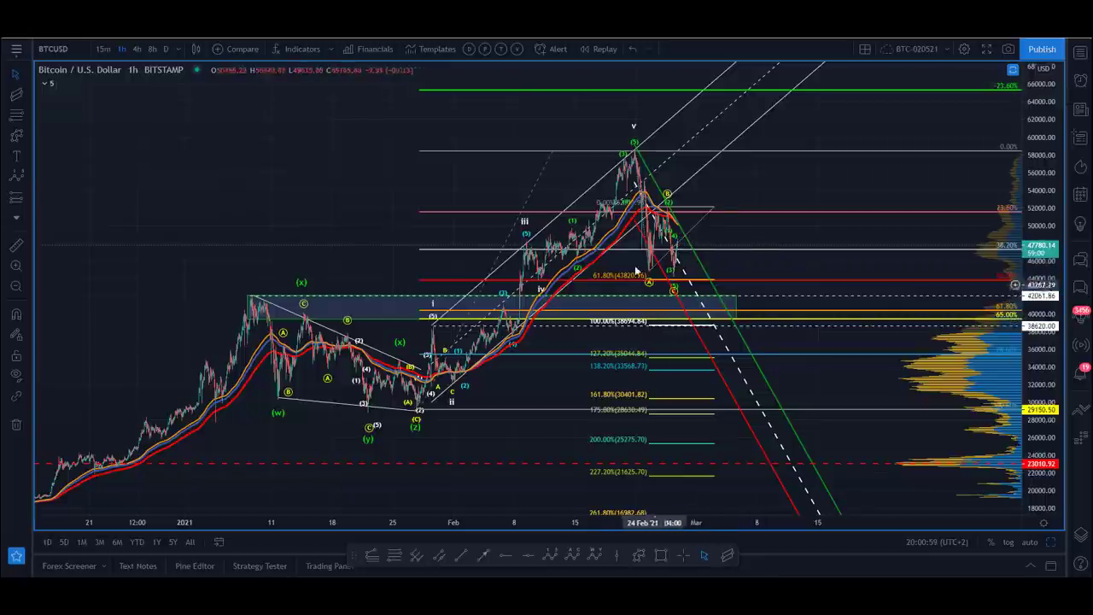
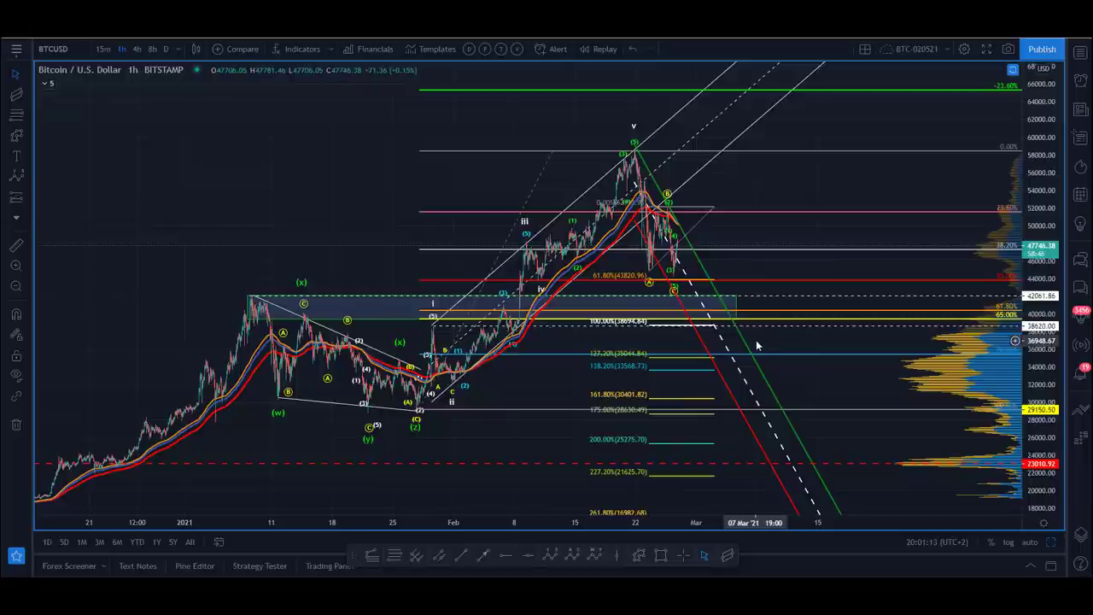
# Step: Delete the Fibonacci extension projected for wave C and the descending regression channel
pyautogui.click(714, 207)
pyautogui.press('Delete')
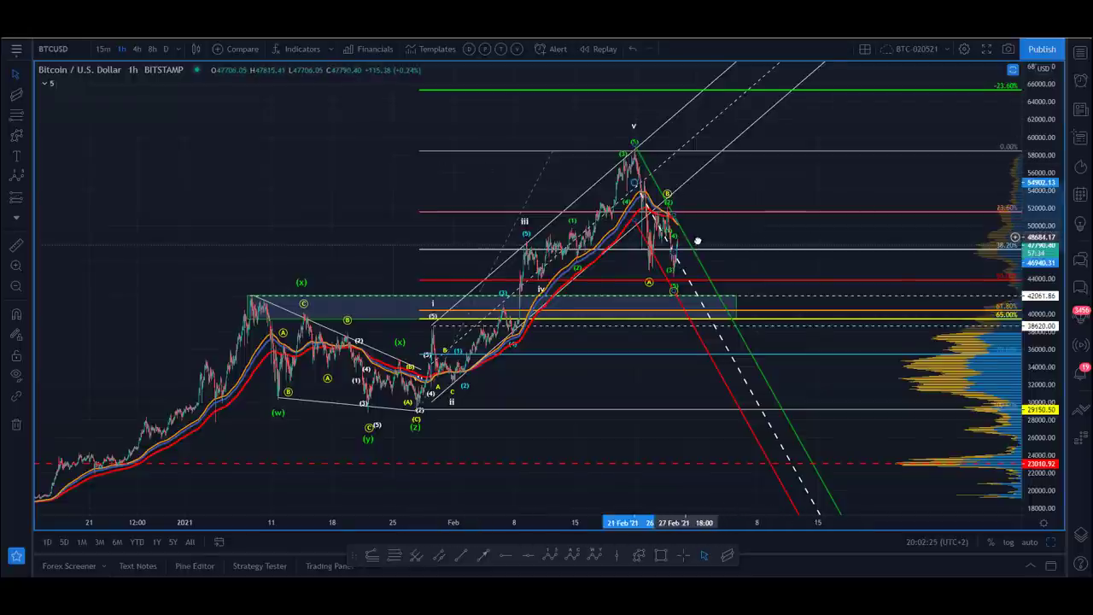
pyautogui.moveTo(694, 246); pyautogui.dragTo(704, 248)
pyautogui.press('Delete')
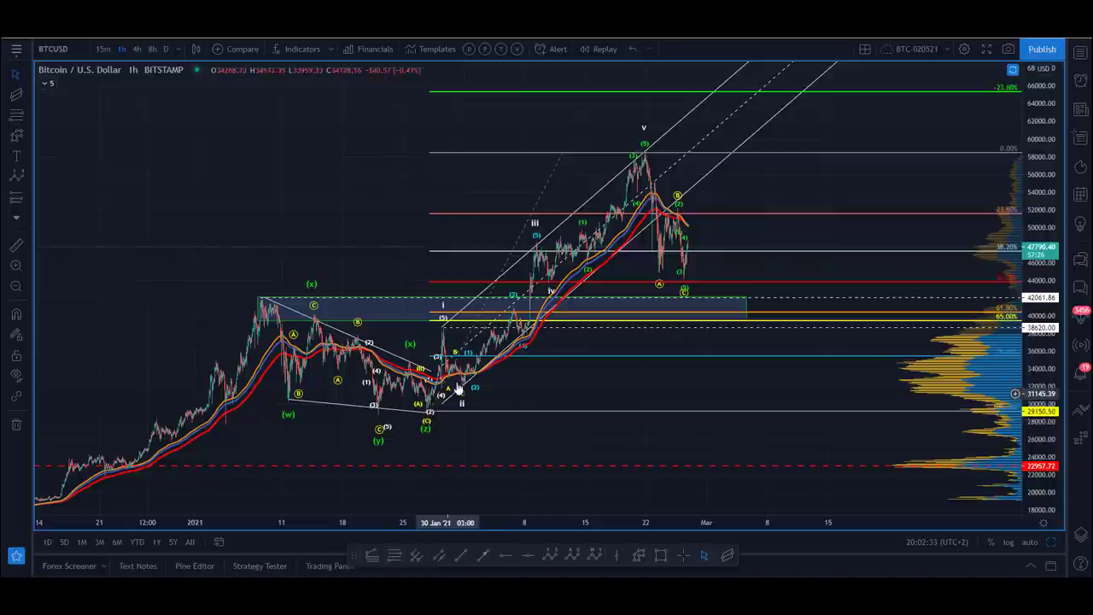
pyautogui.click(640, 557)
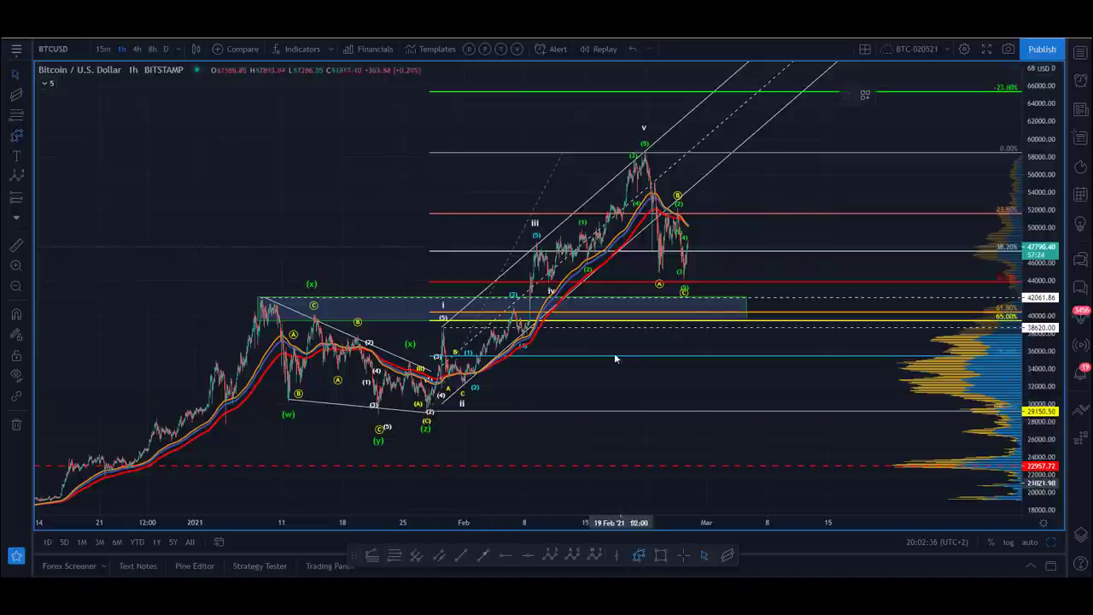
pyautogui.click(405, 430)
pyautogui.click(427, 310)
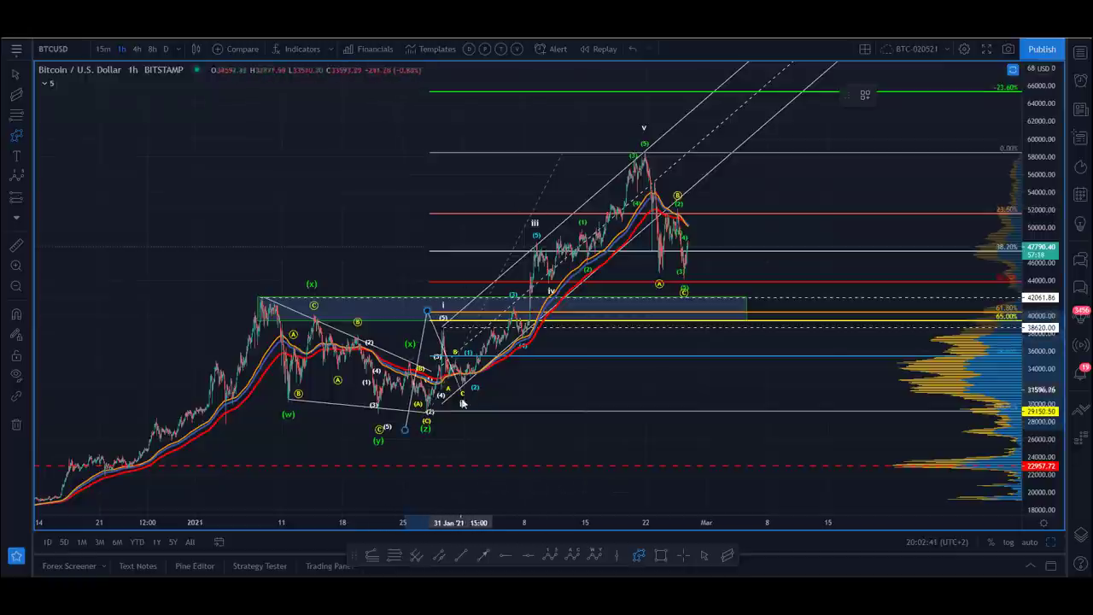
pyautogui.click(461, 399)
pyautogui.click(645, 145)
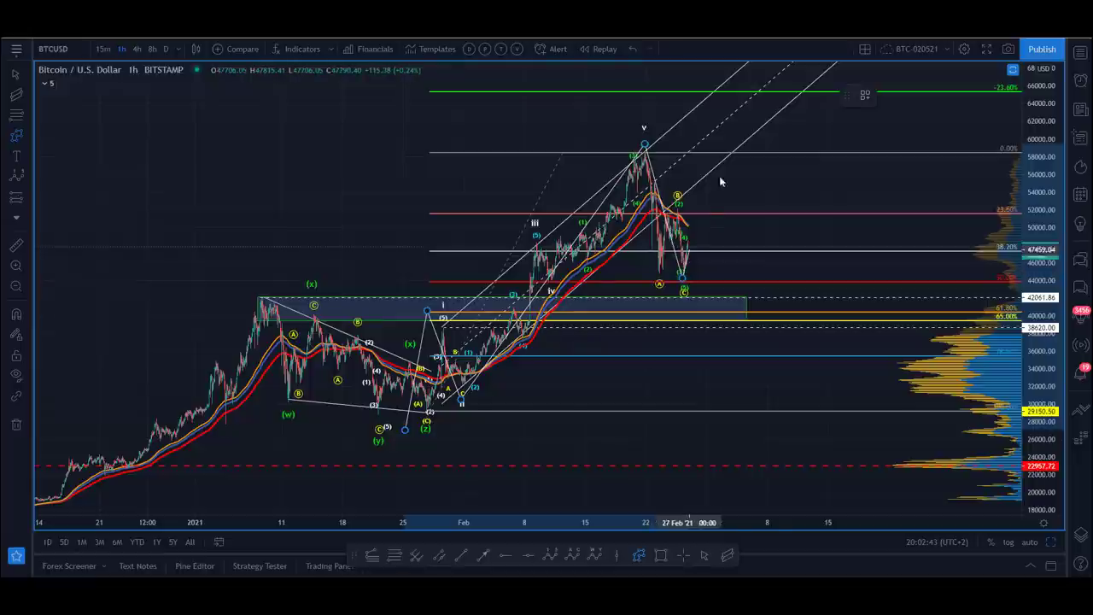
pyautogui.click(681, 277)
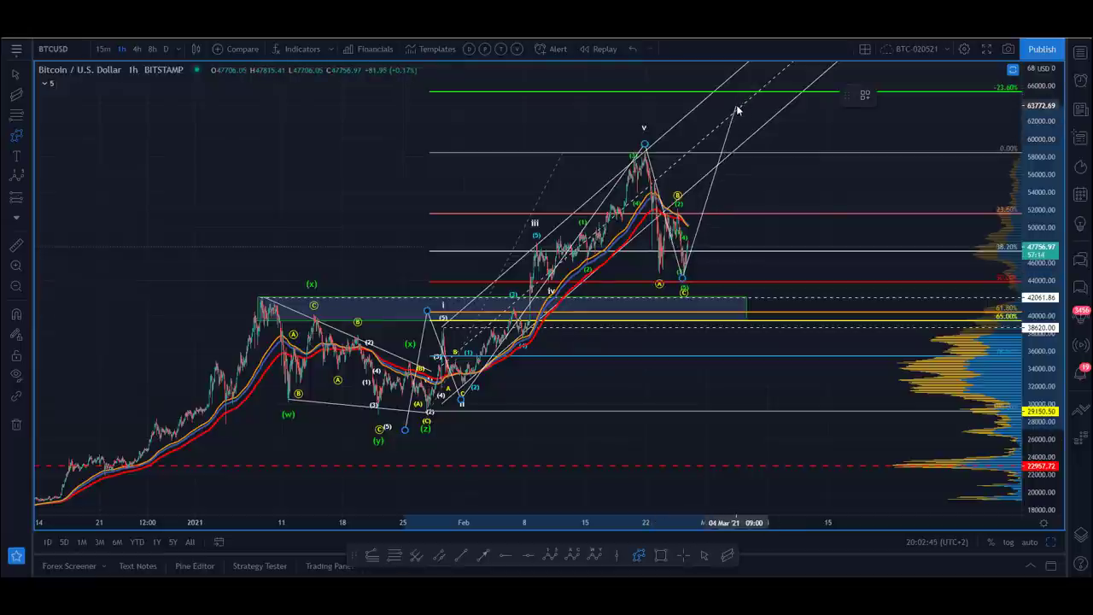
pyautogui.press('Escape')
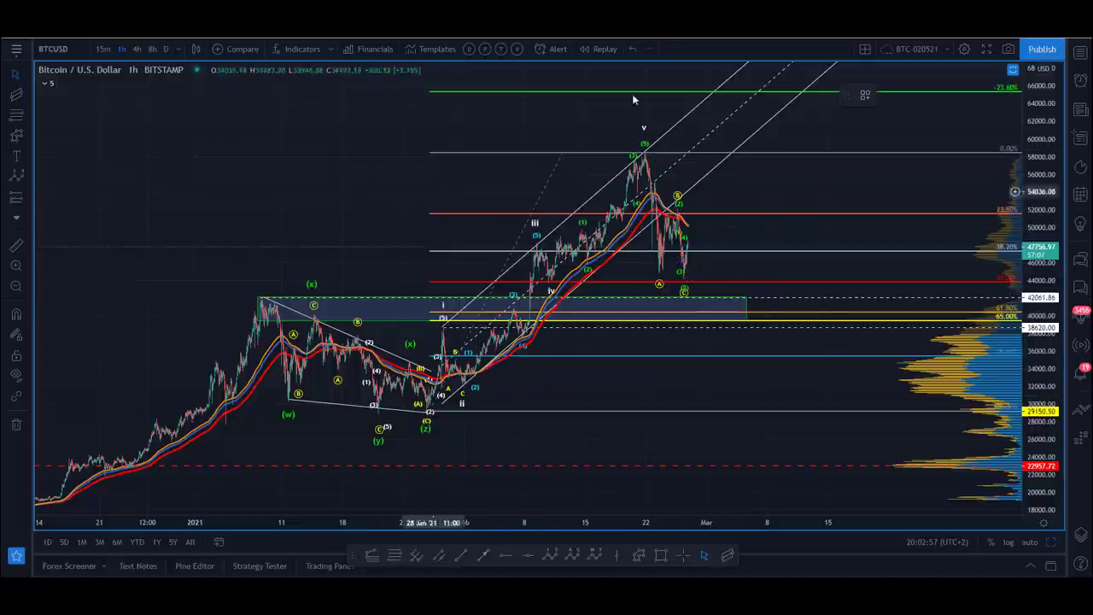
# Step: Draw an arrow from about 44493 beside the wave C low up to about 65000, at the -23.60% Fibonacci level
pyautogui.moveTo(373, 184); pyautogui.dragTo(345, 190)
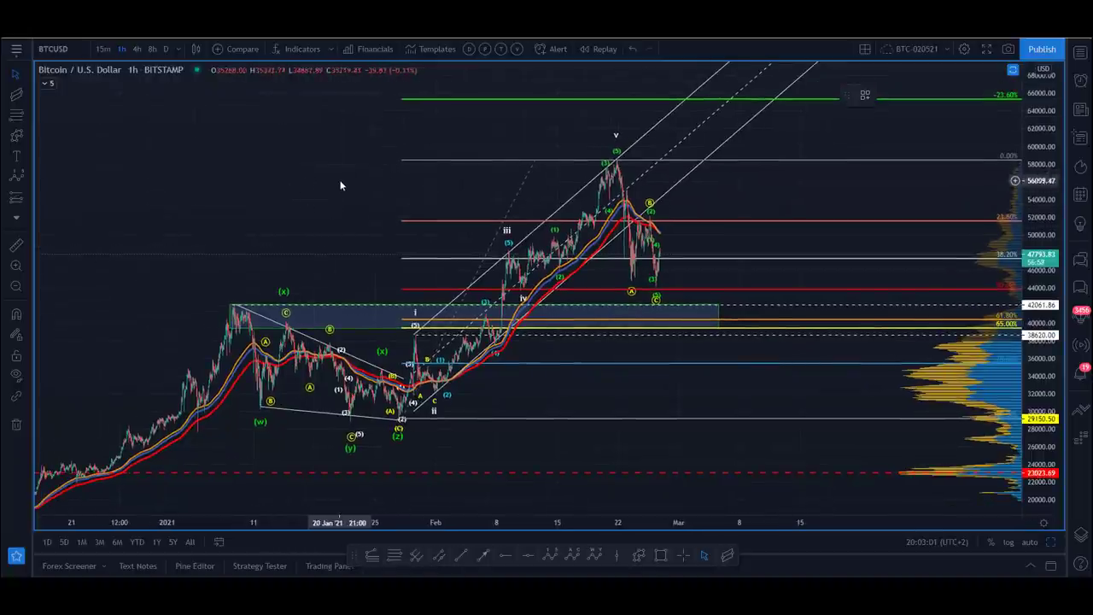
pyautogui.click(483, 554)
pyautogui.click(664, 282)
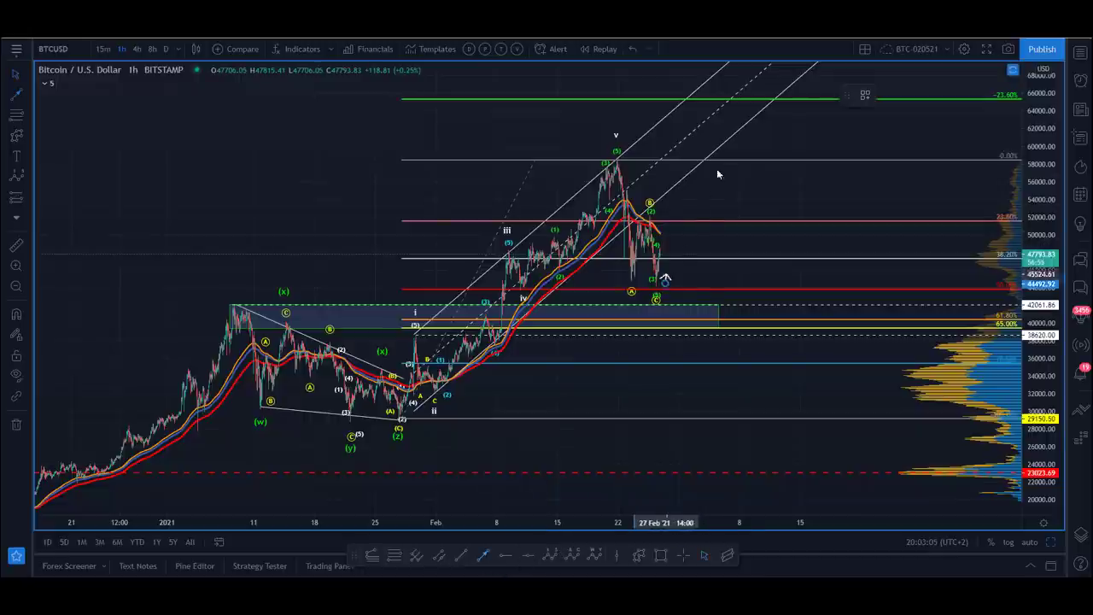
pyautogui.click(735, 105)
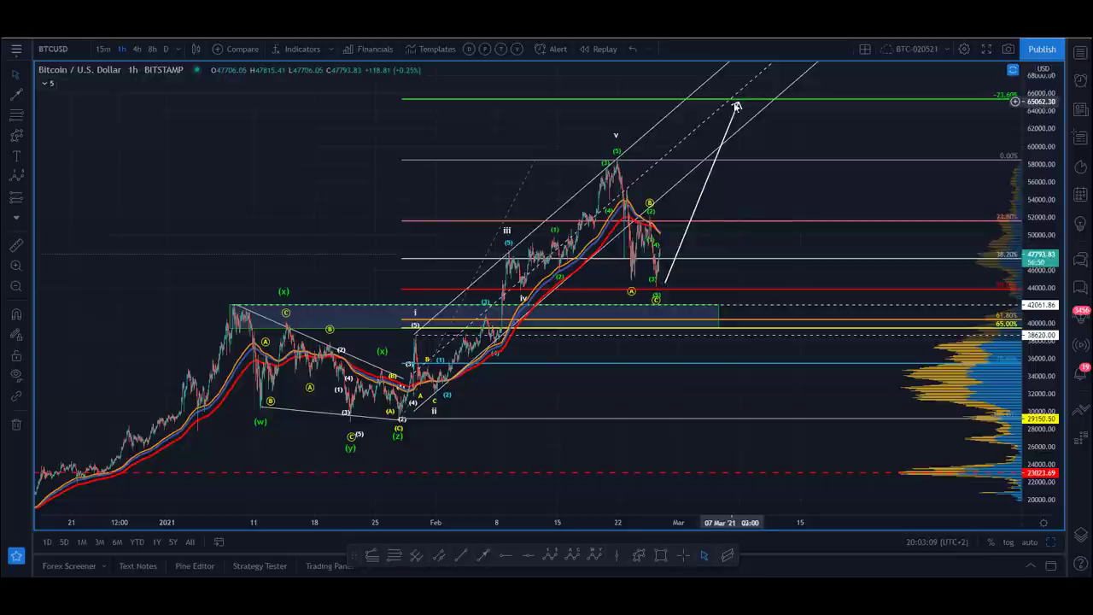
# Step: Fine-tune the projection arrow to run from about 44106 beside the wave C low to the -23.60% level around 7 March 2021
pyautogui.moveTo(234, 152); pyautogui.dragTo(230, 156)
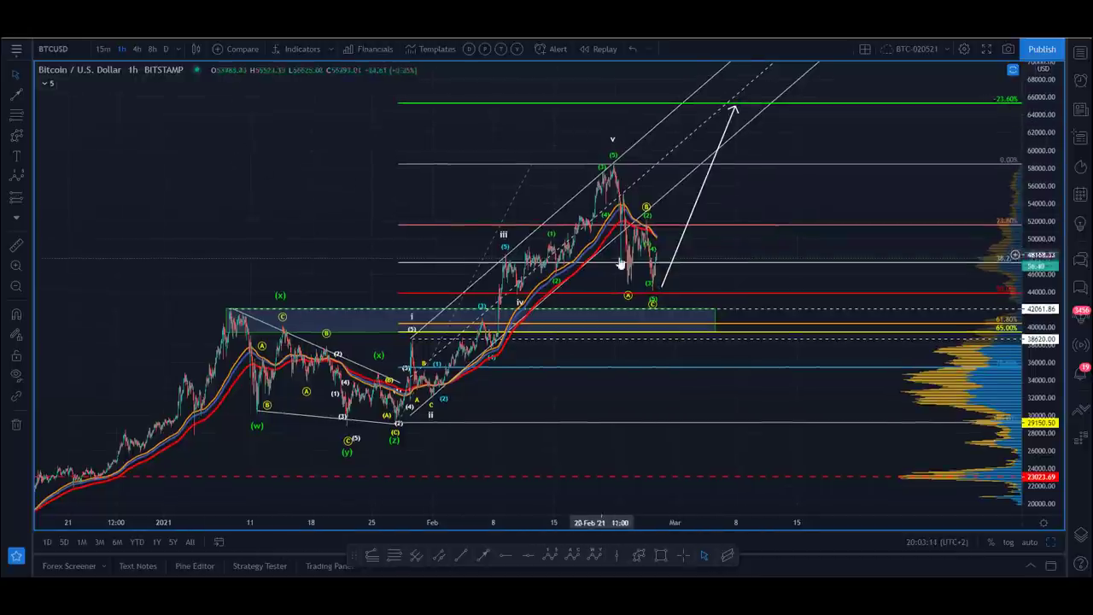
pyautogui.click(660, 286)
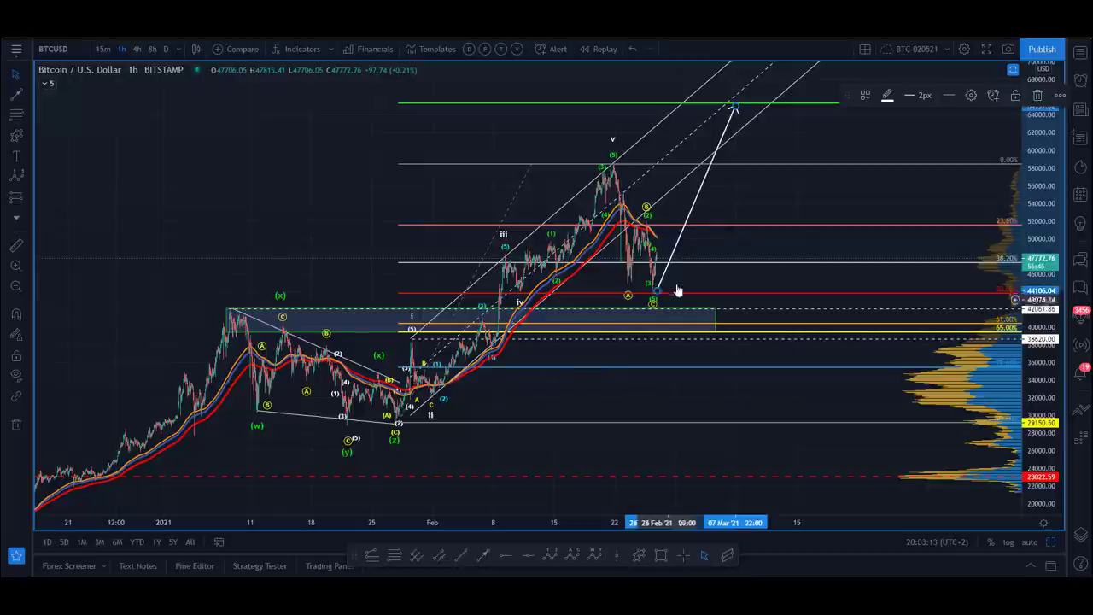
pyautogui.moveTo(736, 106); pyautogui.dragTo(741, 105)
pyautogui.click(613, 141)
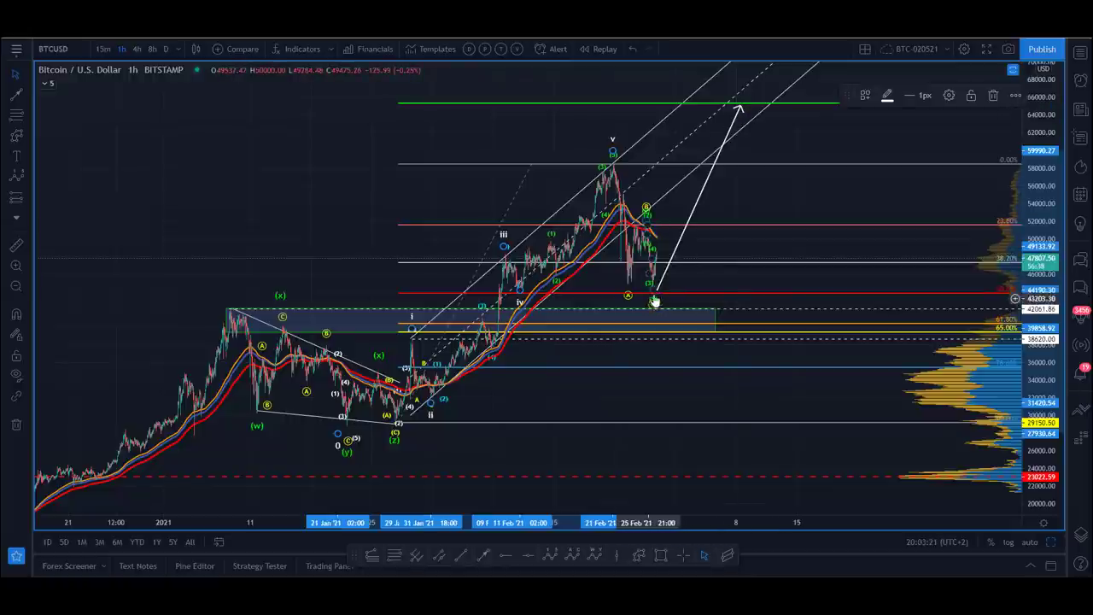
pyautogui.moveTo(739, 108)
pyautogui.mouseDown()
pyautogui.moveTo(657, 245)
pyautogui.moveTo(729, 104)
pyautogui.mouseUp()
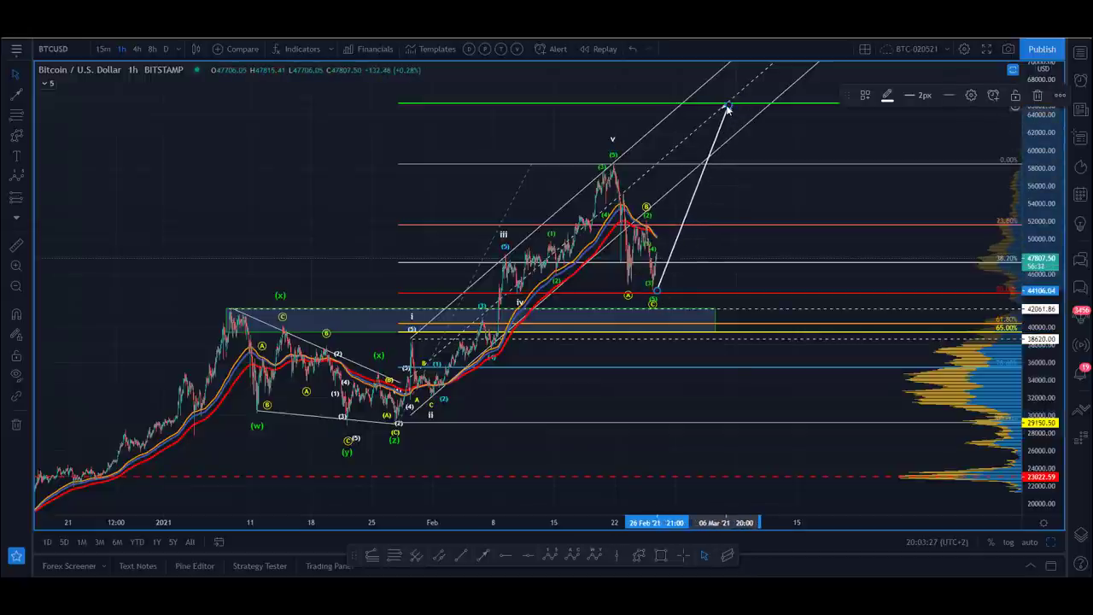
pyautogui.click(336, 183)
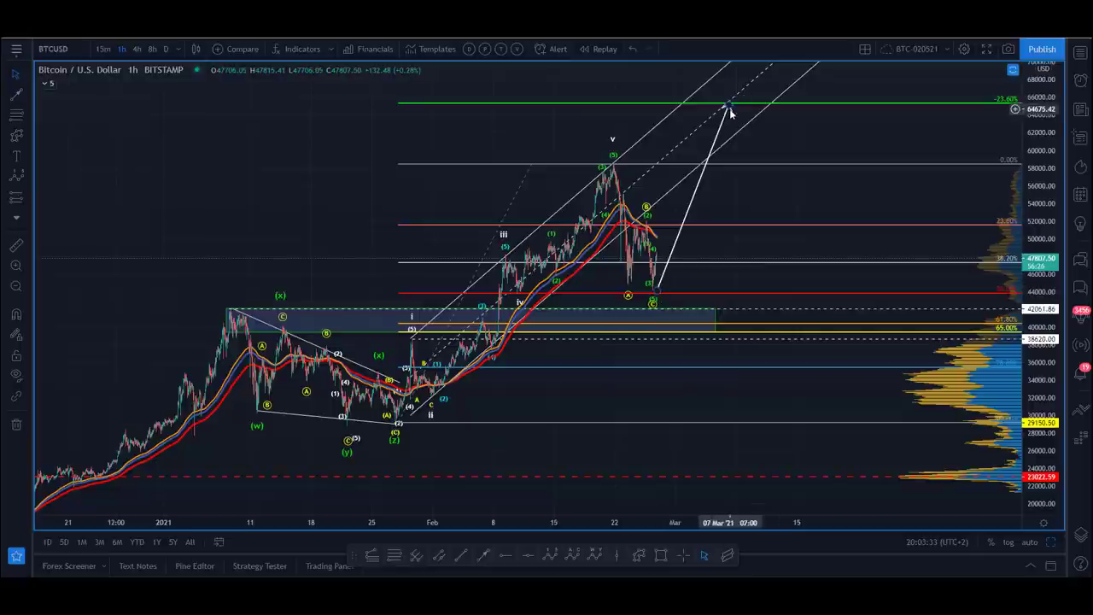
pyautogui.moveTo(730, 108)
pyautogui.mouseDown()
pyautogui.moveTo(664, 170)
pyautogui.moveTo(632, 164)
pyautogui.moveTo(642, 209)
pyautogui.moveTo(732, 103)
pyautogui.mouseUp()
pyautogui.moveTo(662, 134); pyautogui.dragTo(729, 105)
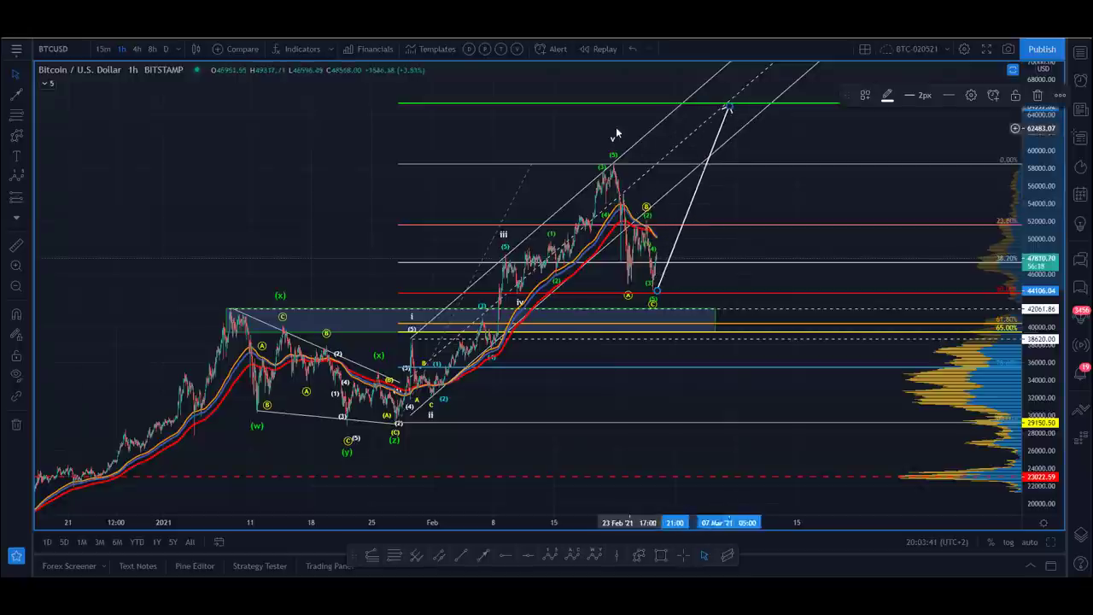
pyautogui.click(619, 129)
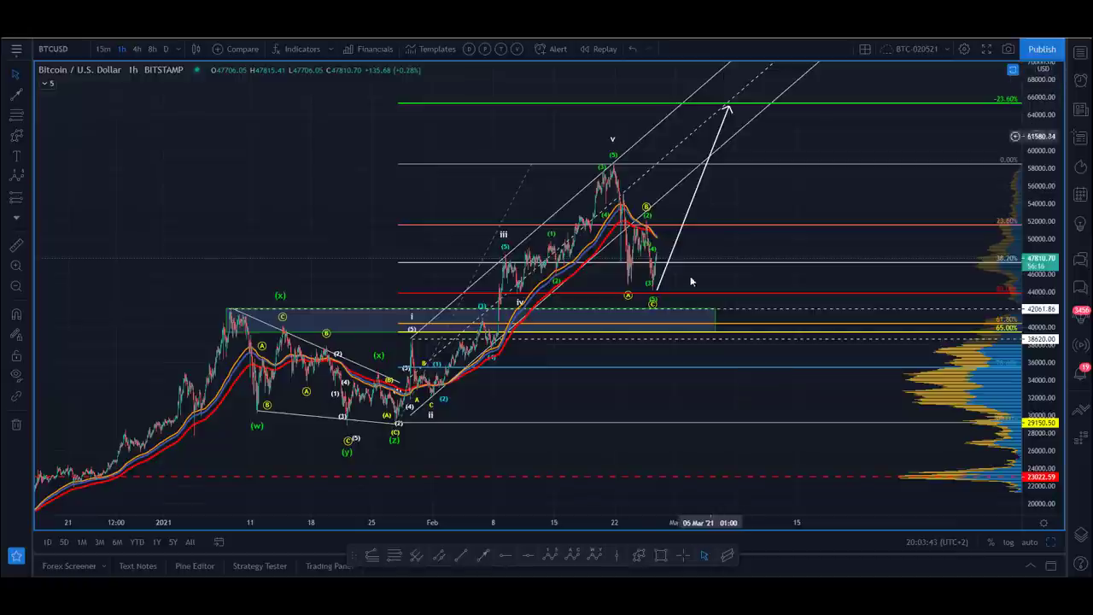
pyautogui.moveTo(727, 111)
pyautogui.mouseDown()
pyautogui.moveTo(727, 146)
pyautogui.moveTo(702, 154)
pyautogui.moveTo(736, 111)
pyautogui.mouseUp()
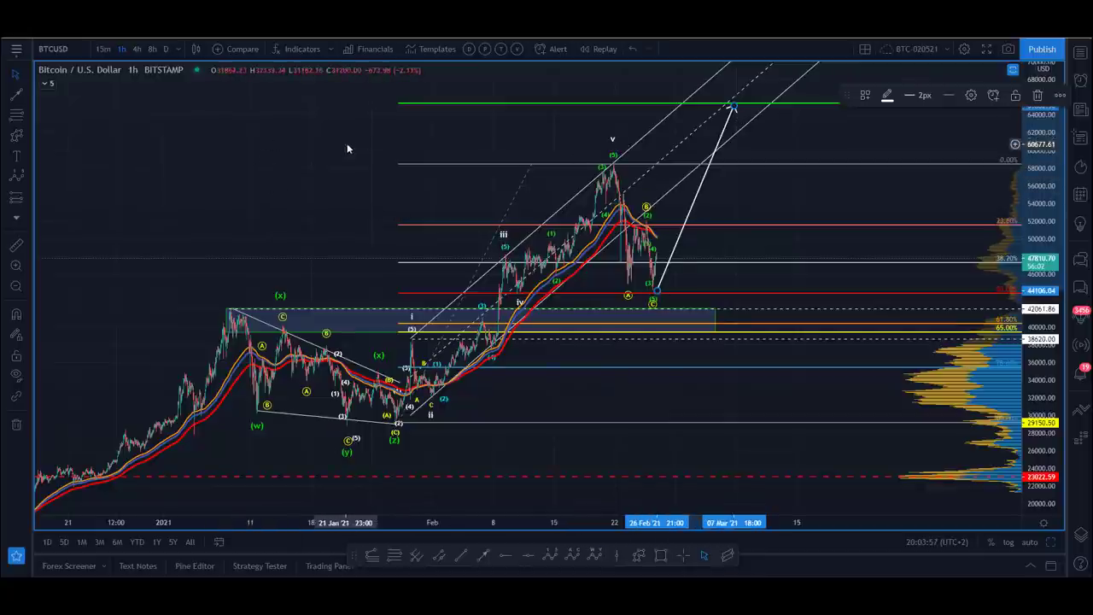
pyautogui.moveTo(733, 105)
pyautogui.mouseDown()
pyautogui.moveTo(707, 110)
pyautogui.moveTo(730, 103)
pyautogui.mouseUp()
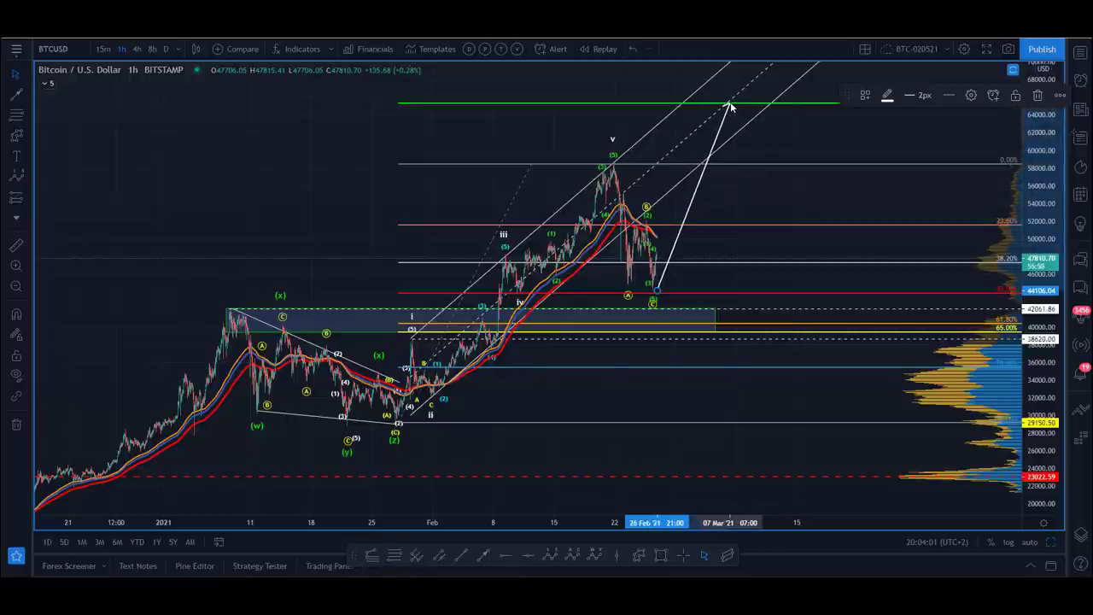
pyautogui.moveTo(405, 146); pyautogui.dragTo(406, 143)
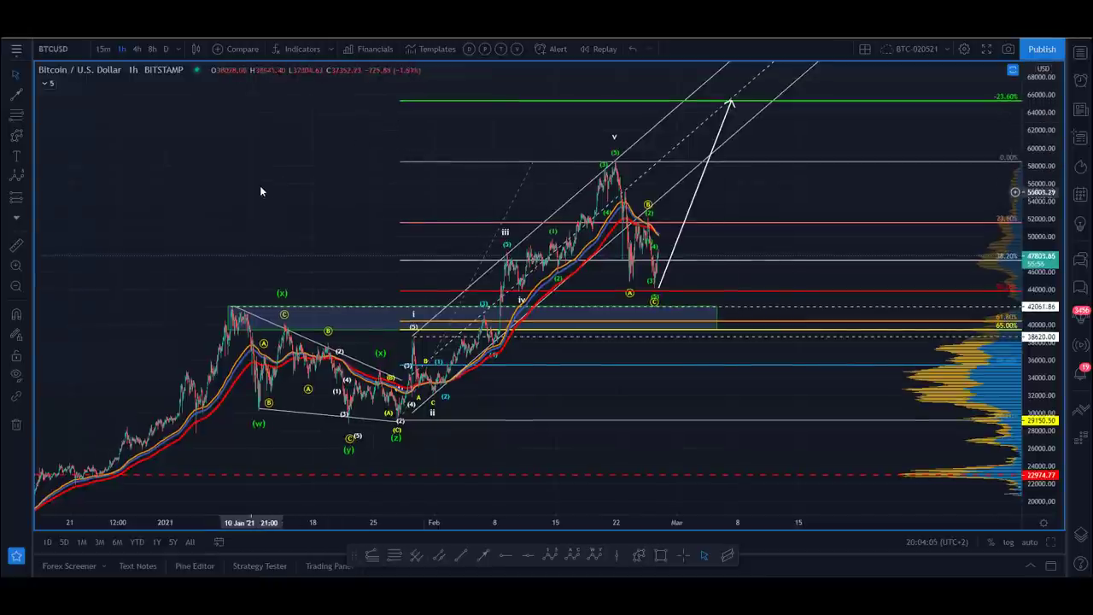
# Step: Delete the projection arrow, the large Fibonacci retracement and the ascending parallel channel
pyautogui.click(694, 206)
pyautogui.press('Delete')
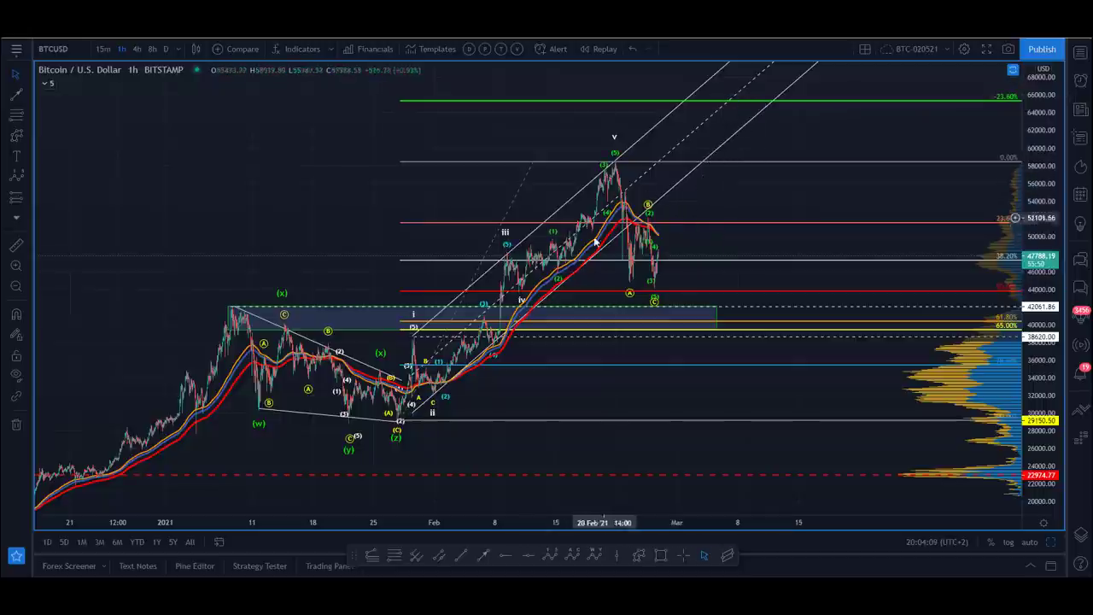
pyautogui.moveTo(285, 206); pyautogui.dragTo(316, 201)
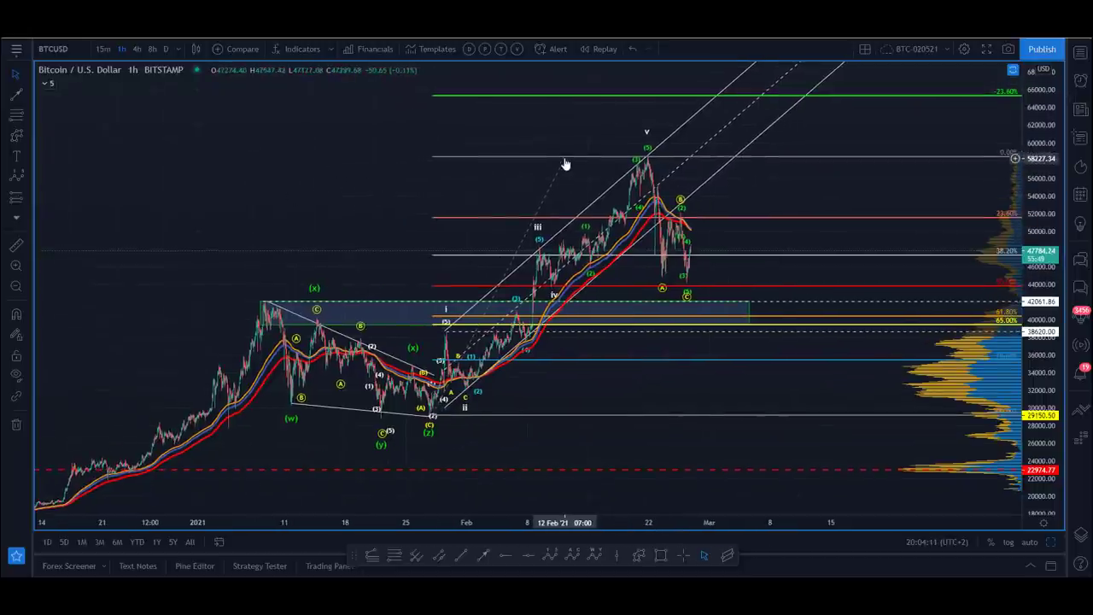
pyautogui.click(565, 159)
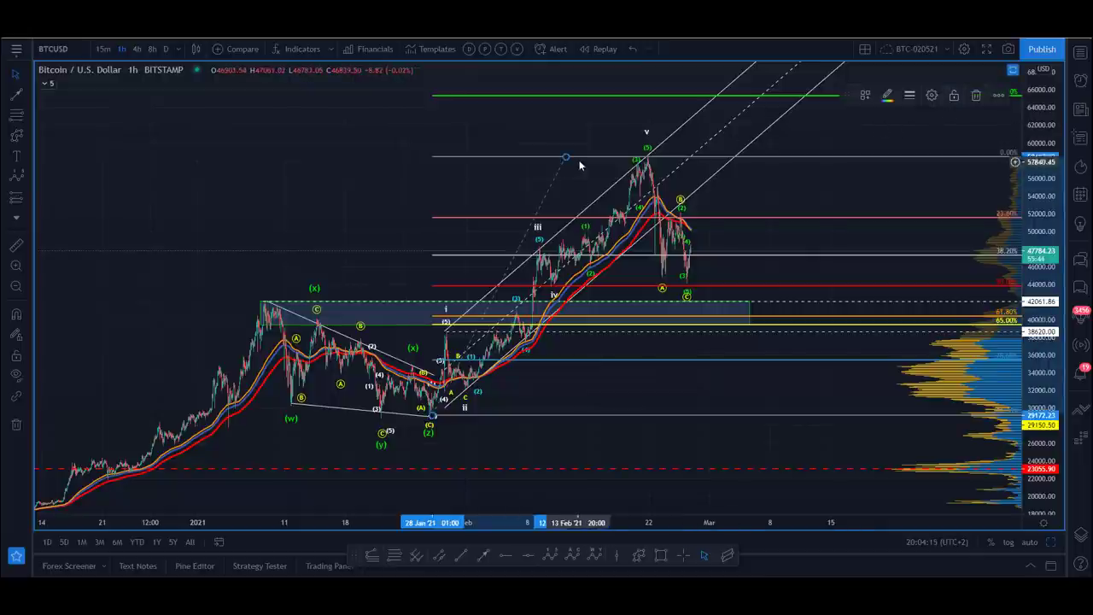
pyautogui.press('Delete')
pyautogui.click(690, 128)
pyautogui.press('Delete')
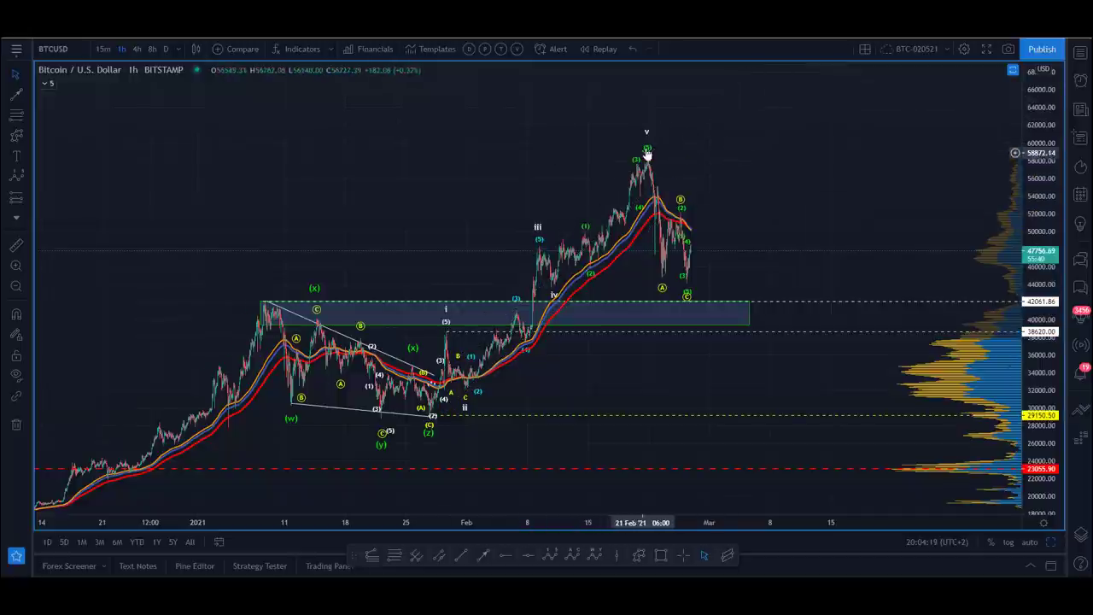
# Step: Switch the chart to the 8h timeframe and a logarithmic price scale, showing the advance since the March 2020 low
pyautogui.moveTo(395, 181); pyautogui.dragTo(415, 168)
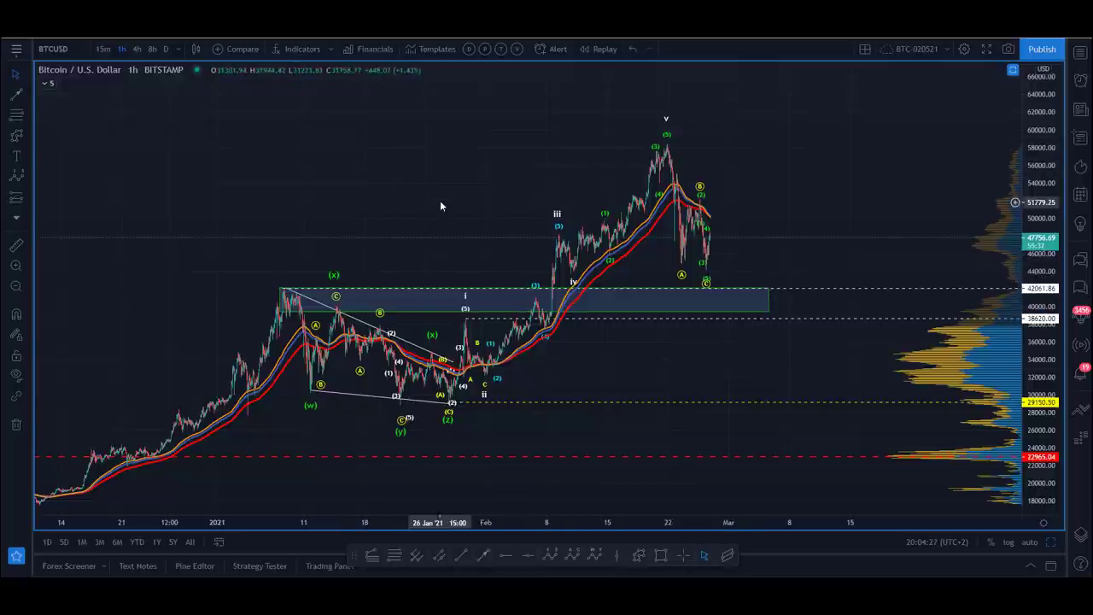
pyautogui.click(136, 49)
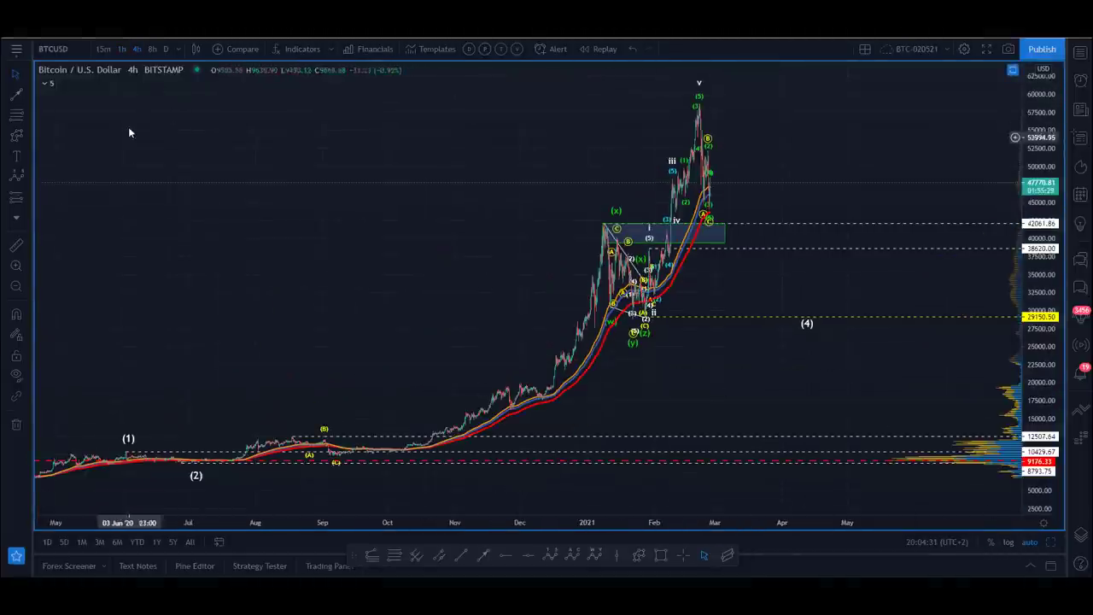
pyautogui.click(151, 49)
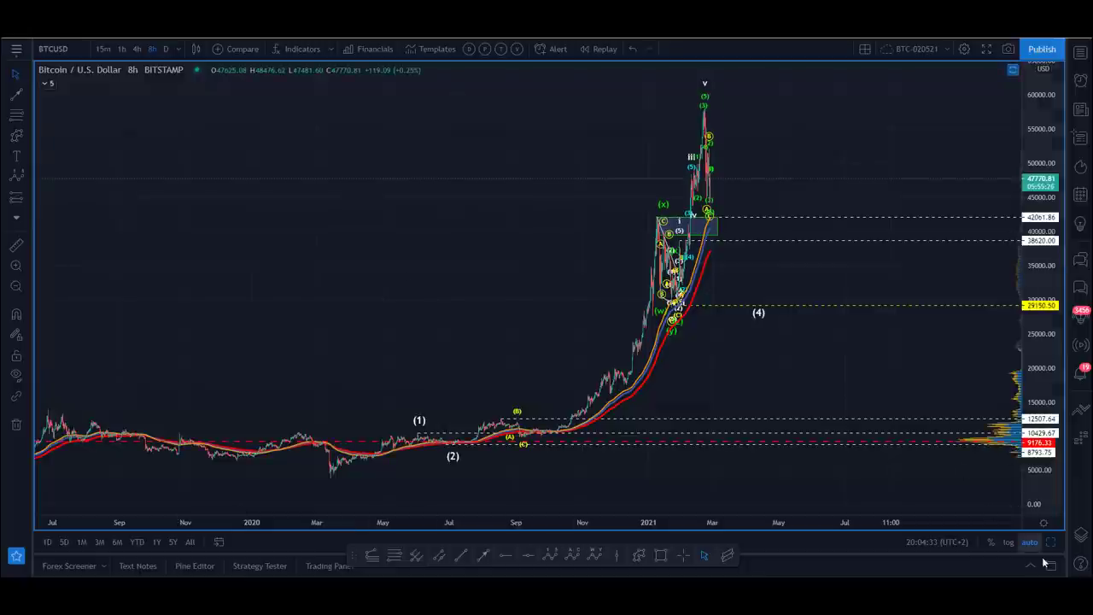
pyautogui.click(1008, 541)
pyautogui.moveTo(403, 234); pyautogui.dragTo(370, 237)
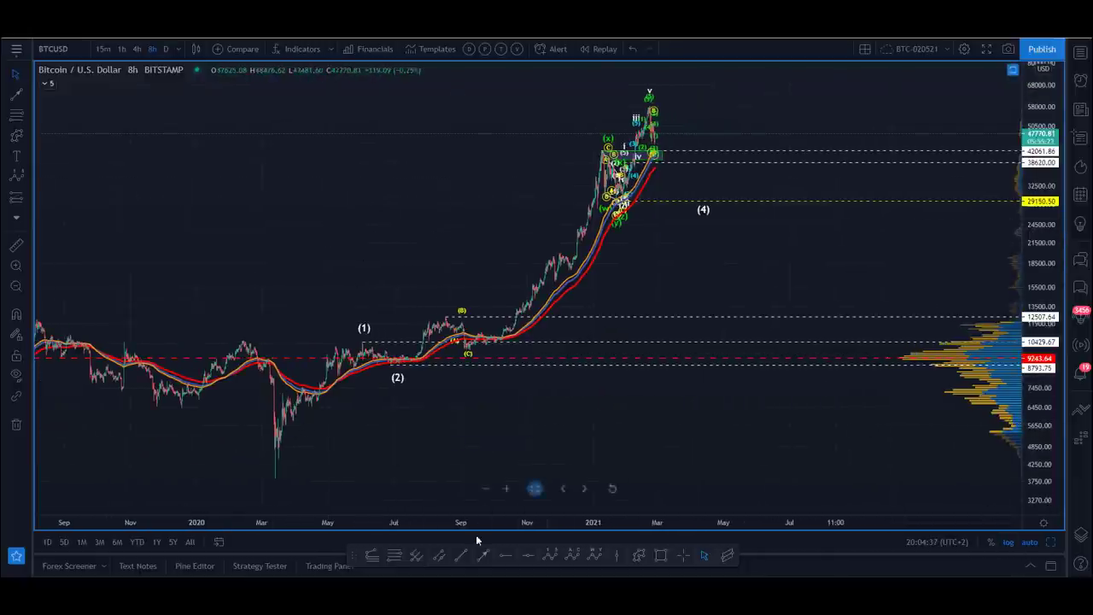
pyautogui.moveTo(478, 525); pyautogui.dragTo(346, 531)
pyautogui.moveTo(275, 210); pyautogui.dragTo(434, 246)
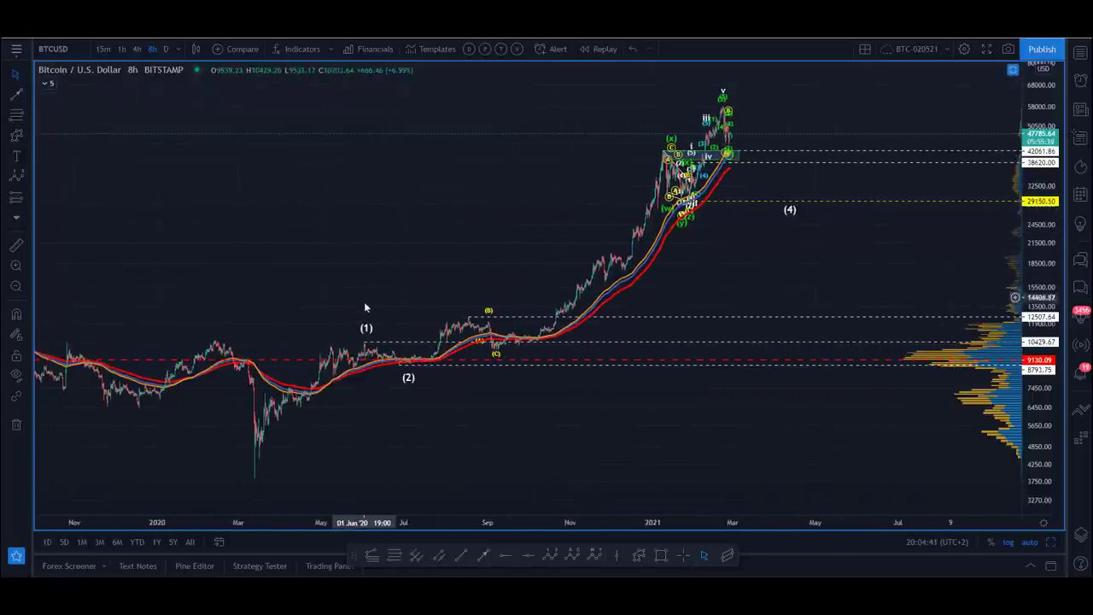
# Step: Move the impulse's wave (1) to the August 2020 high at about 12454 and wave (2) below the September 2020 low at about 9116
pyautogui.click(365, 329)
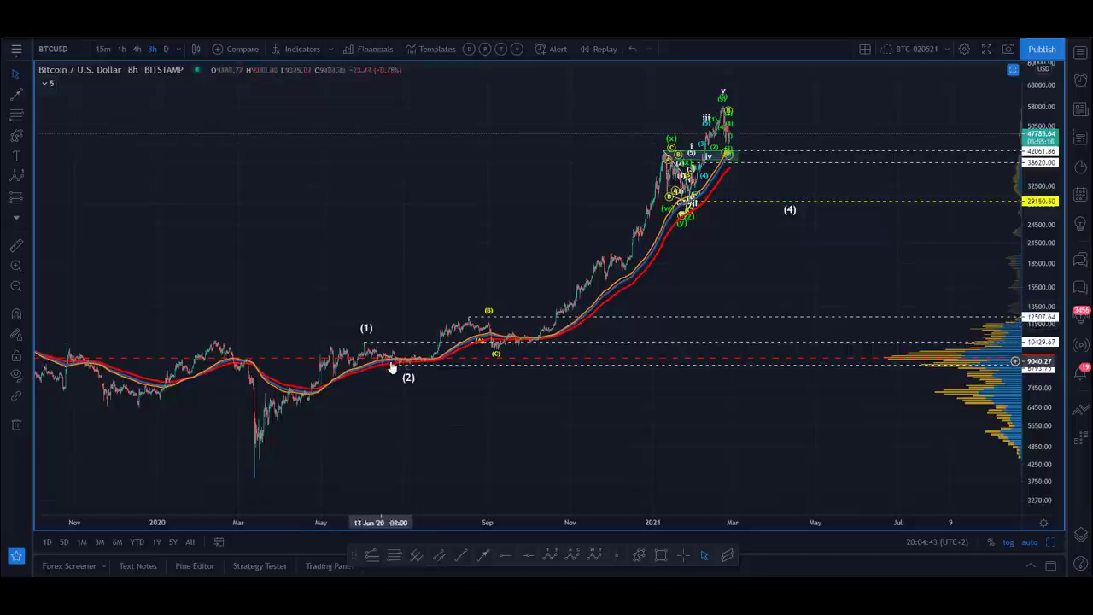
pyautogui.click(340, 364)
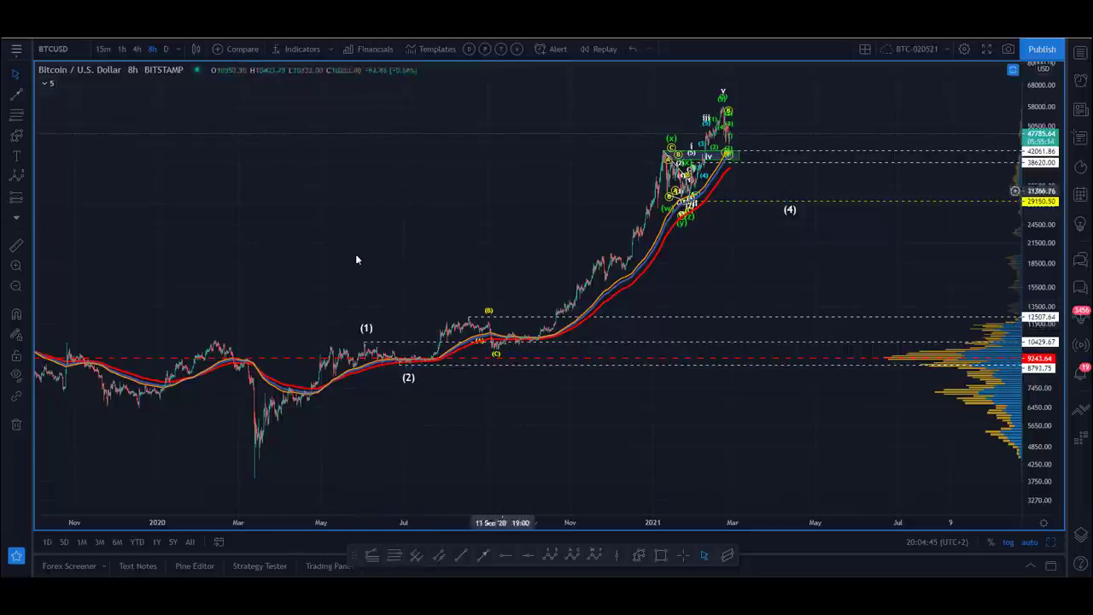
pyautogui.moveTo(385, 233); pyautogui.dragTo(356, 234)
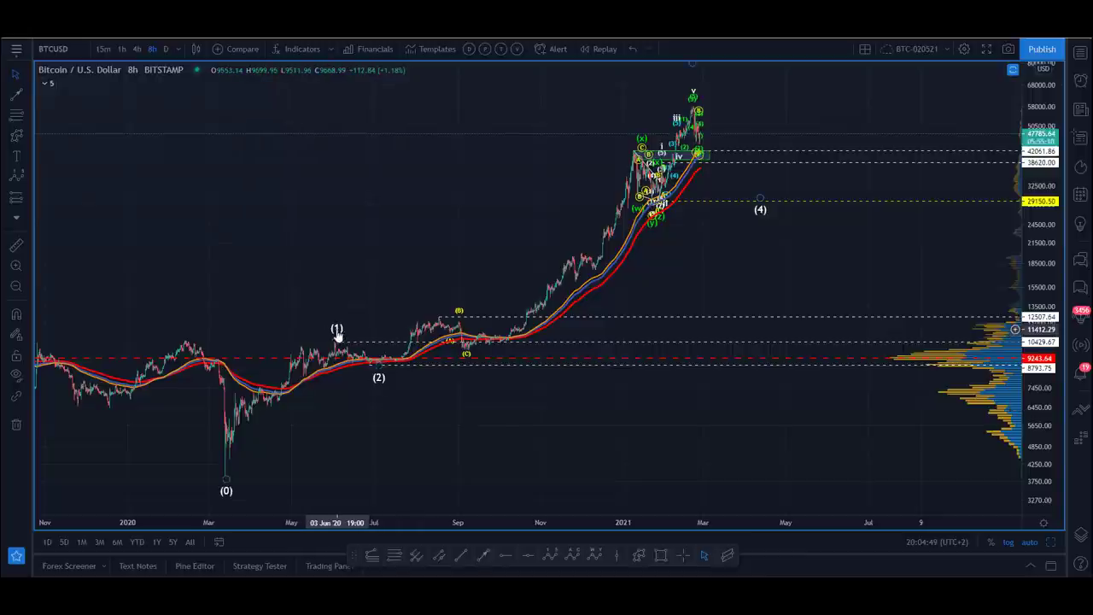
pyautogui.moveTo(338, 335); pyautogui.dragTo(447, 294)
pyautogui.moveTo(378, 375); pyautogui.dragTo(535, 366)
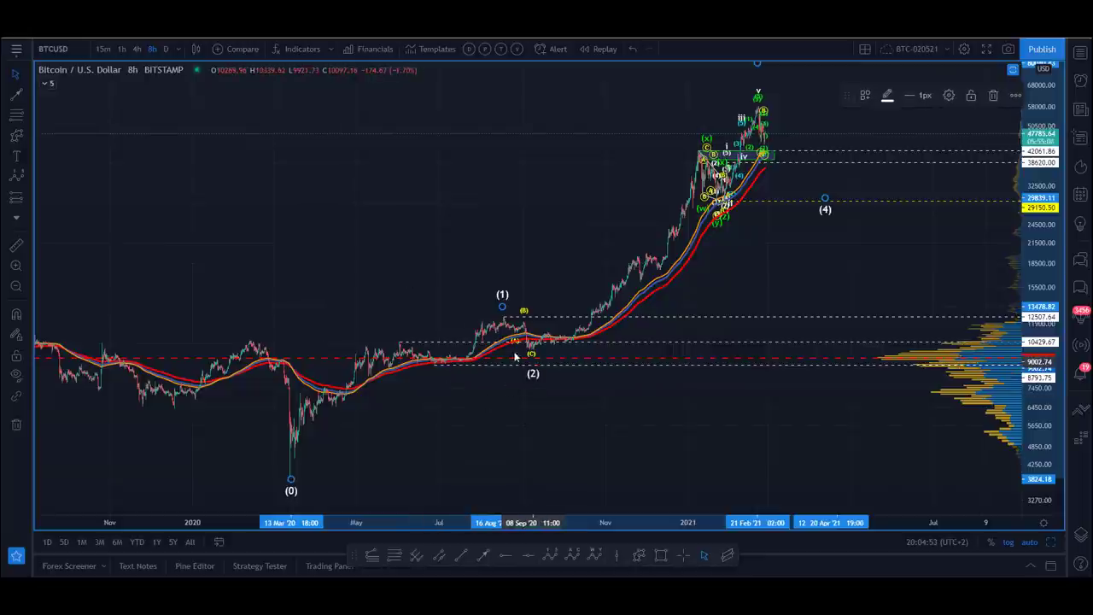
pyautogui.click(394, 206)
pyautogui.moveTo(381, 217); pyautogui.dragTo(307, 255)
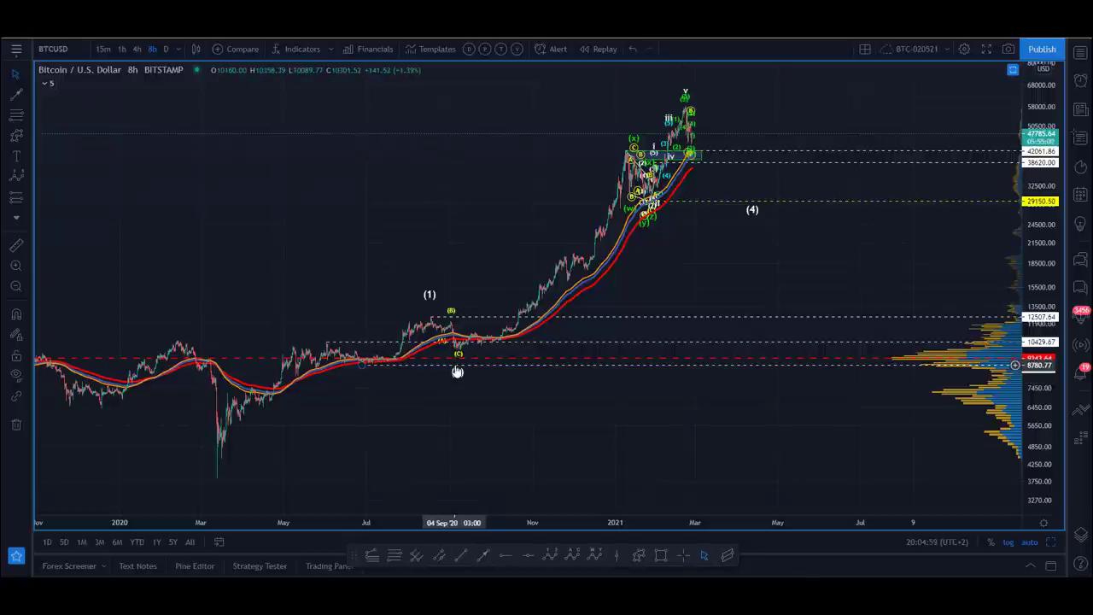
pyautogui.moveTo(429, 295); pyautogui.dragTo(430, 305)
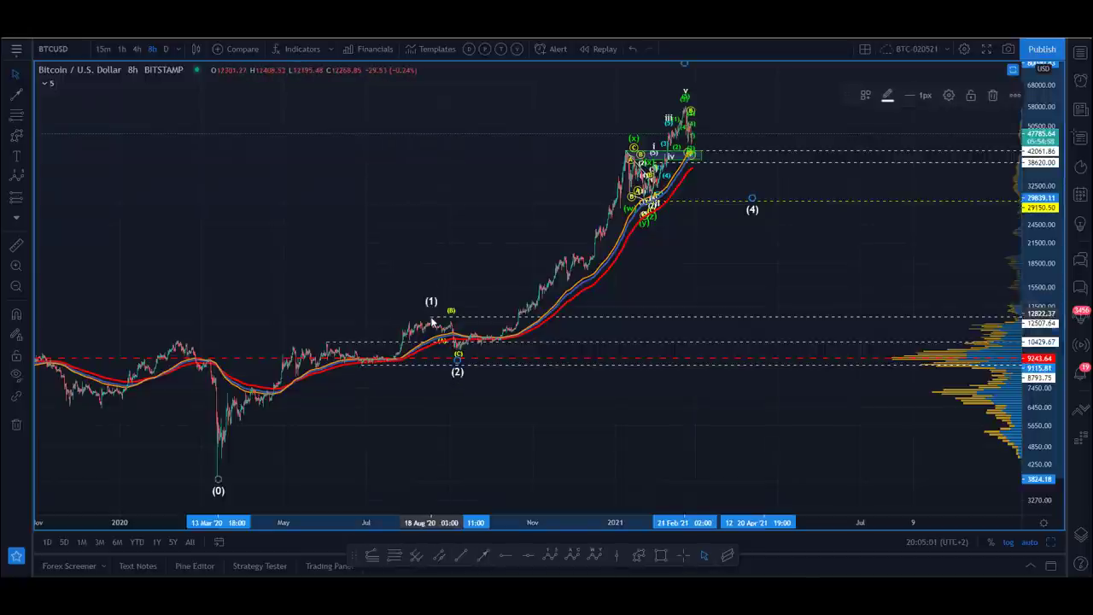
pyautogui.moveTo(467, 219); pyautogui.dragTo(449, 255)
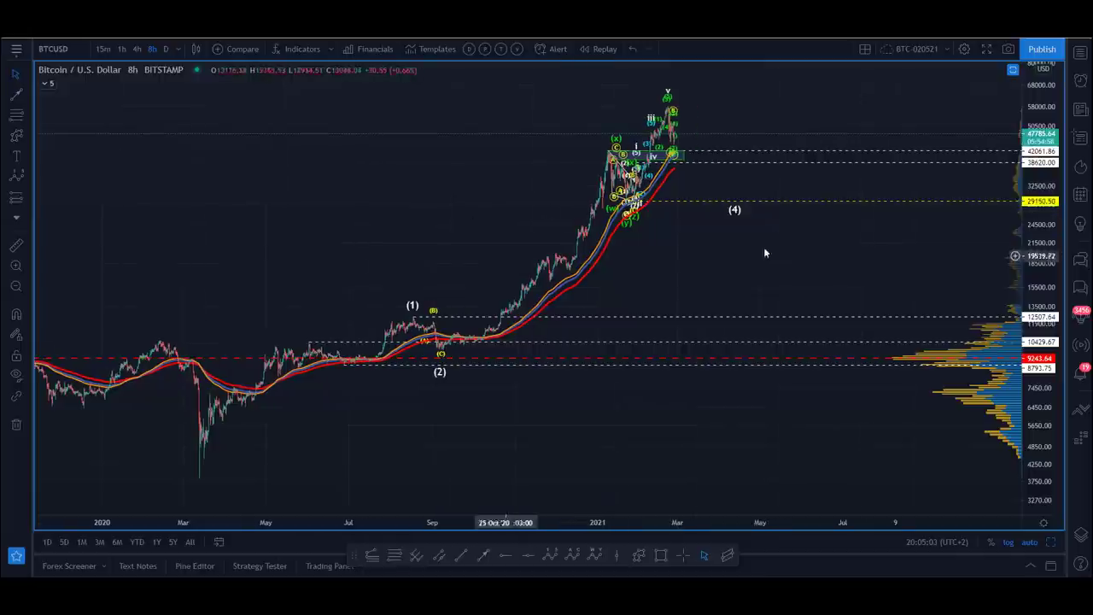
# Step: Move wave (3) to the January 2021 high, wave (4) below the late-January low and wave (5) above the February 2021 high
pyautogui.moveTo(1043, 214); pyautogui.dragTo(1043, 256)
pyautogui.moveTo(404, 254); pyautogui.dragTo(366, 287)
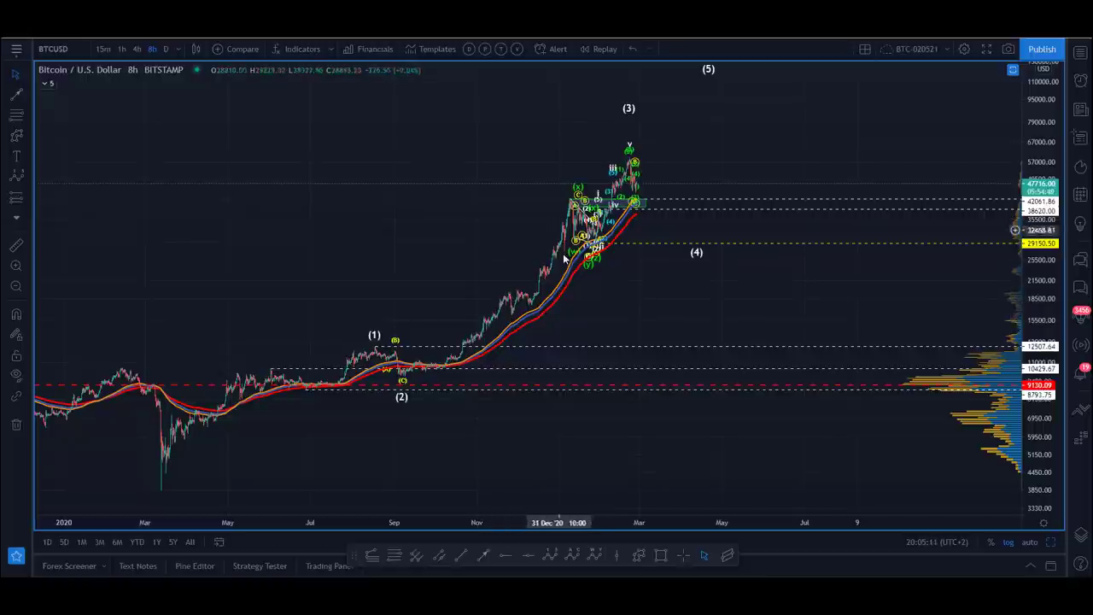
pyautogui.moveTo(626, 110); pyautogui.dragTo(558, 186)
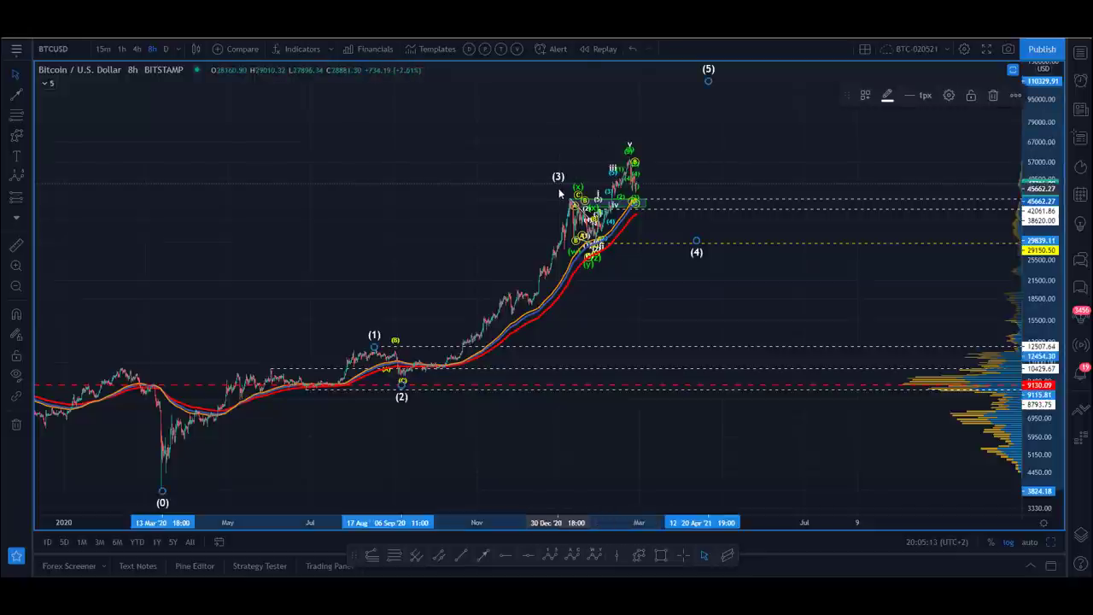
pyautogui.moveTo(696, 243); pyautogui.dragTo(602, 263)
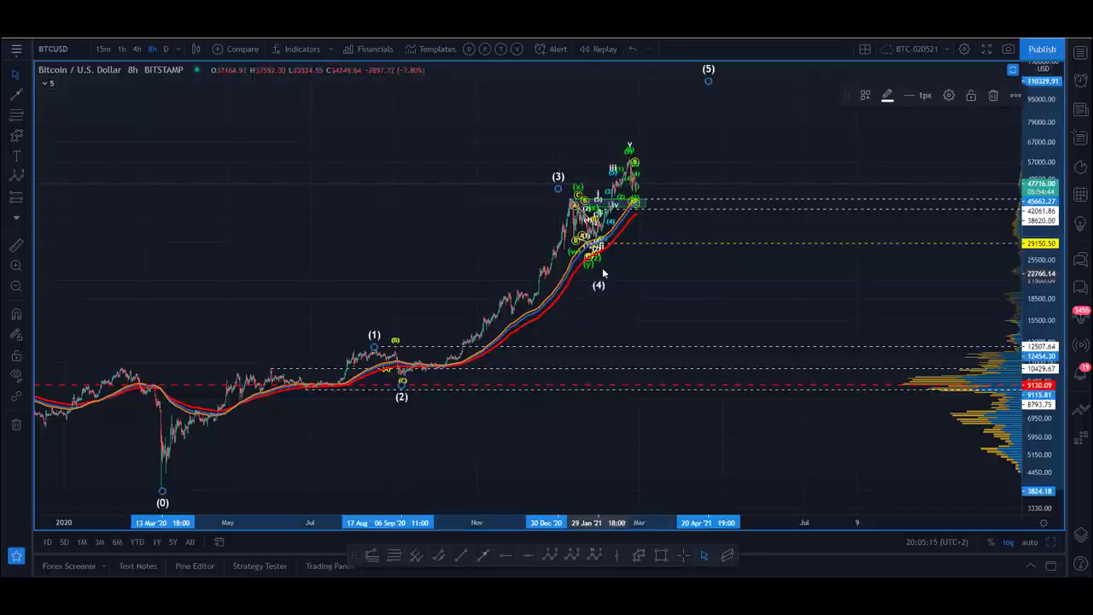
pyautogui.moveTo(708, 80); pyautogui.dragTo(635, 140)
pyautogui.click(584, 133)
pyautogui.moveTo(559, 188); pyautogui.dragTo(568, 192)
pyautogui.click(509, 150)
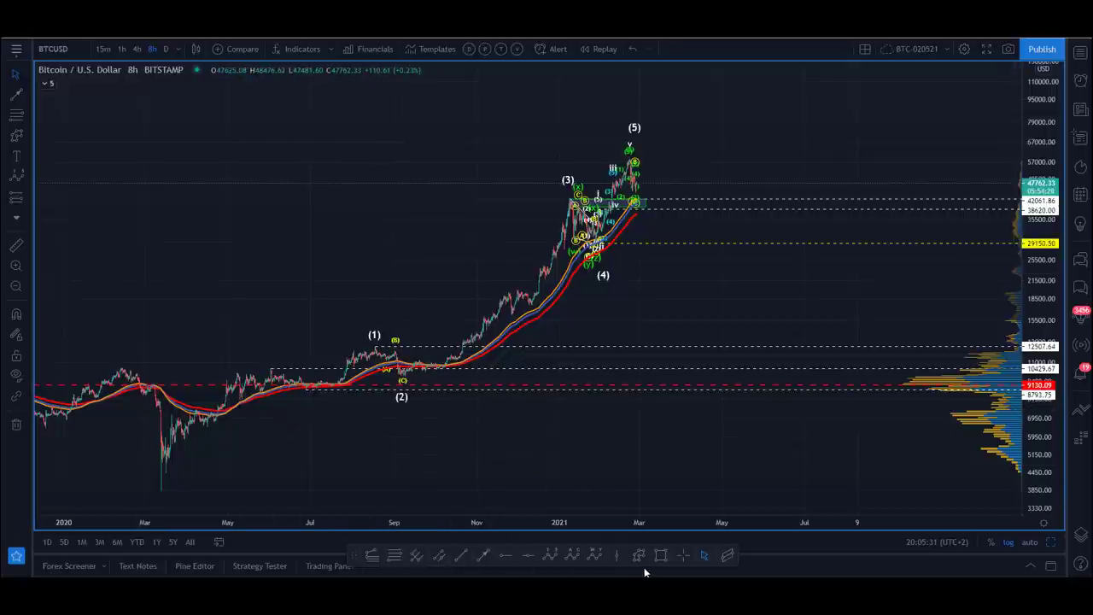
# Step: Compare the linear and logarithmic scales, then place a trend-based Fibonacci extension through about 3901 at (0), 12611 at (1) and 29103 at the yellow line
pyautogui.click(1009, 542)
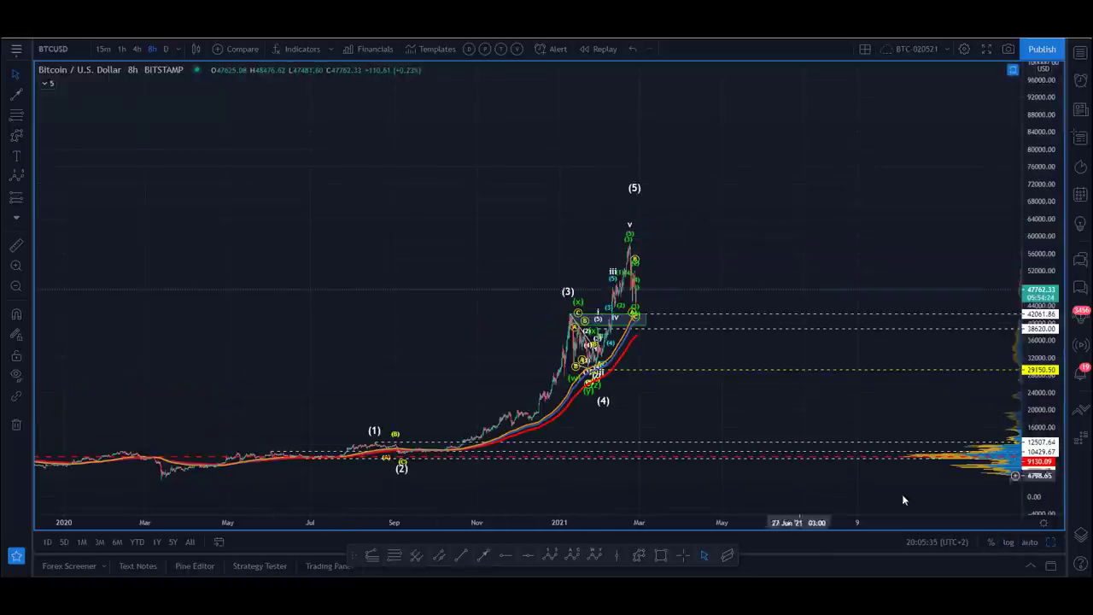
pyautogui.click(1009, 541)
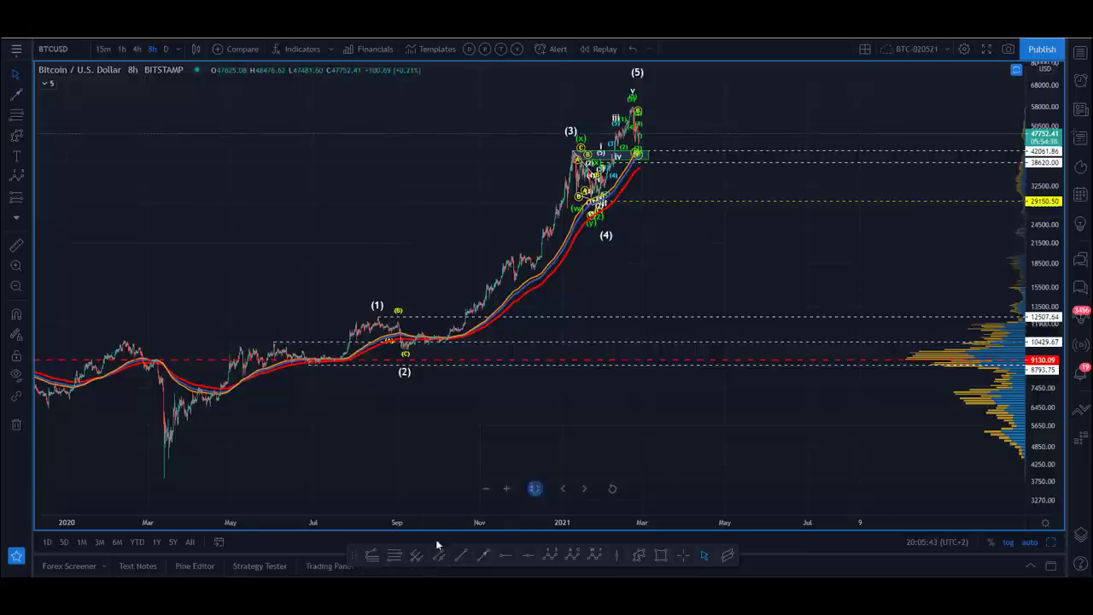
pyautogui.click(372, 555)
pyautogui.click(162, 475)
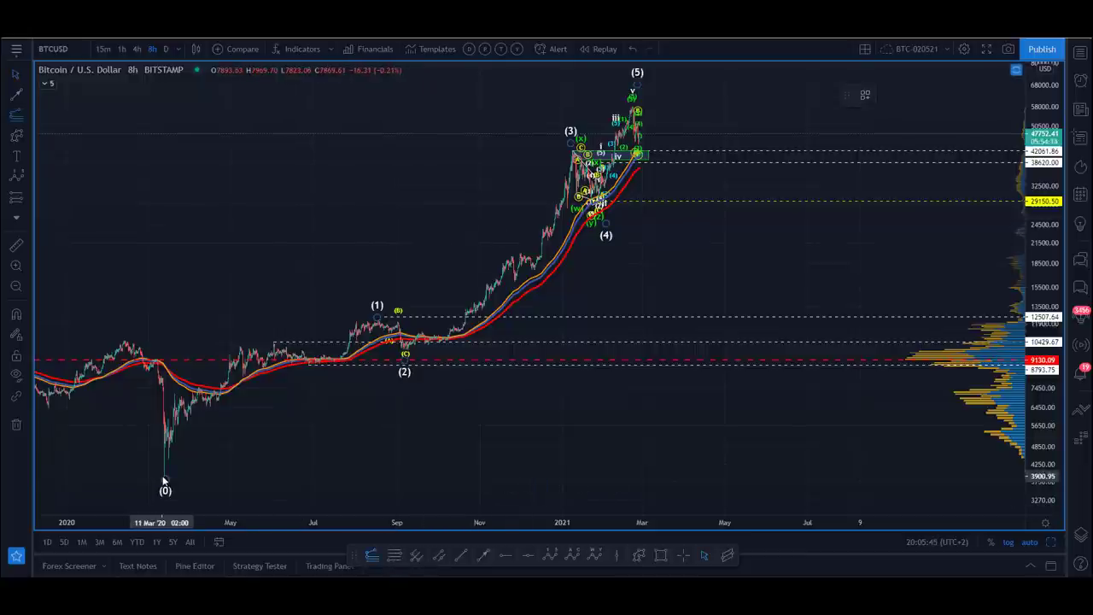
pyautogui.click(380, 316)
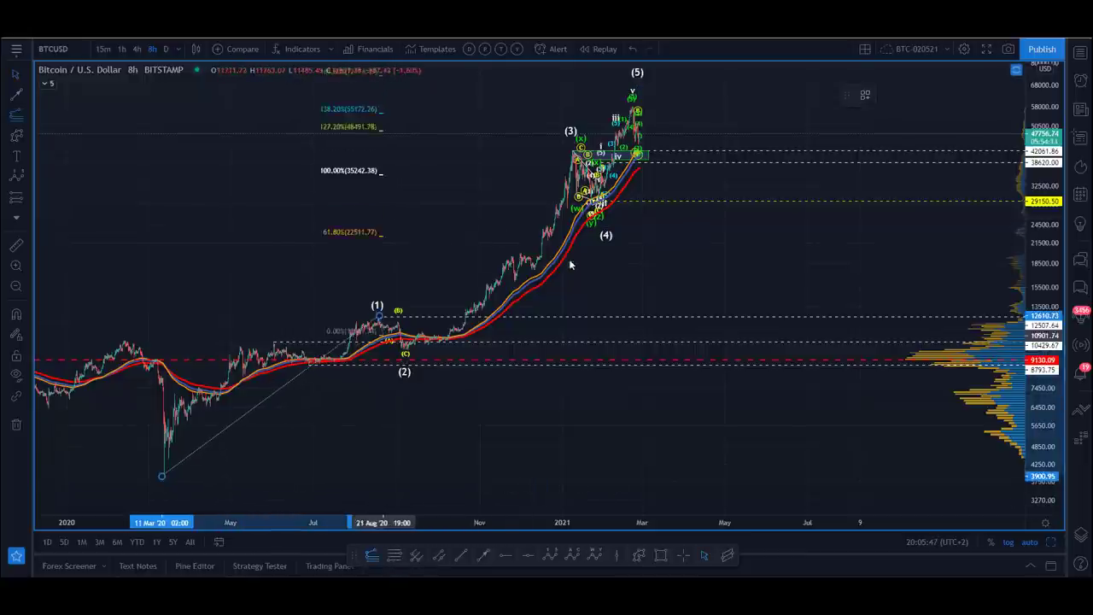
pyautogui.click(756, 201)
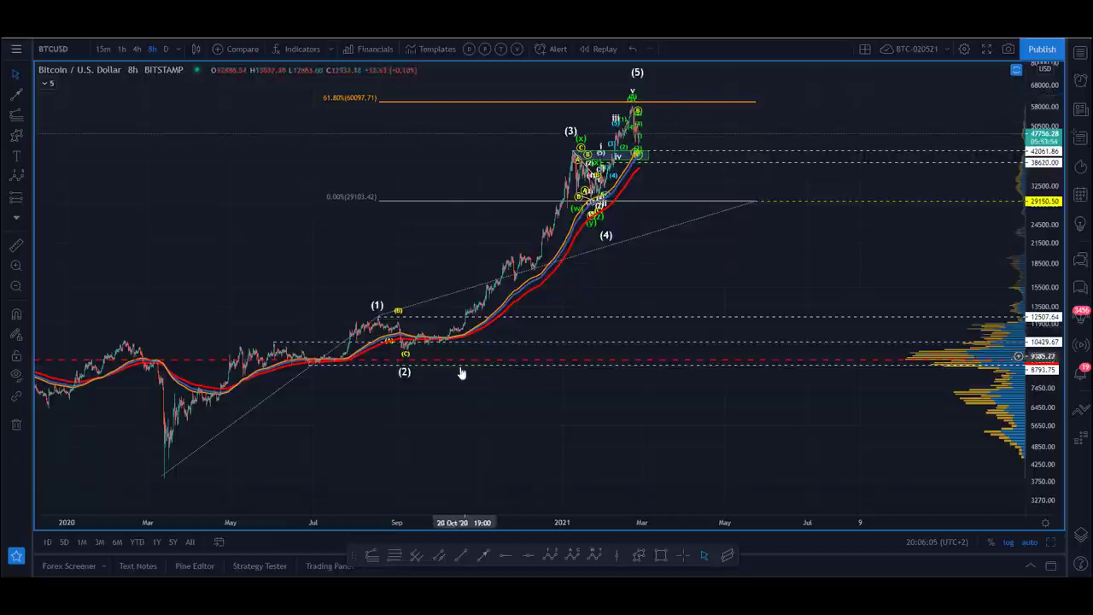
# Step: Place a Fibonacci retracement from the March 2020 low to the February 2021 high and box the zone from its 50% level to about 10128
pyautogui.click(167, 476)
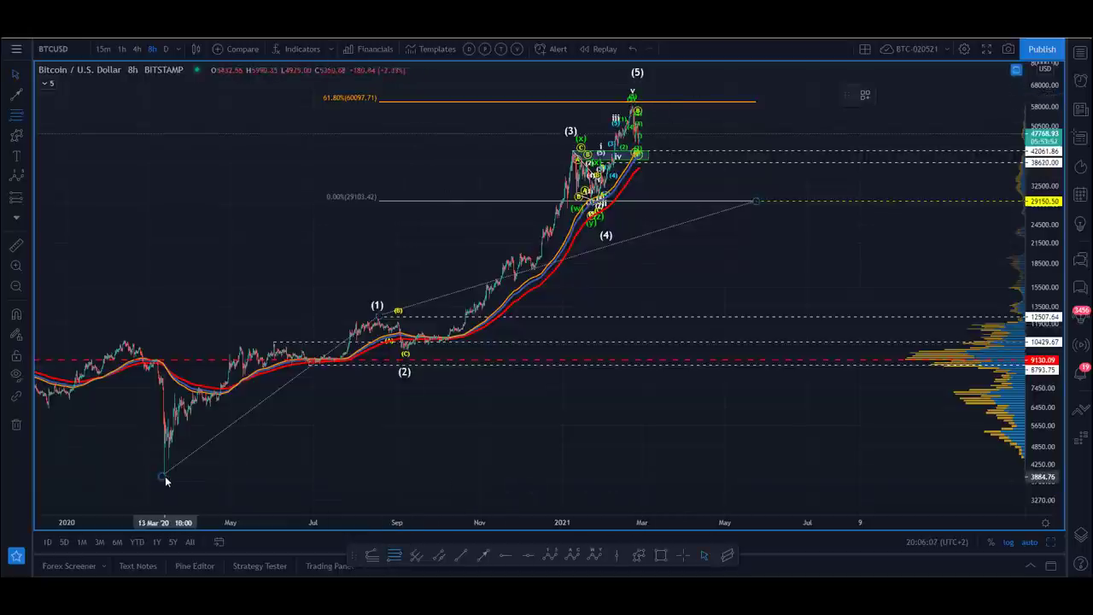
pyautogui.click(450, 109)
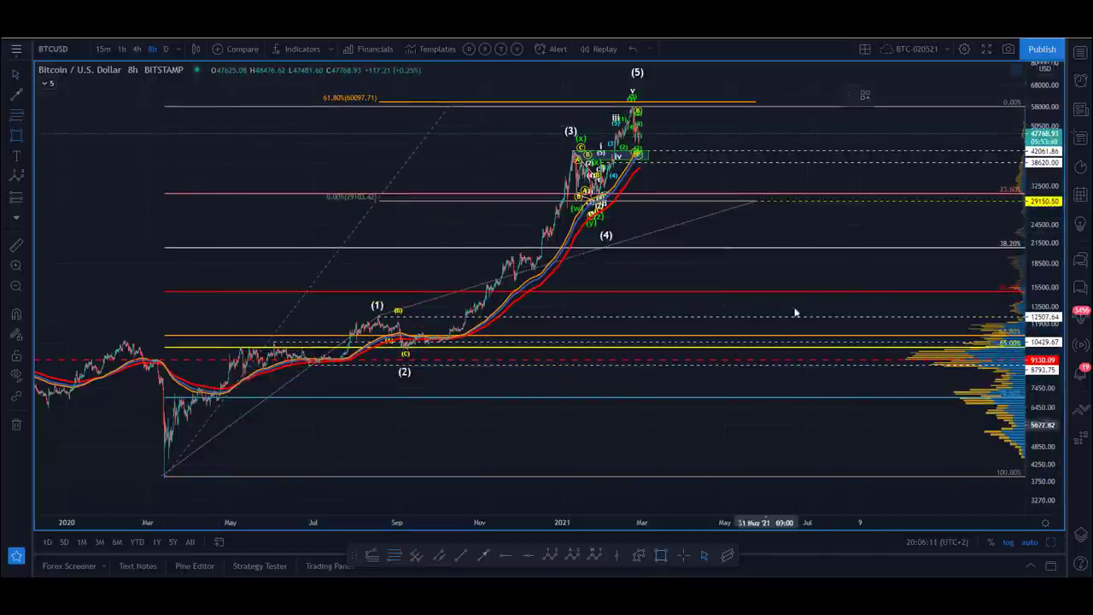
pyautogui.moveTo(754, 290); pyautogui.dragTo(842, 342)
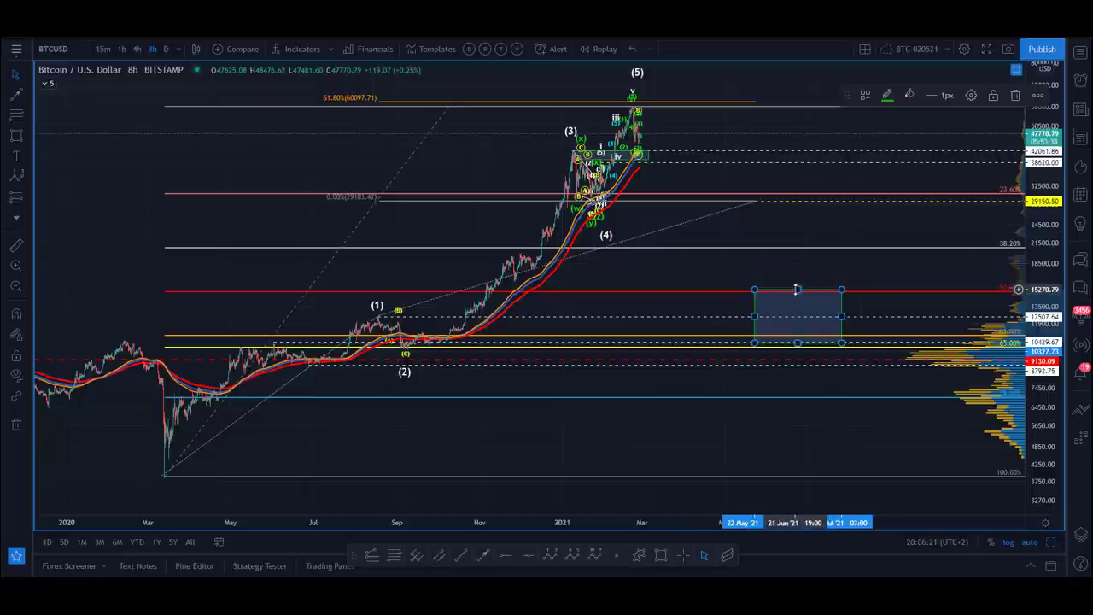
pyautogui.click(275, 177)
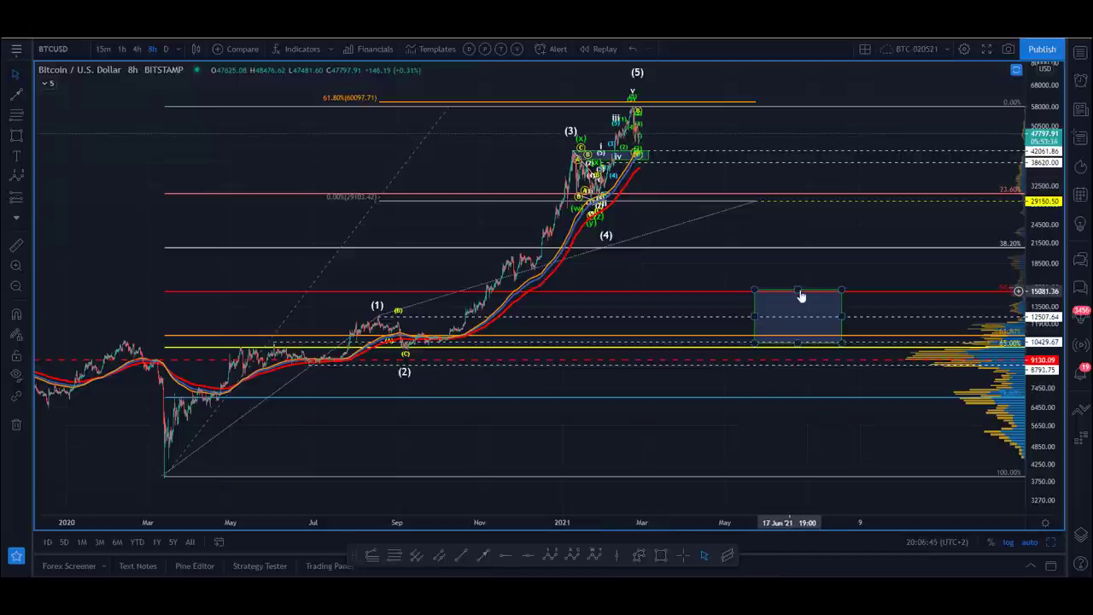
# Step: Delete the rectangle and the Fibonacci retracement drawn from the March 2020 low
pyautogui.moveTo(797, 291); pyautogui.dragTo(798, 281)
pyautogui.press('Delete')
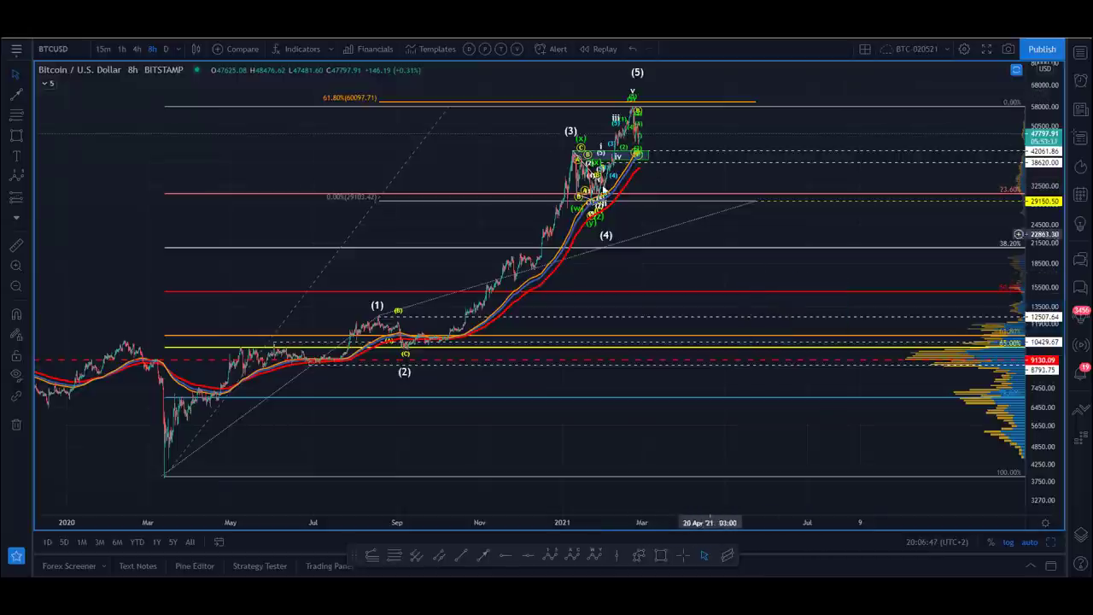
pyautogui.moveTo(449, 106); pyautogui.dragTo(416, 126)
pyautogui.press('Delete')
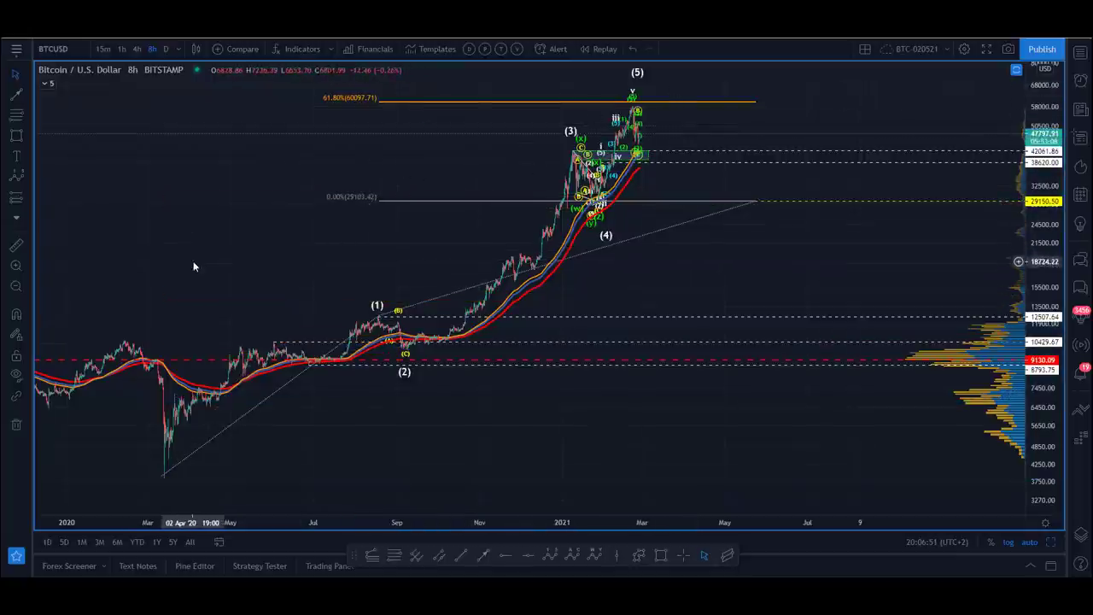
# Step: Move wave (1) to the early-June 2020 high at about 10501 and wave (2) below the late-June 2020 low at about 8672
pyautogui.moveTo(239, 238); pyautogui.dragTo(313, 254)
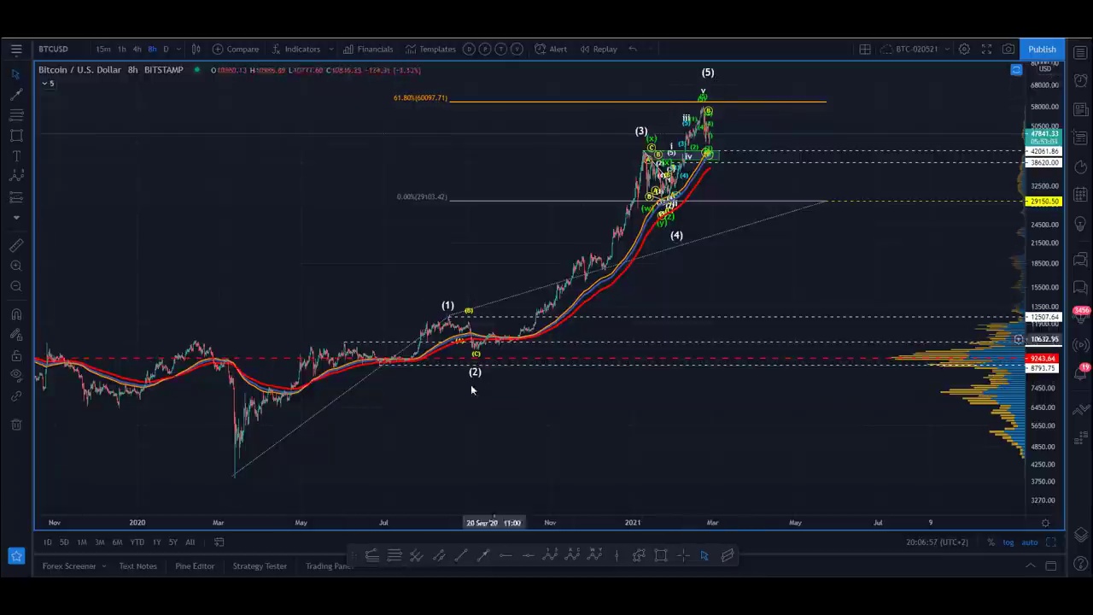
pyautogui.moveTo(449, 309)
pyautogui.mouseDown()
pyautogui.moveTo(322, 344)
pyautogui.moveTo(347, 341)
pyautogui.mouseUp()
pyautogui.moveTo(475, 360)
pyautogui.mouseDown()
pyautogui.moveTo(411, 389)
pyautogui.moveTo(381, 369)
pyautogui.mouseUp()
pyautogui.moveTo(285, 256)
pyautogui.mouseDown()
pyautogui.moveTo(247, 286)
pyautogui.moveTo(259, 285)
pyautogui.mouseUp()
pyautogui.moveTo(1054, 213); pyautogui.dragTo(1053, 253)
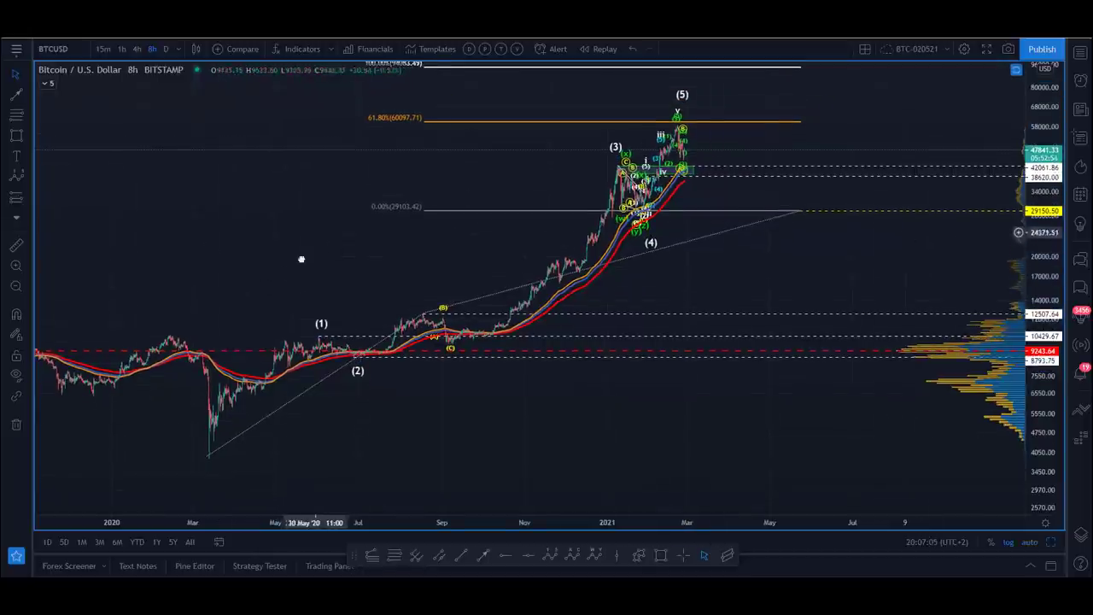
# Step: Move wave (3) above the February 2021 high and project waves (4) and (5) into mid-2021, with (4) lower and (5) well above (3)
pyautogui.moveTo(314, 239); pyautogui.dragTo(279, 278)
pyautogui.moveTo(645, 128); pyautogui.dragTo(857, 78)
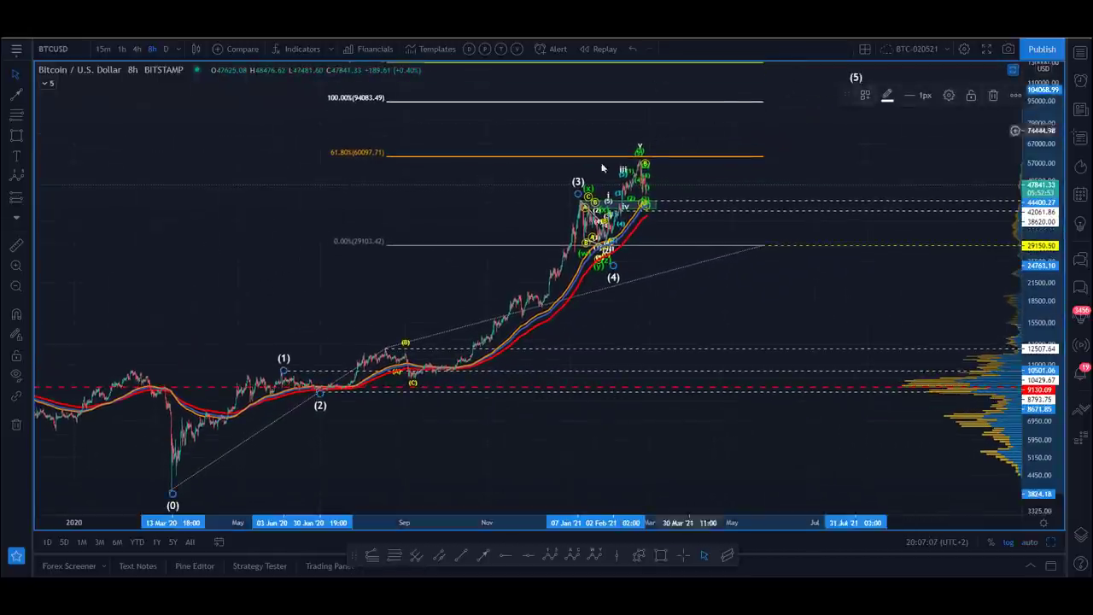
pyautogui.moveTo(578, 185); pyautogui.dragTo(632, 134)
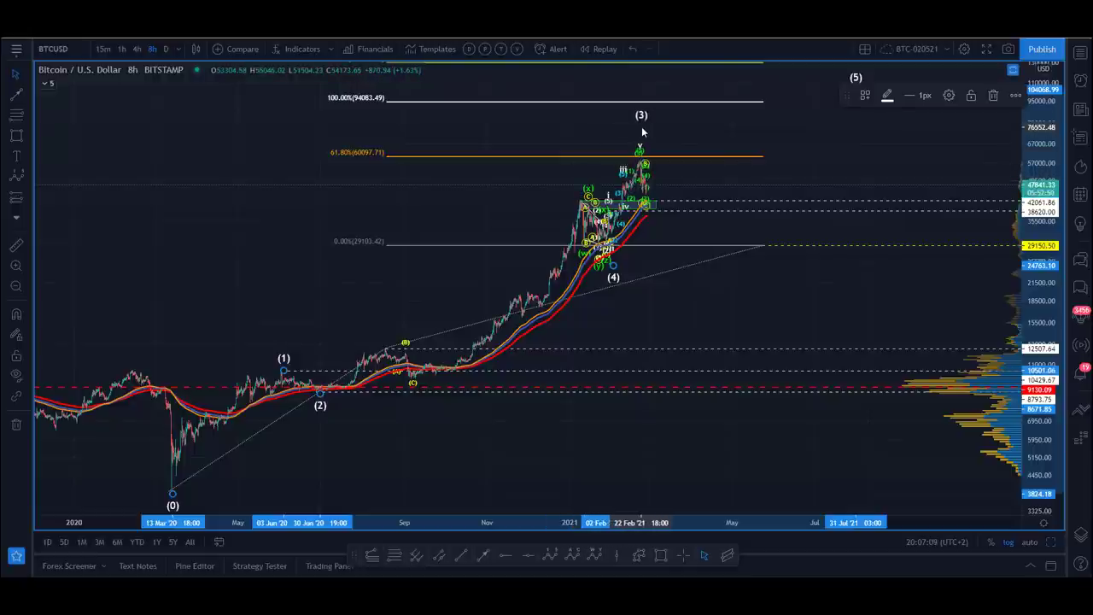
pyautogui.moveTo(614, 268); pyautogui.dragTo(819, 223)
pyautogui.moveTo(748, 173)
pyautogui.mouseDown()
pyautogui.moveTo(697, 212)
pyautogui.moveTo(649, 221)
pyautogui.mouseUp()
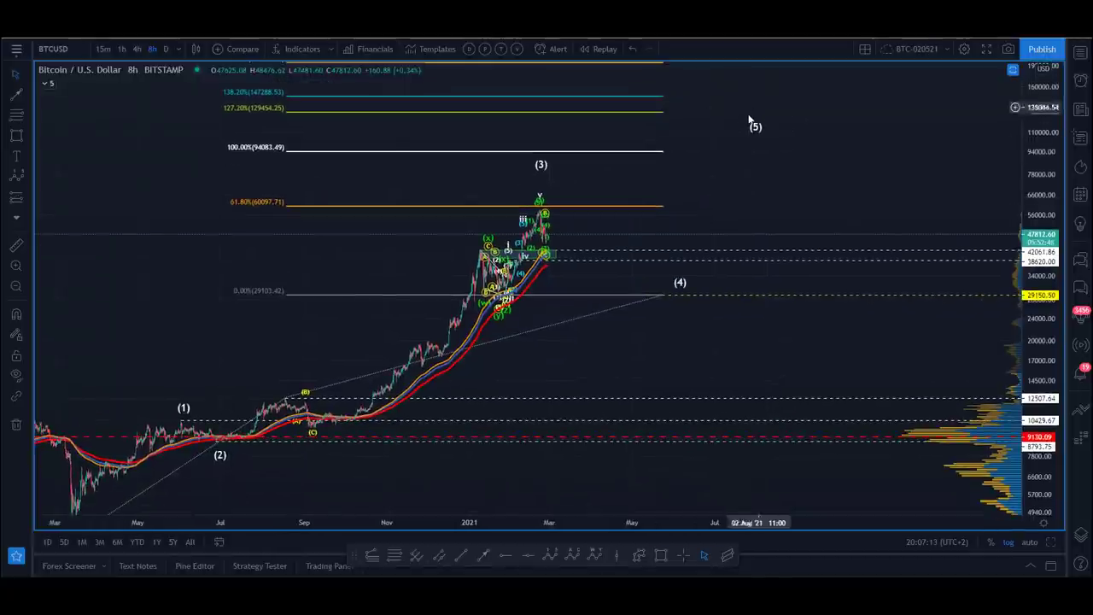
pyautogui.moveTo(756, 132); pyautogui.dragTo(791, 88)
pyautogui.moveTo(182, 291)
pyautogui.mouseDown()
pyautogui.moveTo(244, 227)
pyautogui.moveTo(260, 232)
pyautogui.mouseUp()
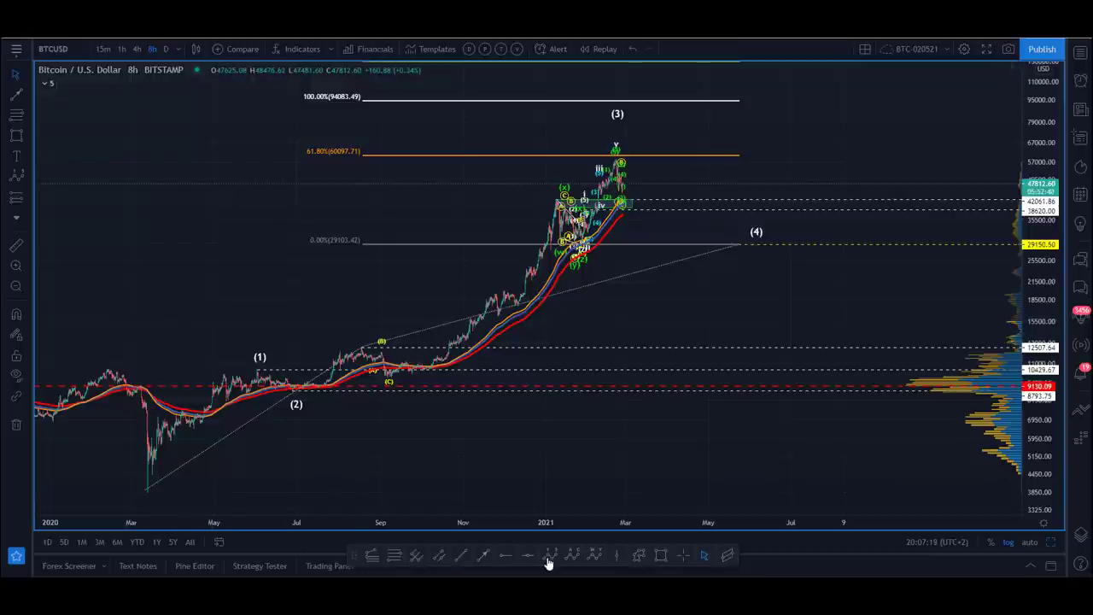
# Step: Draw an orange 0-1-2-3-4-5 Elliott impulse subdividing wave (3), from the wave (2) low to the February 2021 high
pyautogui.click(295, 408)
pyautogui.click(353, 329)
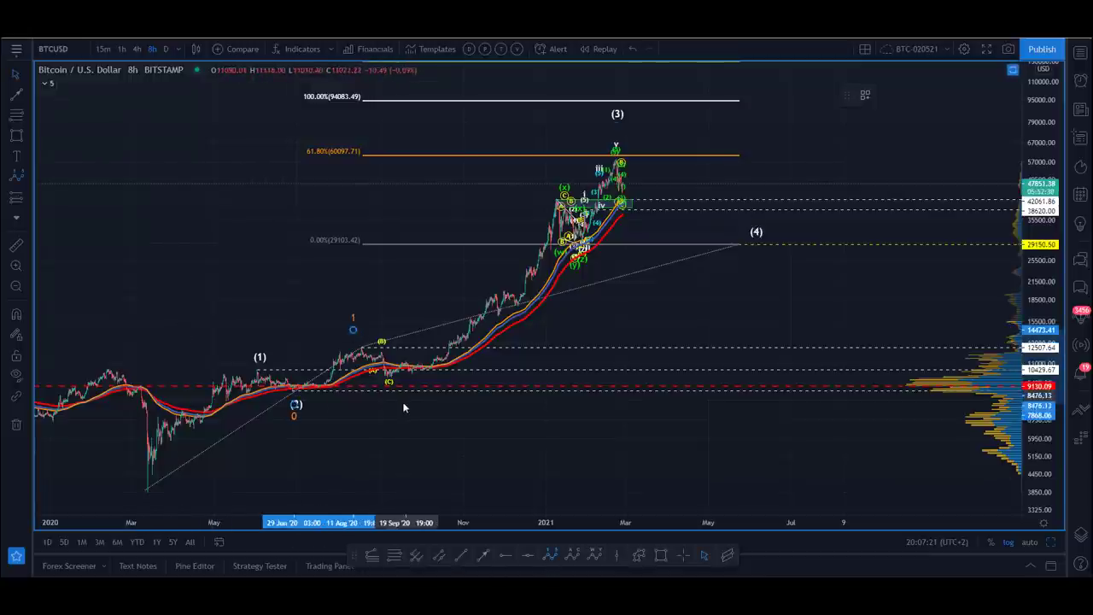
pyautogui.click(541, 192)
pyautogui.click(570, 274)
pyautogui.click(606, 138)
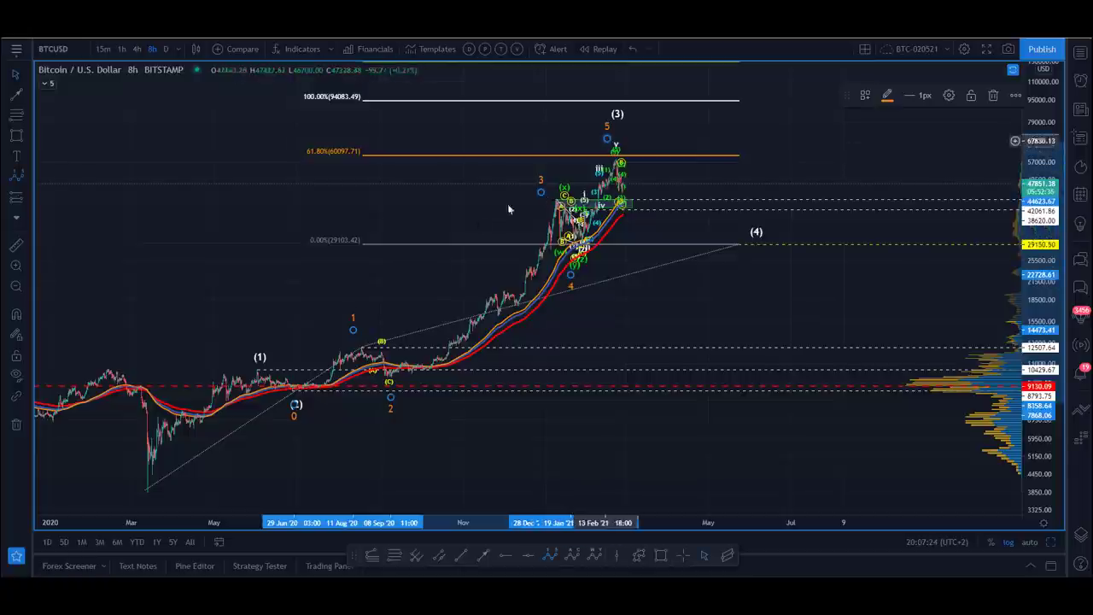
# Step: Move orange wave 5 above the February 2021 high at about 64446 and lower wave 3 to about 38277
pyautogui.click(600, 149)
pyautogui.moveTo(540, 192)
pyautogui.mouseDown()
pyautogui.moveTo(553, 202)
pyautogui.moveTo(544, 211)
pyautogui.mouseUp()
pyautogui.click(519, 252)
pyautogui.moveTo(601, 148)
pyautogui.mouseDown()
pyautogui.moveTo(607, 138)
pyautogui.moveTo(618, 149)
pyautogui.mouseUp()
pyautogui.click(467, 148)
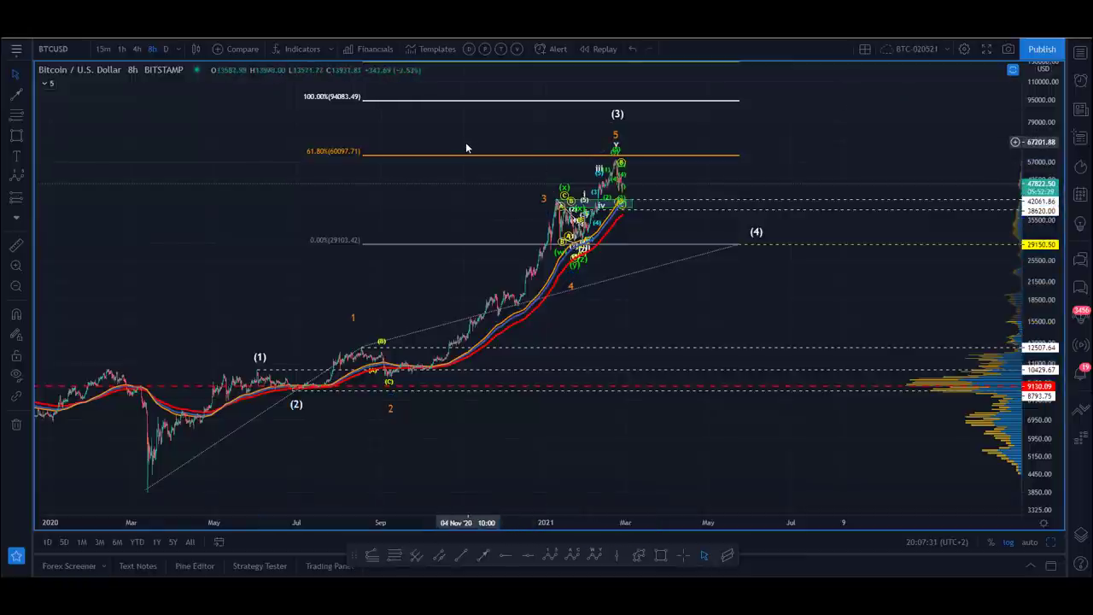
# Step: Move orange wave 1 to the August 2020 high at about 12647 and wave 3 to the January 2021 high at about 41230
pyautogui.moveTo(355, 326); pyautogui.dragTo(362, 347)
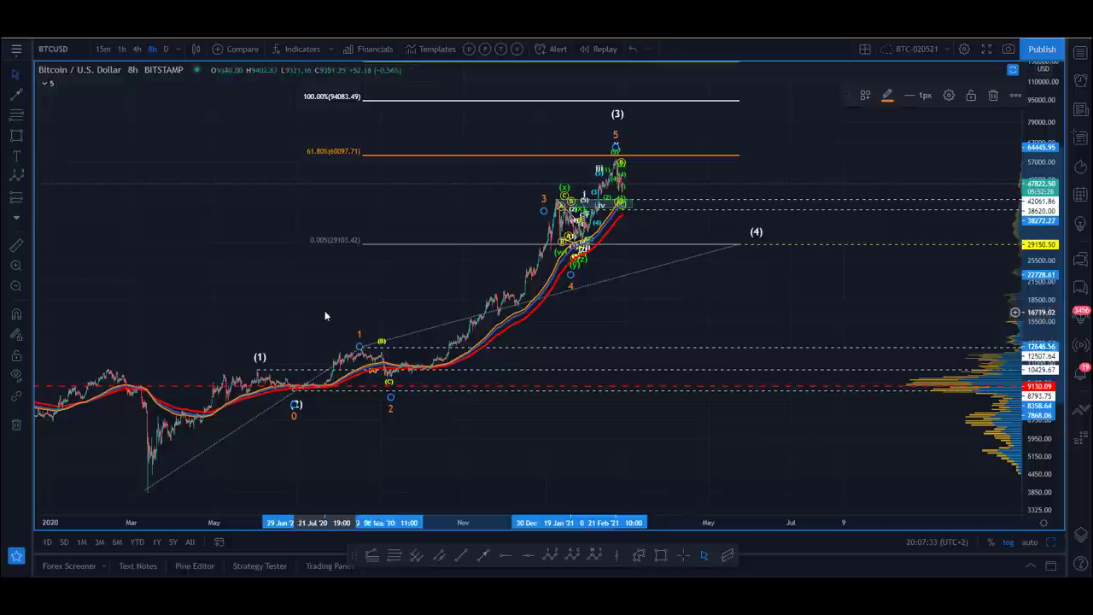
pyautogui.click(324, 312)
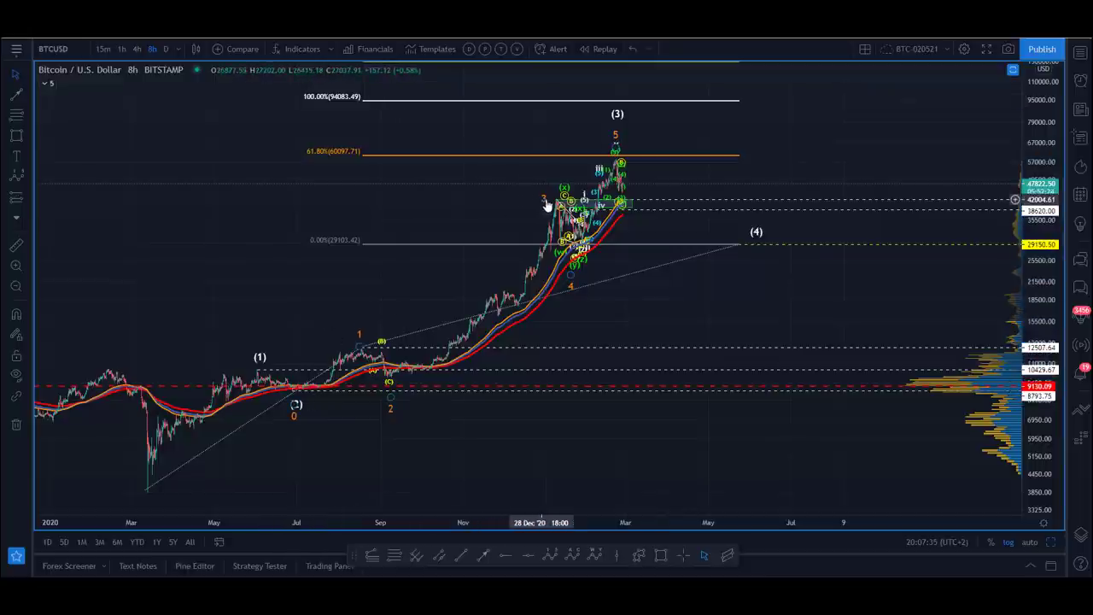
pyautogui.moveTo(544, 205); pyautogui.dragTo(555, 198)
pyautogui.click(496, 211)
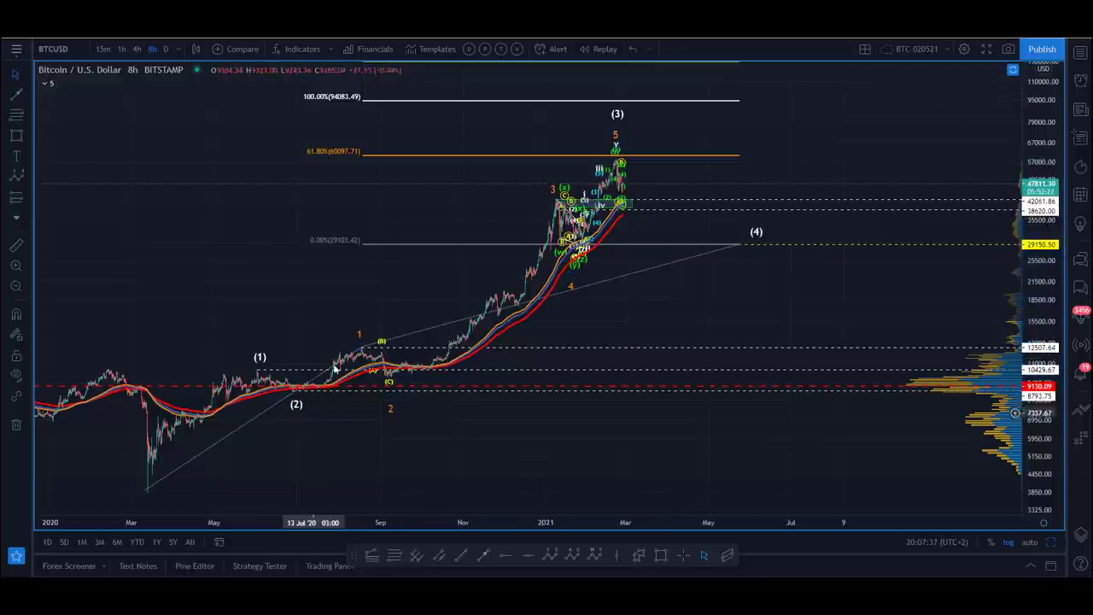
# Step: Move orange wave 4 below the late-January 2021 low at about 24945, wave 2 below the September 2020 low at about 9477, and lower wave (3) slightly
pyautogui.click(581, 270)
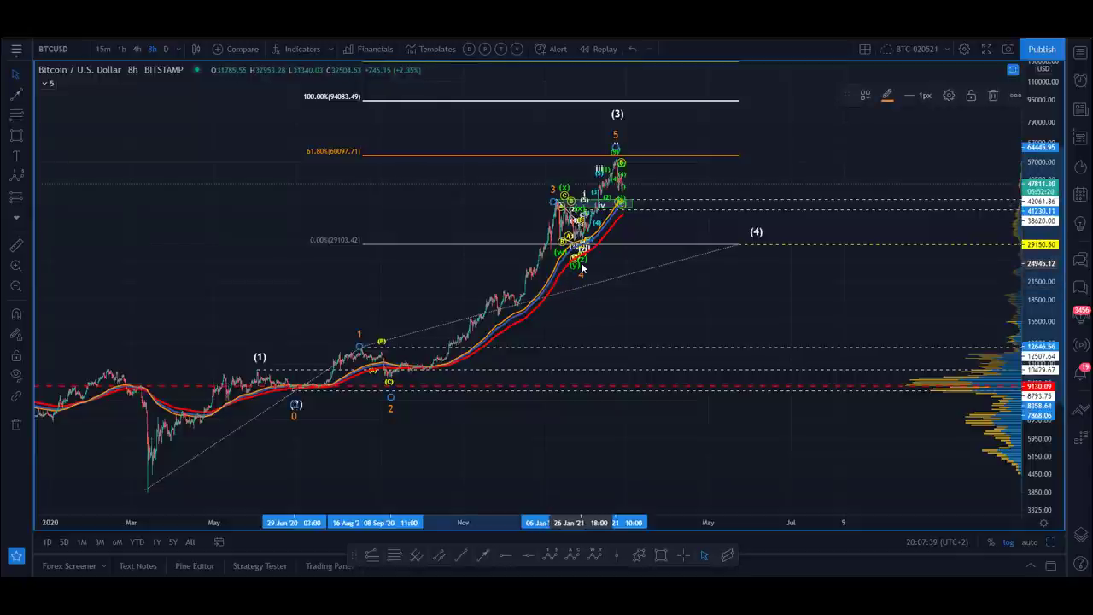
pyautogui.click(617, 114)
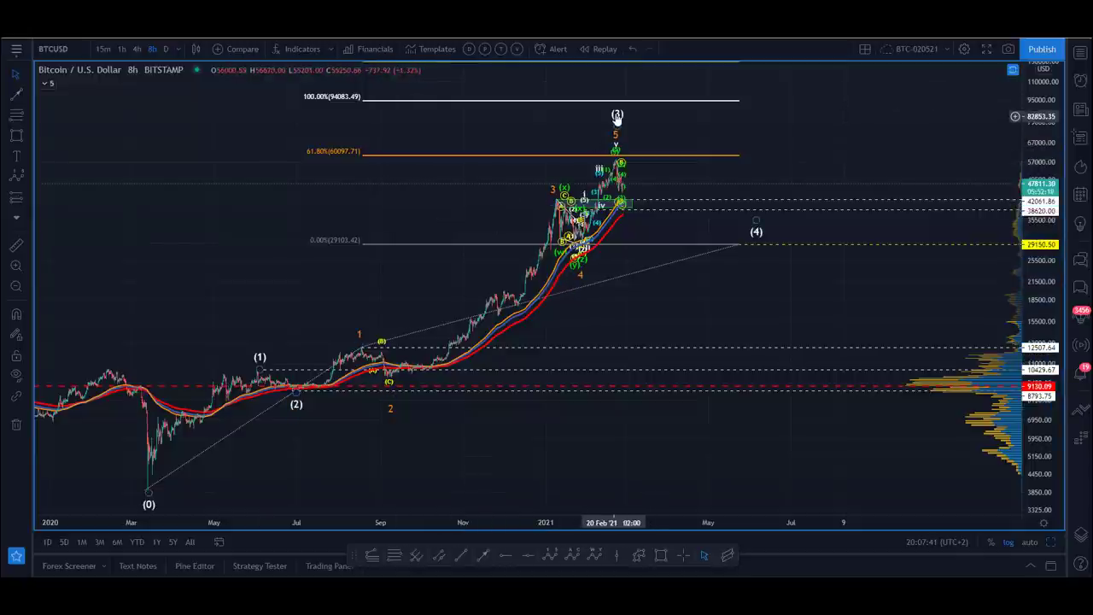
pyautogui.click(499, 137)
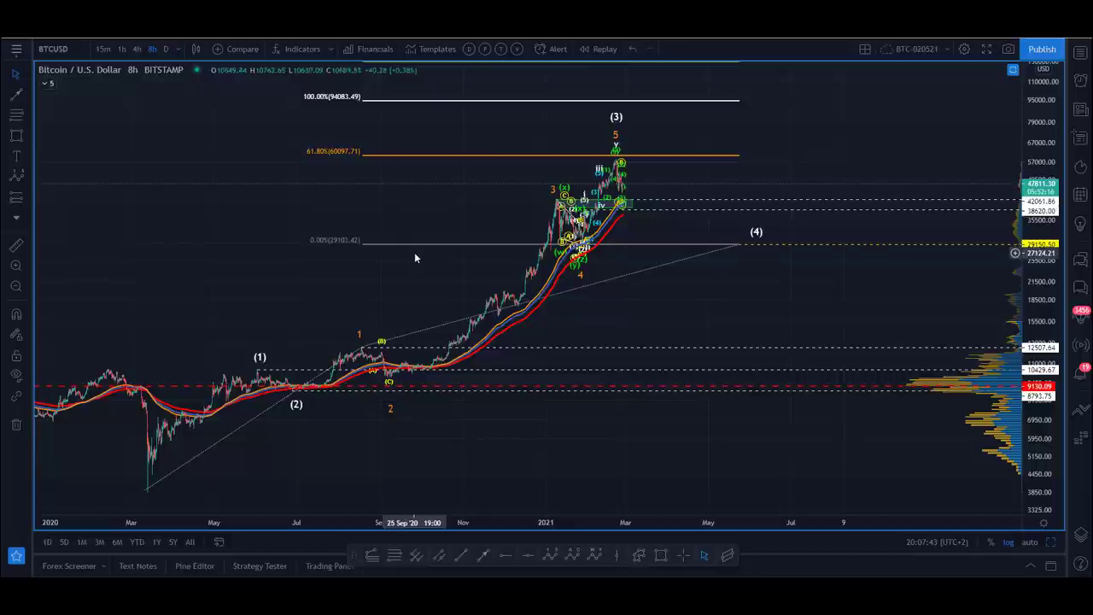
pyautogui.moveTo(390, 405); pyautogui.dragTo(389, 384)
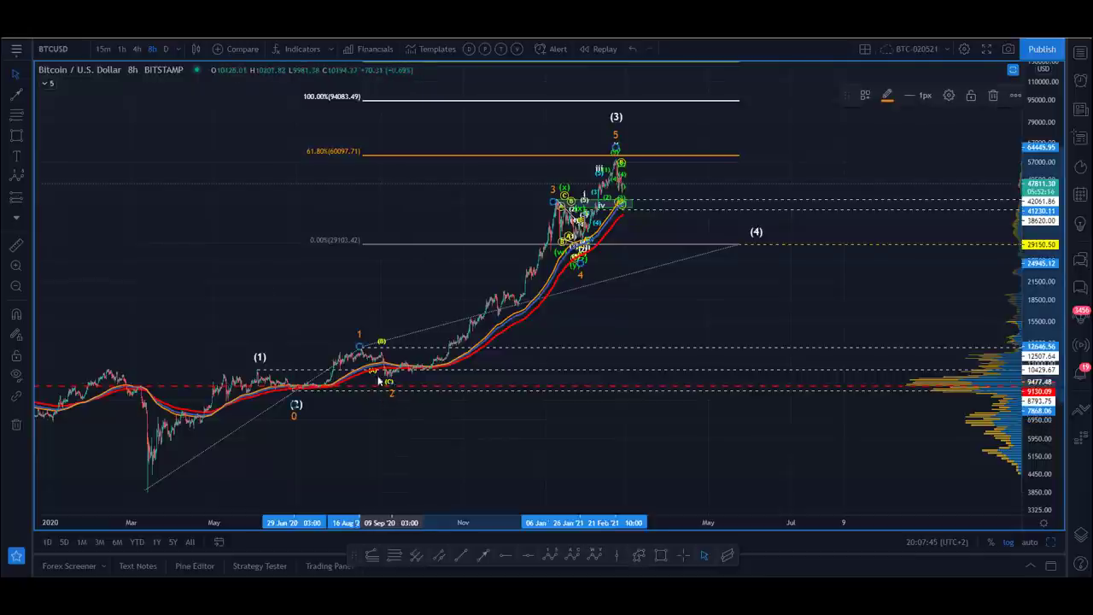
pyautogui.click(251, 245)
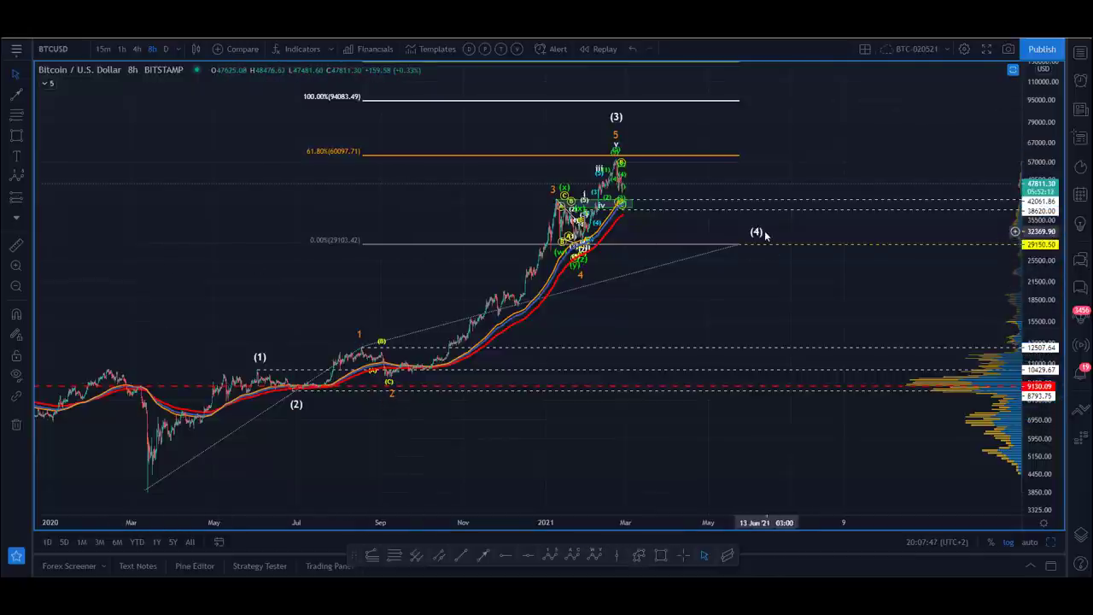
# Step: Move wave (4) back to about mid-April 2021 and place a Fibonacci retracement from wave (2) at about 8555 to the February high at about 58447
pyautogui.moveTo(756, 236); pyautogui.dragTo(688, 239)
pyautogui.click(376, 205)
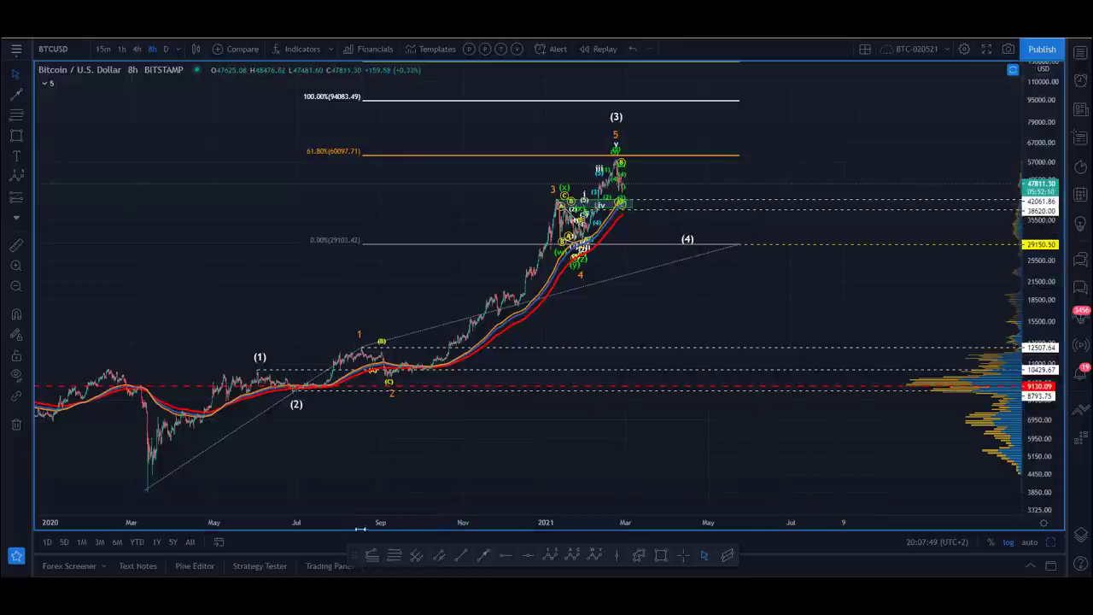
pyautogui.click(294, 392)
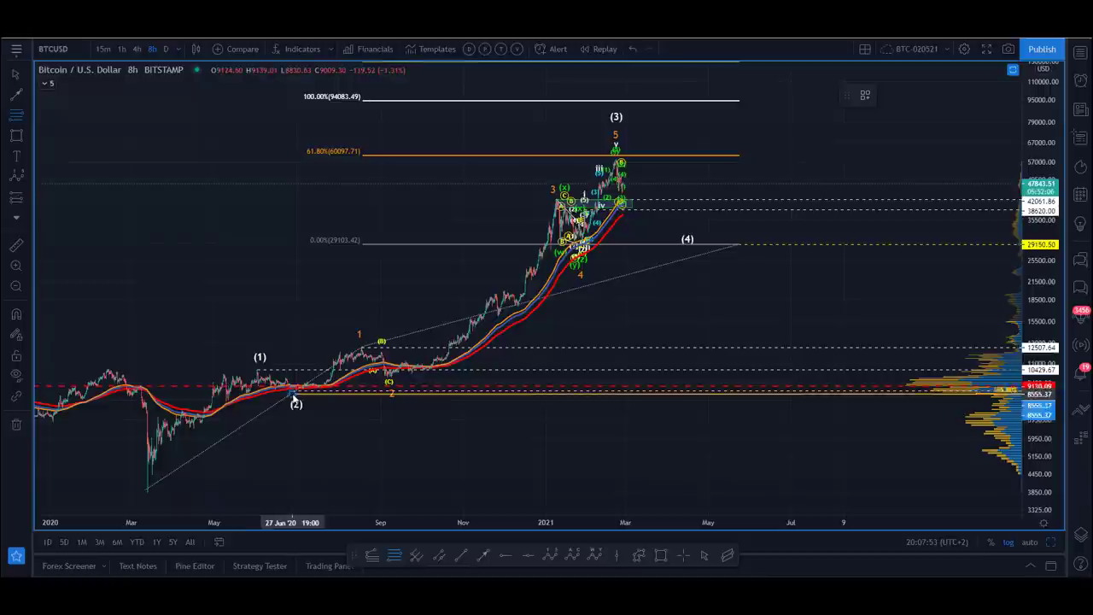
pyautogui.click(523, 158)
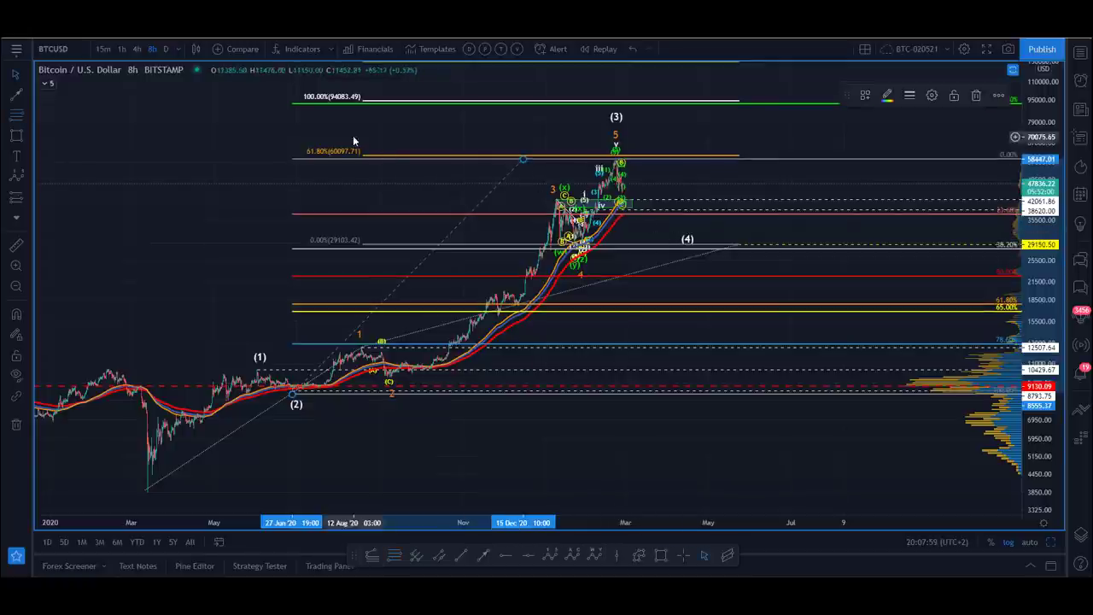
# Step: Delete the trend-based Fibonacci extension and raise wave (4) to about the 23.6% retracement level
pyautogui.moveTo(367, 154); pyautogui.dragTo(364, 140)
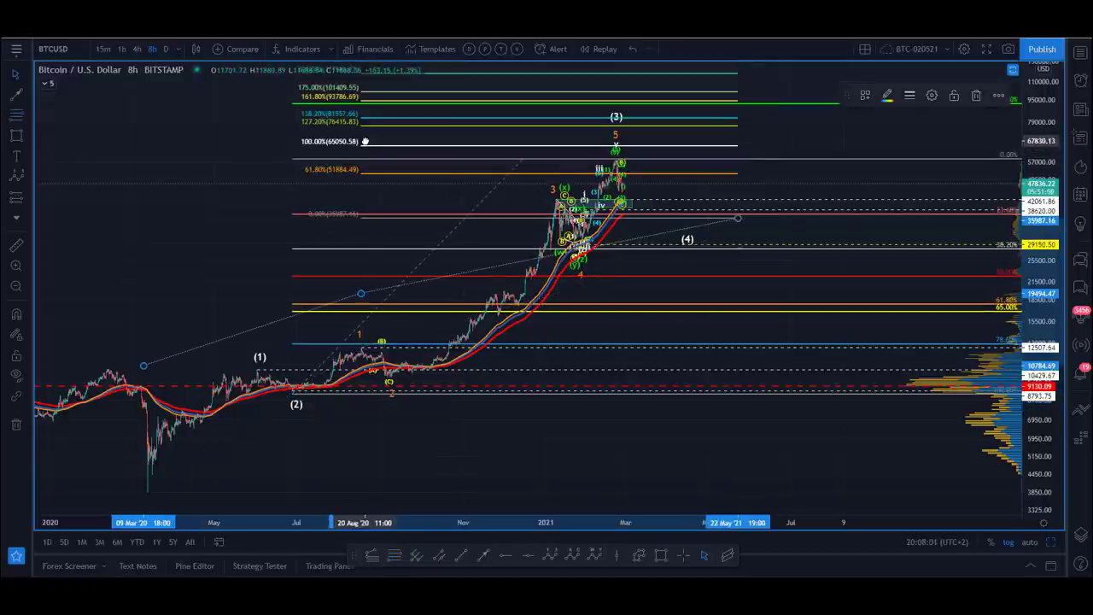
pyautogui.press('Delete')
pyautogui.moveTo(687, 241); pyautogui.dragTo(684, 217)
pyautogui.click(333, 144)
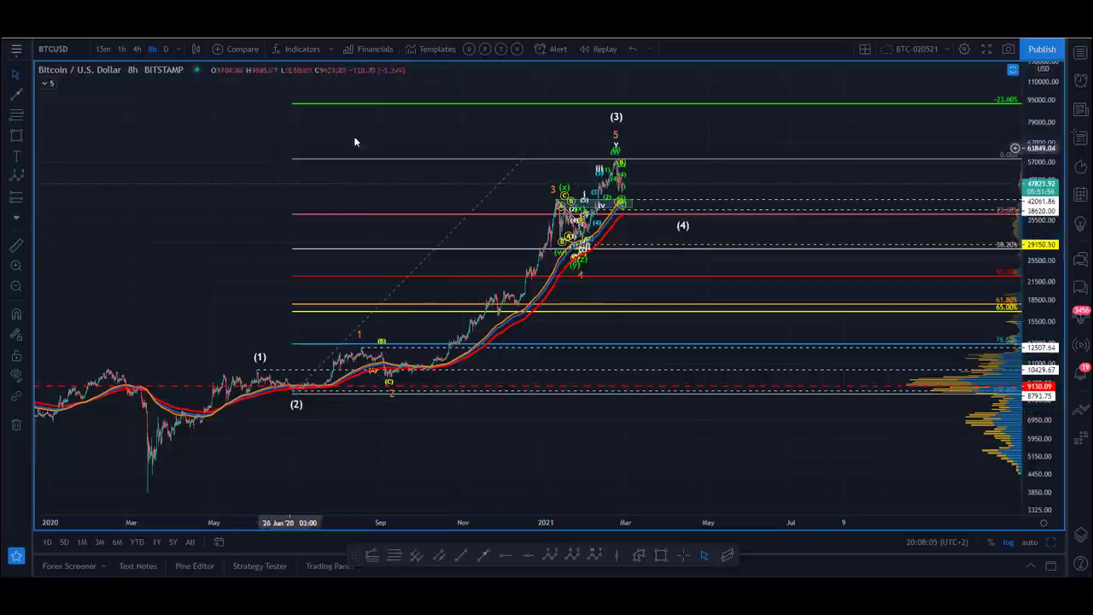
# Step: Try wave (4) in late March 2021 at levels above and below the 23.6% retracement
pyautogui.moveTo(680, 226); pyautogui.dragTo(658, 203)
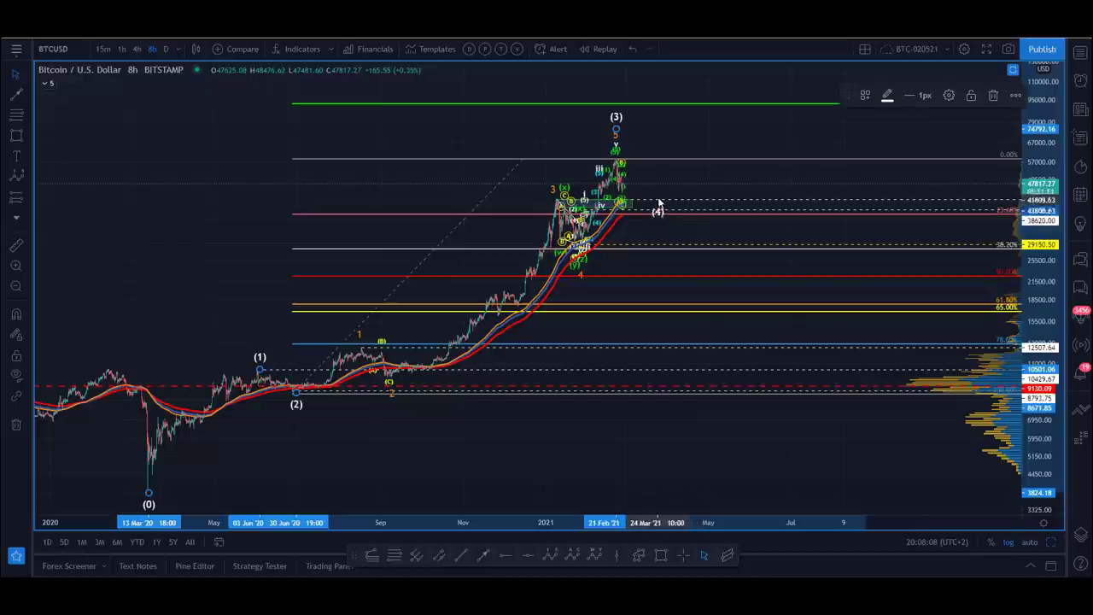
pyautogui.click(299, 187)
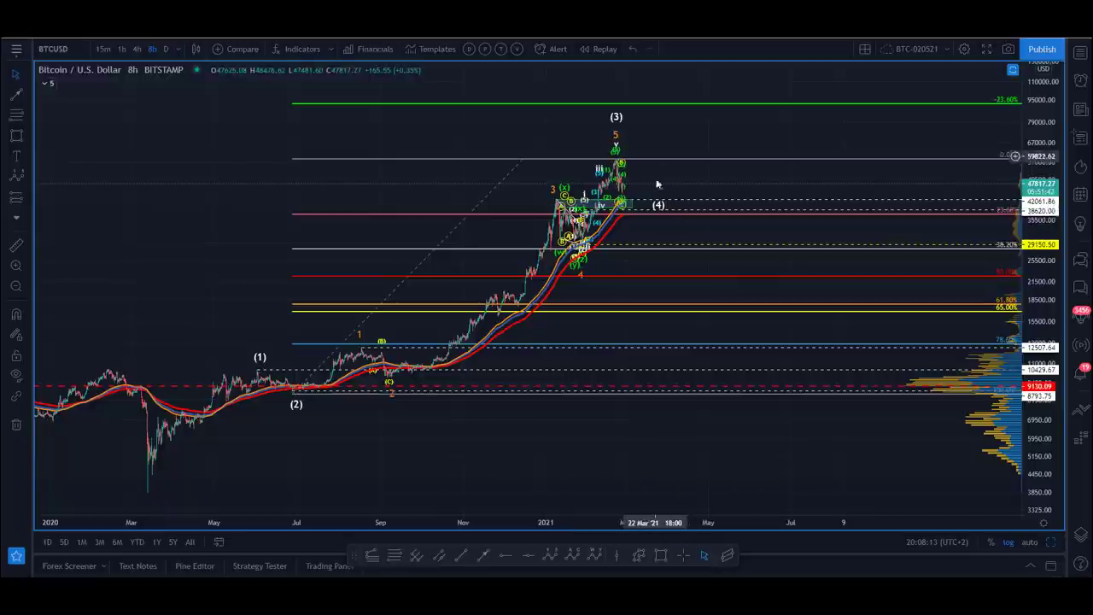
pyautogui.moveTo(660, 208); pyautogui.dragTo(661, 229)
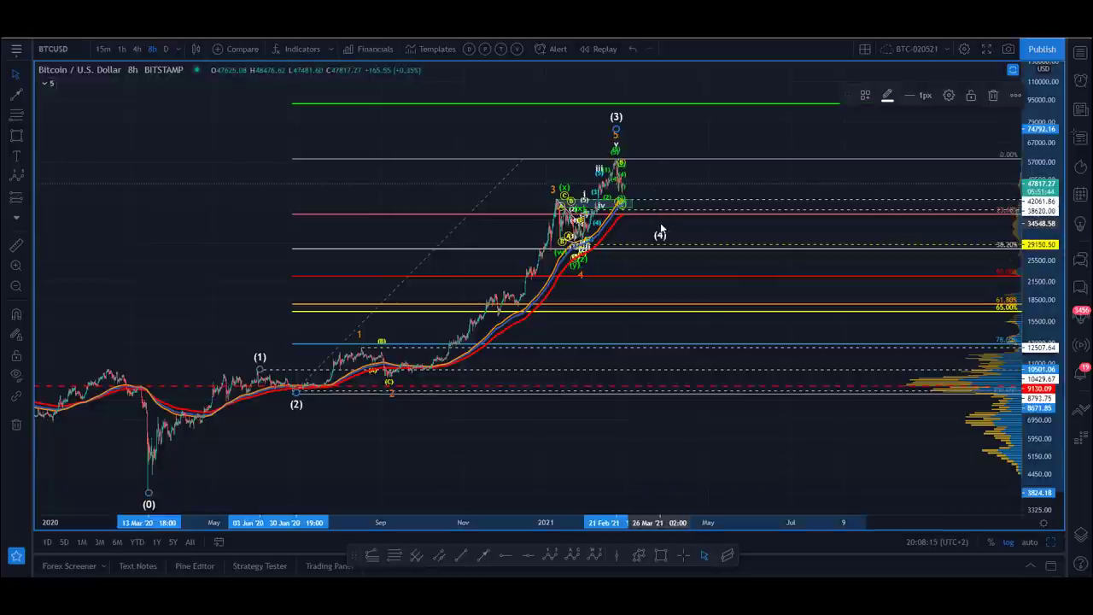
pyautogui.click(348, 196)
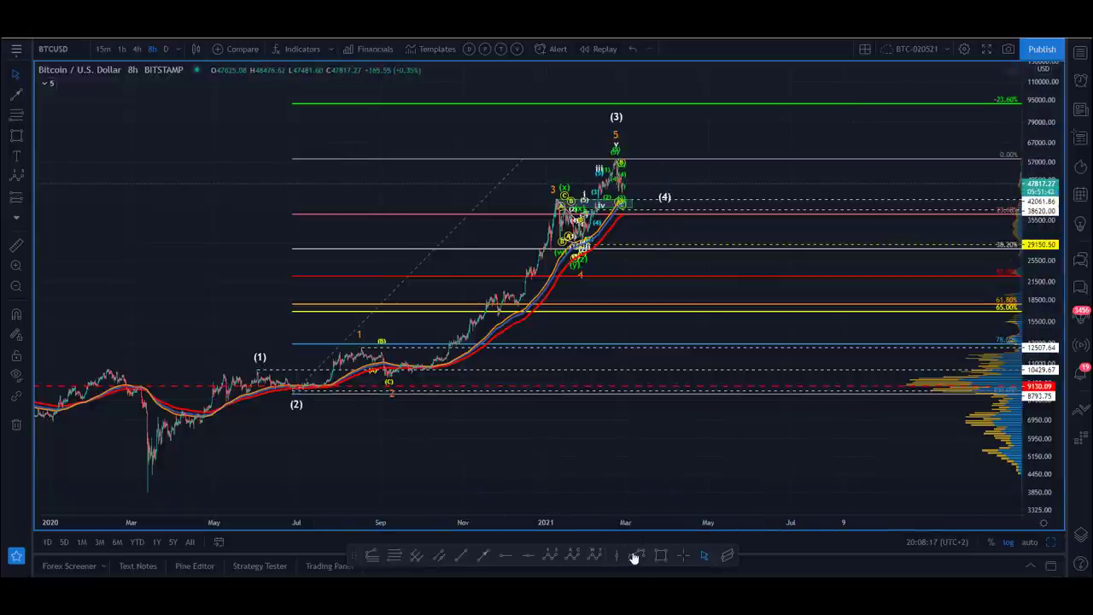
# Step: Draw a rectangle spanning the 23.6% to 38.2% retracement zone from March to June 2021 and place wave (4) inside it
pyautogui.click(660, 555)
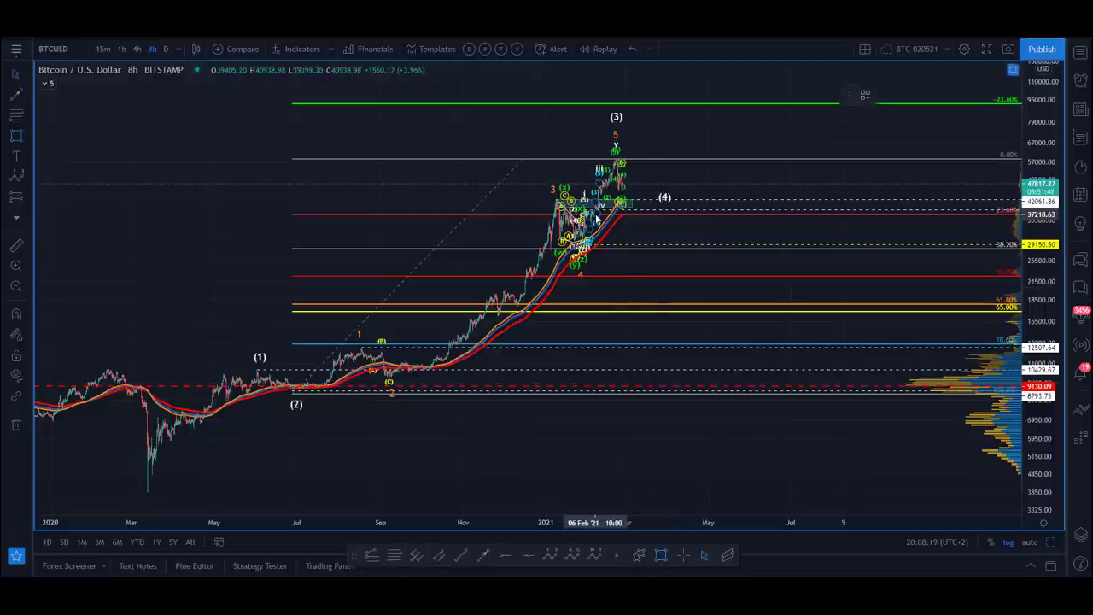
pyautogui.click(634, 207)
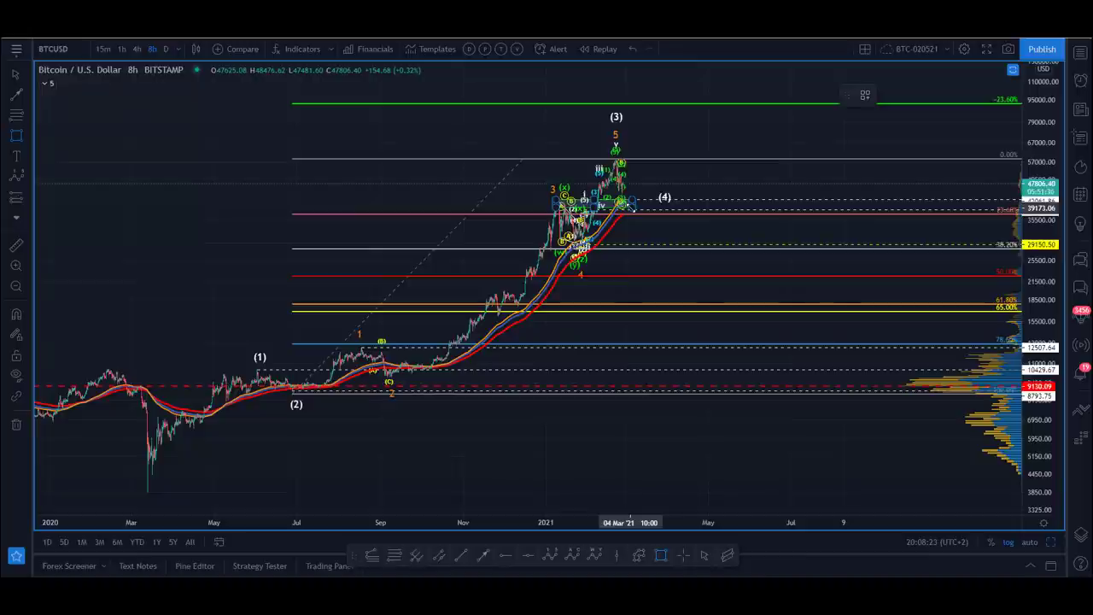
pyautogui.moveTo(633, 211)
pyautogui.mouseDown()
pyautogui.moveTo(774, 259)
pyautogui.moveTo(758, 245)
pyautogui.mouseUp()
pyautogui.moveTo(664, 199)
pyautogui.mouseDown()
pyautogui.moveTo(658, 222)
pyautogui.moveTo(668, 224)
pyautogui.mouseUp()
pyautogui.click(288, 164)
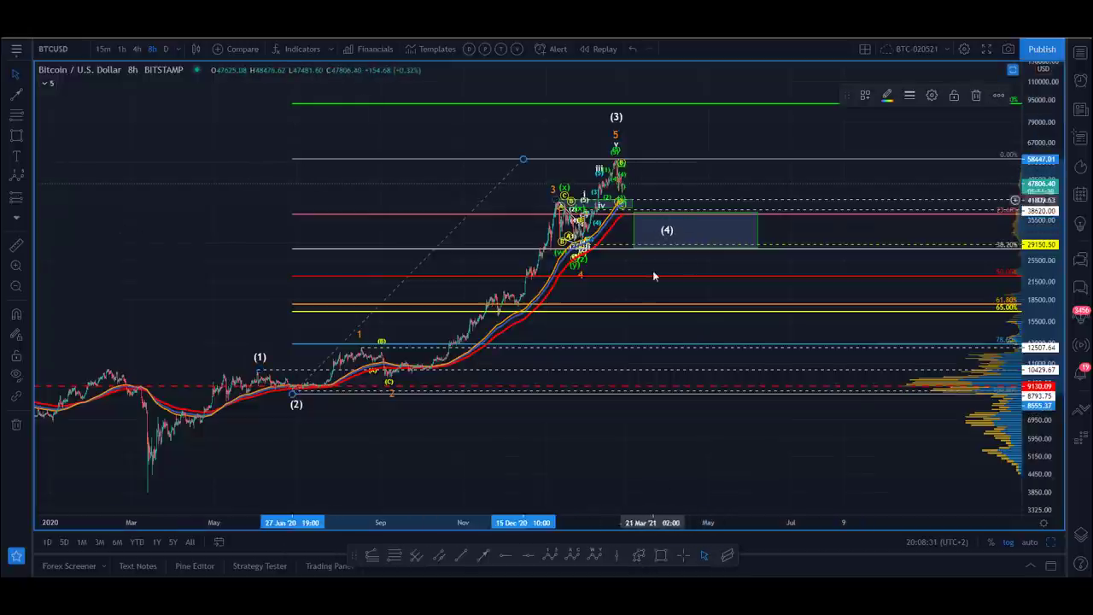
# Step: Draw a polyline from the February high down near 38620, up to a rebound, into wave (4) and up to the -23.6% level
pyautogui.click(639, 557)
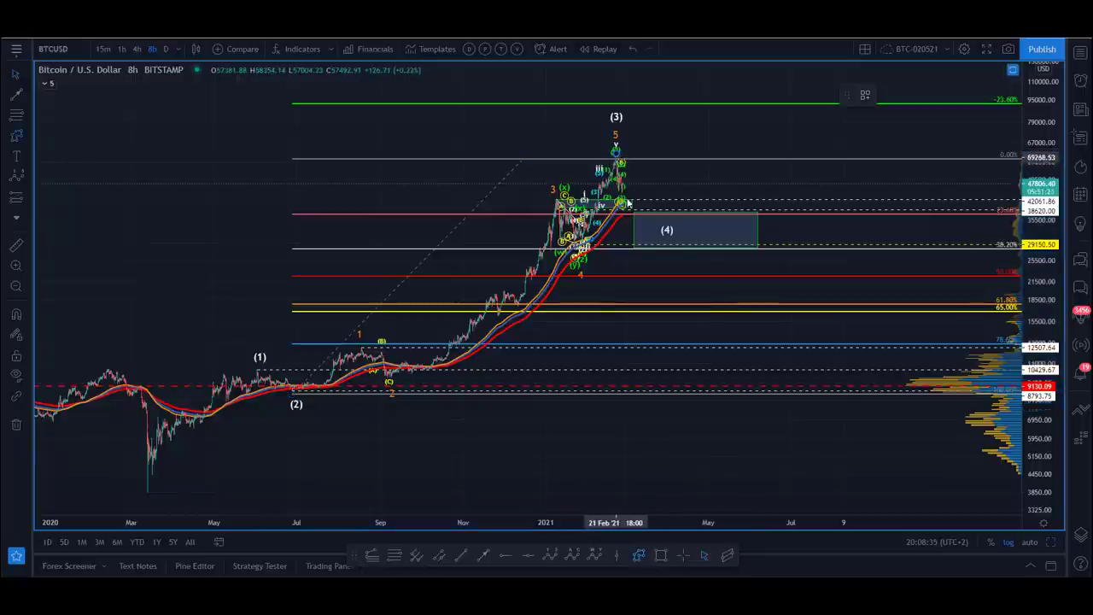
pyautogui.click(628, 212)
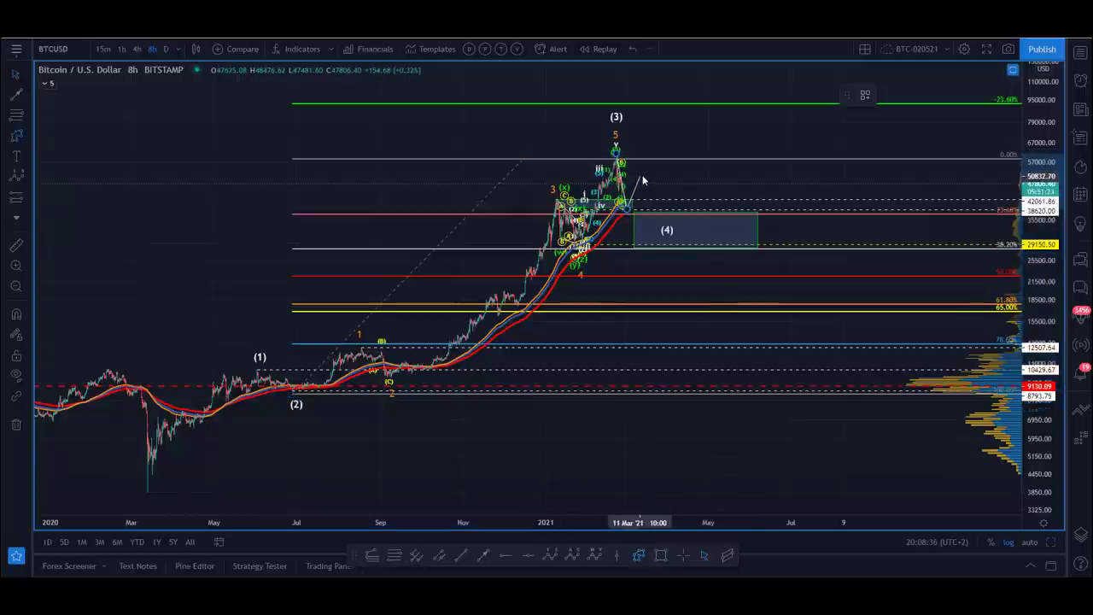
pyautogui.click(665, 230)
pyautogui.doubleClick(732, 104)
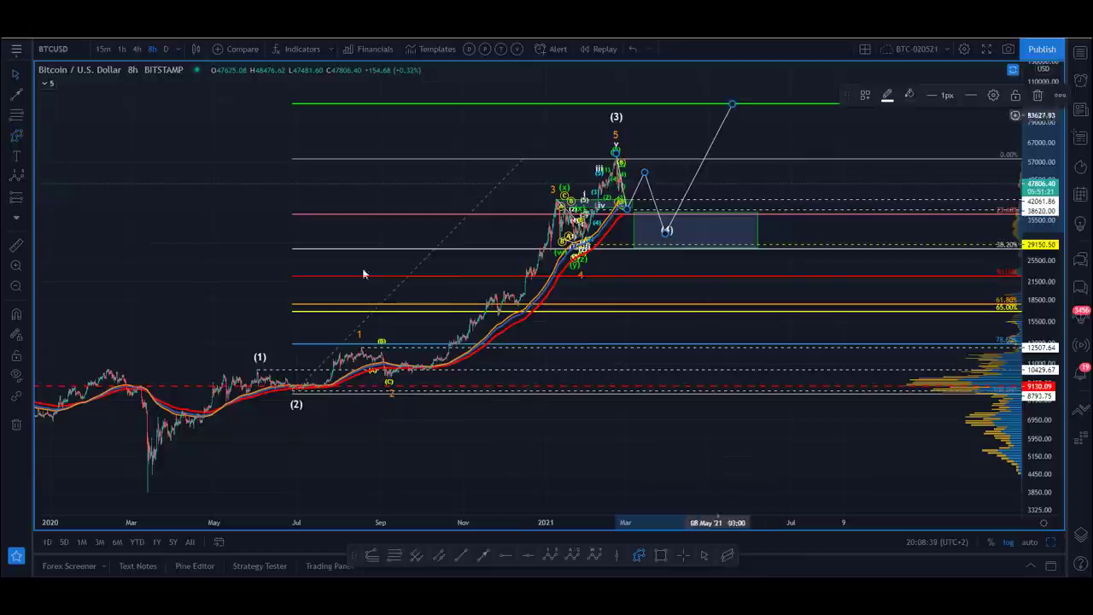
pyautogui.click(261, 132)
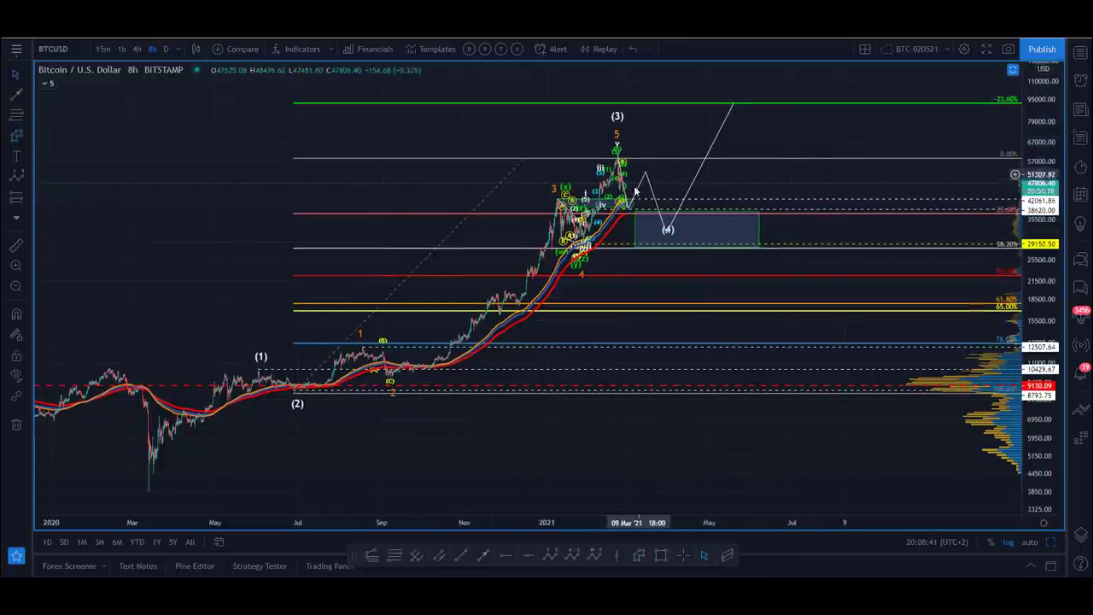
# Step: Adjust wave (4) to about 32825 and shift the polyline's first low to early March 2021
pyautogui.click(668, 231)
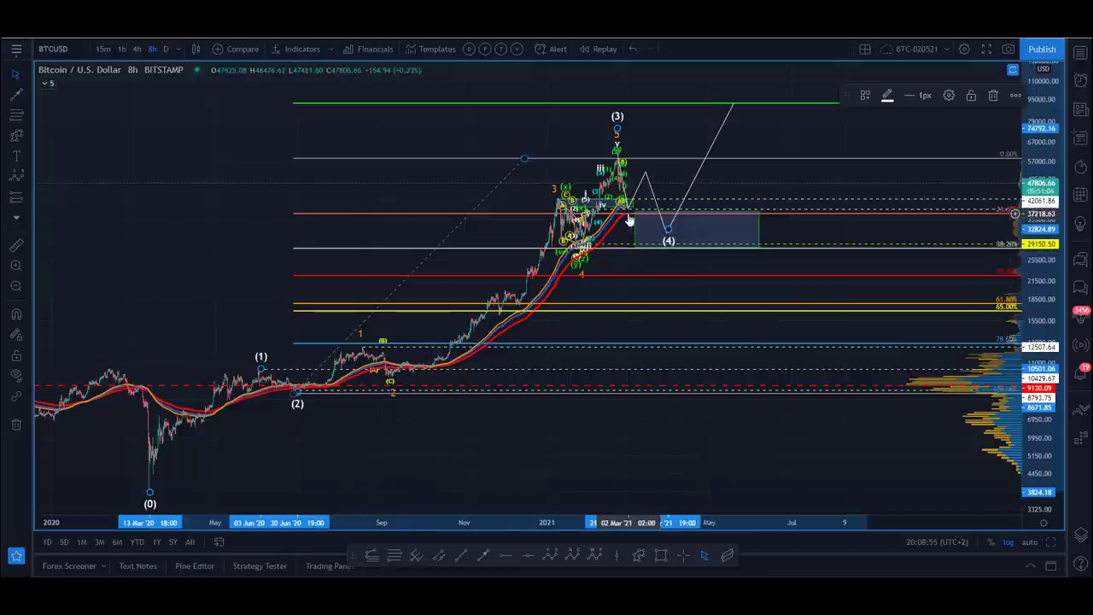
pyautogui.moveTo(628, 210); pyautogui.dragTo(636, 243)
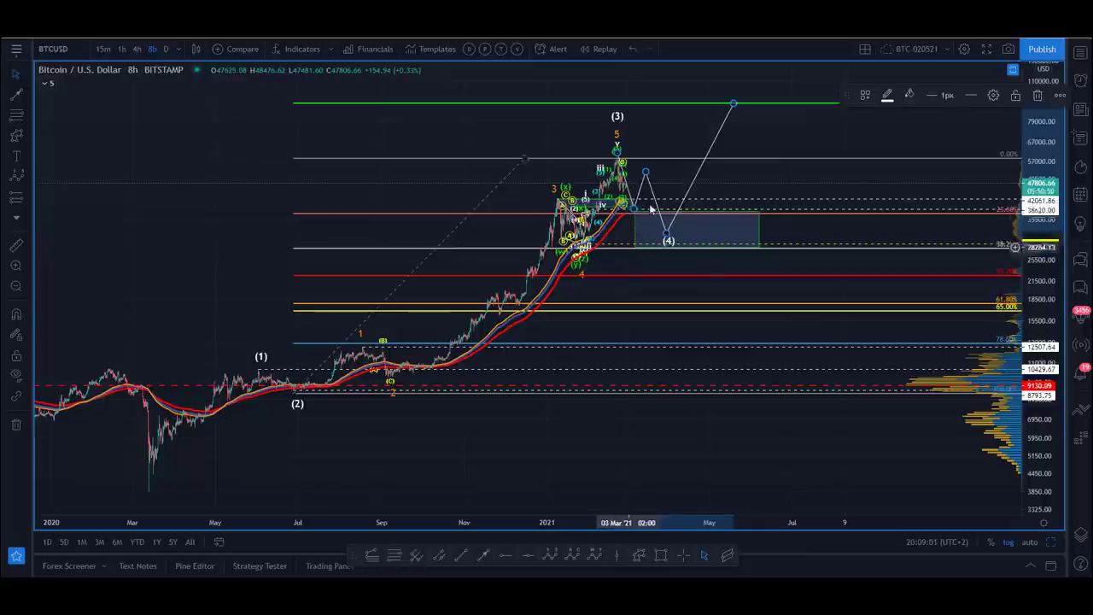
pyautogui.click(289, 180)
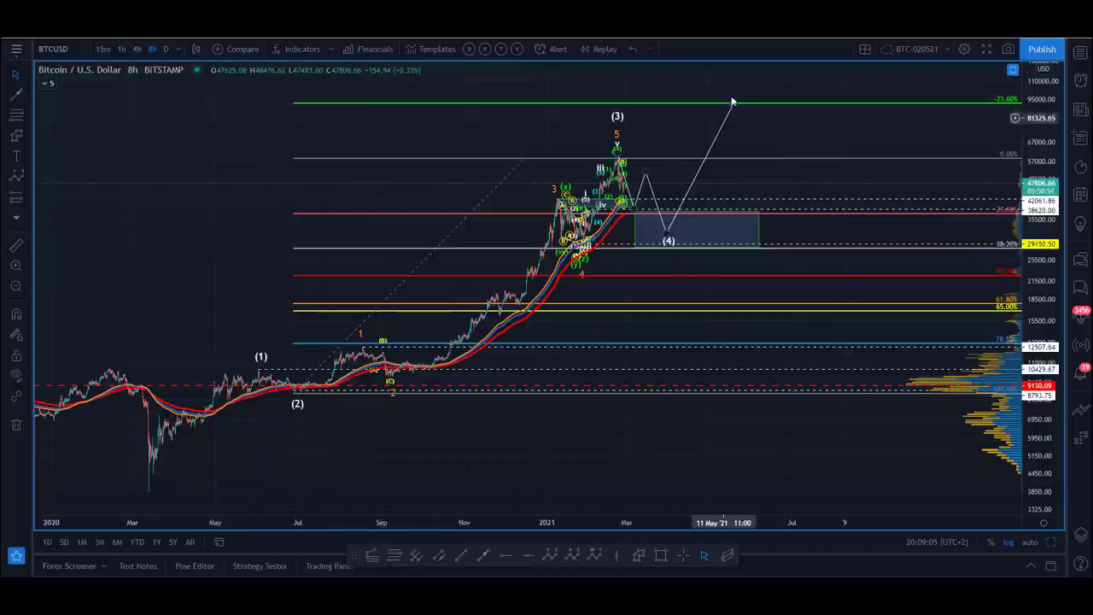
# Step: Try the polyline's end above the -23.6% level, then set it on that level at about 93500 in late May 2021
pyautogui.moveTo(671, 145); pyautogui.dragTo(661, 160)
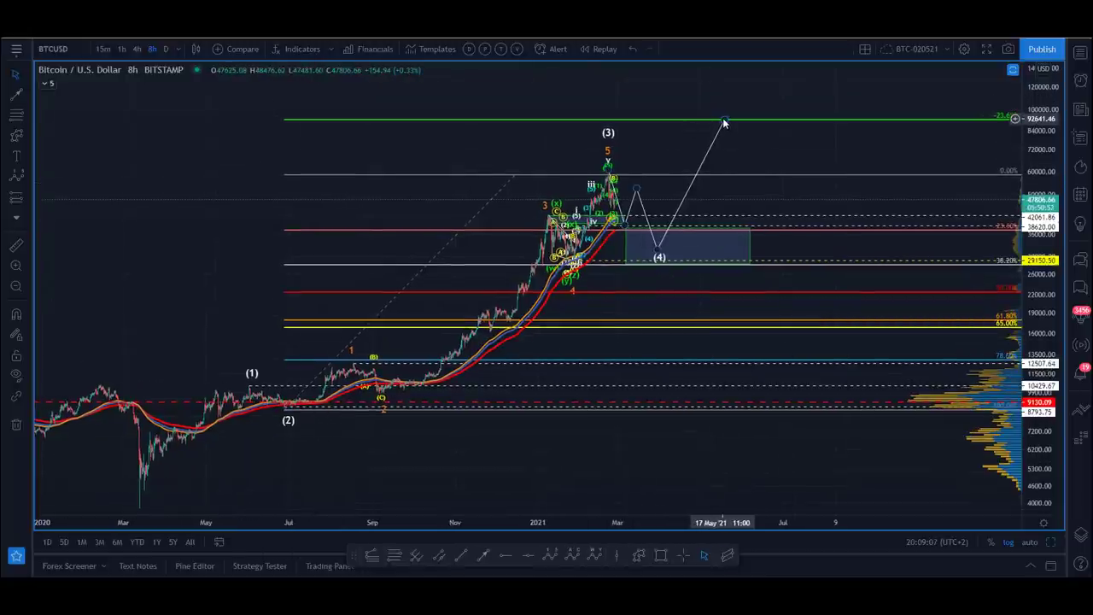
pyautogui.moveTo(736, 121); pyautogui.dragTo(740, 98)
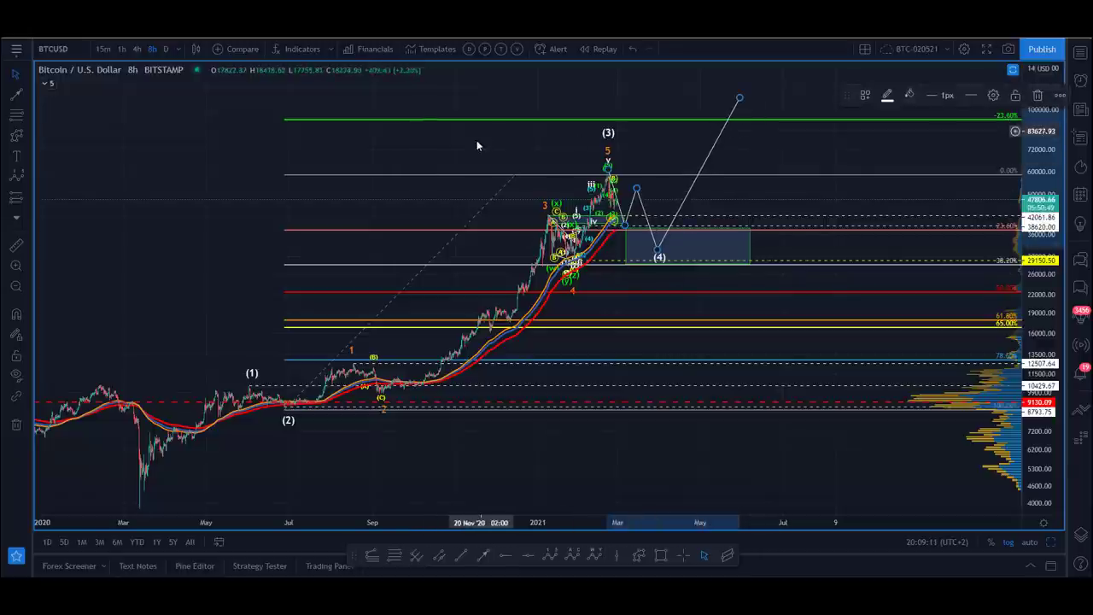
pyautogui.moveTo(496, 132); pyautogui.dragTo(465, 180)
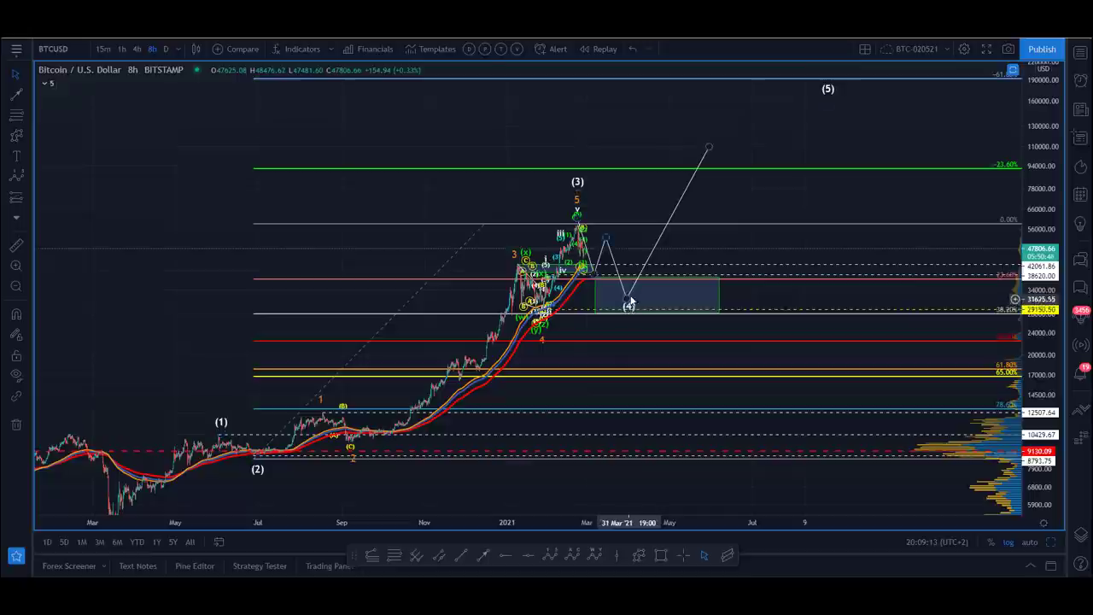
pyautogui.moveTo(711, 152); pyautogui.dragTo(701, 167)
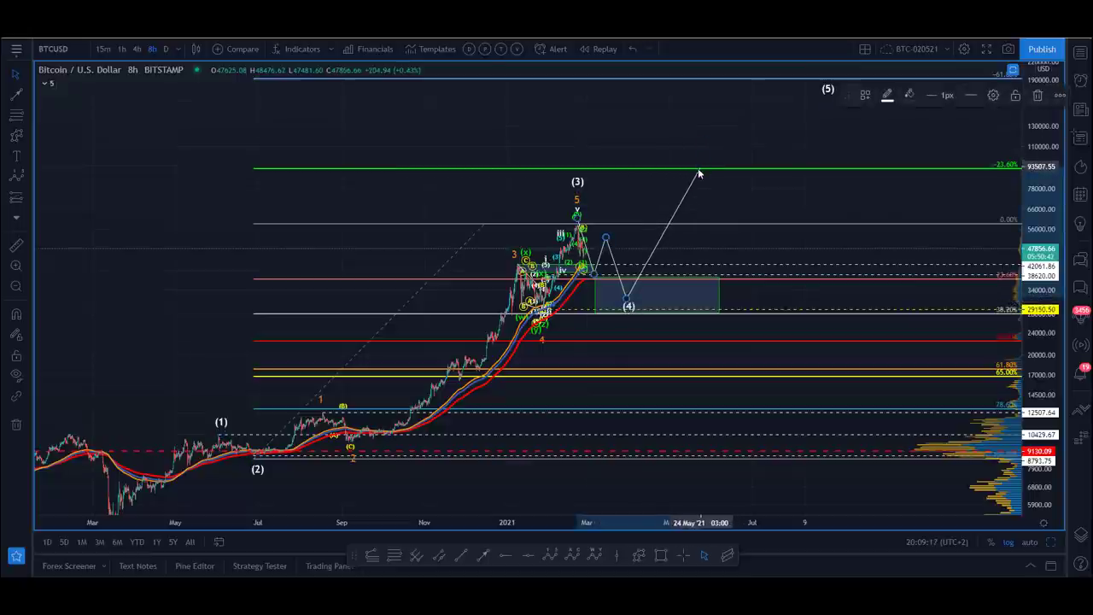
# Step: Move wave (5) down to just above the -23.6% level at the polyline's end
pyautogui.moveTo(825, 96); pyautogui.dragTo(697, 146)
pyautogui.moveTo(436, 294); pyautogui.dragTo(435, 275)
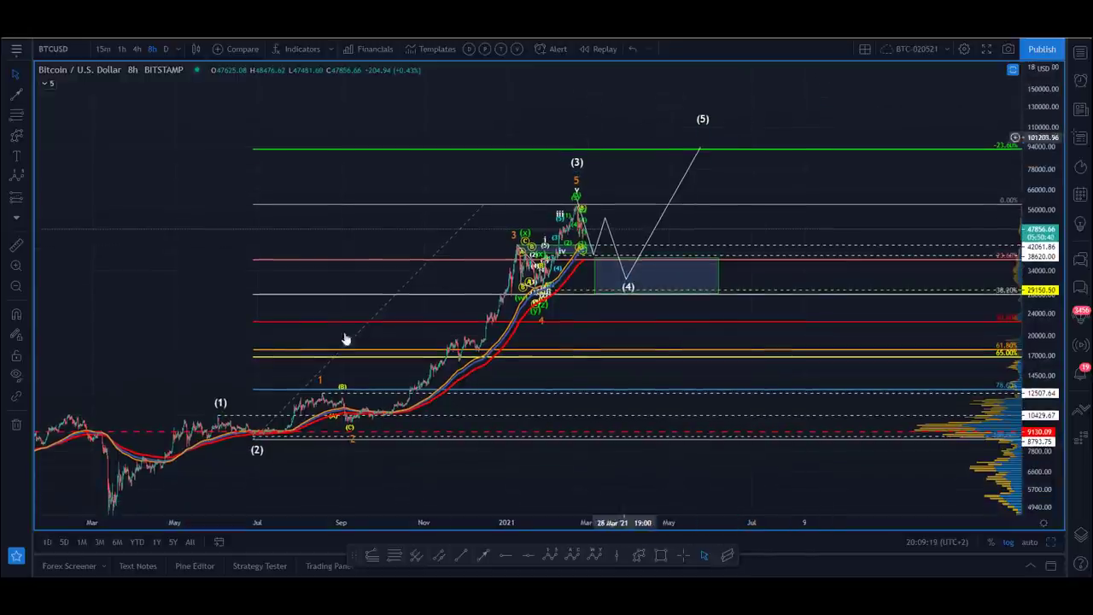
pyautogui.moveTo(211, 333); pyautogui.dragTo(211, 310)
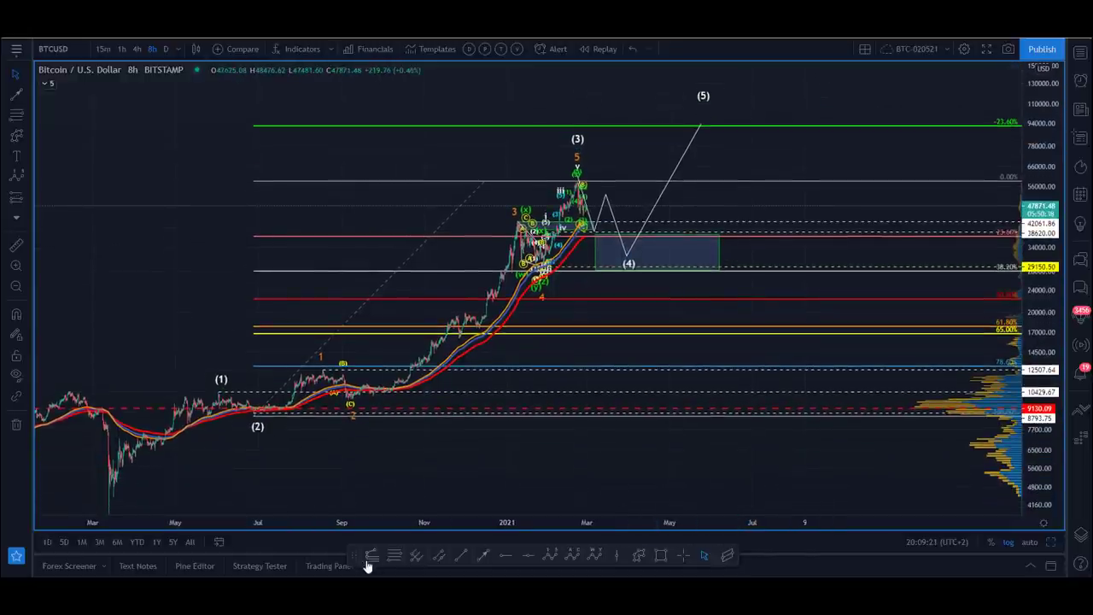
# Step: Place a trend-based Fibonacci extension from the March 2020 low at about 3816 to wave (1) at about 10441, projected from about 28989
pyautogui.moveTo(1043, 227); pyautogui.dragTo(1042, 248)
pyautogui.click(107, 503)
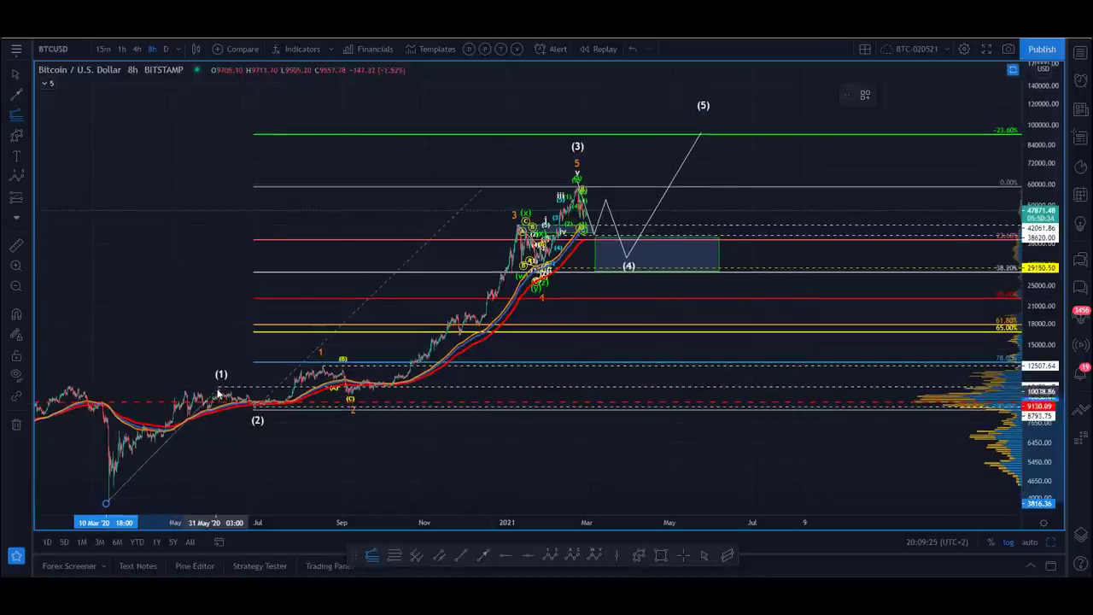
pyautogui.click(220, 386)
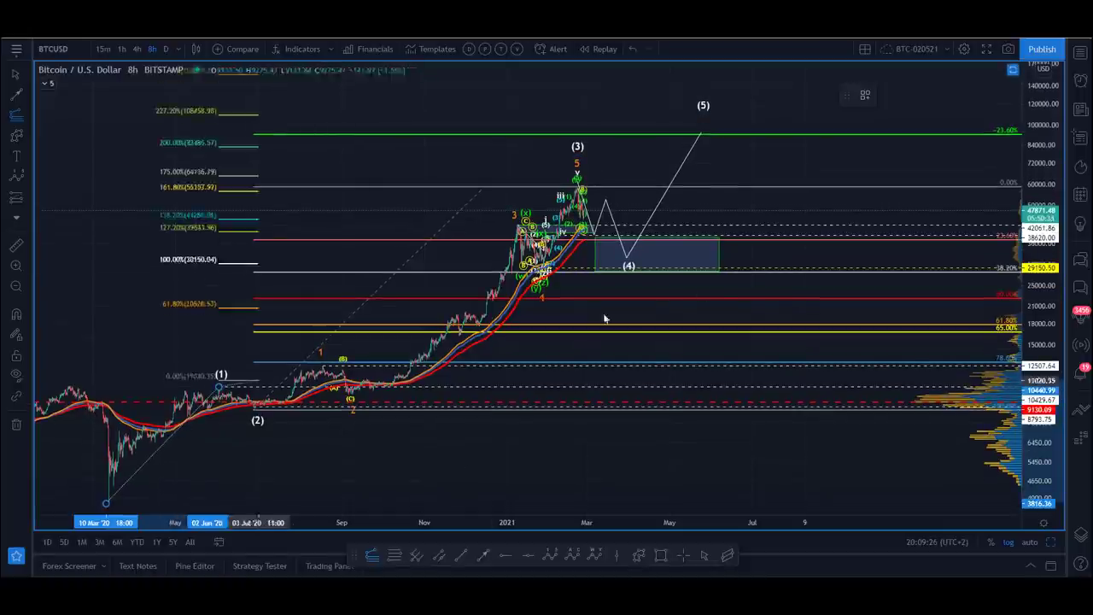
pyautogui.click(823, 267)
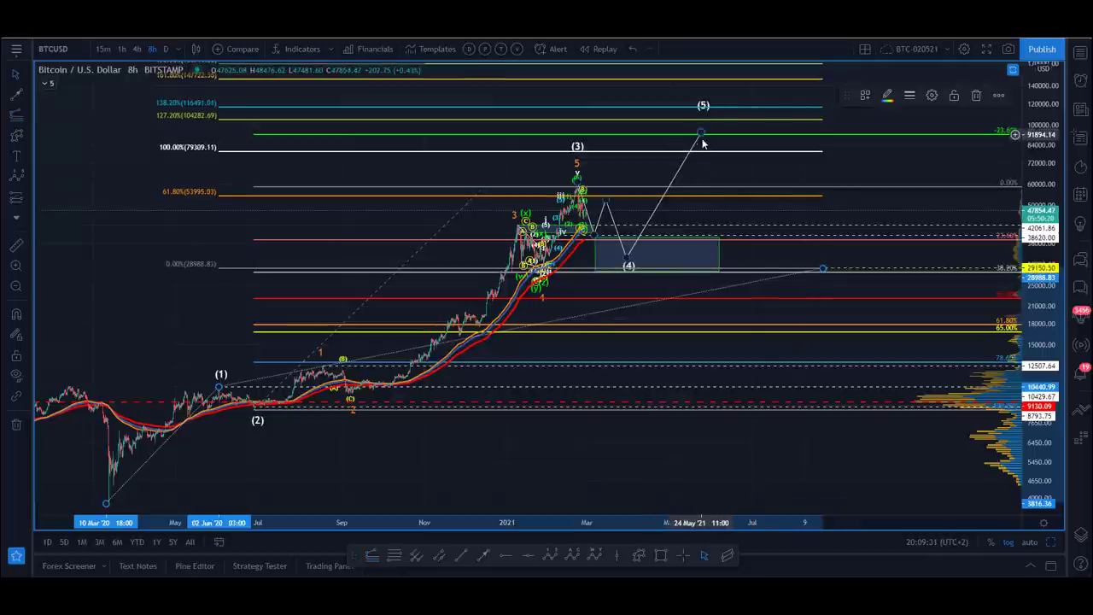
# Step: Draw a May to June 2021 rectangle between the 100% extension and the -23.6% level, and place wave (5) at about 92800
pyautogui.click(660, 555)
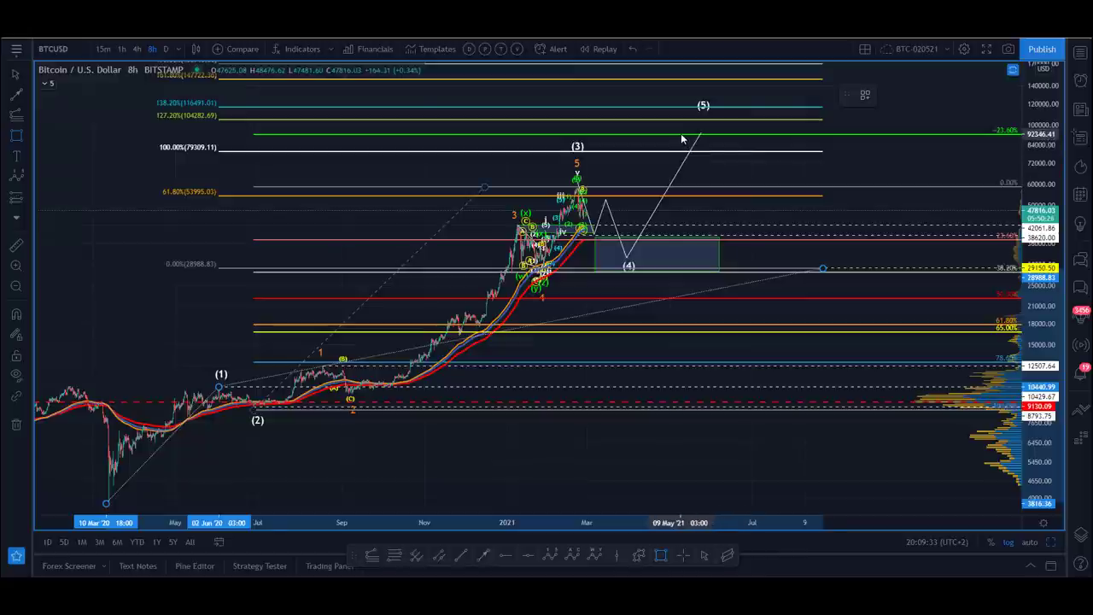
pyautogui.moveTo(681, 134); pyautogui.dragTo(736, 151)
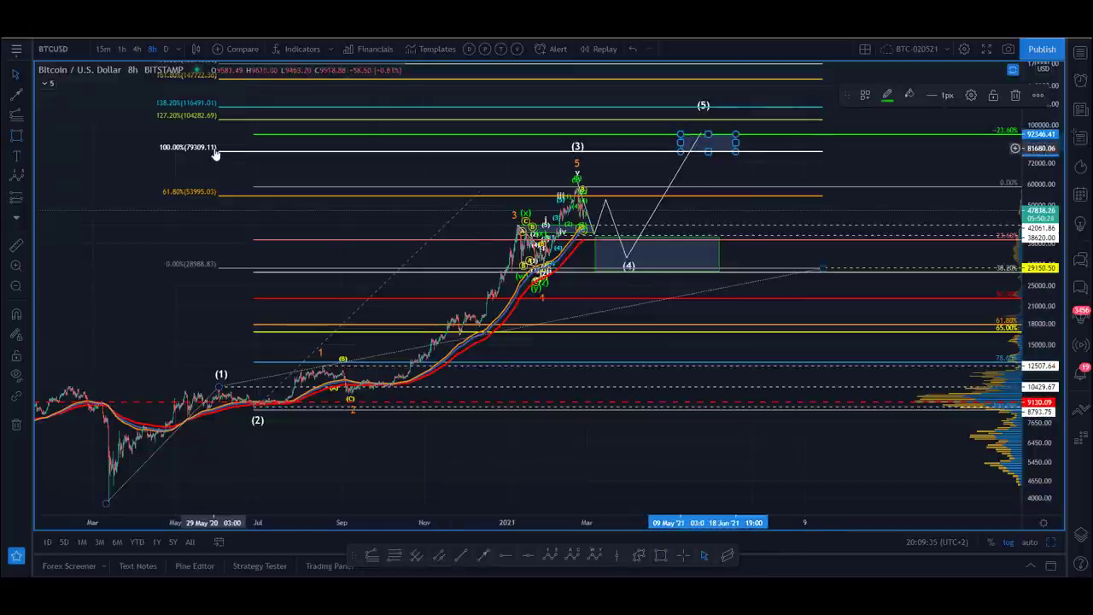
pyautogui.moveTo(703, 111); pyautogui.dragTo(705, 133)
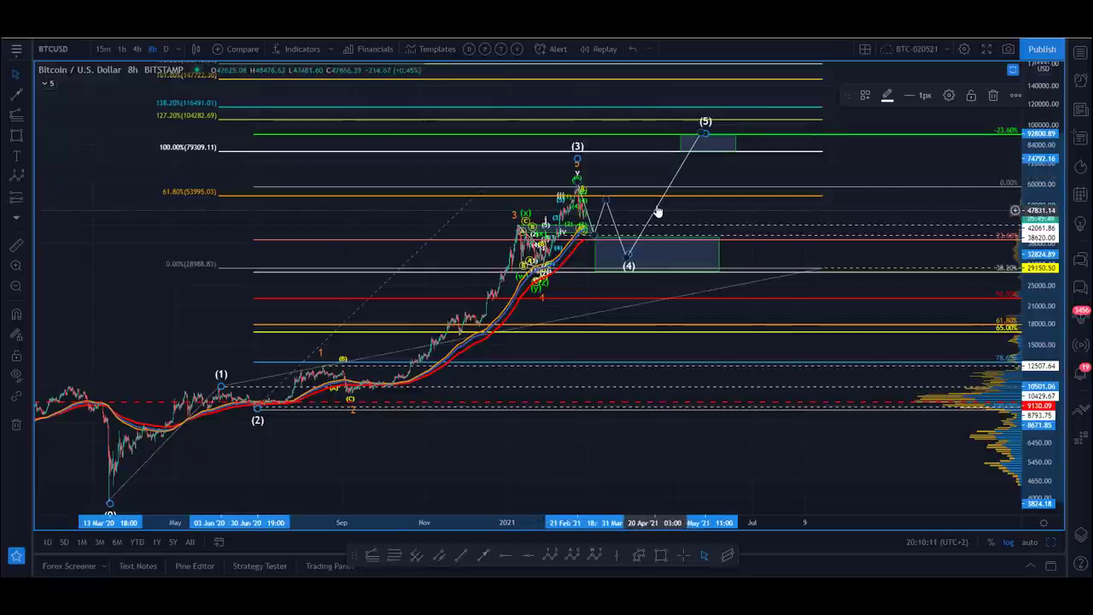
# Step: Delete the projected polyline and try a new one from the February high through a rebound down to wave (4)
pyautogui.press('Delete')
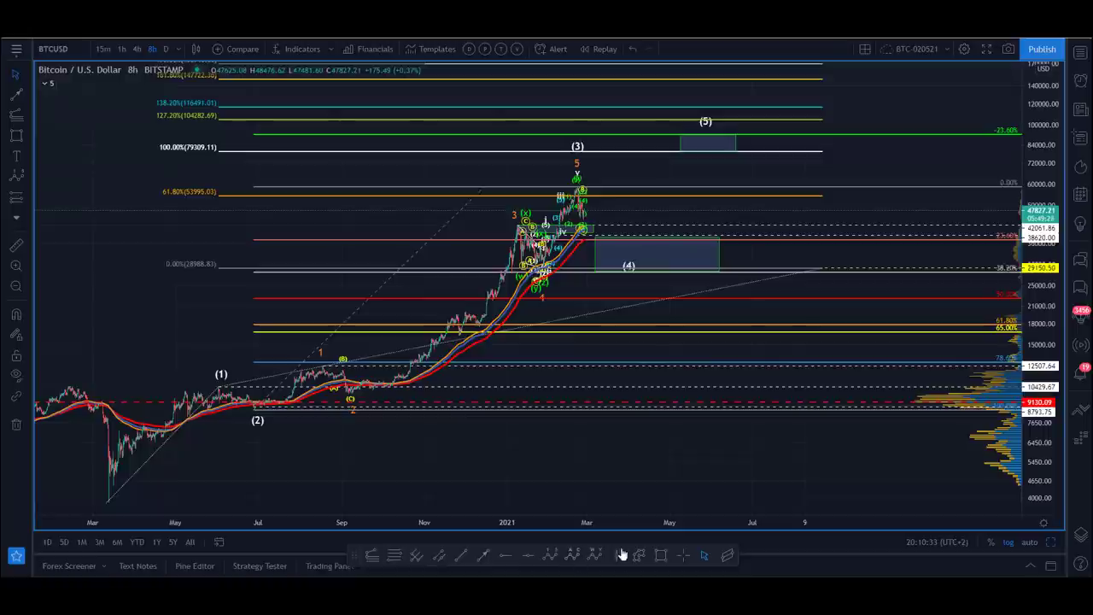
pyautogui.click(641, 555)
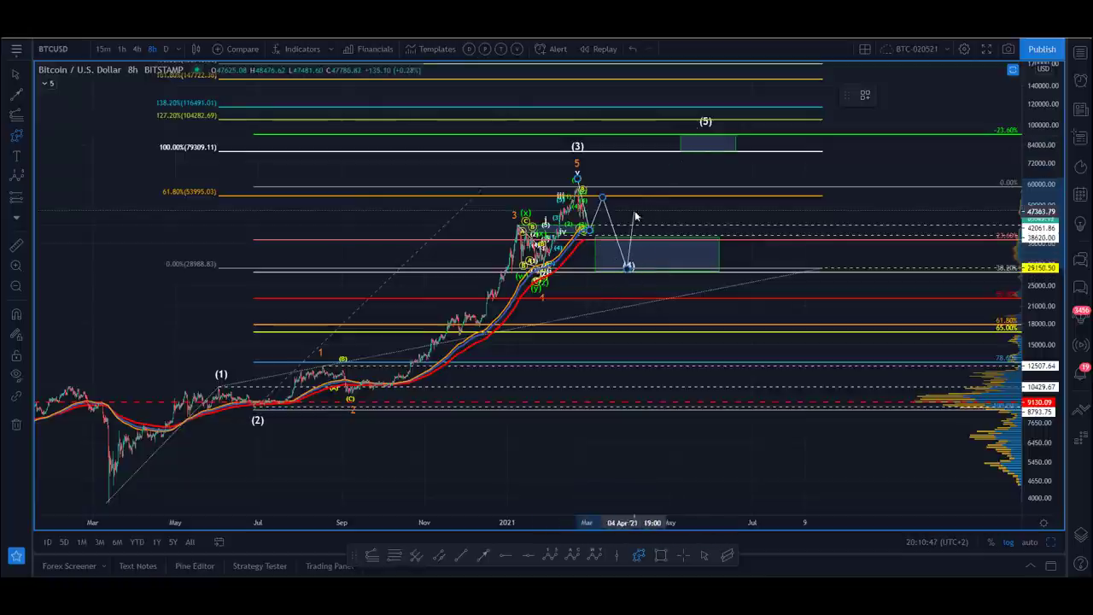
pyautogui.press('Escape')
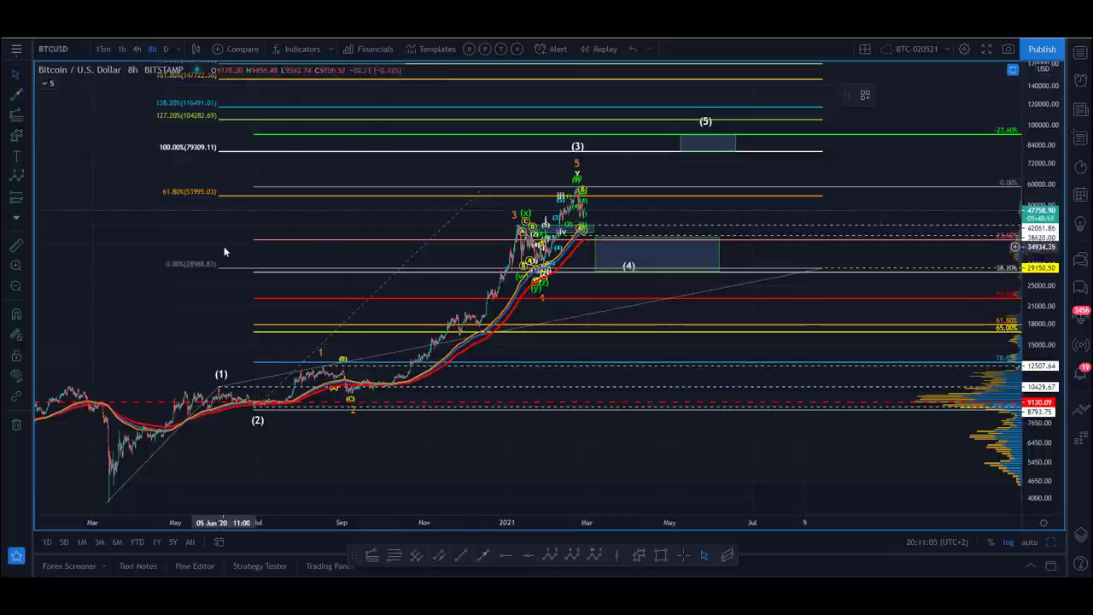
# Step: Delete the shaded target rectangles at waves (4) and (5)
pyautogui.click(628, 262)
pyautogui.moveTo(719, 254); pyautogui.dragTo(727, 254)
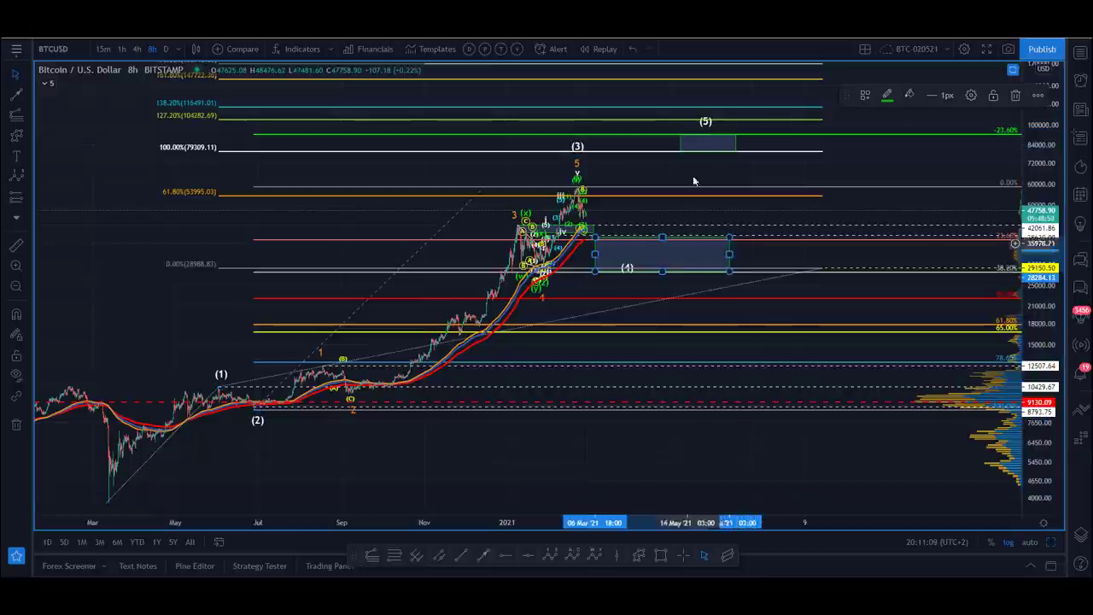
pyautogui.press('Delete')
pyautogui.click(695, 144)
pyautogui.press('Delete')
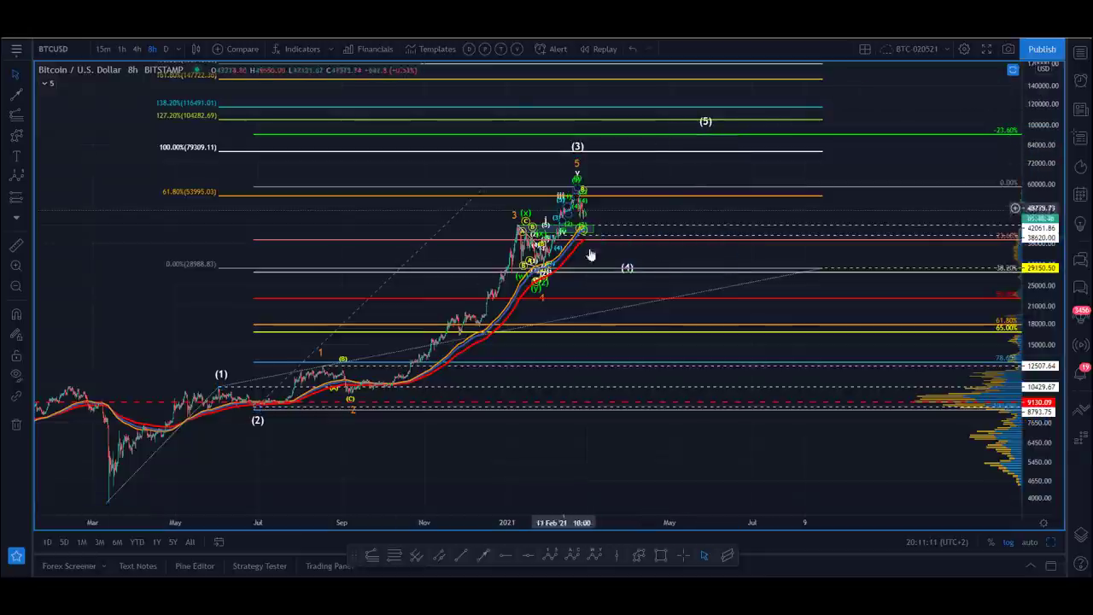
# Step: Place wave (4) at about 32614 in late March 2021 and try another polyline starting from the February high
pyautogui.click(628, 270)
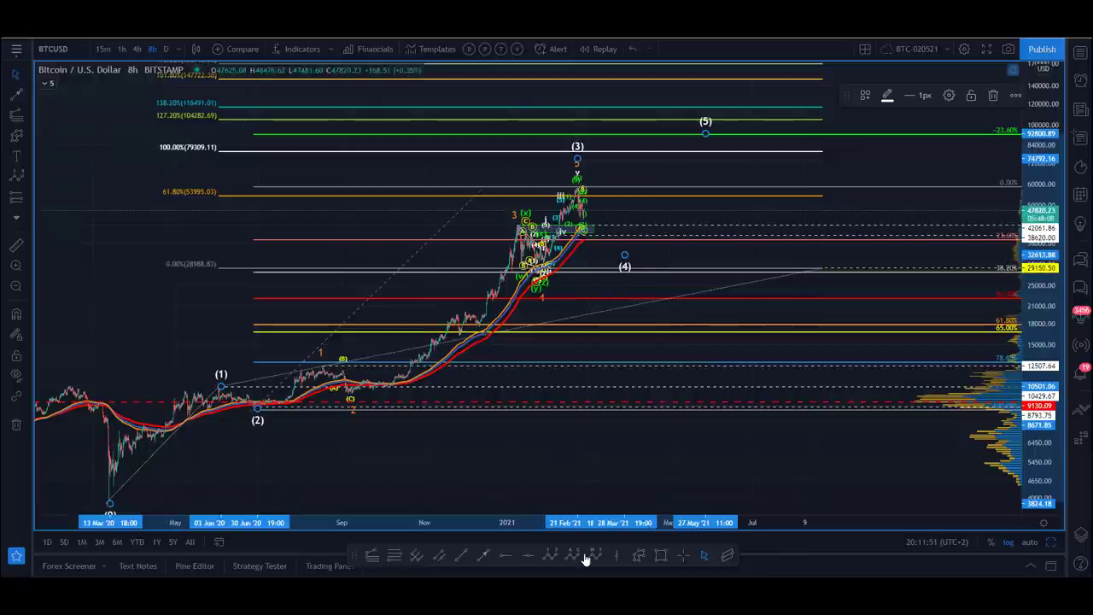
pyautogui.click(635, 556)
pyautogui.click(578, 187)
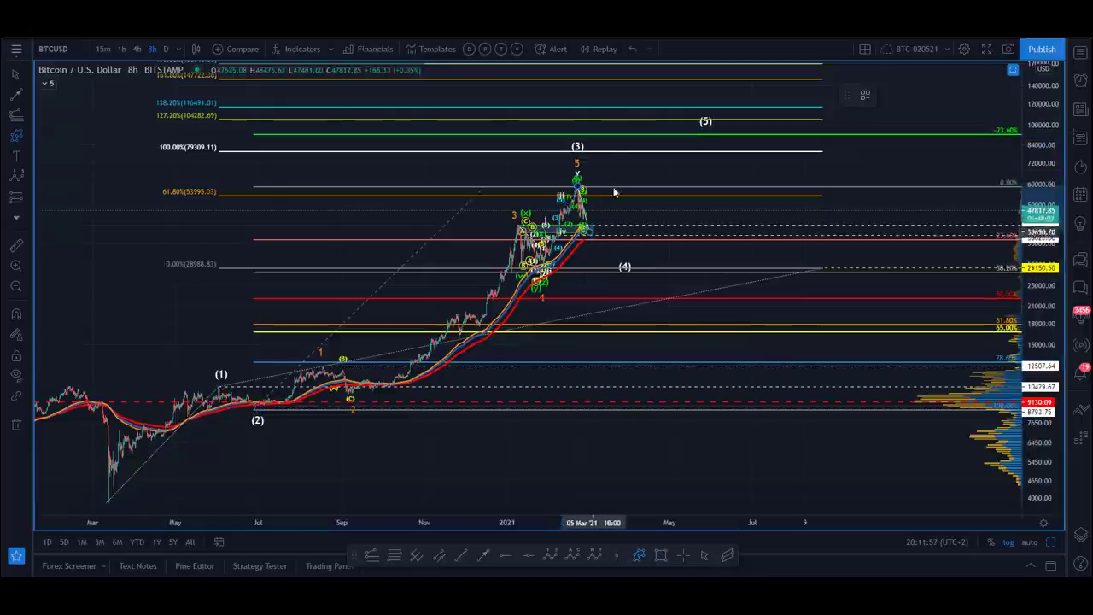
pyautogui.press('Escape')
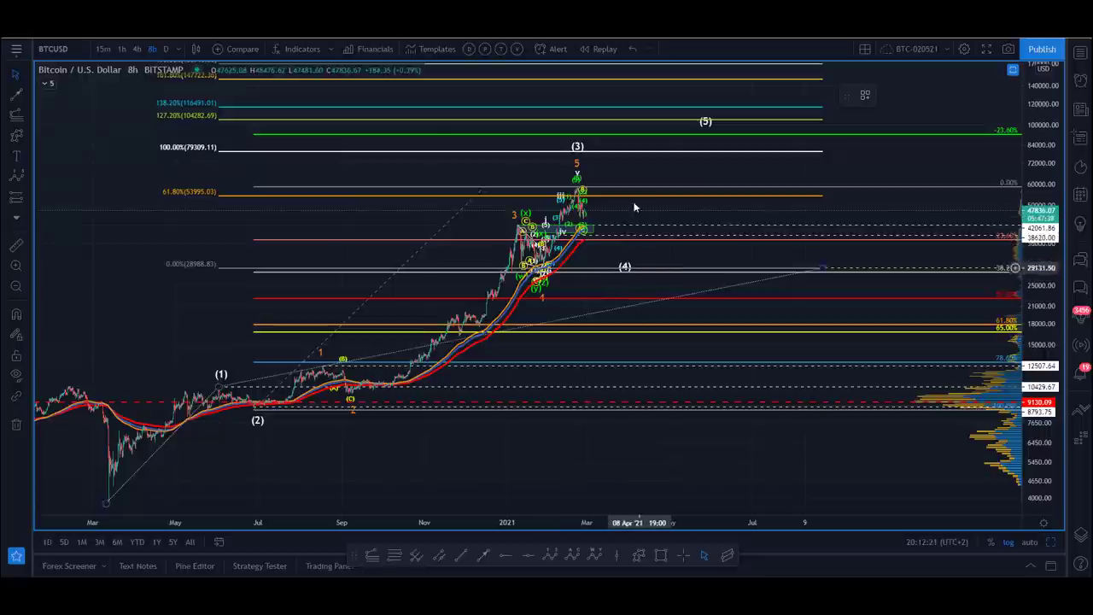
# Step: Switch the chart to the 1-hour interval with a linear price scale and delete the trend-based Fibonacci extension
pyautogui.click(122, 49)
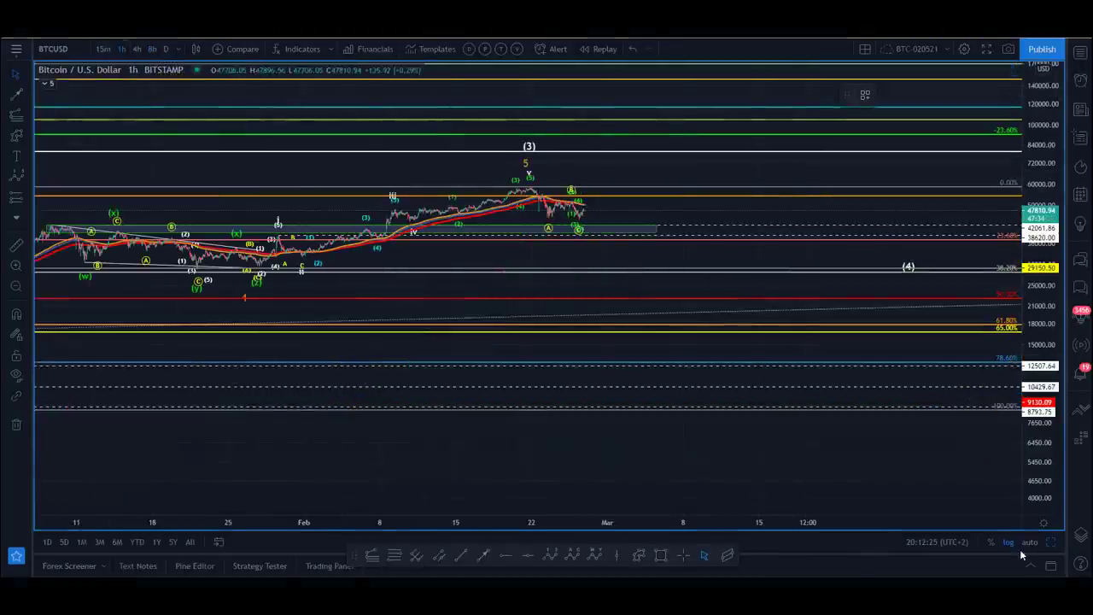
pyautogui.click(1010, 542)
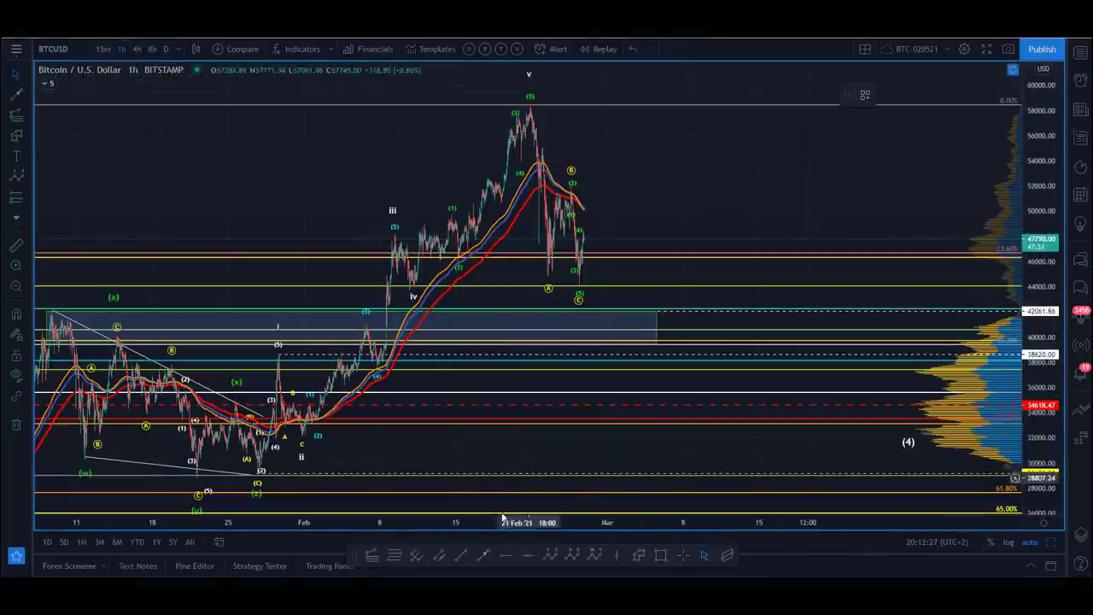
pyautogui.moveTo(166, 171); pyautogui.dragTo(342, 127)
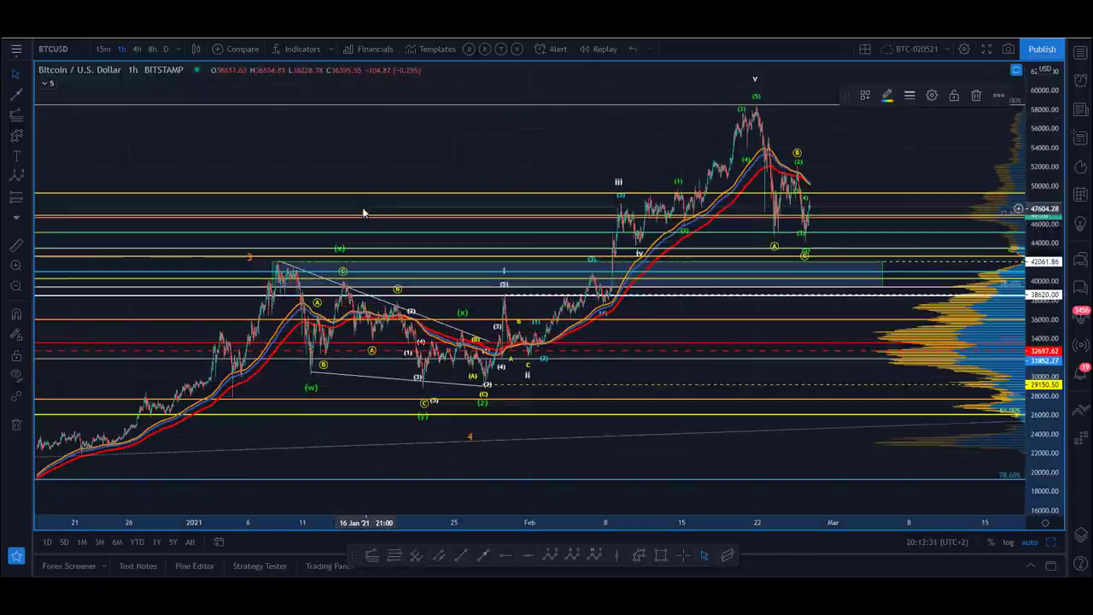
pyautogui.moveTo(509, 154); pyautogui.dragTo(366, 156)
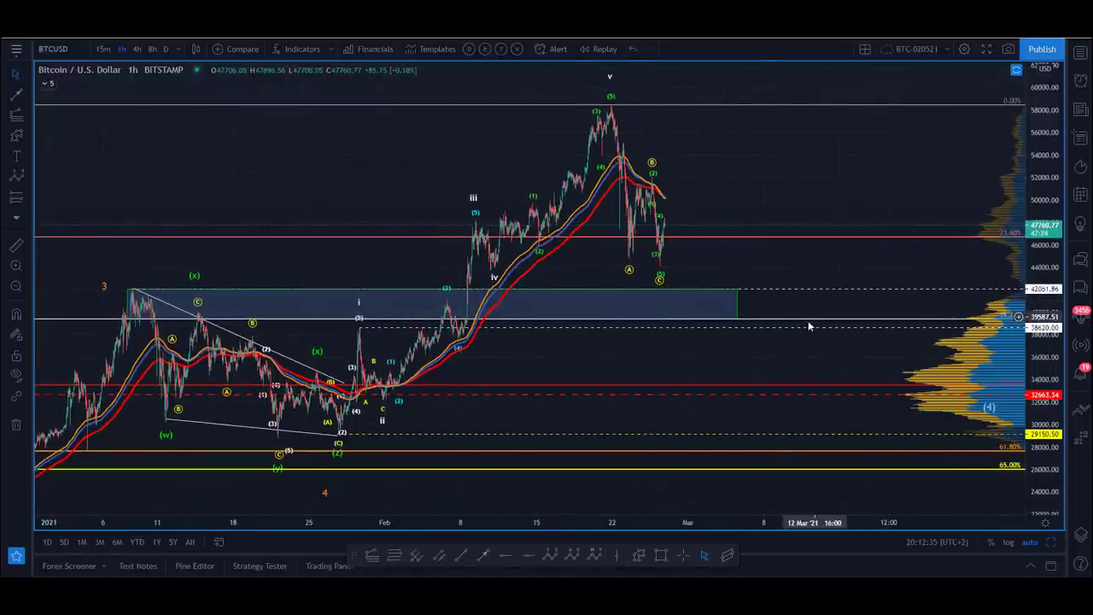
# Step: Delete the shaded rectangle below the 42061.86 level and the Fibonacci retracement
pyautogui.click(738, 304)
pyautogui.press('Delete')
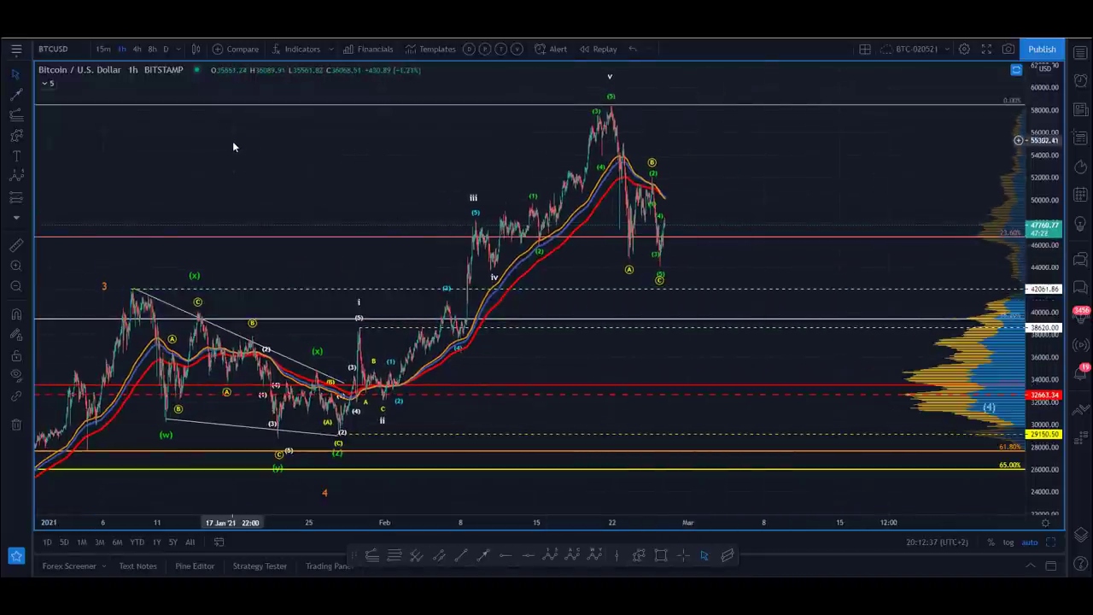
pyautogui.press('Delete')
pyautogui.moveTo(329, 176); pyautogui.dragTo(346, 176)
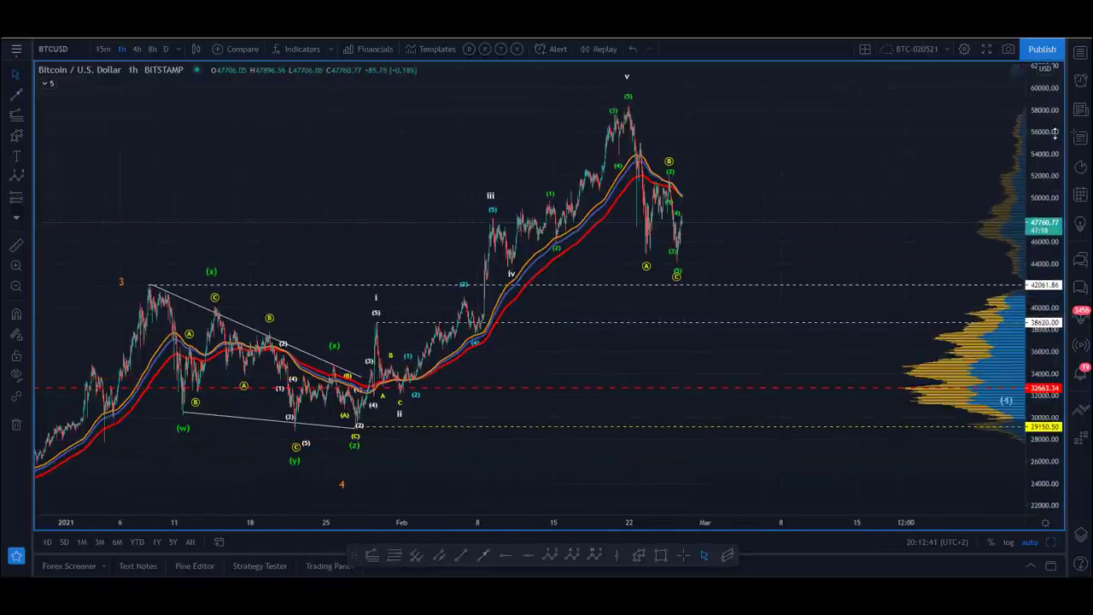
pyautogui.moveTo(1059, 133); pyautogui.dragTo(1055, 179)
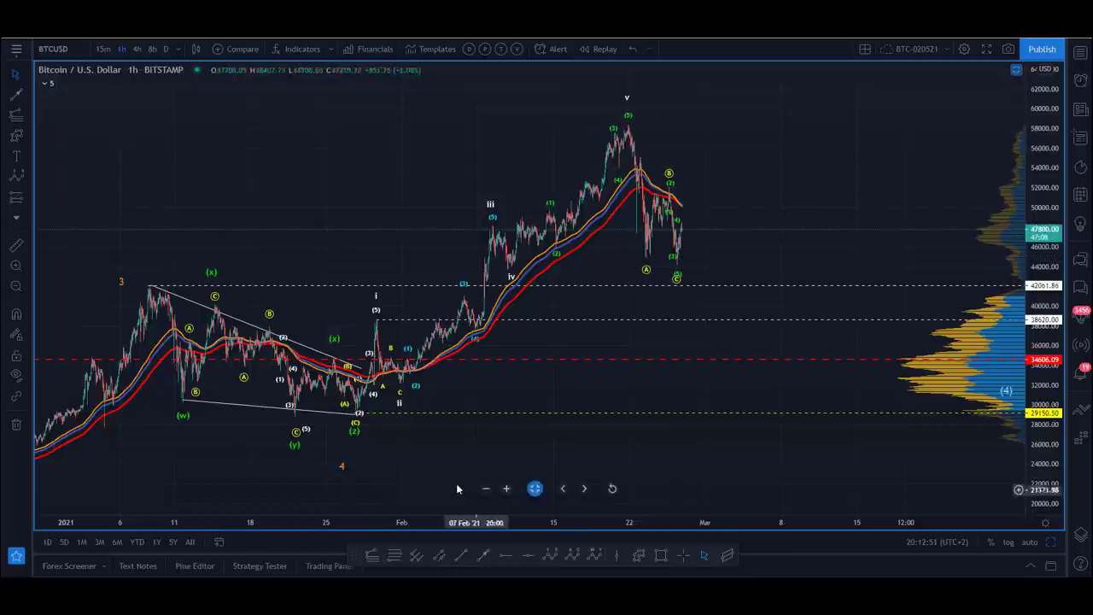
# Step: Unhide the hidden trend-based Fibonacci extension anchored at waves i and ii on the BTCUSD chart
pyautogui.click(1080, 534)
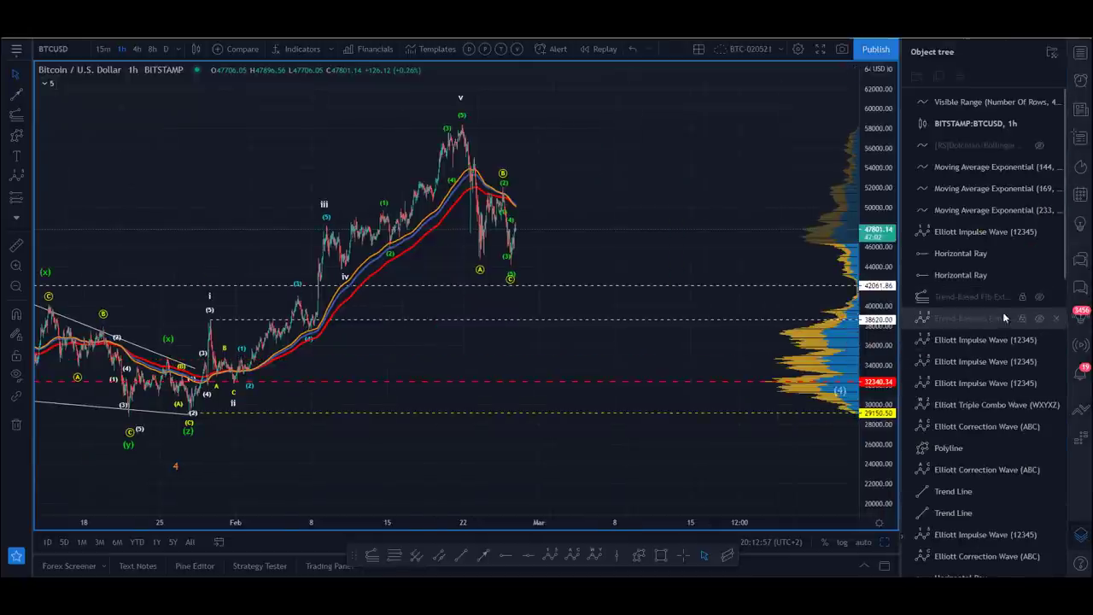
pyautogui.click(1038, 297)
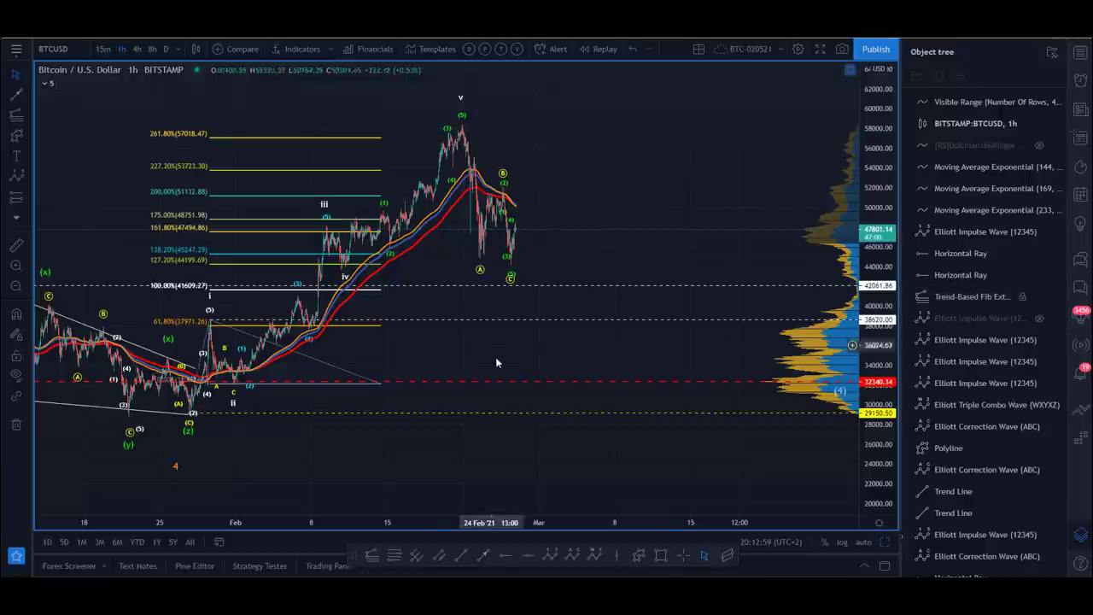
pyautogui.moveTo(525, 442); pyautogui.dragTo(639, 436)
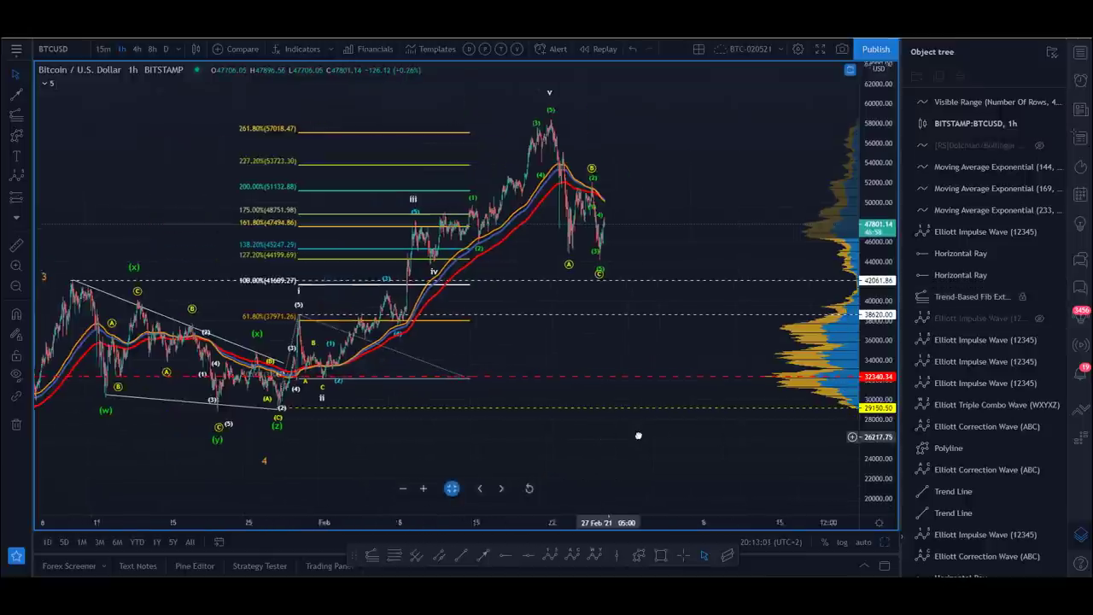
pyautogui.click(1080, 535)
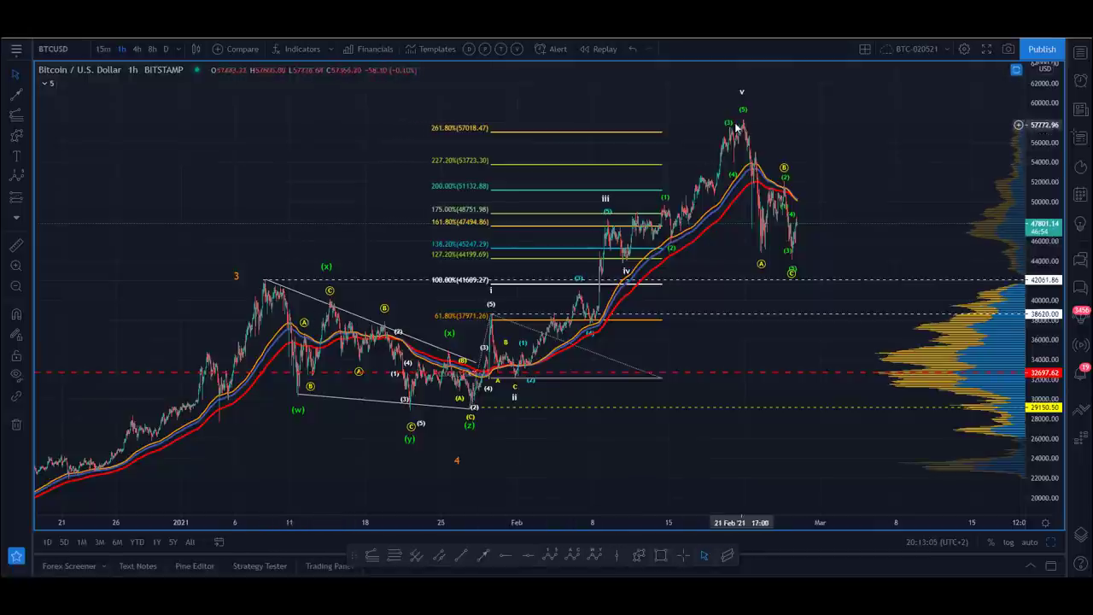
# Step: Draw a shaded rectangle over the wave iii high, between the 161.80% and 175.00% extension levels
pyautogui.moveTo(333, 173); pyautogui.dragTo(288, 173)
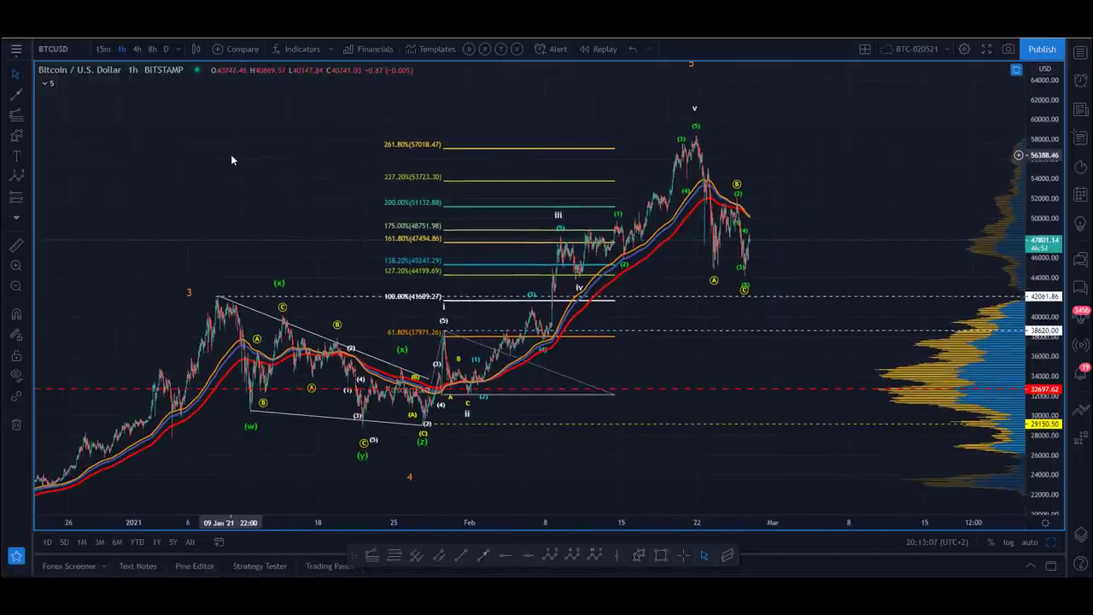
pyautogui.click(663, 559)
pyautogui.click(577, 243)
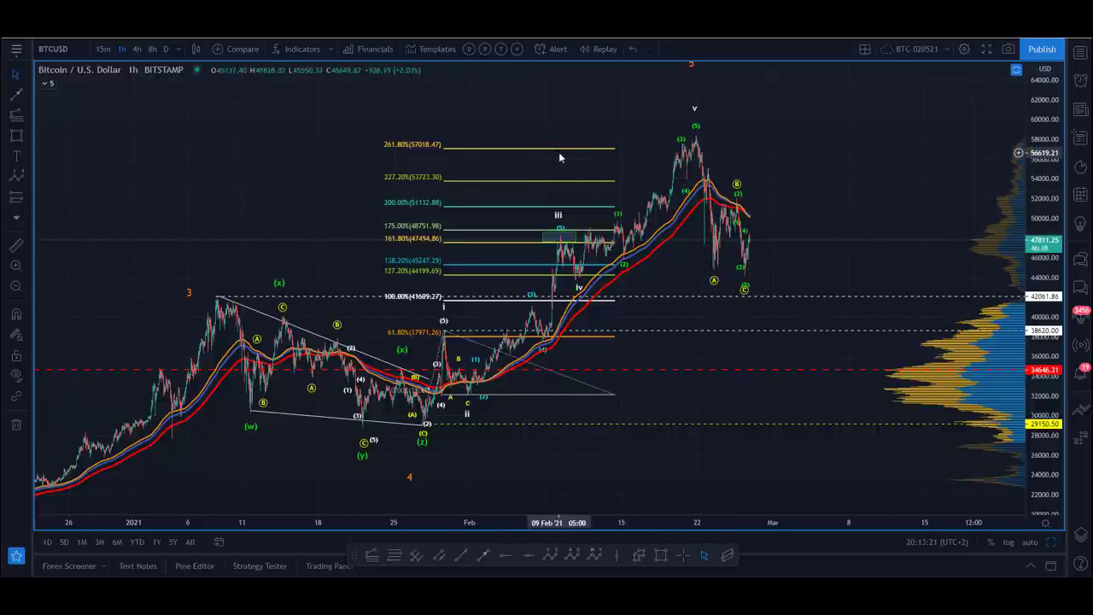
# Step: Unlock the trend-based Fibonacci extension and move its third point to about 43639 on 8 March 2021
pyautogui.click(613, 395)
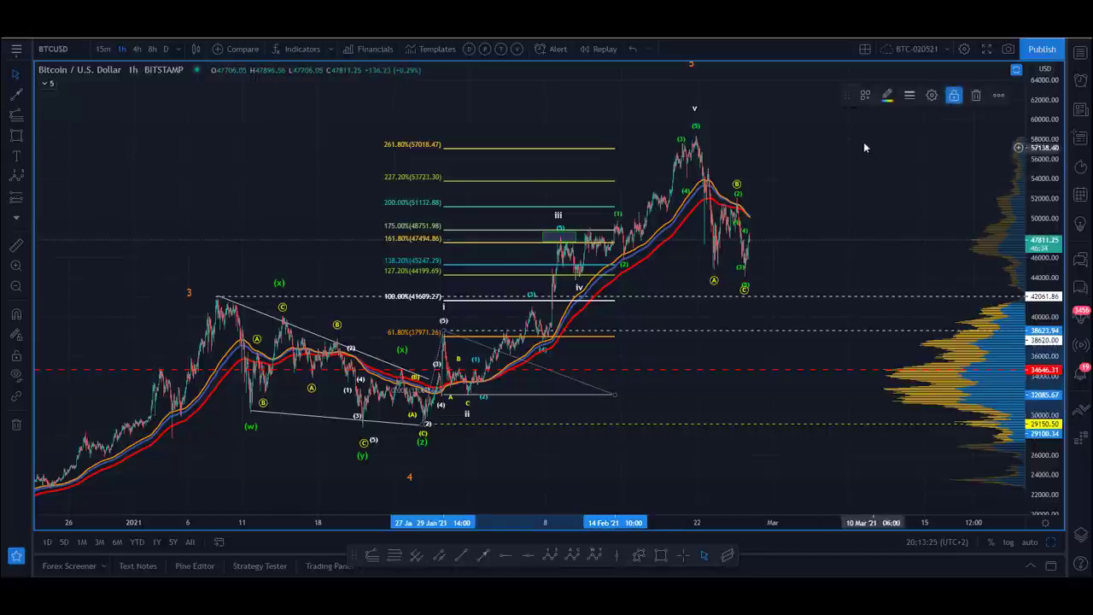
pyautogui.moveTo(626, 394); pyautogui.dragTo(813, 392)
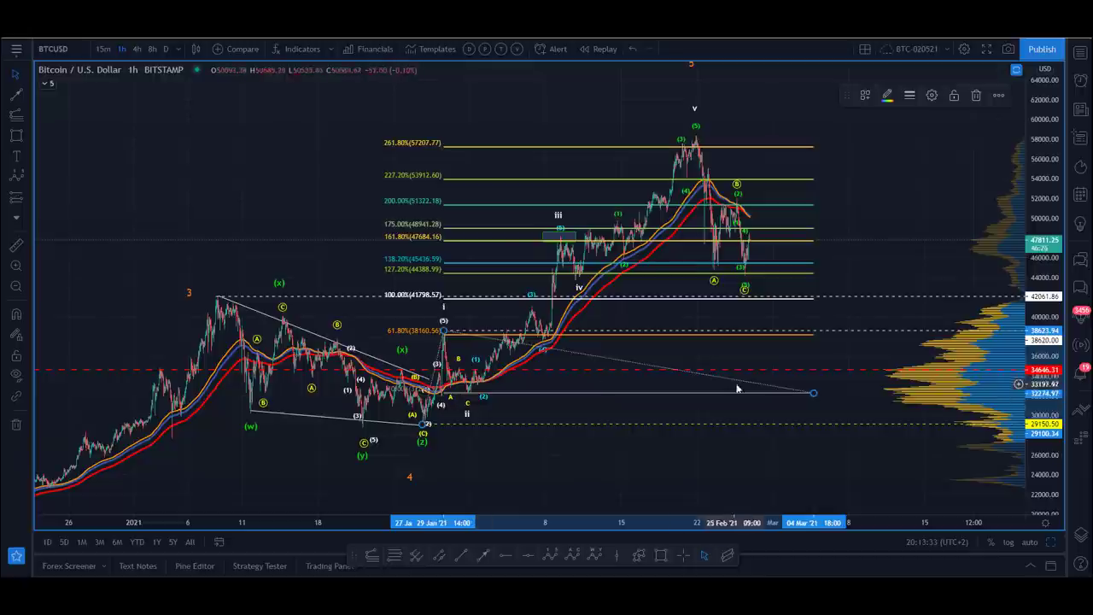
pyautogui.moveTo(813, 392); pyautogui.dragTo(855, 279)
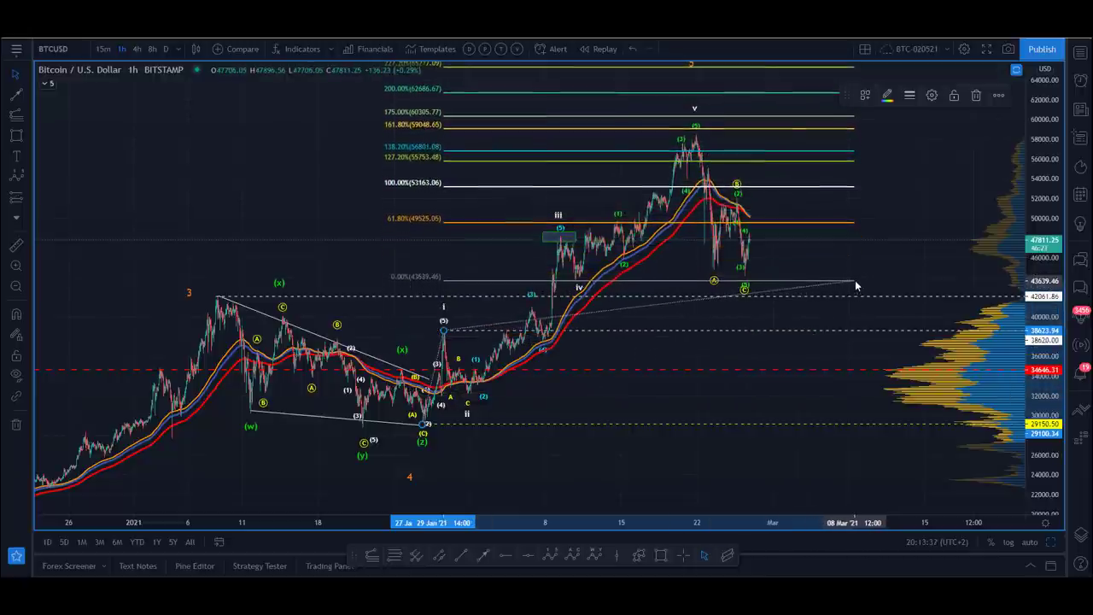
# Step: Delete the trend-based Fibonacci extension from the chart
pyautogui.click(698, 293)
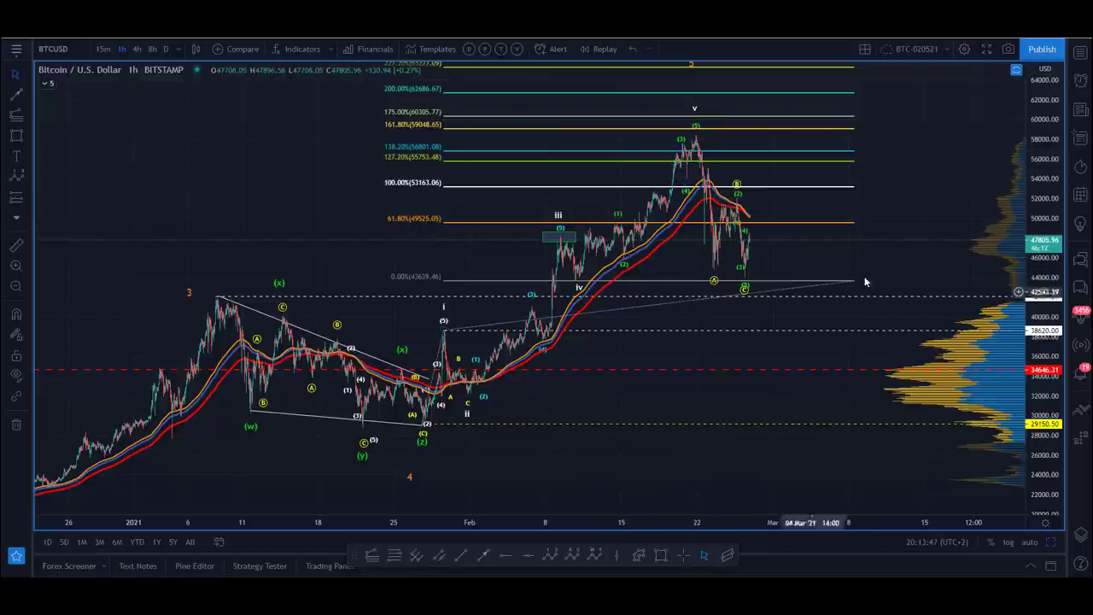
pyautogui.moveTo(852, 279); pyautogui.dragTo(863, 261)
pyautogui.press('Delete')
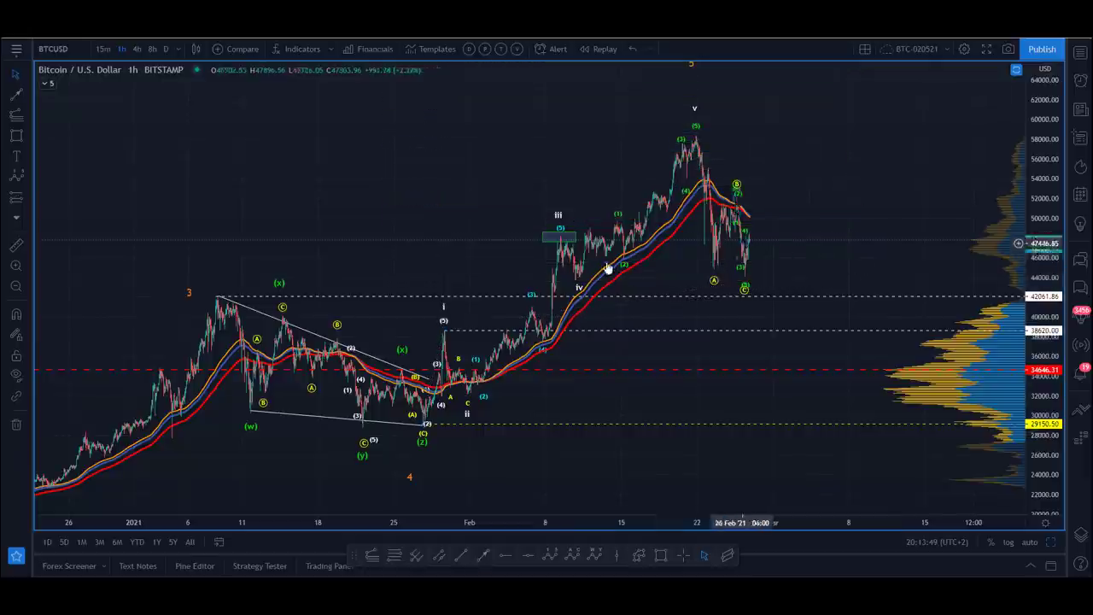
# Step: Draw a regression trend channel from the 28 January 2021 low to the wave v high in late February
pyautogui.click(727, 556)
pyautogui.click(426, 424)
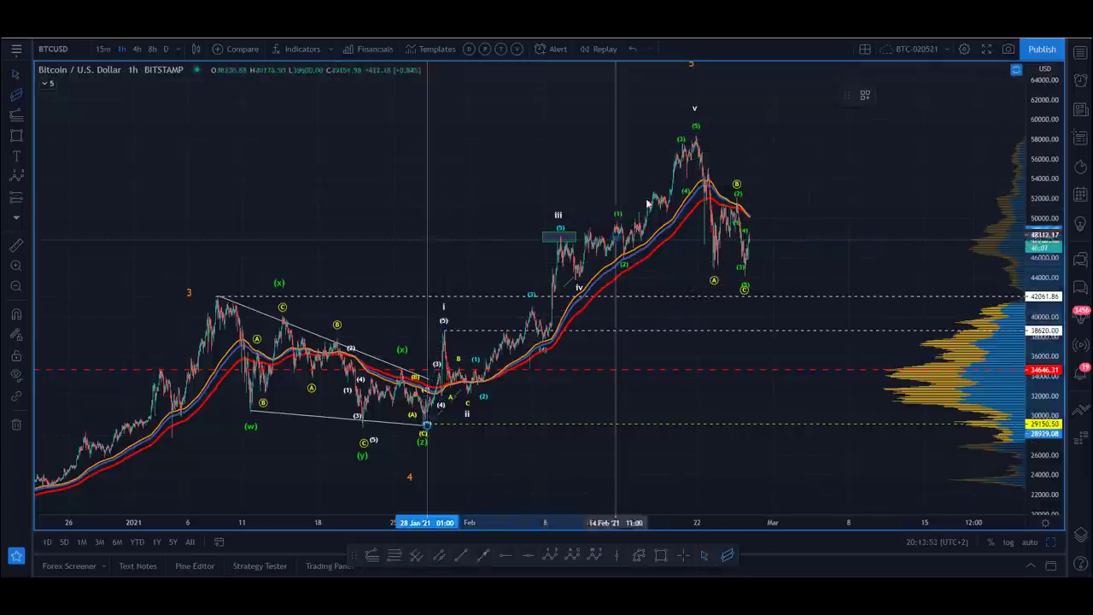
pyautogui.click(697, 135)
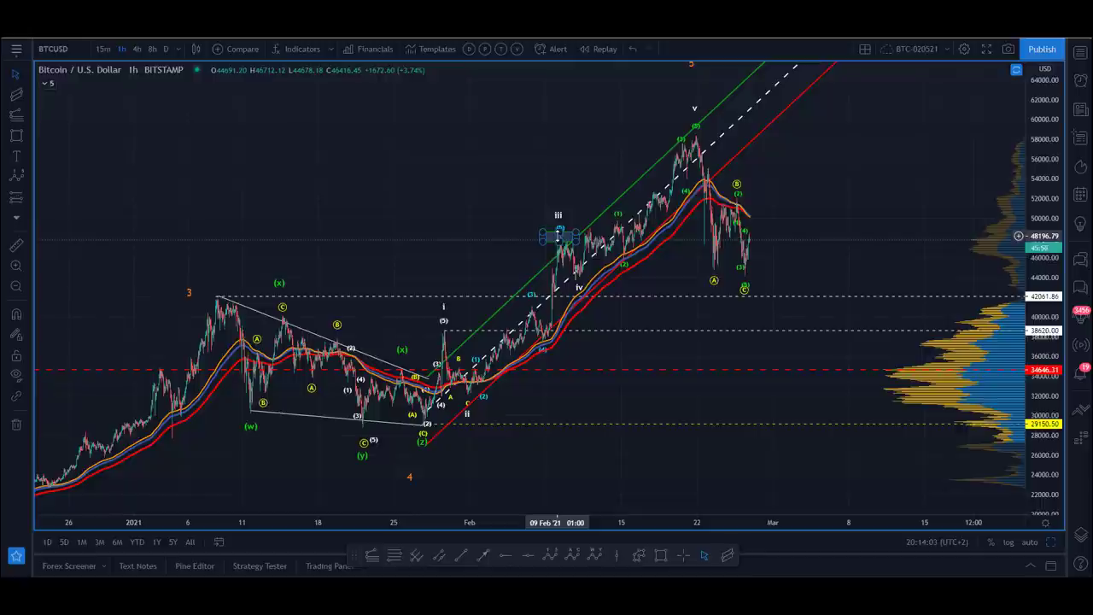
# Step: Restore the indicator panes, draw a histogram trend line from about 10.33 on 9 February to 1.67 in late February, and maximize the price pane
pyautogui.doubleClick(583, 139)
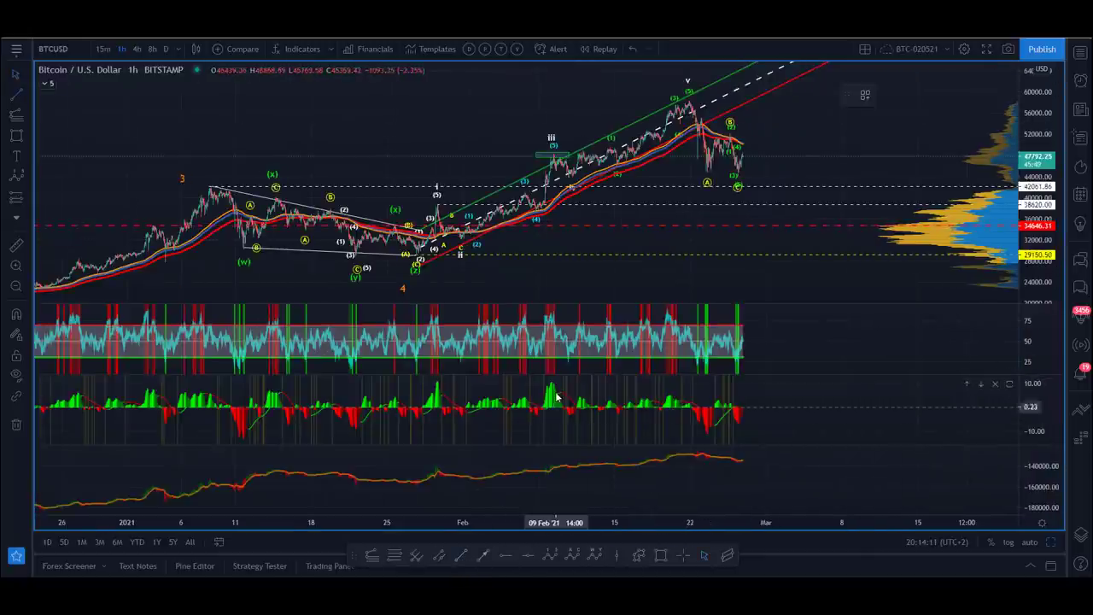
pyautogui.moveTo(553, 386); pyautogui.dragTo(745, 403)
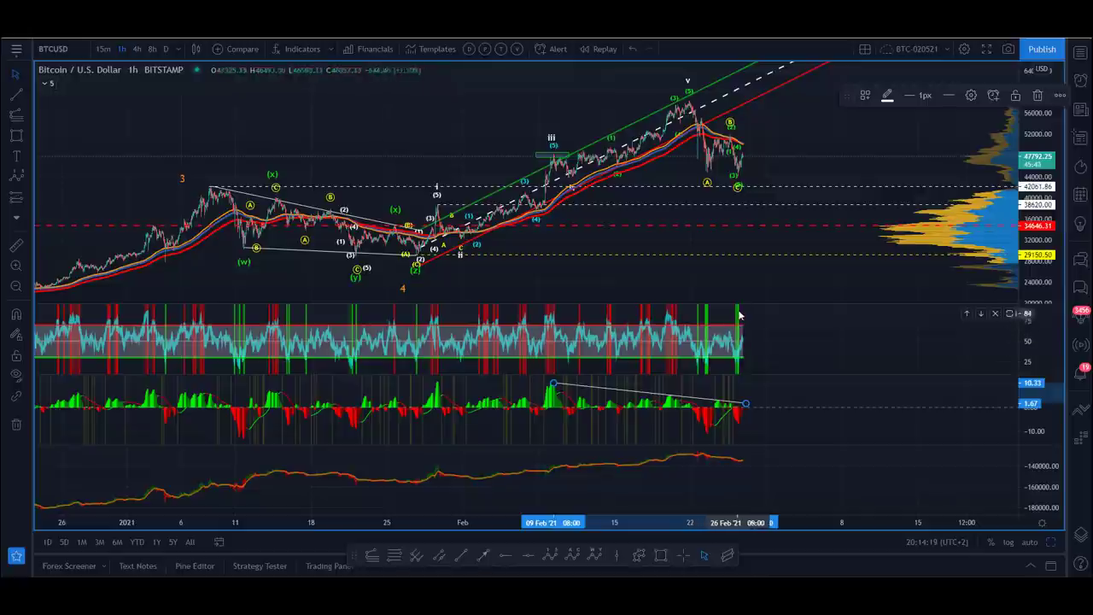
pyautogui.doubleClick(325, 126)
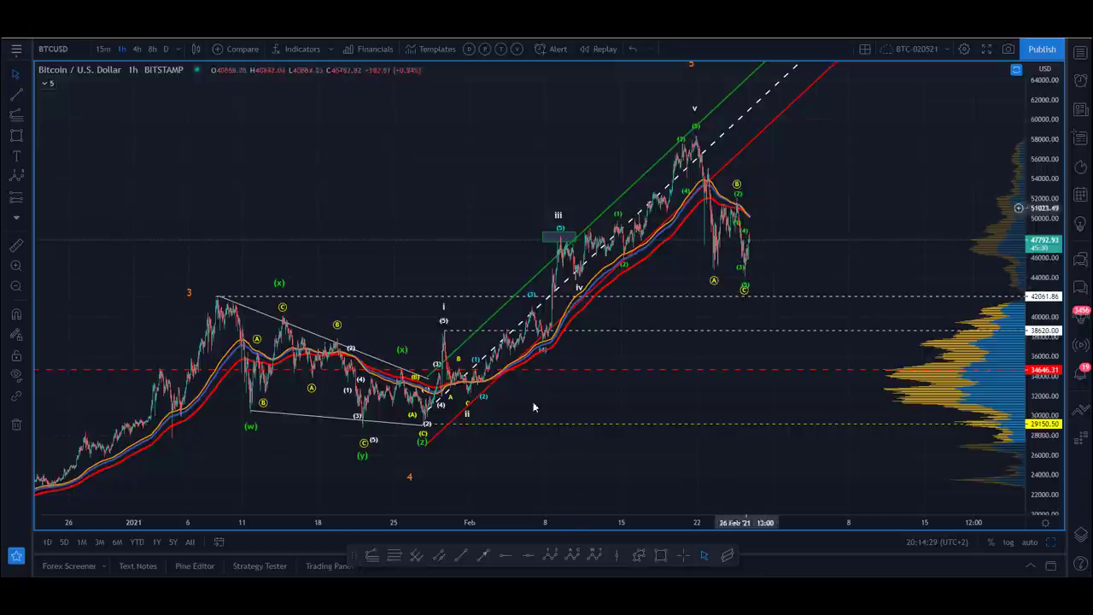
# Step: Try moving the wave iii label higher above the shaded rectangle
pyautogui.moveTo(558, 216); pyautogui.dragTo(622, 157)
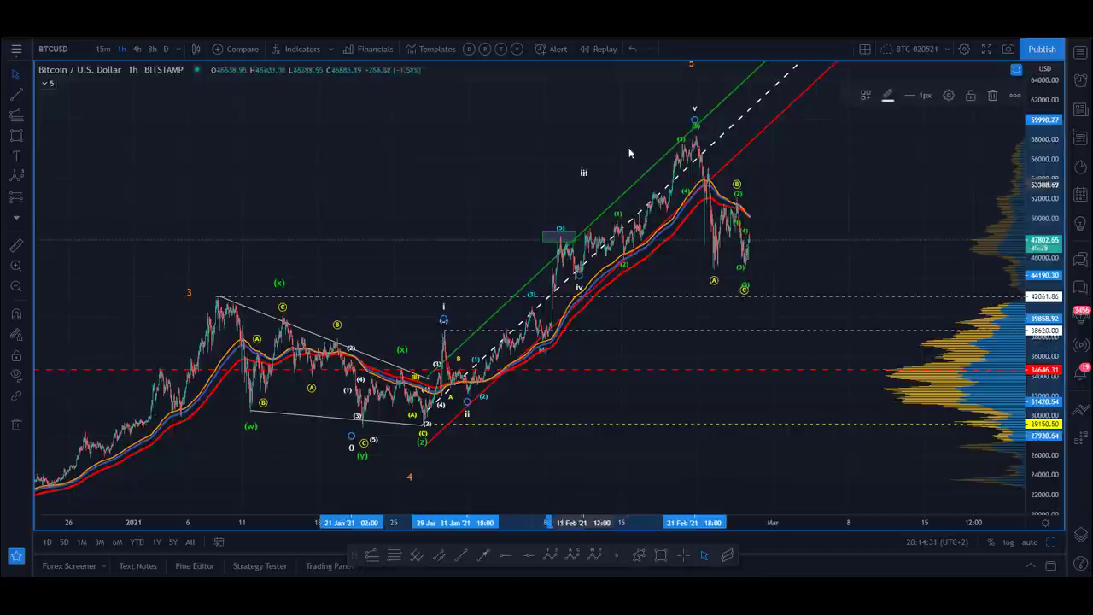
pyautogui.click(365, 230)
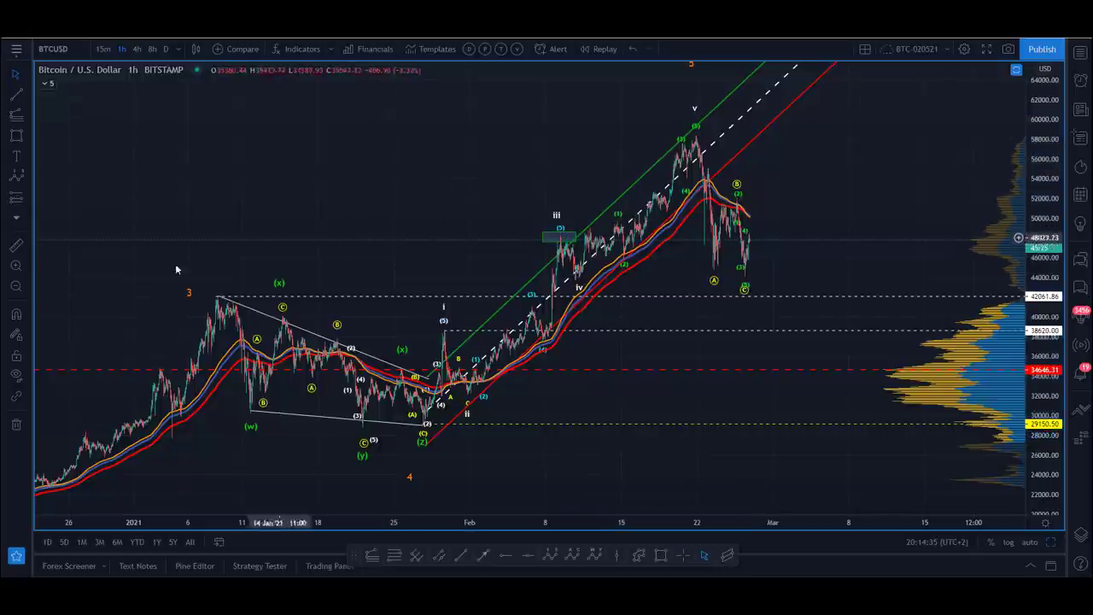
# Step: Move the orange wave 3 label above the January high where the upper wedge line starts
pyautogui.moveTo(289, 162); pyautogui.dragTo(255, 165)
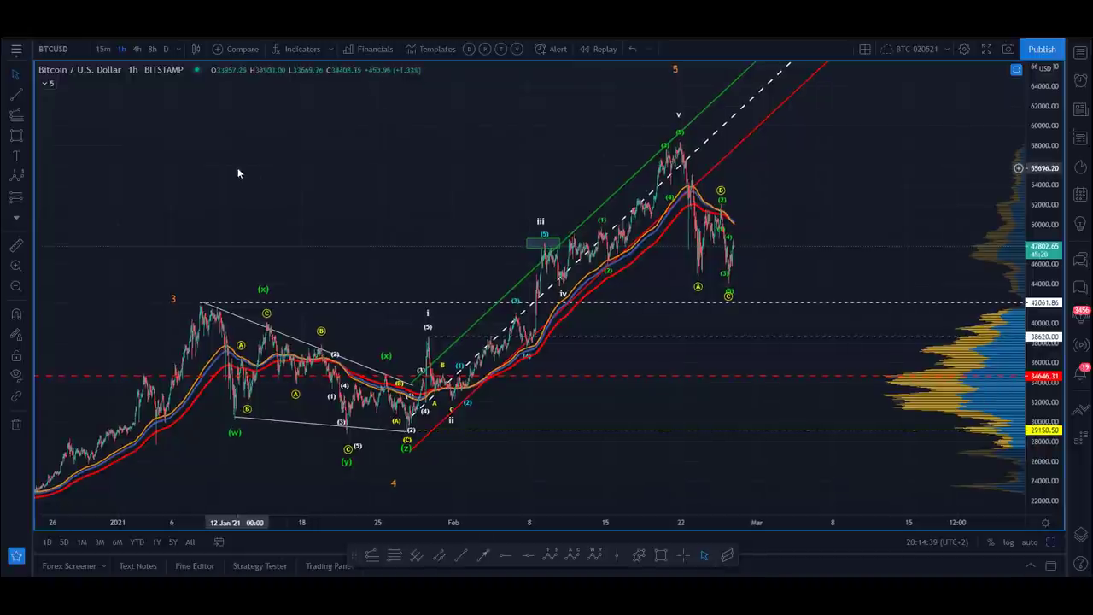
pyautogui.moveTo(173, 299); pyautogui.dragTo(212, 274)
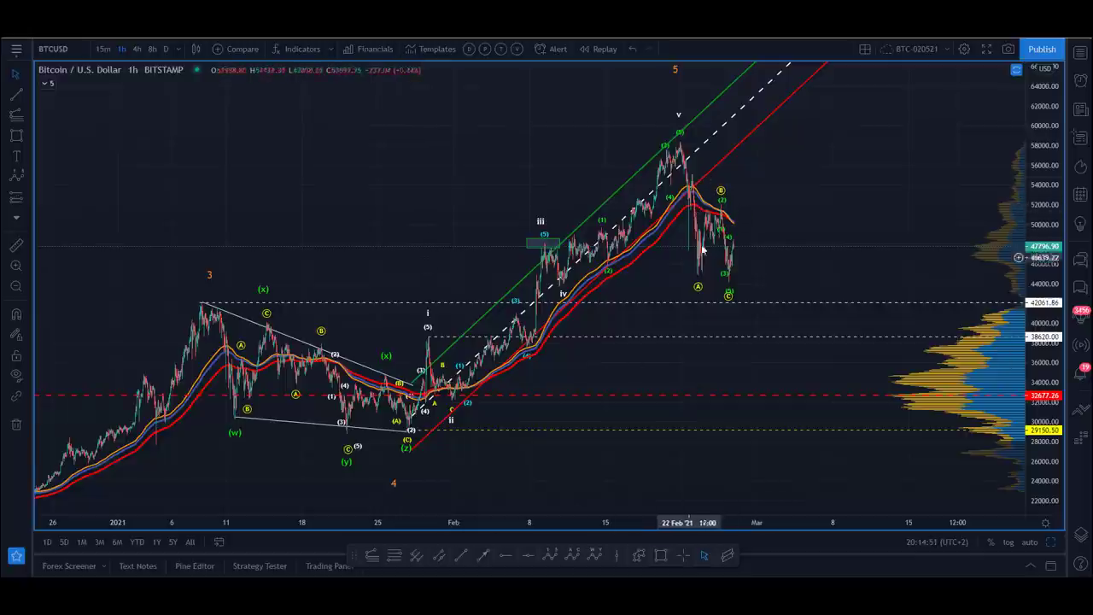
pyautogui.click(527, 244)
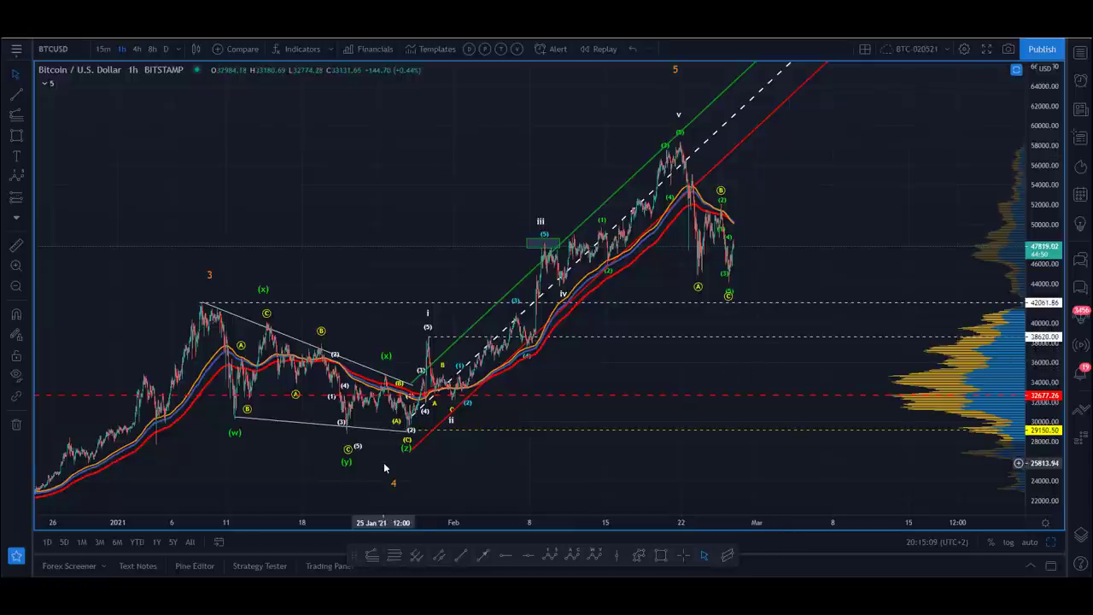
# Step: Compress the price scale and place the orange wave 5 label just above wave v at the February high
pyautogui.moveTo(1036, 160); pyautogui.dragTo(1036, 203)
pyautogui.moveTo(675, 93); pyautogui.dragTo(682, 128)
pyautogui.moveTo(354, 154); pyautogui.dragTo(365, 183)
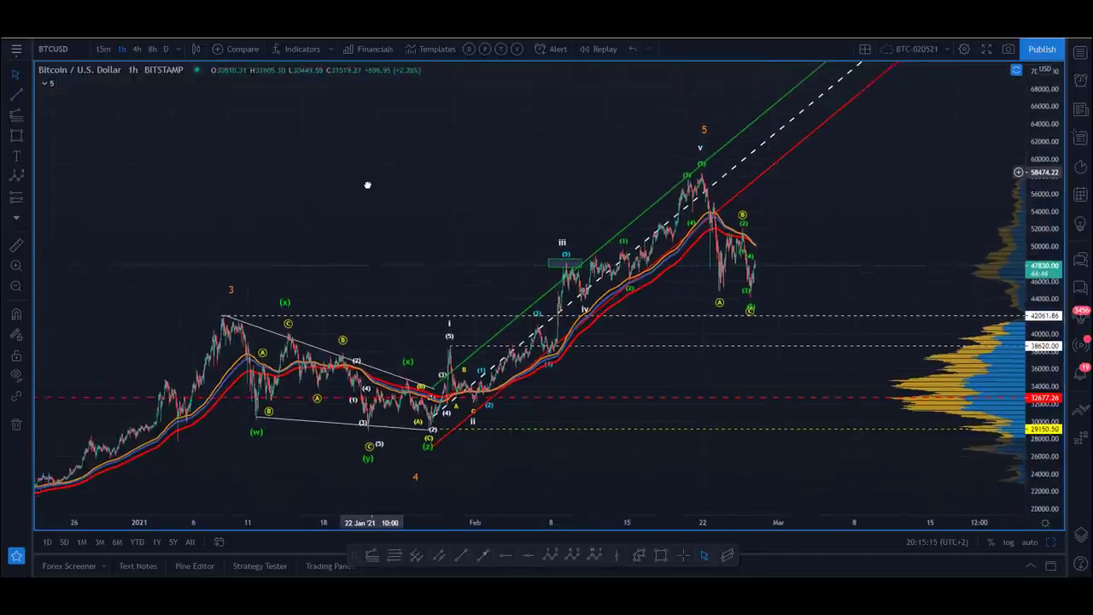